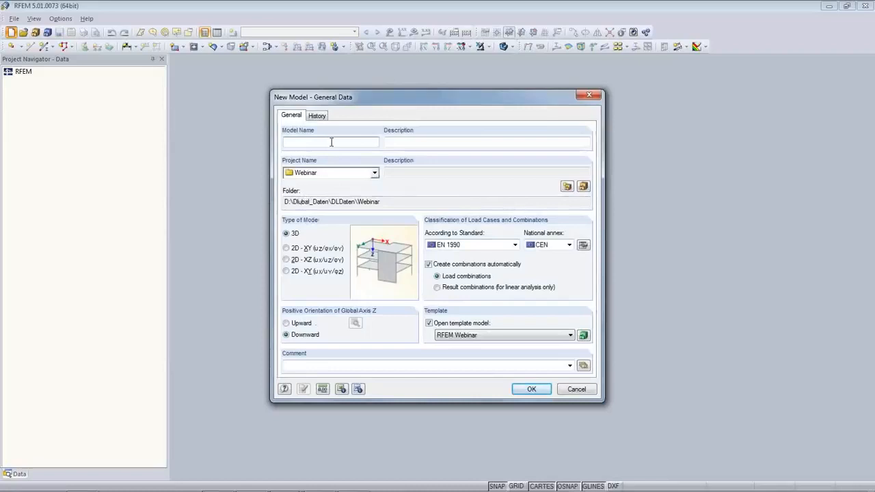
- Name the new model 847-2013 and give it the description "My Project"
type("-2013")
left_click(466, 142)
key("Tab")
type("My Project")
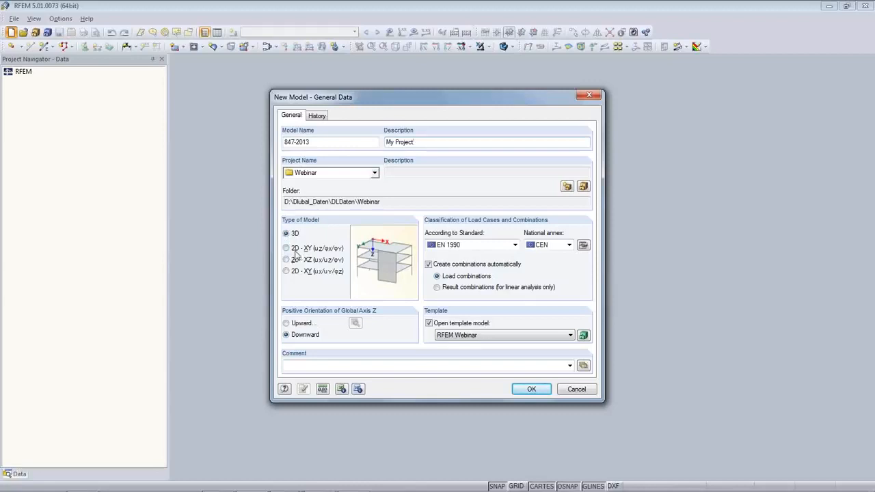
- Classify load cases and combinations according to EN 1990 with the CEN national annex
left_click(515, 245)
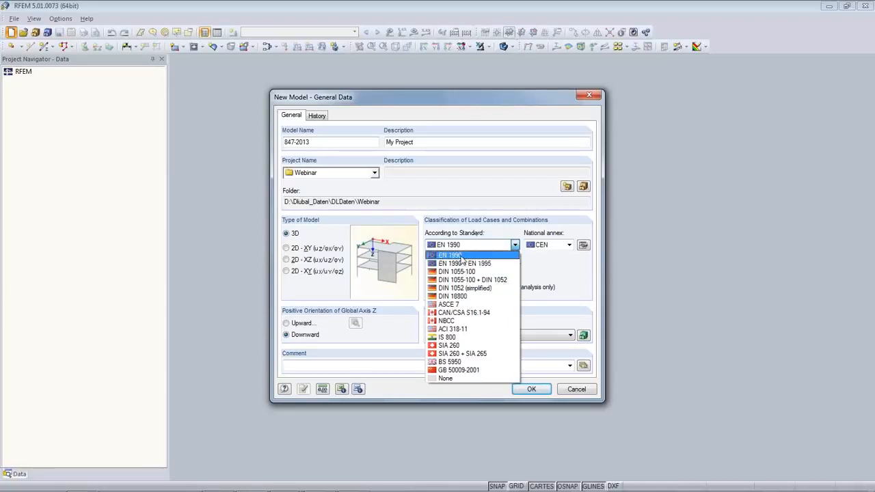
left_click(462, 256)
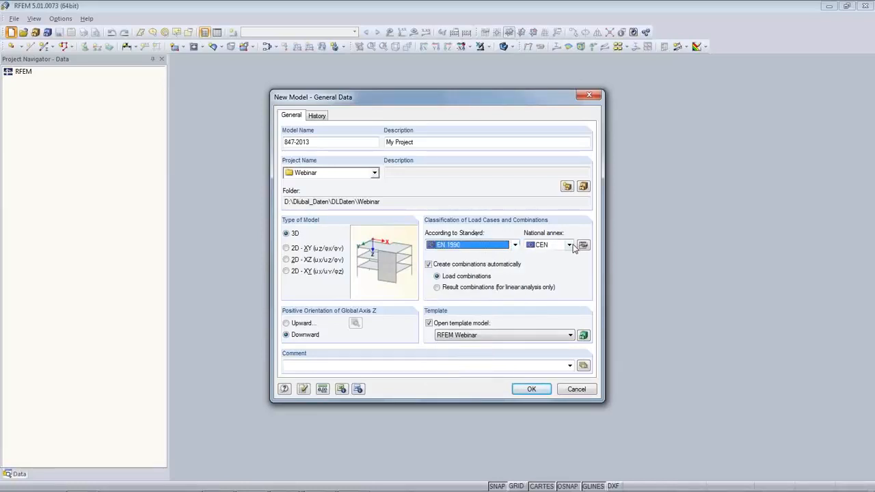
left_click(569, 245)
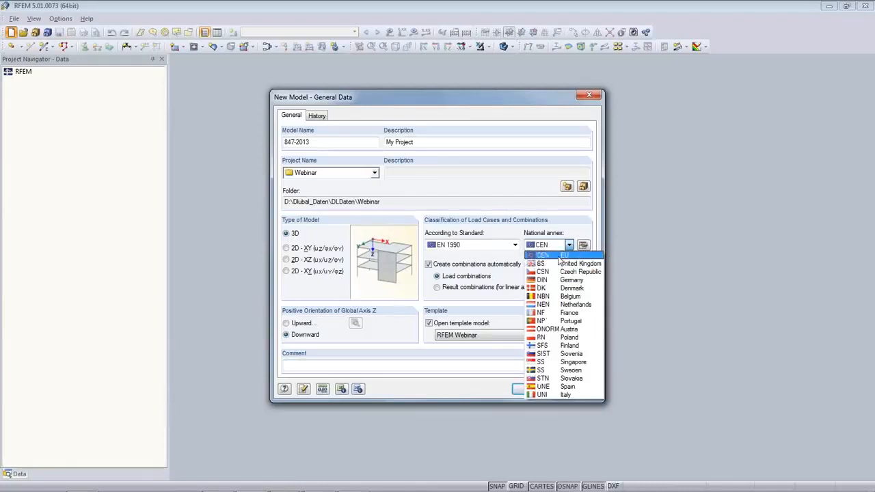
left_click(559, 256)
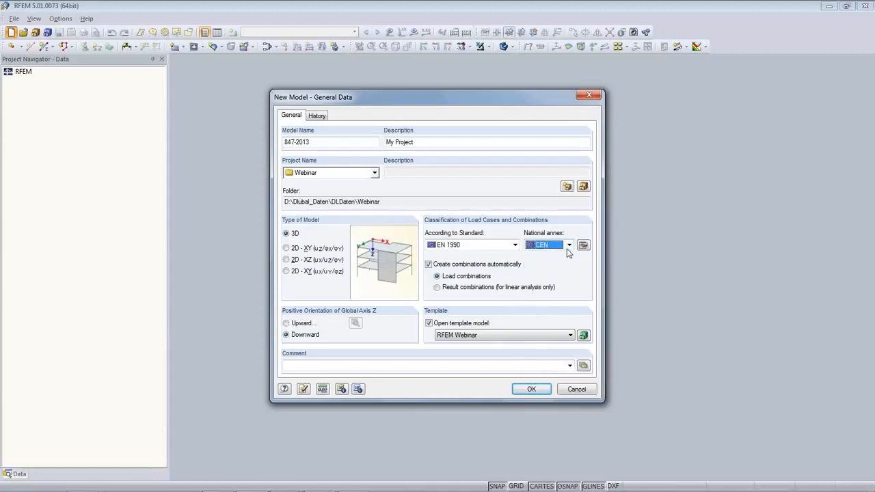
- Review the EN 1990 partial safety coefficients, combination coefficients and consequences classes, leave them unaltered, and create the 3D model
left_click(582, 246)
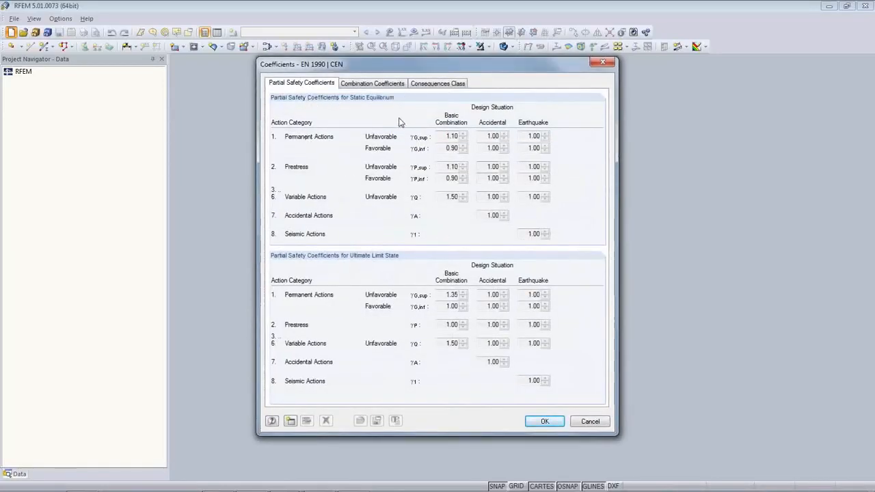
left_click(375, 83)
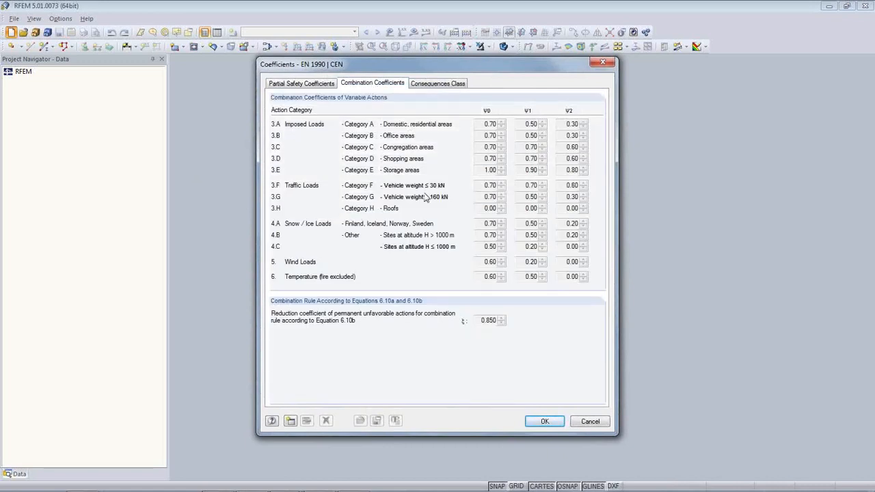
left_click(438, 86)
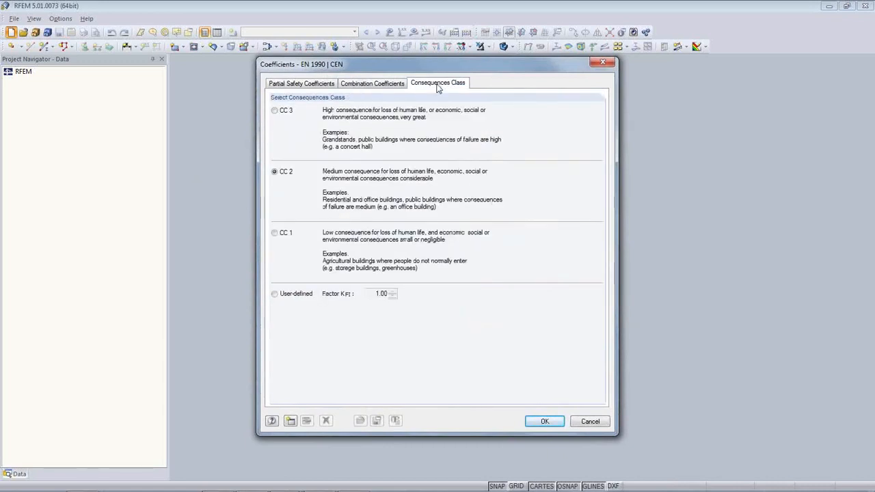
left_click(373, 85)
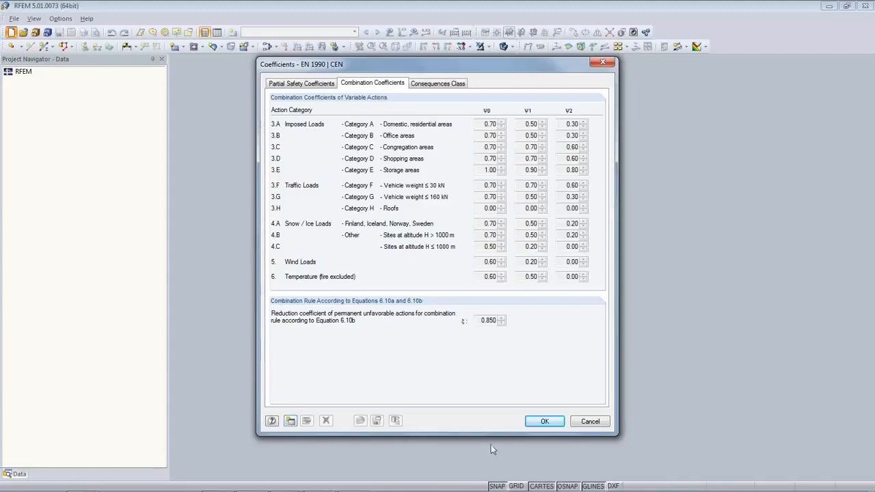
left_click(590, 421)
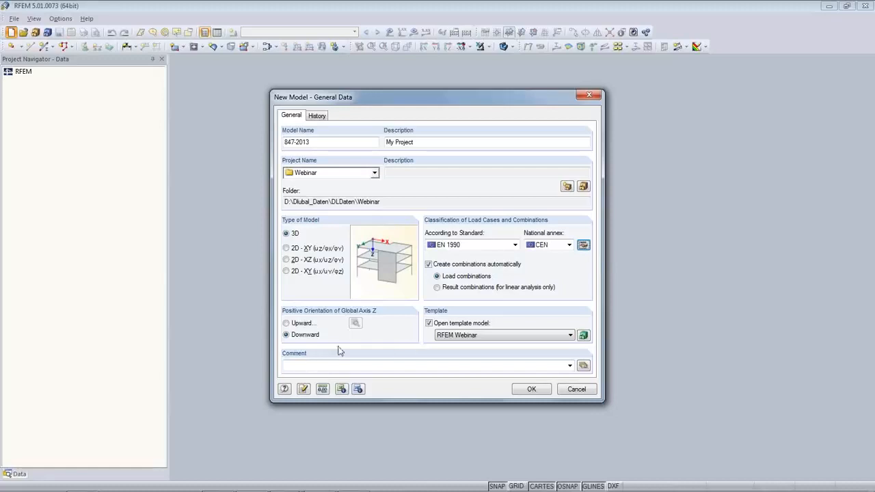
left_click(530, 391)
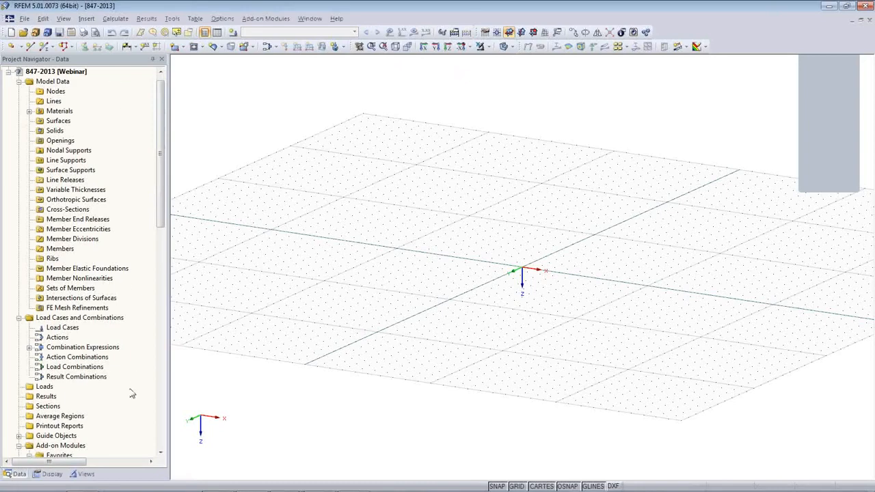
- Display the input tables and look through the lines, materials and nodes tables
left_click(217, 32)
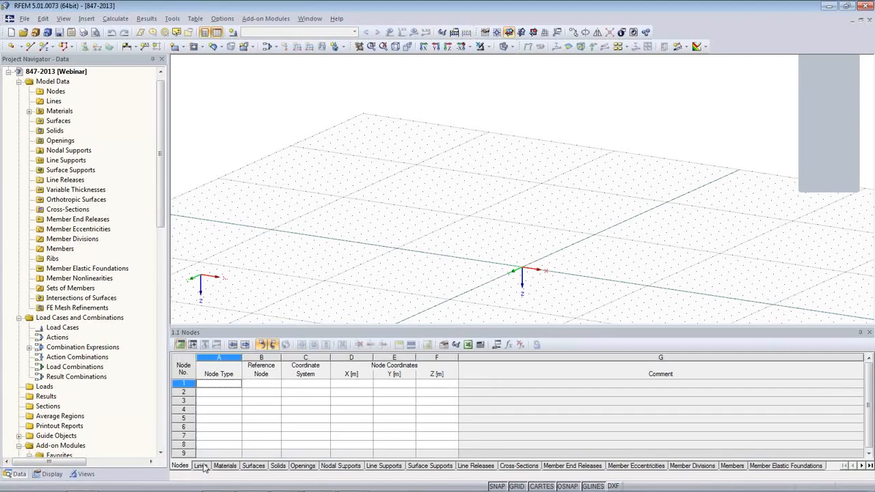
left_click(201, 468)
left_click(225, 466)
left_click(179, 466)
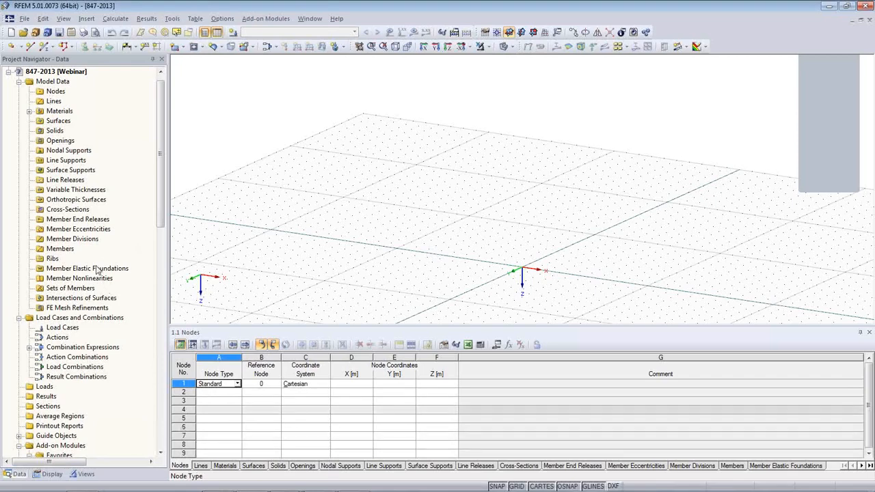
- Examine the predefined materials and the other branches of the model tree, and close the input tables
left_click(30, 111)
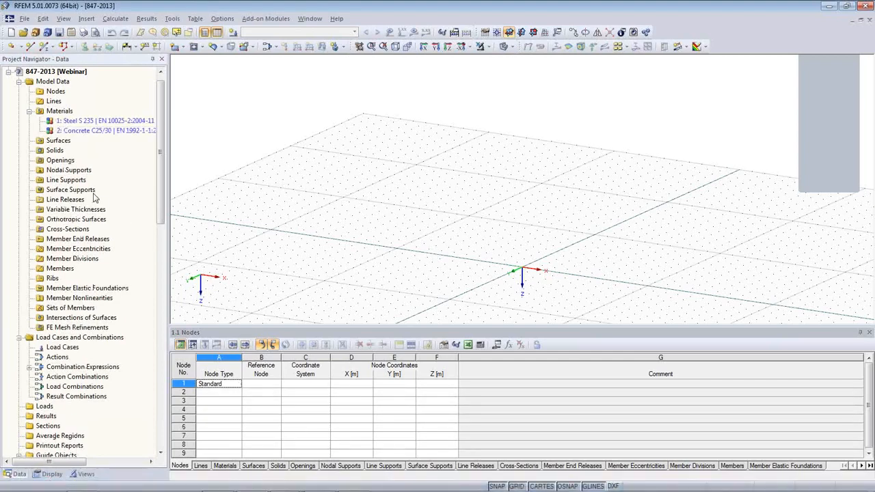
middle_click_drag(547, 287, 529, 237)
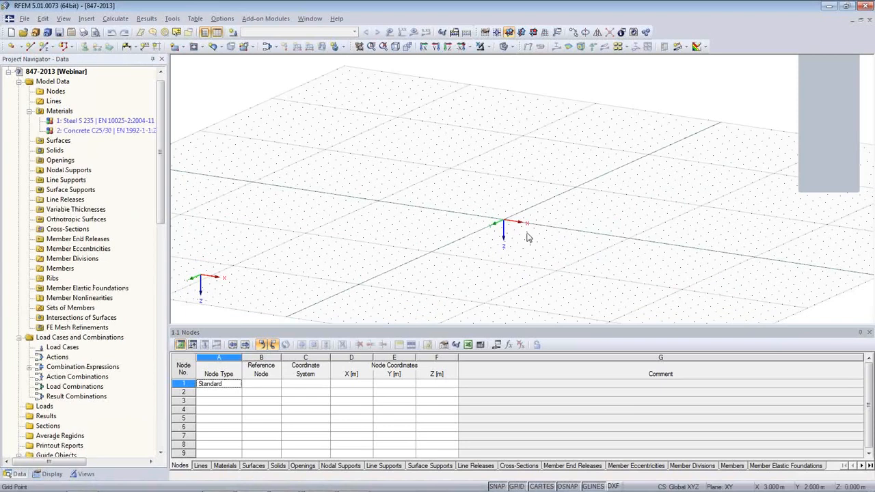
left_click(19, 337)
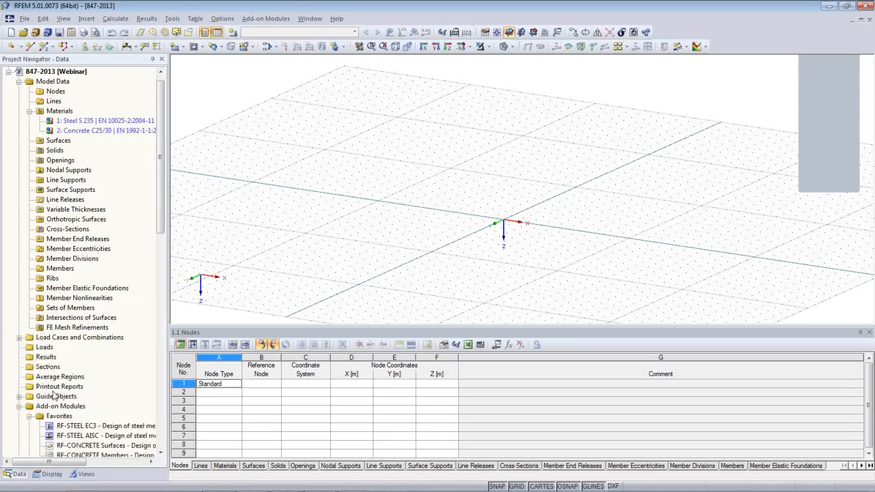
mouse_move(161, 217)
left_mouse_down()
mouse_move(156, 418)
mouse_move(164, 200)
left_mouse_up()
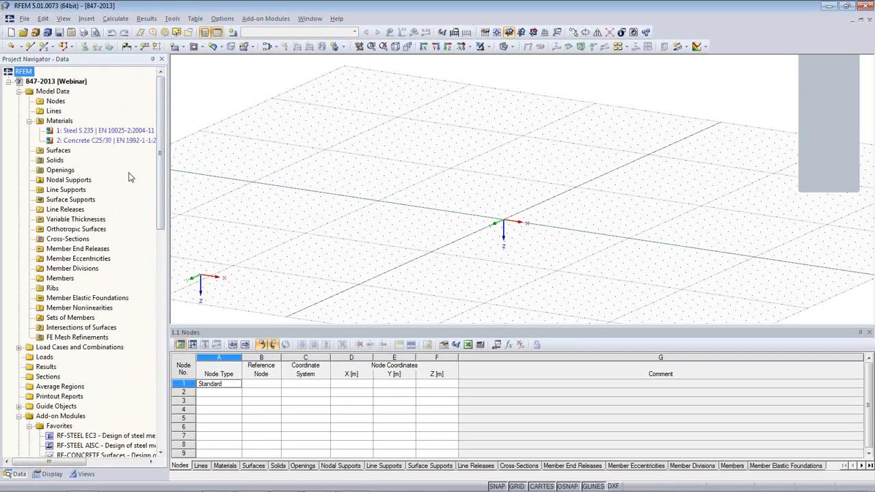
left_click(43, 46)
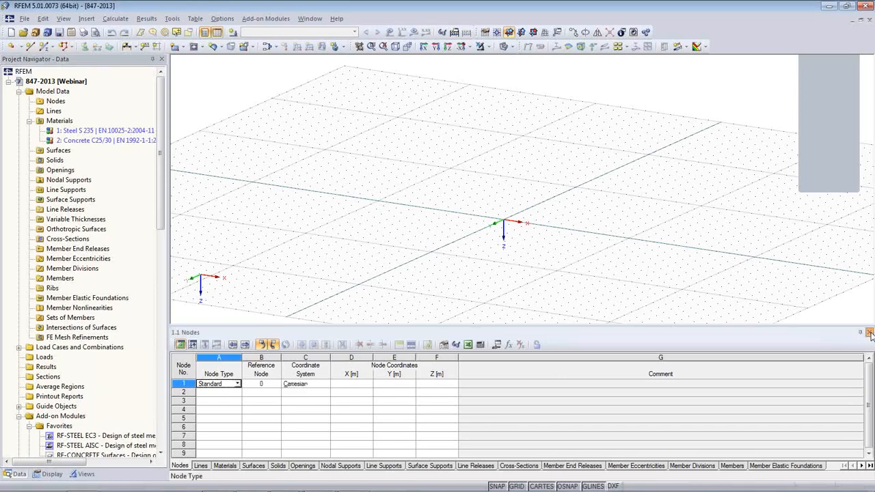
left_click(870, 332)
- Set the XZ plane as the current work plane
middle_click_drag(508, 297, 463, 340)
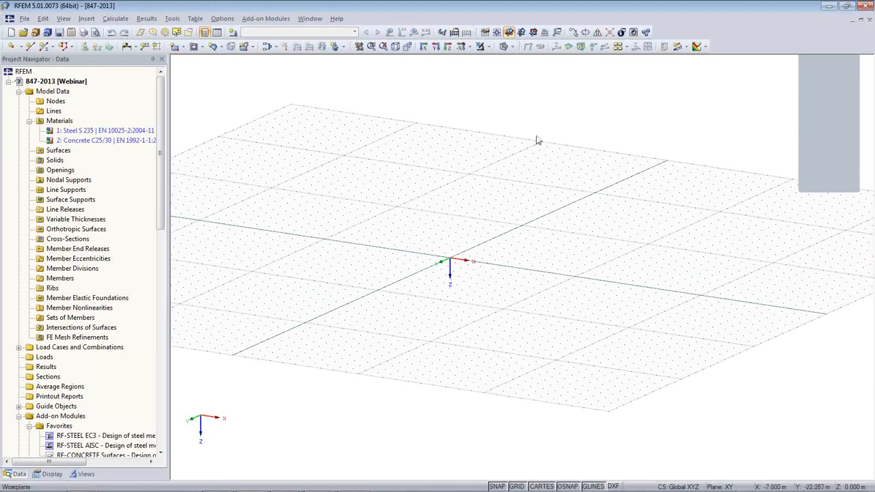
left_click(533, 34)
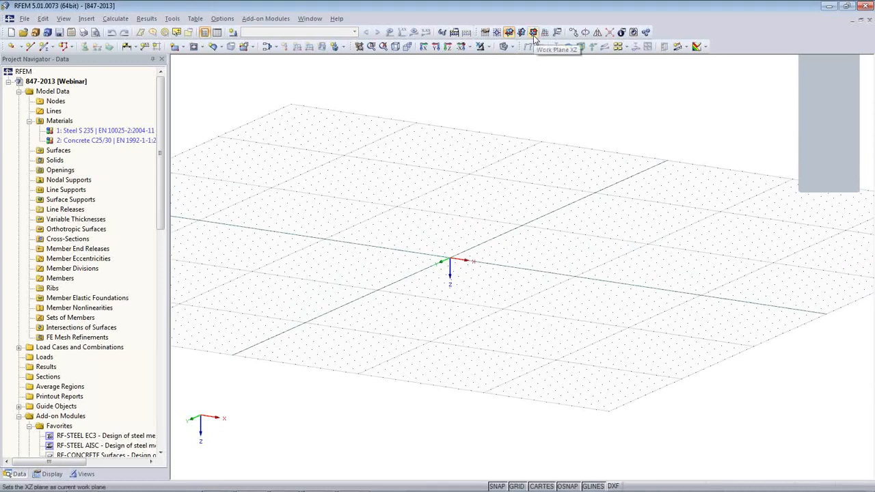
middle_click_drag(501, 303, 411, 354)
scroll(410, 354, "down", 2)
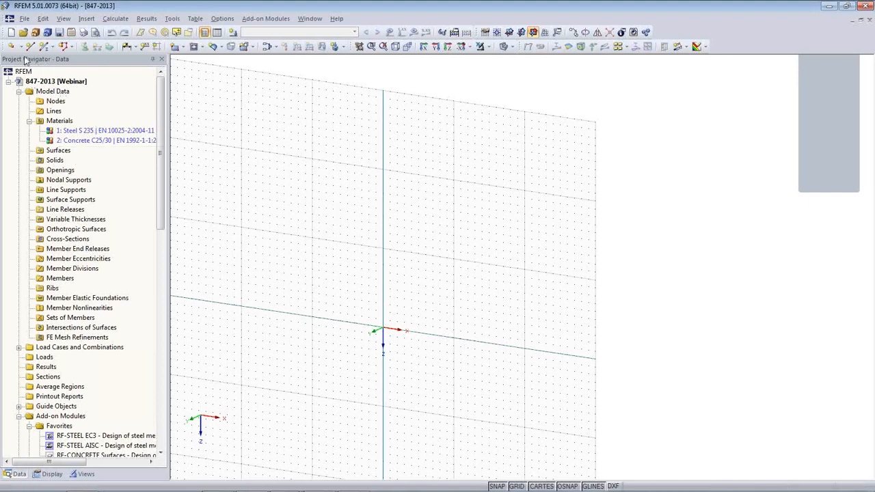
- Start a new beam member and give it a new HEA 360 cross-section in Steel S 235, checking the steel material library
left_click(45, 48)
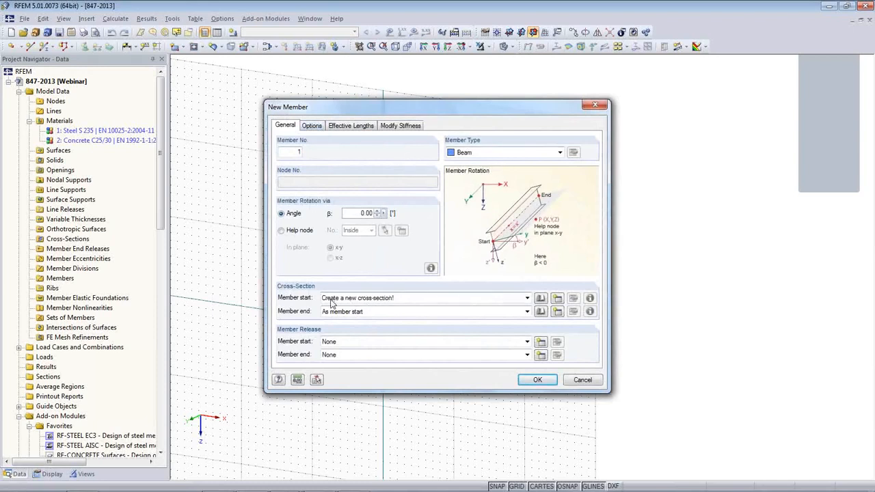
left_click(558, 301)
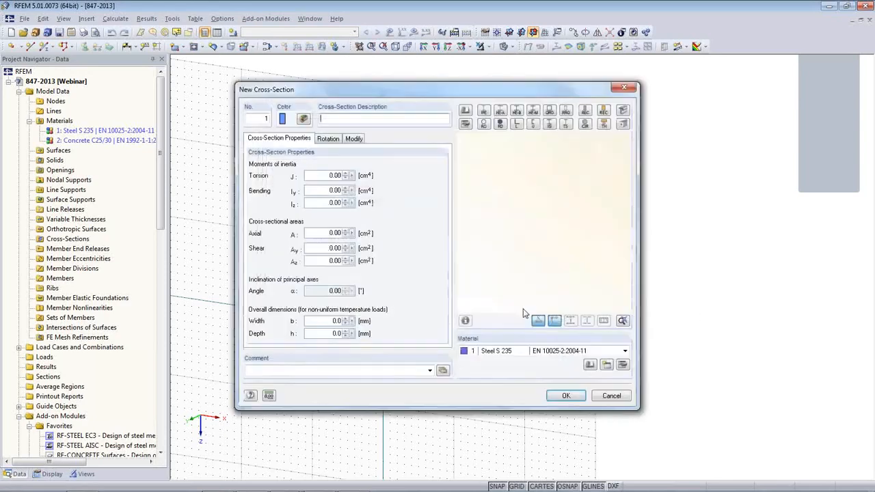
left_click(503, 114)
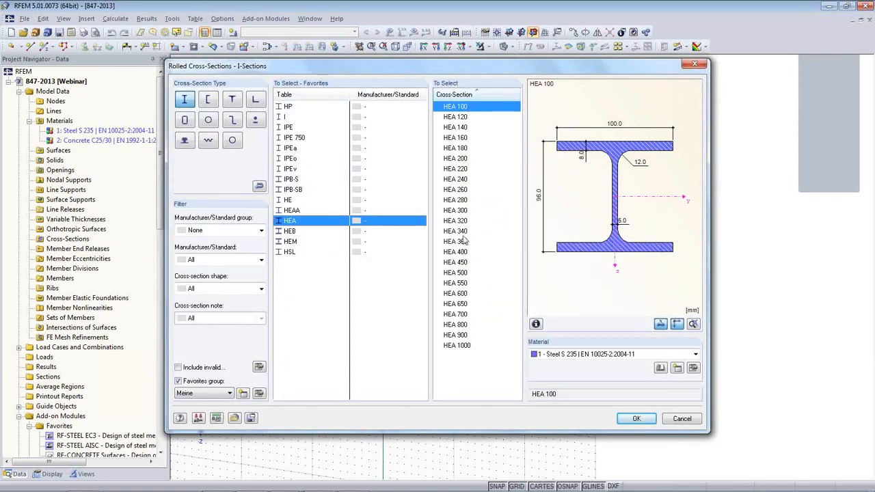
left_click(465, 242)
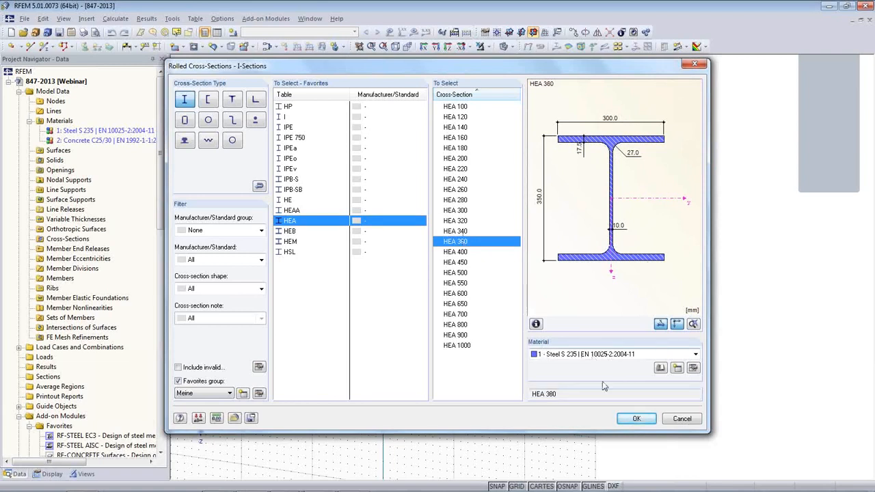
left_click(660, 369)
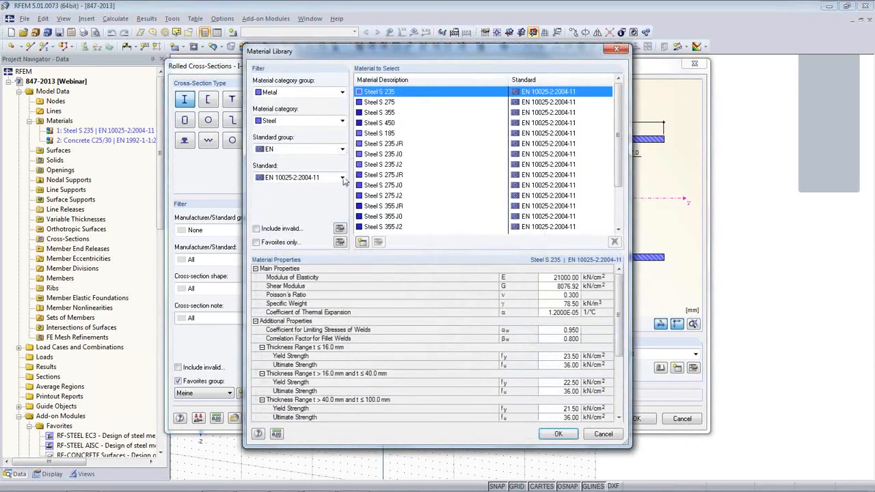
left_click(342, 121)
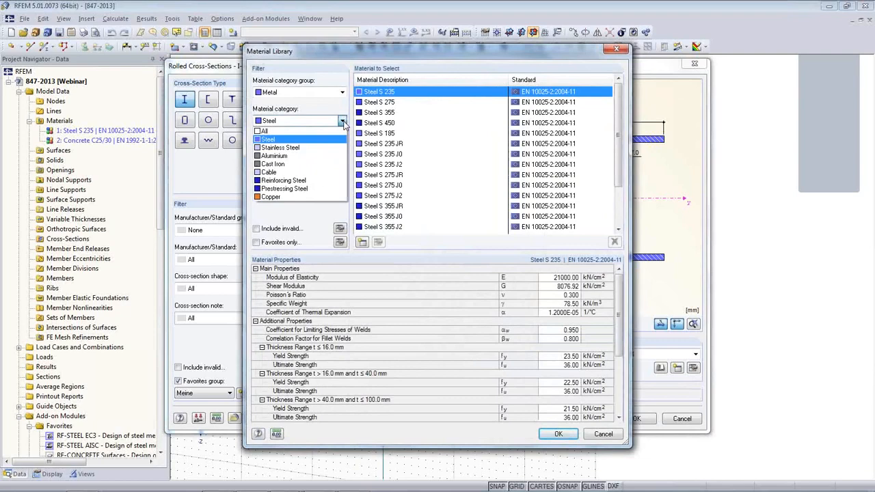
left_click(618, 438)
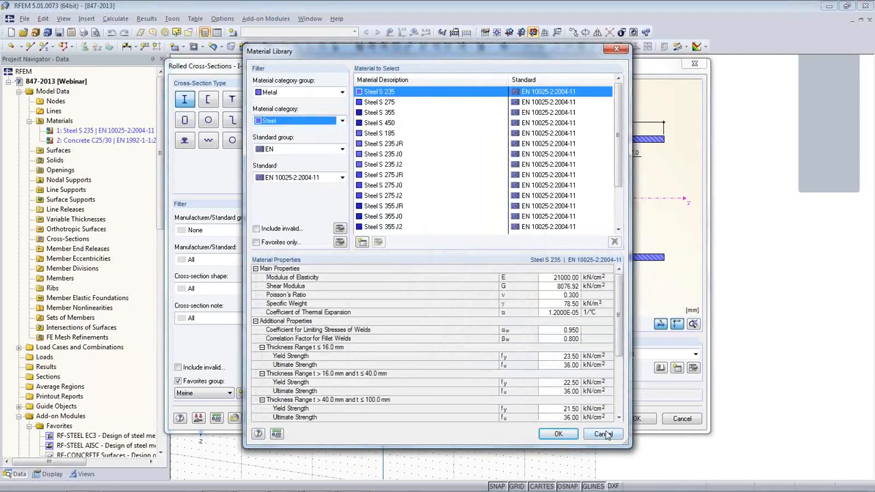
left_click(604, 434)
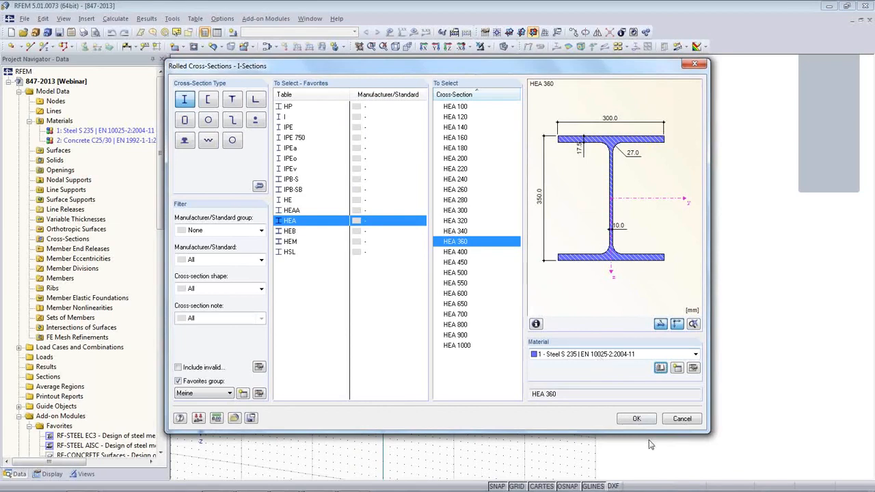
left_click(638, 420)
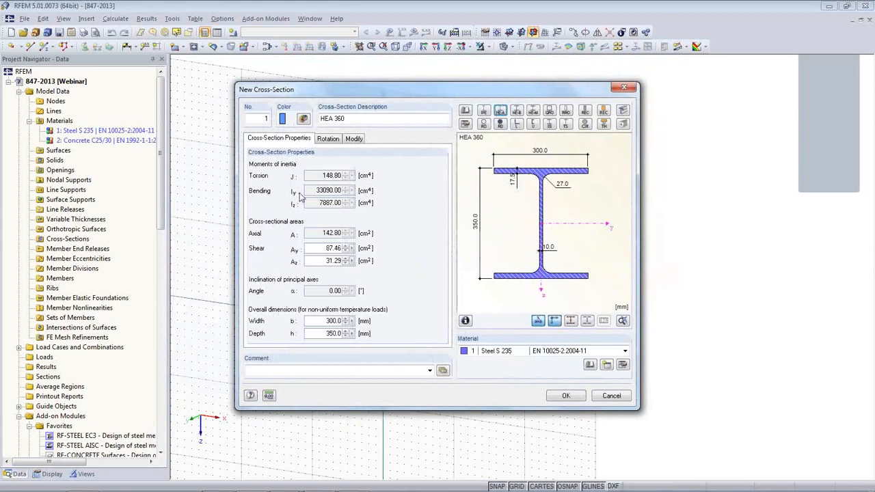
left_click(564, 397)
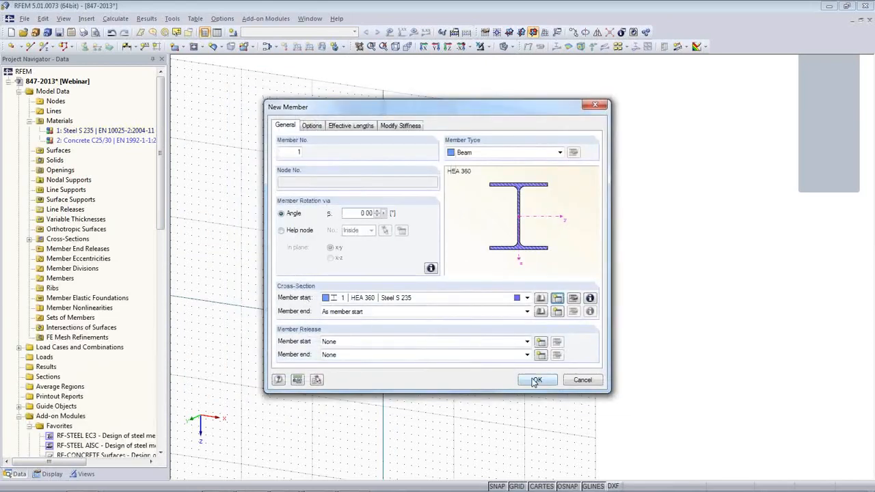
- Draw the first column vertically upward from the origin in the XZ plane, about 5 m high
key("Return")
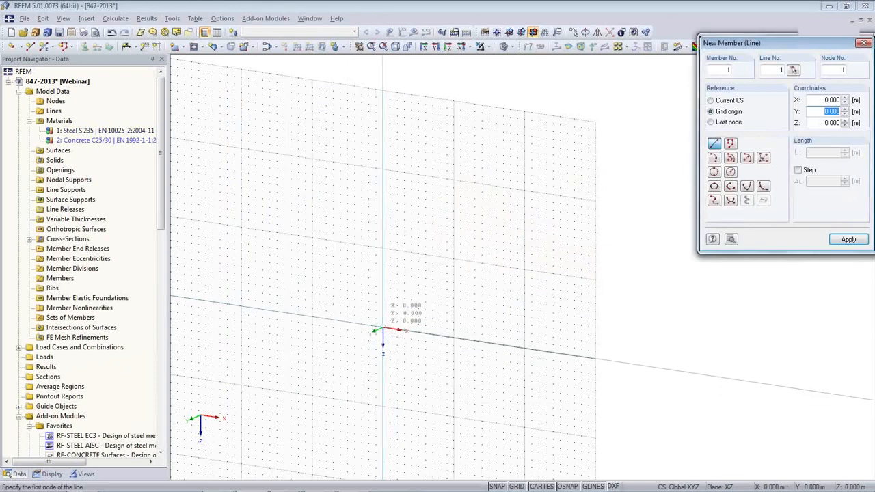
key("Return")
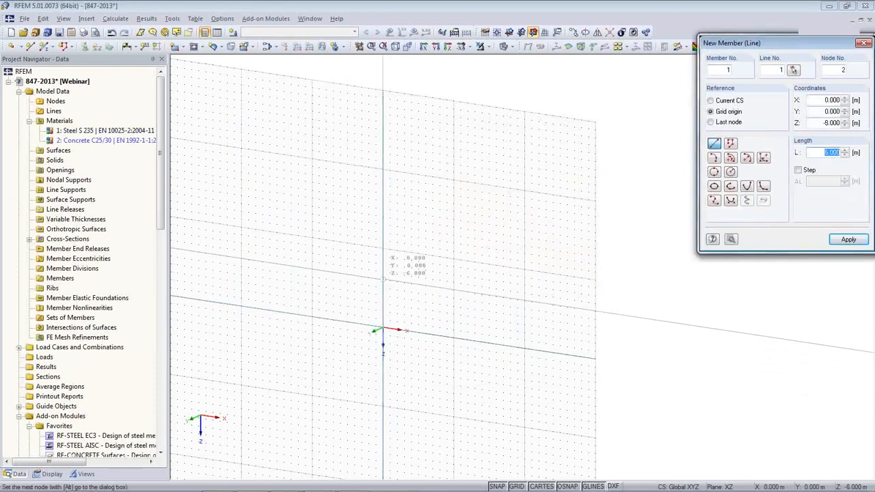
left_click(383, 287)
- Draw the second column vertically in the XZ plane at X = 20 m, from the base line up to Z = -5 m
scroll(403, 321, "up", 3)
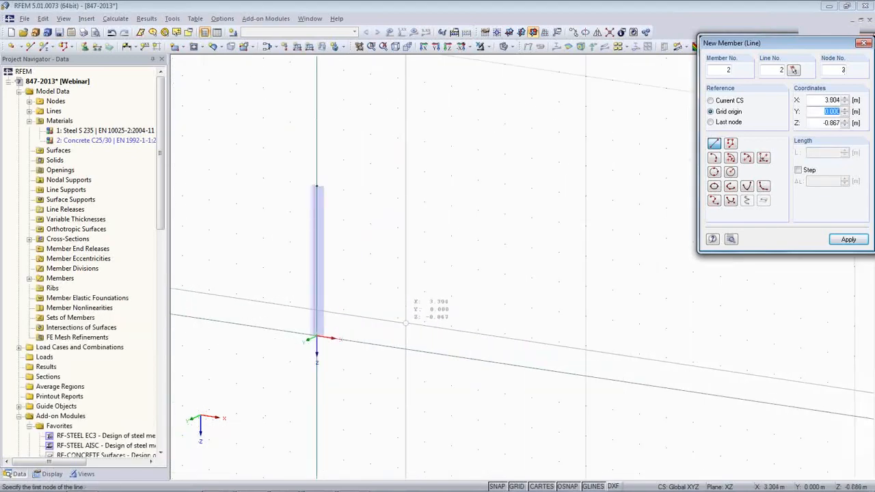
scroll(422, 319, "down", 3)
middle_click_drag(467, 332, 333, 303)
scroll(333, 303, "down", 2)
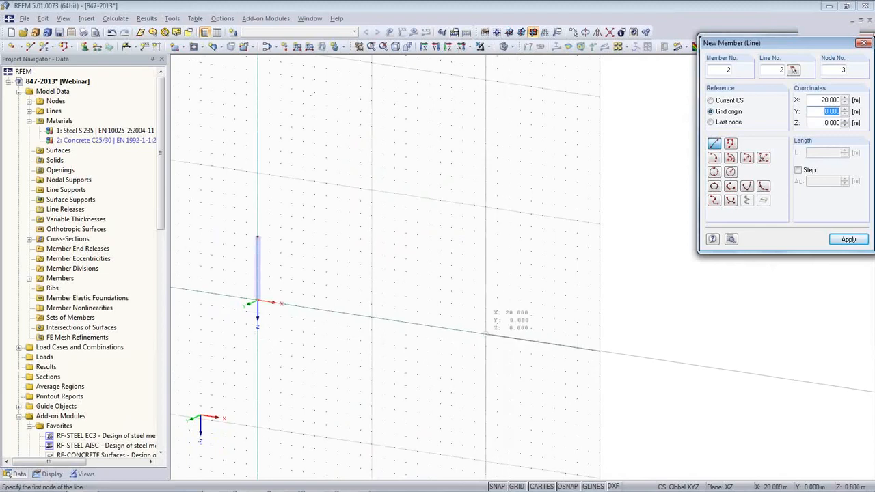
left_click(485, 335)
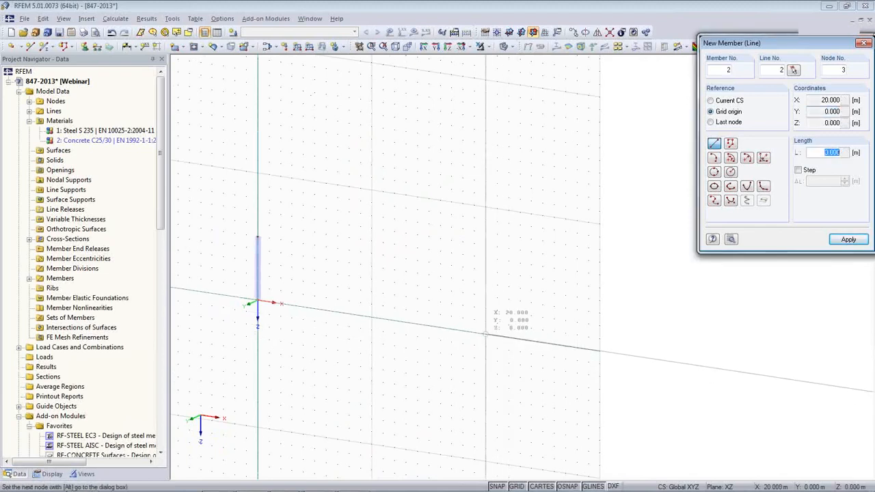
left_click(485, 270)
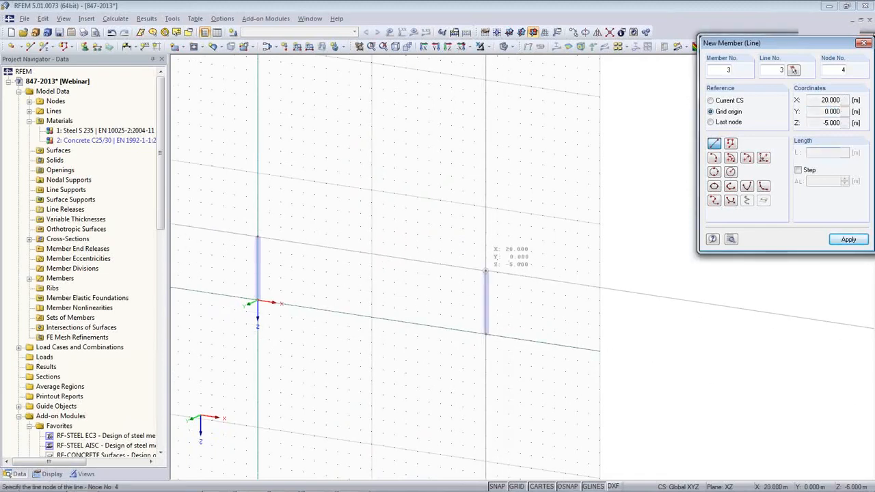
key("Escape")
- Check the coordinates of the first column's top node without changing them
middle_click_drag(333, 295, 383, 298, "ctrl")
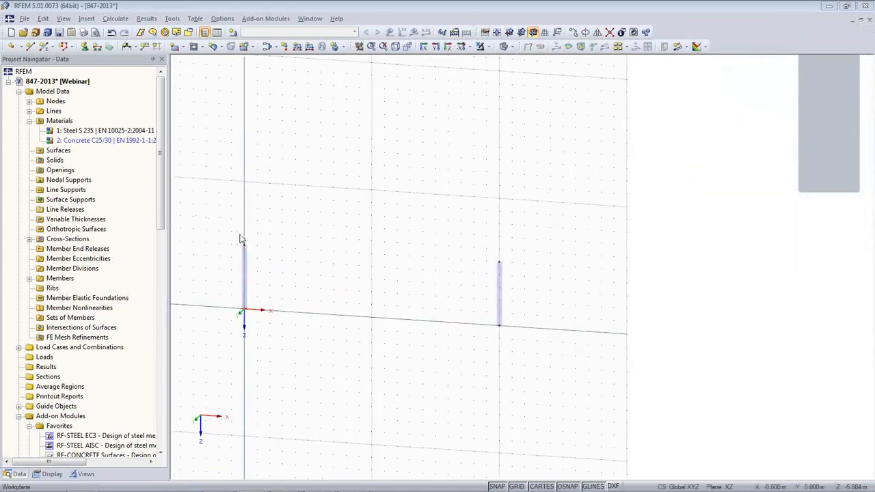
scroll(264, 250, "up", 2)
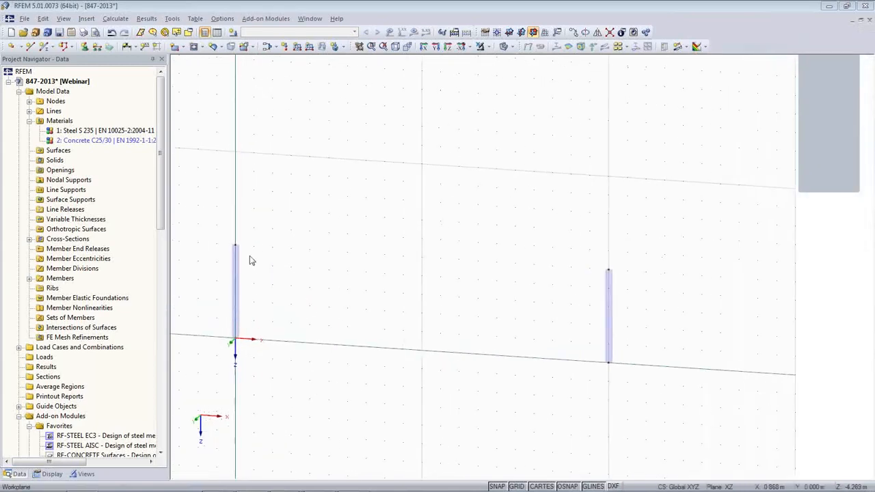
double_click(235, 247)
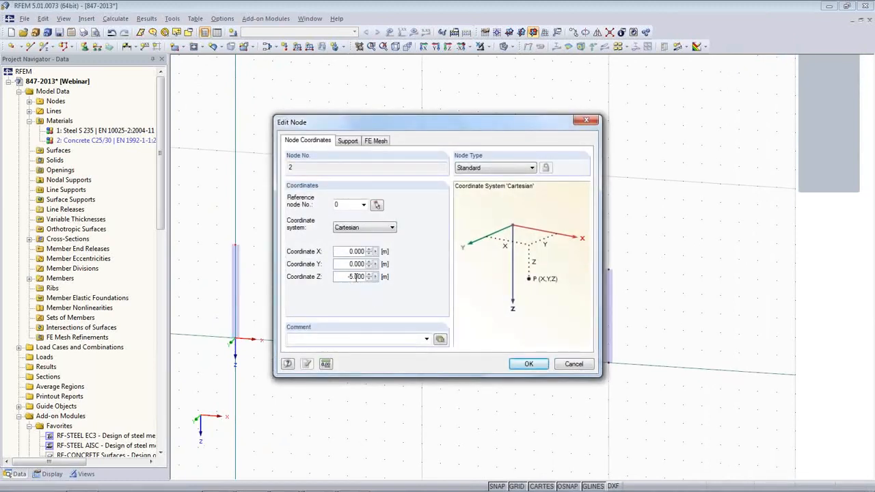
left_click(573, 365)
middle_click_drag(529, 308, 492, 301)
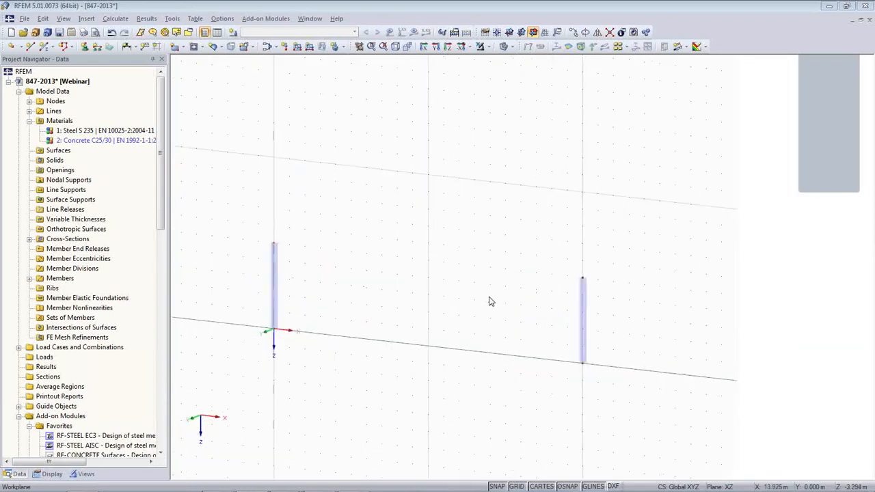
scroll(490, 301, "down", 3)
scroll(490, 301, "up", 5)
scroll(490, 300, "down", 6)
scroll(490, 301, "up", 4)
scroll(490, 300, "down", 4)
scroll(490, 300, "up", 5)
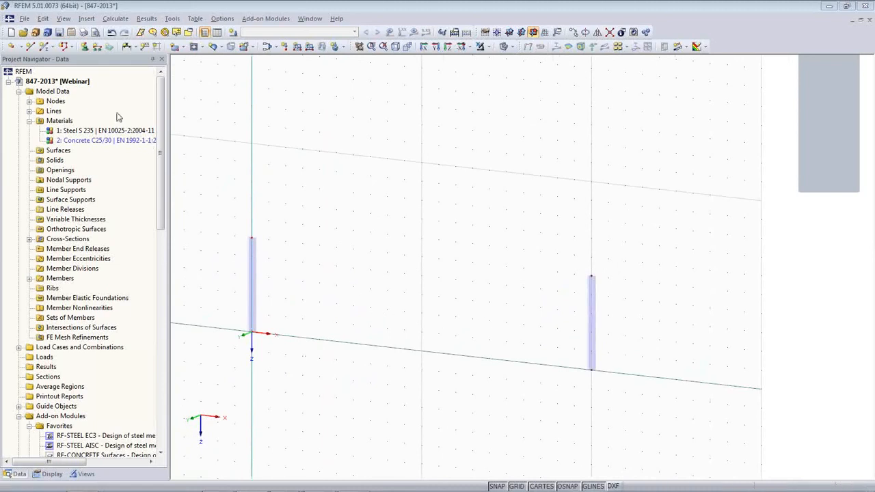
- Start a new beam member and give it a new IPE 450 rolled cross-section in Steel S 235
left_click(44, 46)
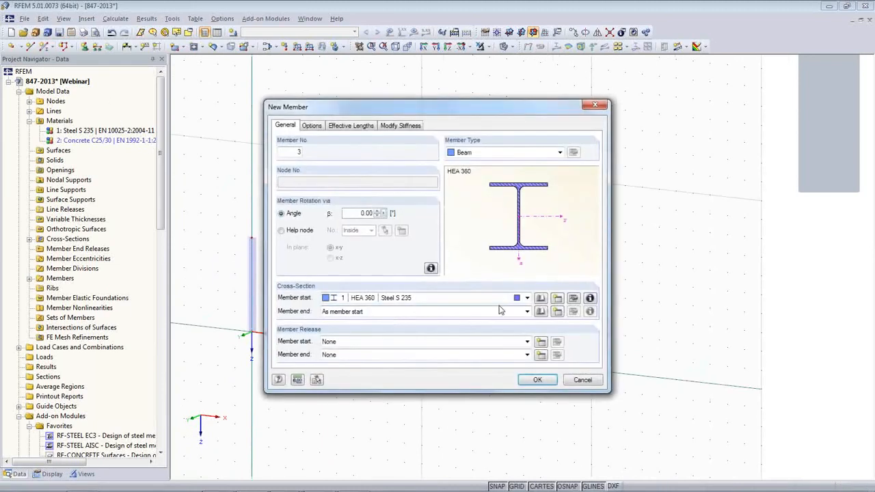
left_click(557, 299)
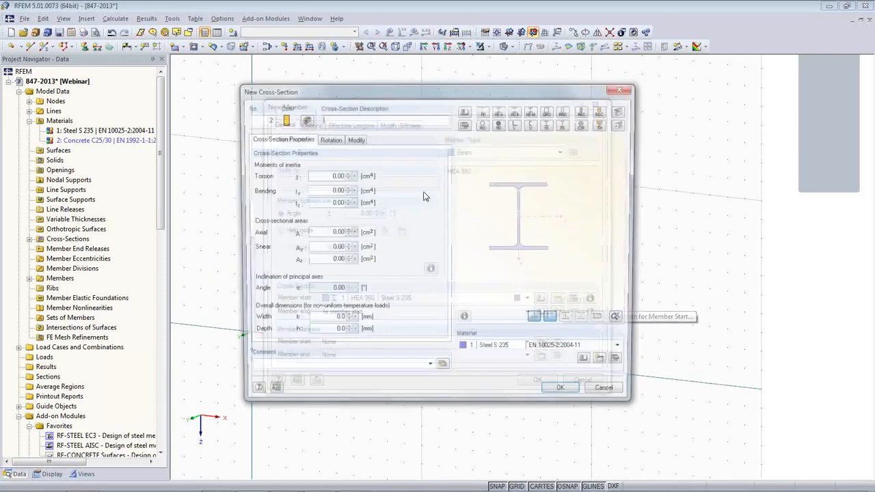
left_click(483, 114)
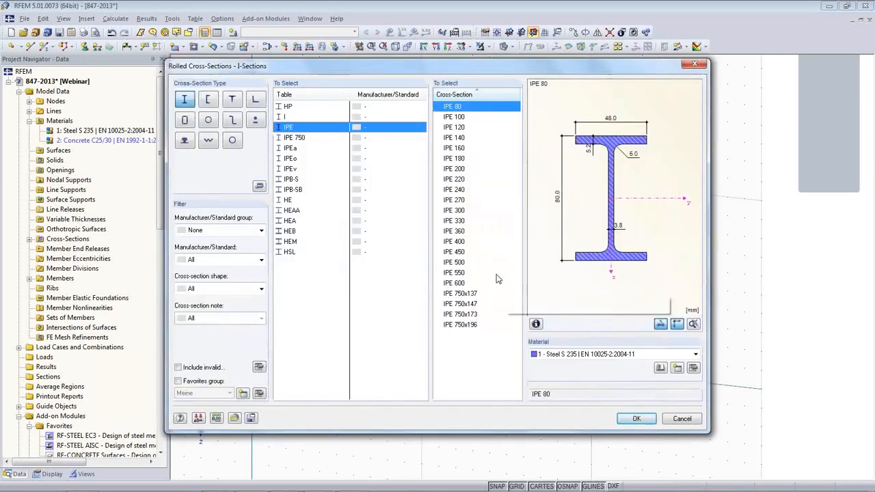
left_click(461, 253)
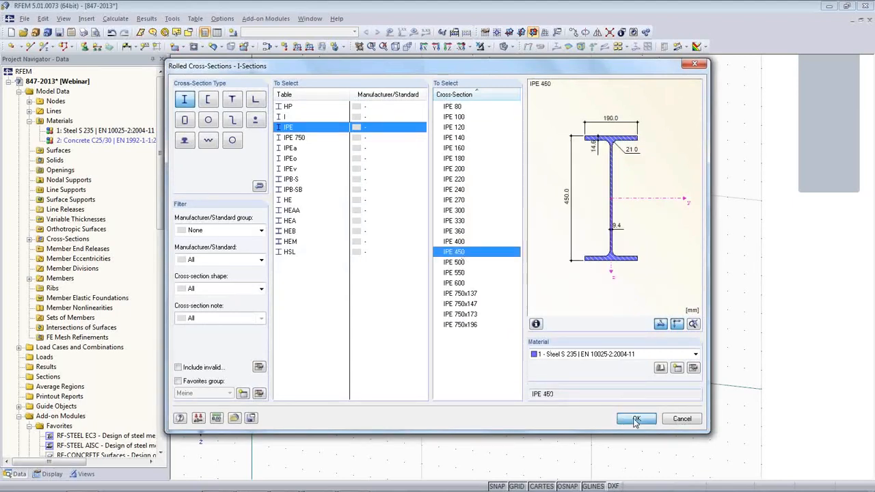
left_click(630, 417)
left_click(564, 395)
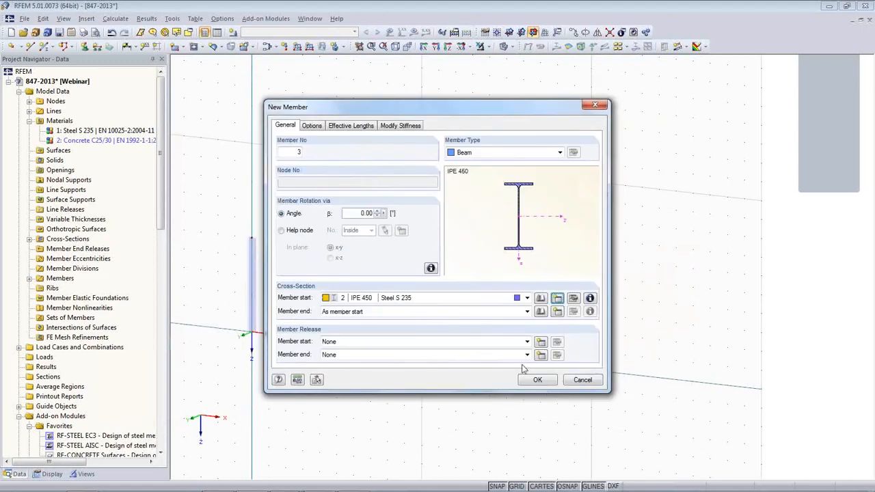
left_click(536, 381)
- Draw the two rafters from the first column's top over a midspan ridge about 1 m higher to the second column's top
left_click(251, 238)
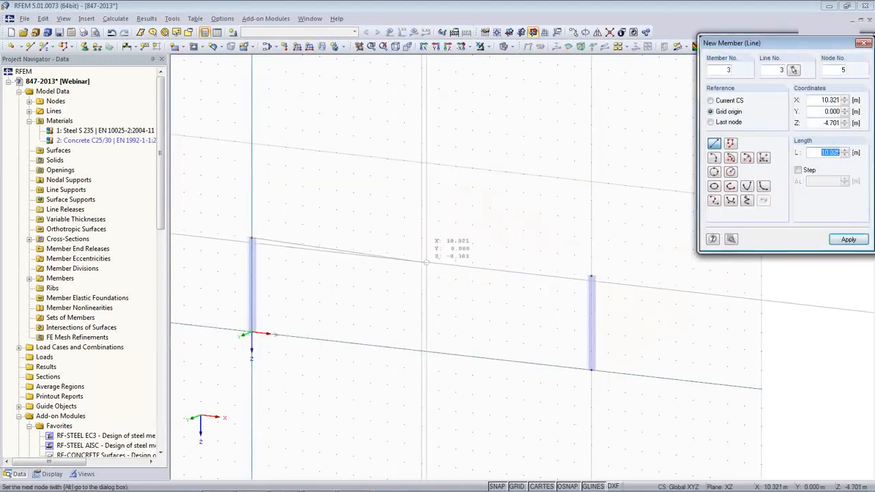
left_click(422, 238)
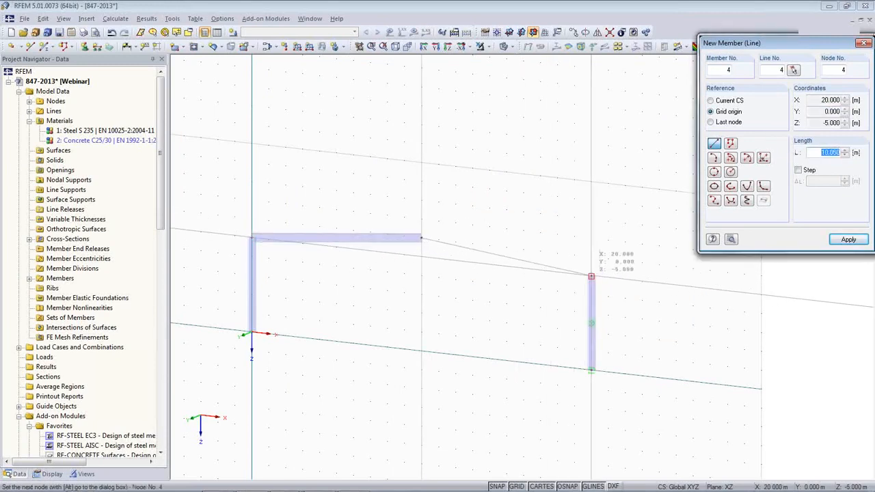
left_click(589, 278)
right_click(452, 297)
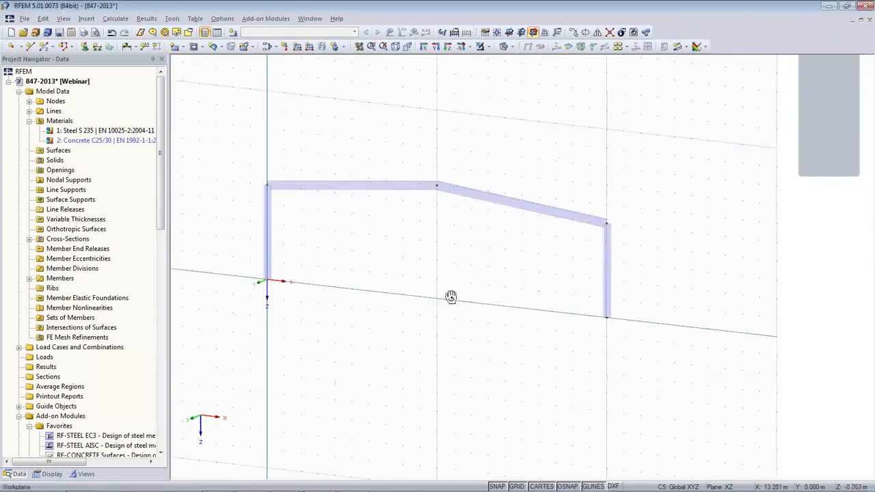
- Show the numbering of the frame's nodes, lines and members for inspection, and hide it again
right_click(462, 287)
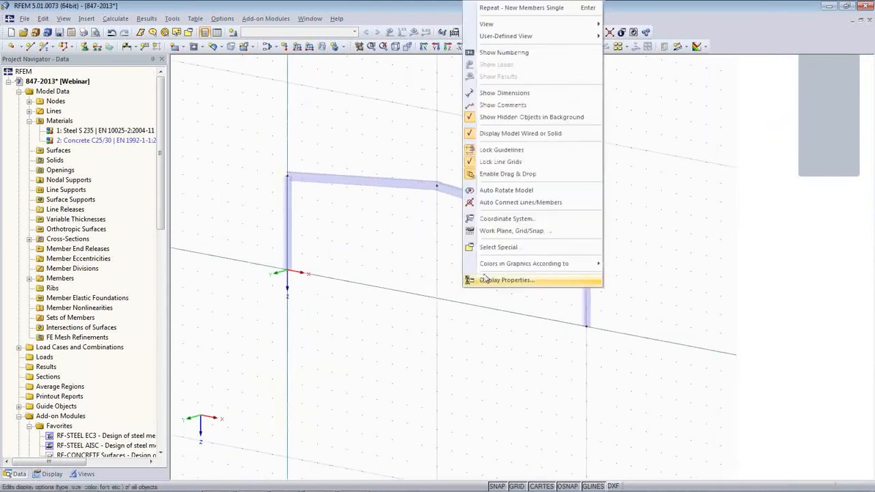
left_click(517, 54)
scroll(602, 304, "up", 1)
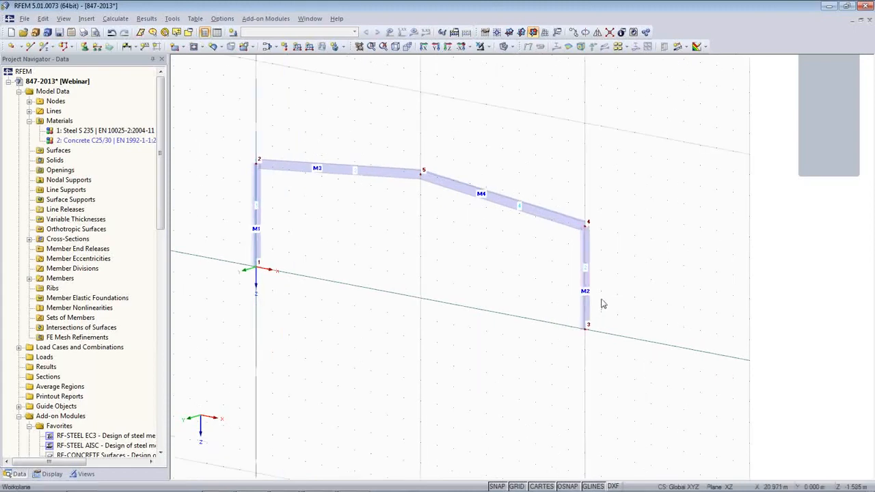
scroll(602, 304, "up", 1)
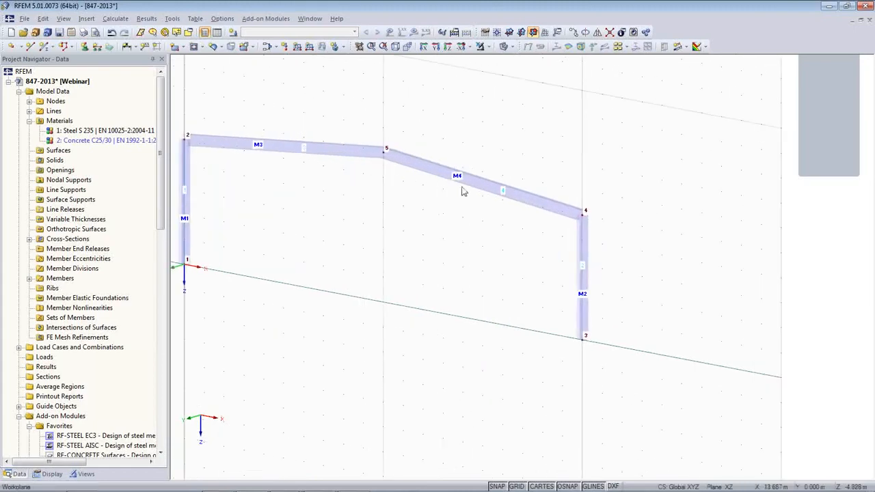
right_click(439, 248)
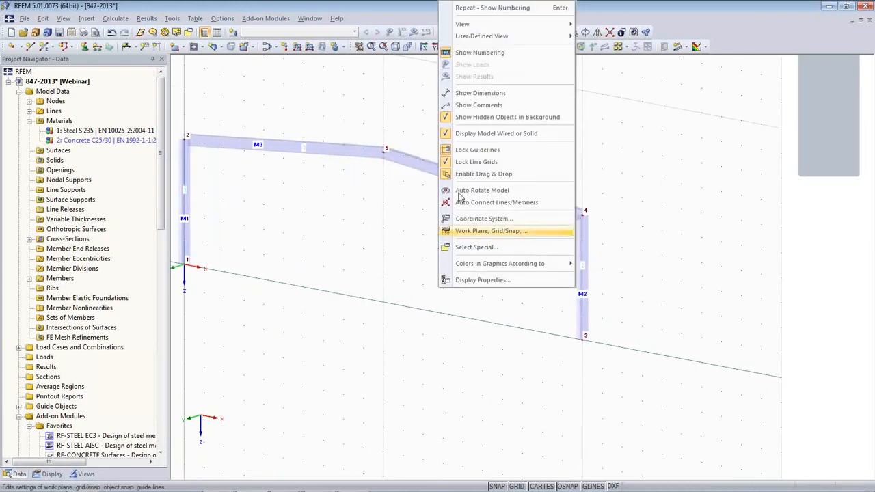
left_click(459, 52)
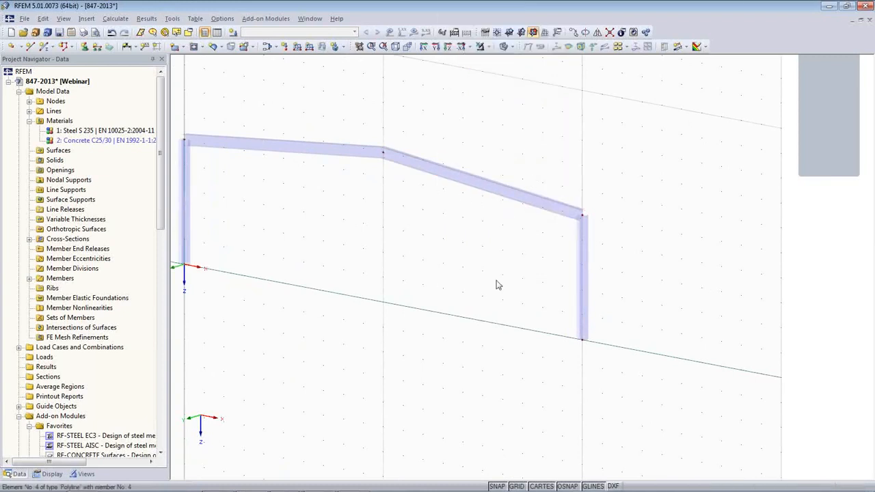
scroll(438, 347, "down", 1)
middle_click_drag(433, 339, 493, 342)
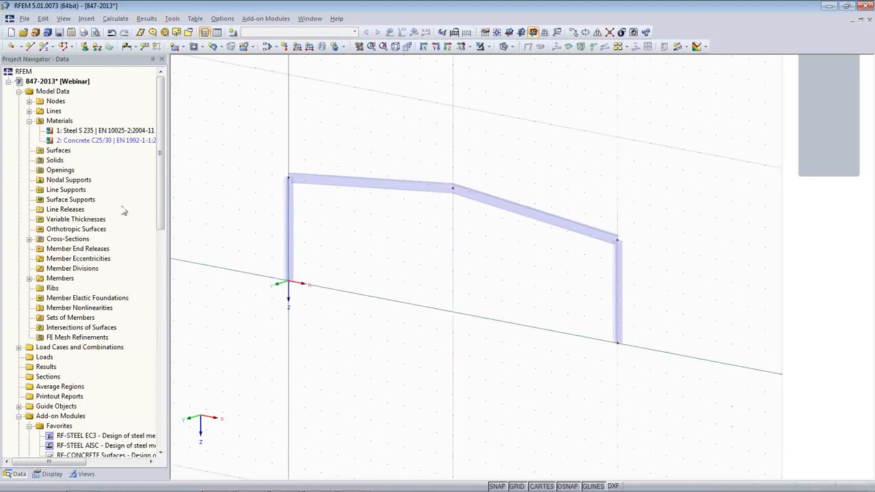
- Define a new hinged nodal support and place it on the base nodes of both columns
left_click(85, 46)
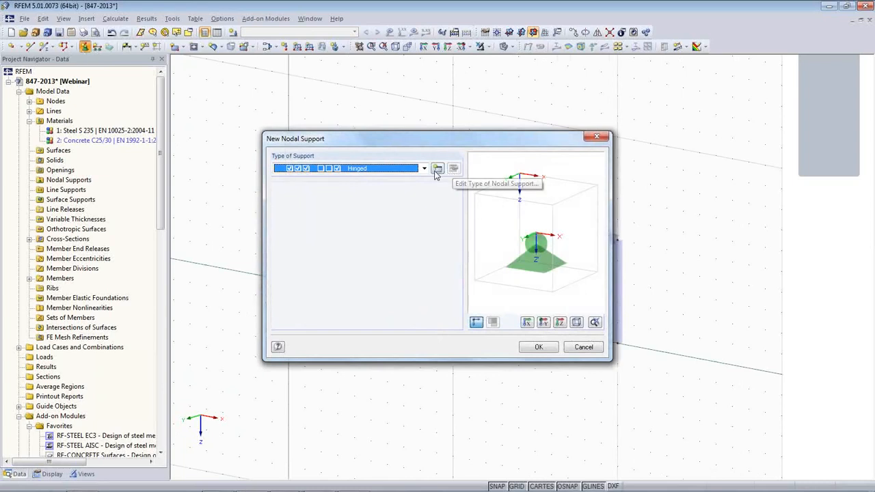
left_click(438, 169)
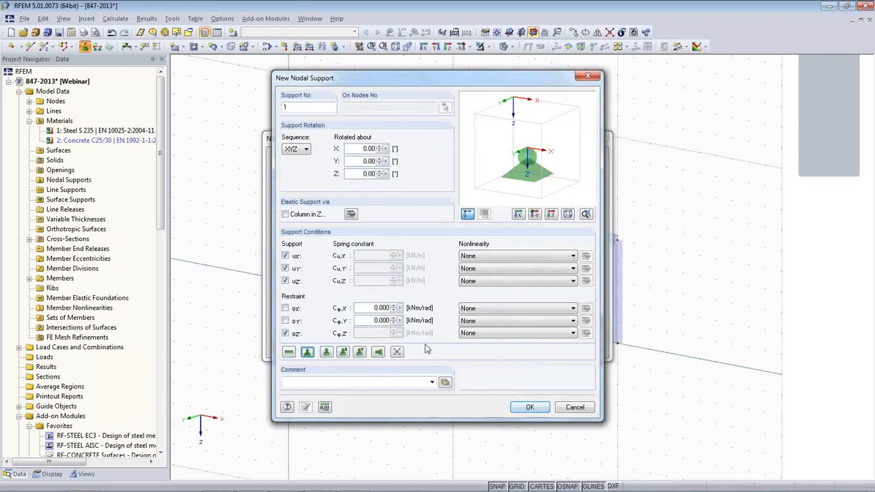
left_click(531, 409)
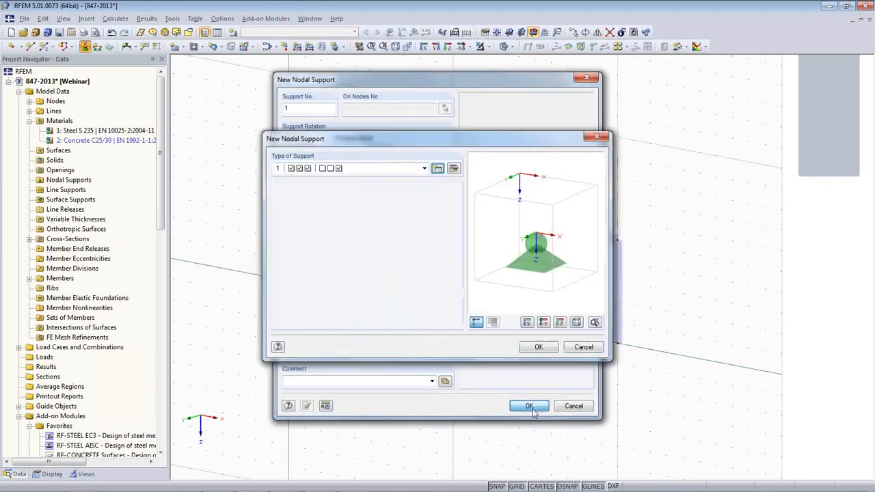
left_click(537, 347)
left_click(288, 284)
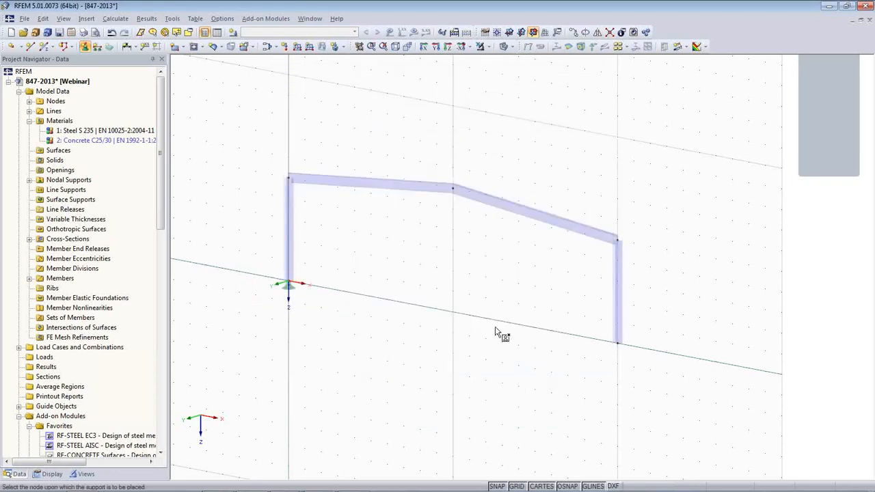
left_click(617, 341)
key("Escape")
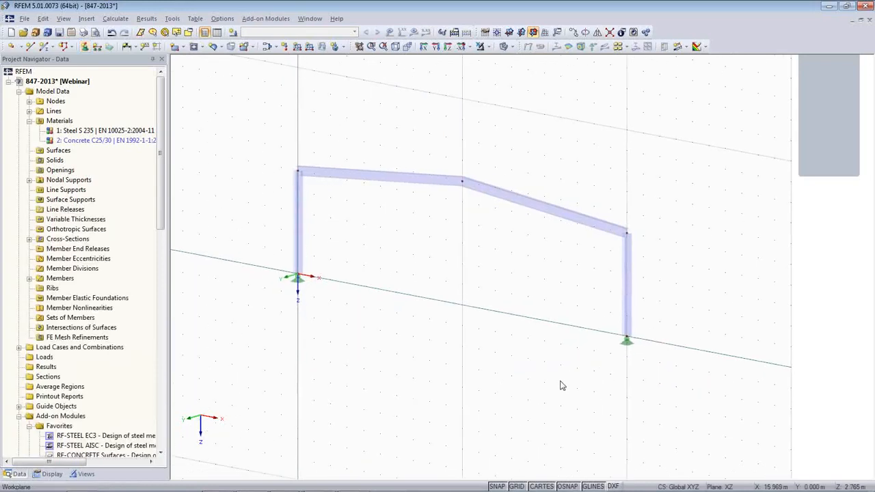
- Select the entire frame and set up copying it 4 times with a displacement of 6 m in the Y direction
scroll(527, 376, "down", 1)
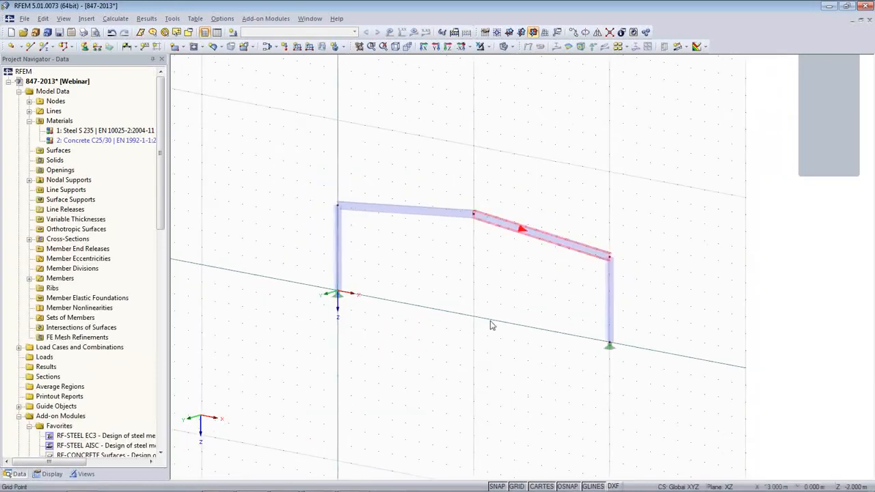
middle_click_drag(444, 362, 453, 320)
scroll(453, 319, "down", 2)
left_click_drag(330, 146, 716, 366)
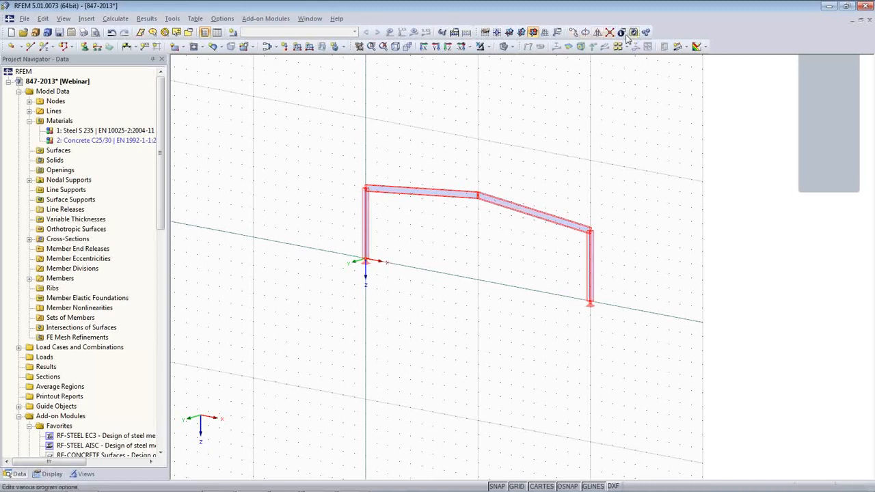
left_click(574, 33)
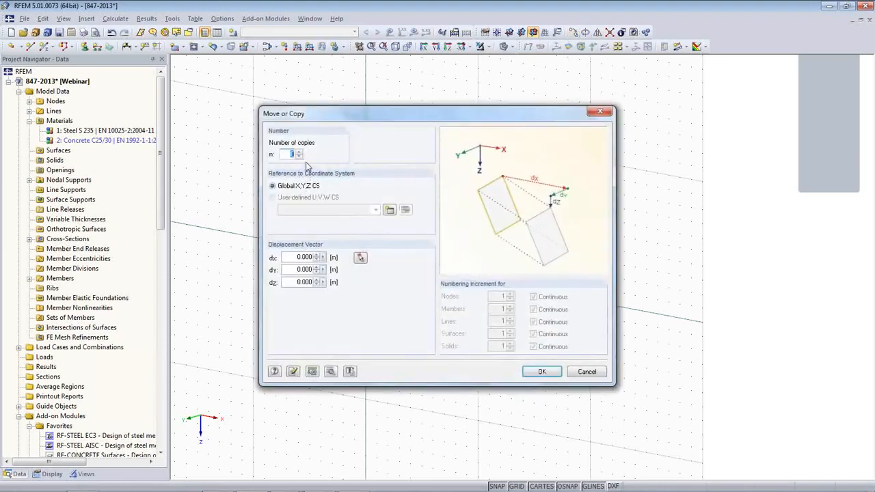
left_click(298, 152)
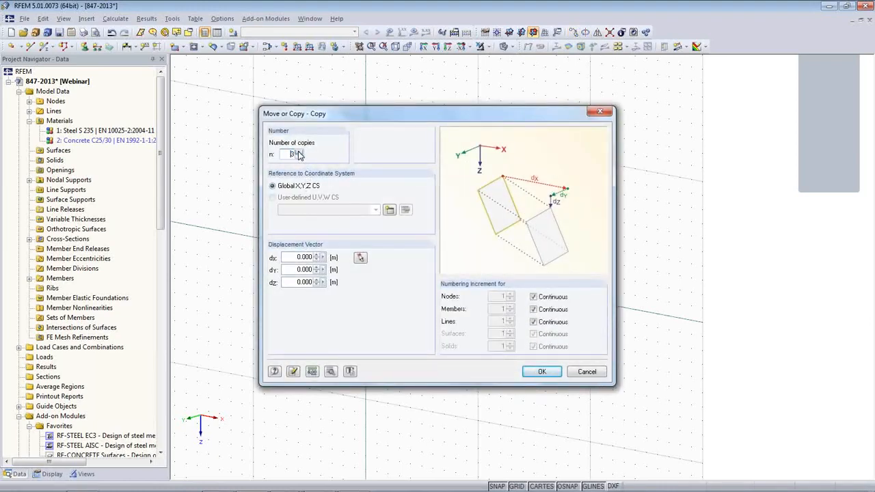
type("4")
left_click(305, 269)
type("6")
- Enable connecting lines and members between the copied nodes with template member 1 (HEA 360), and create the frame copies
left_click(330, 373)
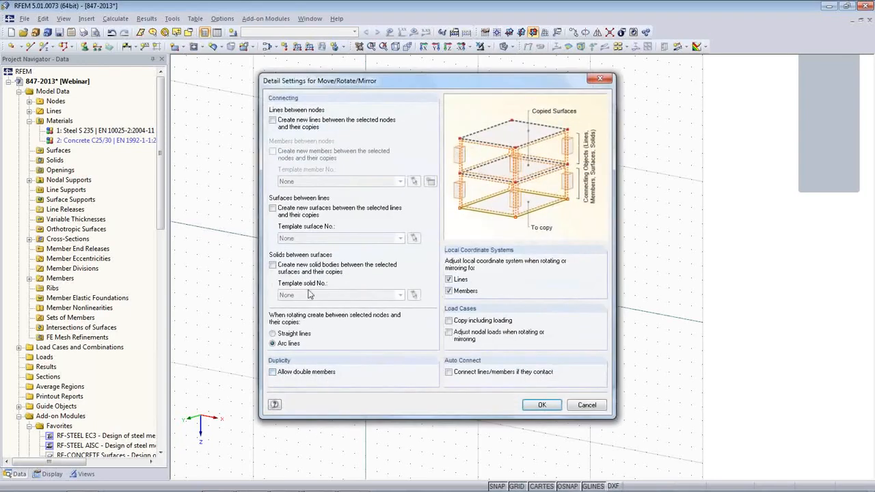
left_click(273, 120)
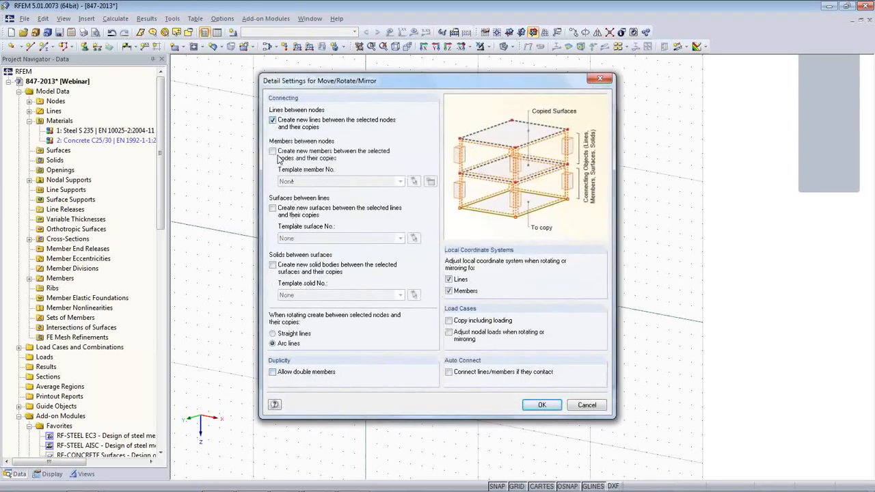
left_click(273, 151)
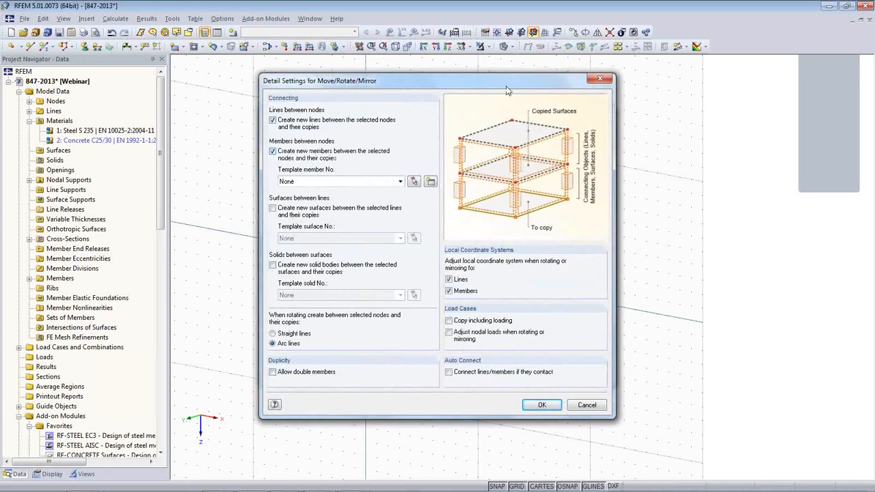
left_click_drag(505, 88, 502, 133)
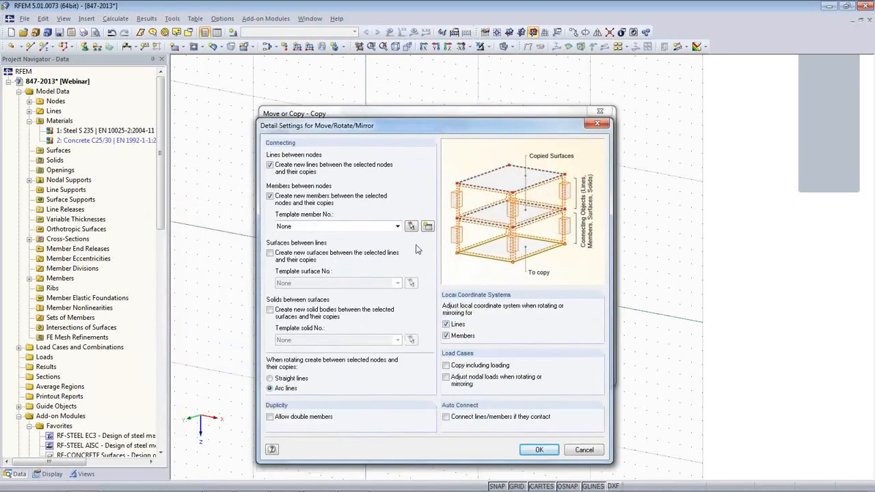
left_click(397, 226)
left_click(346, 248)
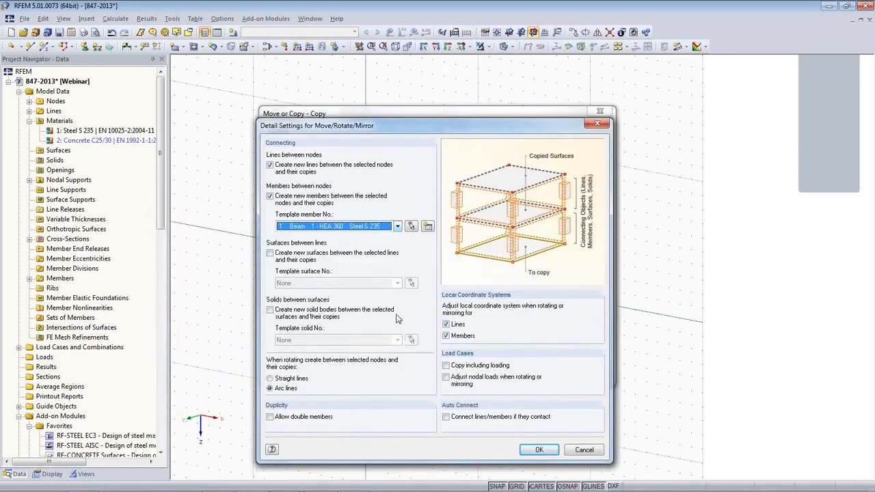
left_click(539, 449)
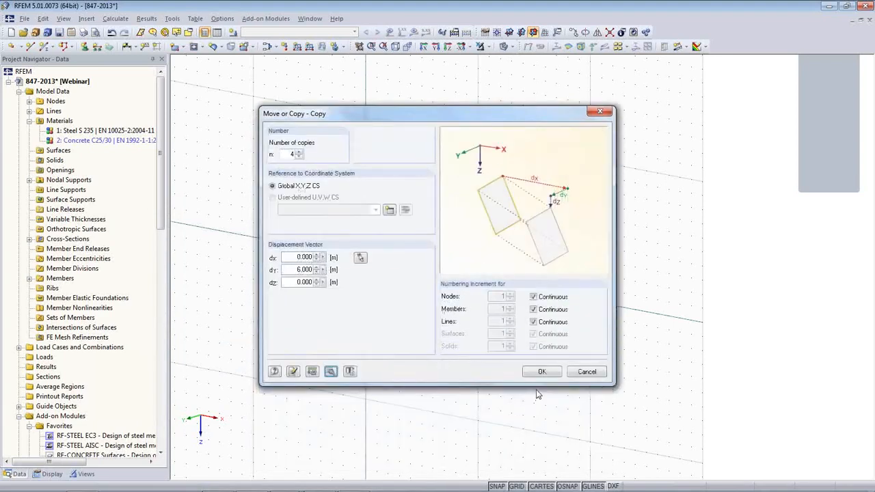
key("Return")
middle_click_drag(443, 369, 490, 340, "ctrl")
left_click(489, 340)
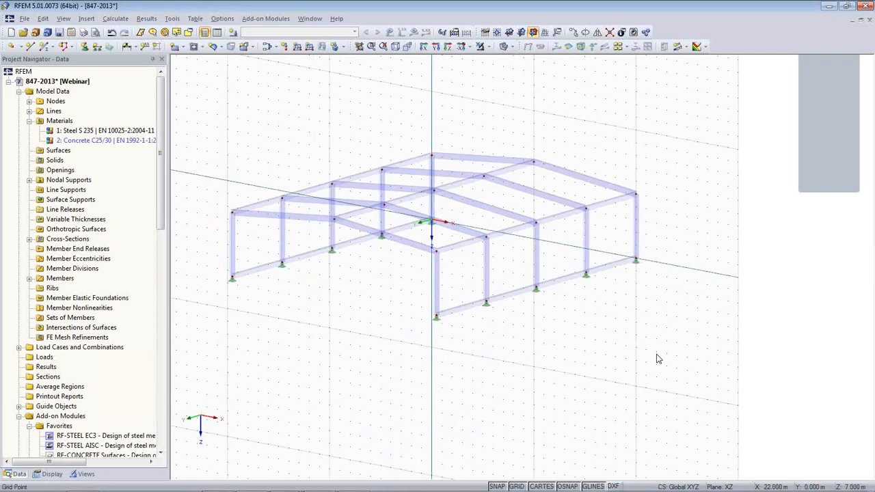
- Select the connecting members between the column bases along both sides of the hall and delete them
middle_click_drag(658, 358, 535, 343, "ctrl")
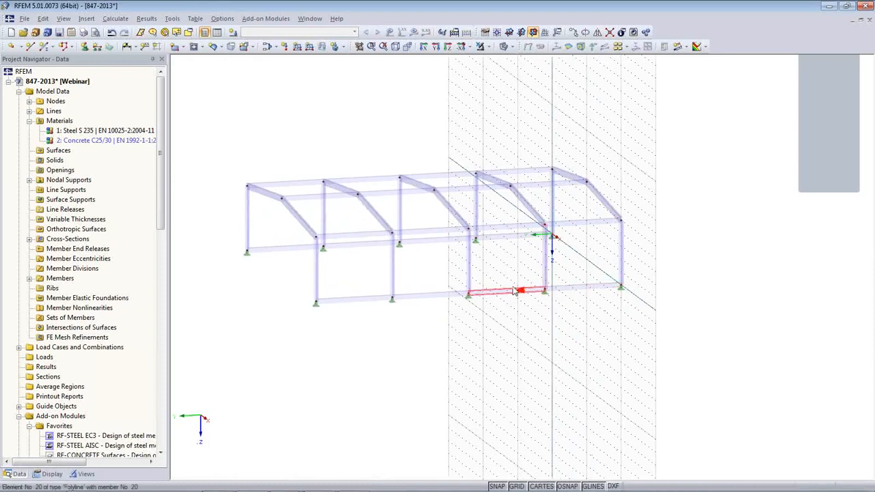
middle_click_drag(481, 374, 439, 354, "ctrl")
left_click_drag(327, 321, 309, 251)
left_click_drag(421, 315, 378, 245)
left_click_drag(506, 318, 462, 250)
left_click_drag(565, 305, 536, 249)
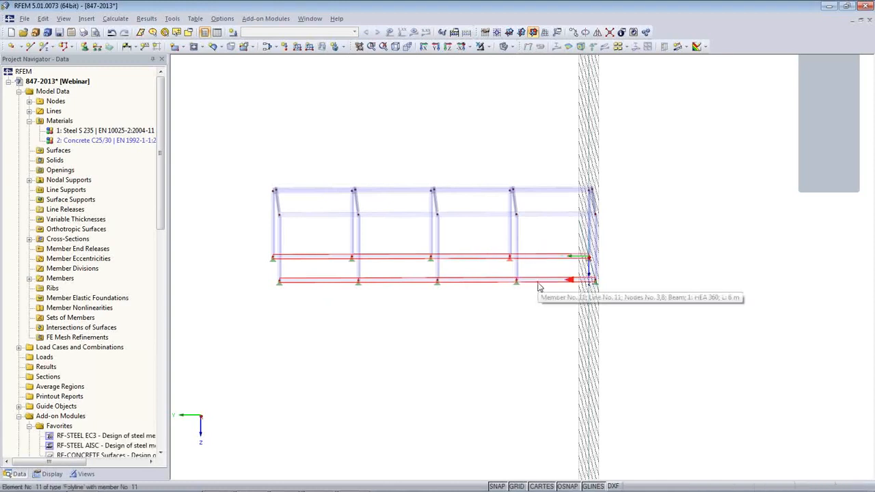
key("Delete")
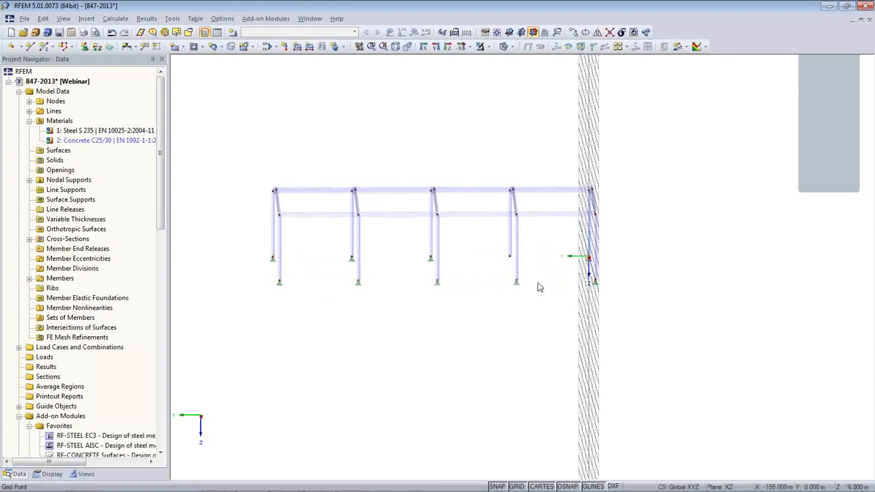
middle_click_drag(538, 287, 632, 391, "ctrl")
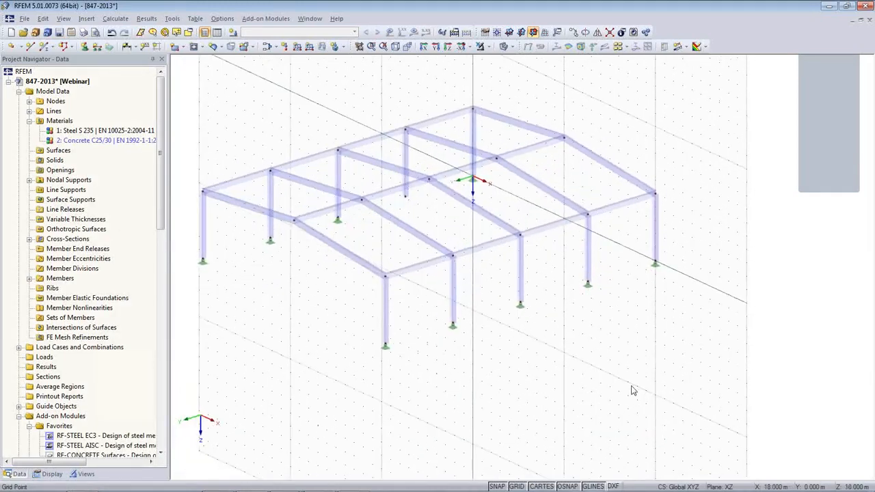
- Check the properties of a connecting member at eaves level without changing it, and switch off the background grid
double_click(476, 250)
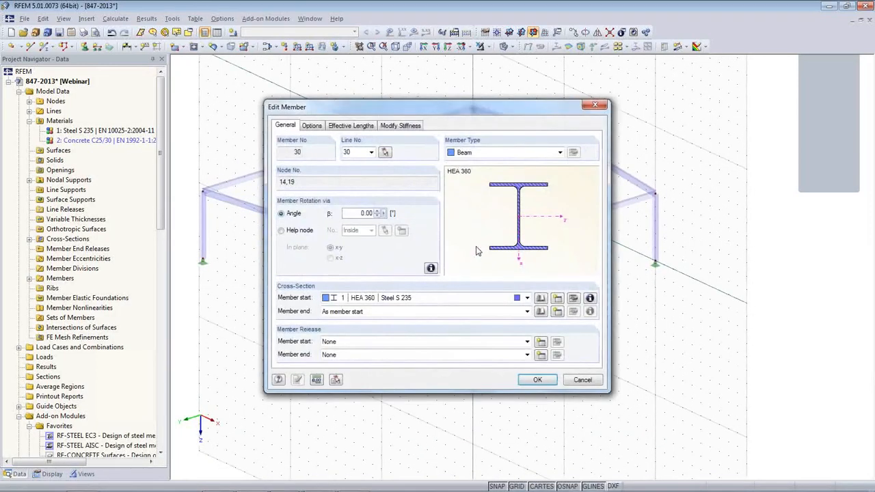
left_click(585, 382)
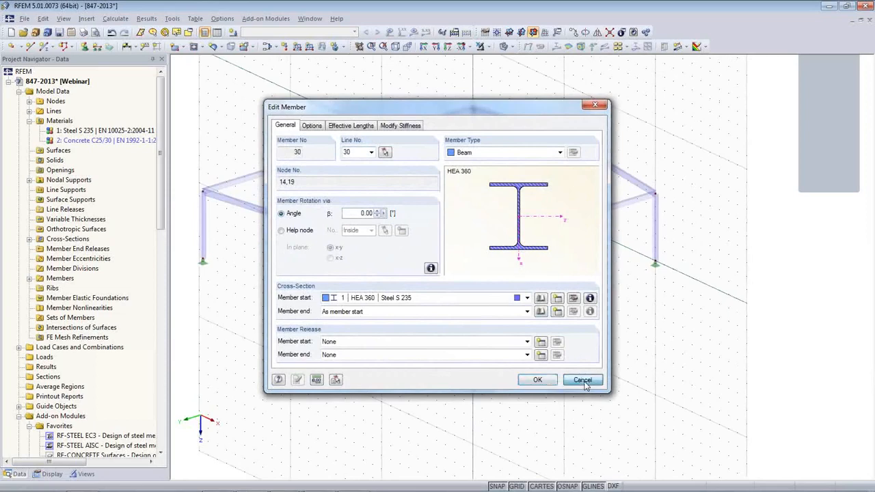
scroll(519, 364, "down", 2)
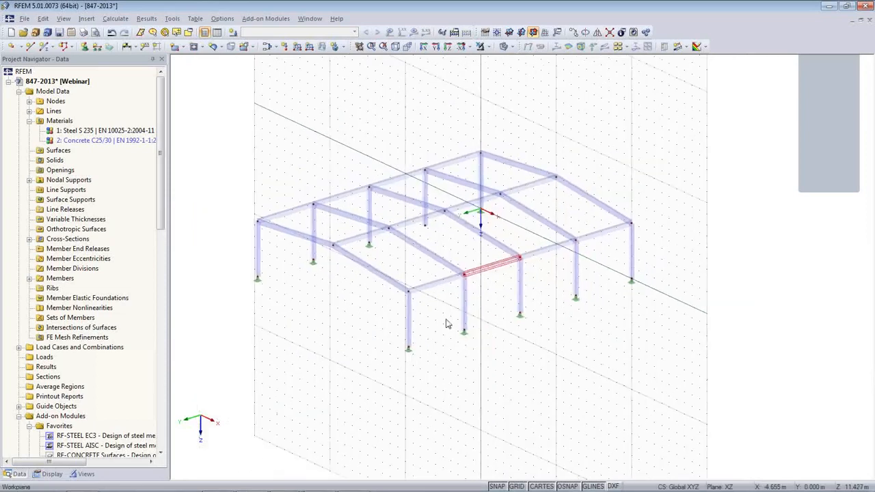
left_click(516, 486)
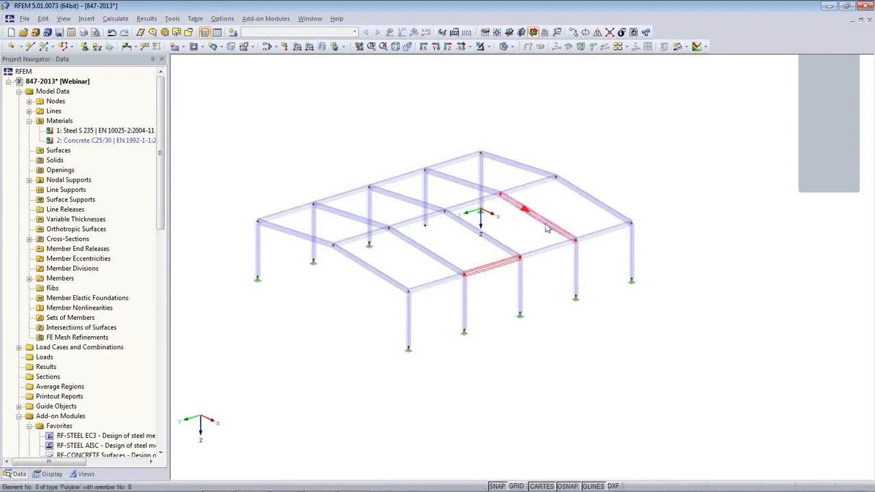
left_click(606, 186)
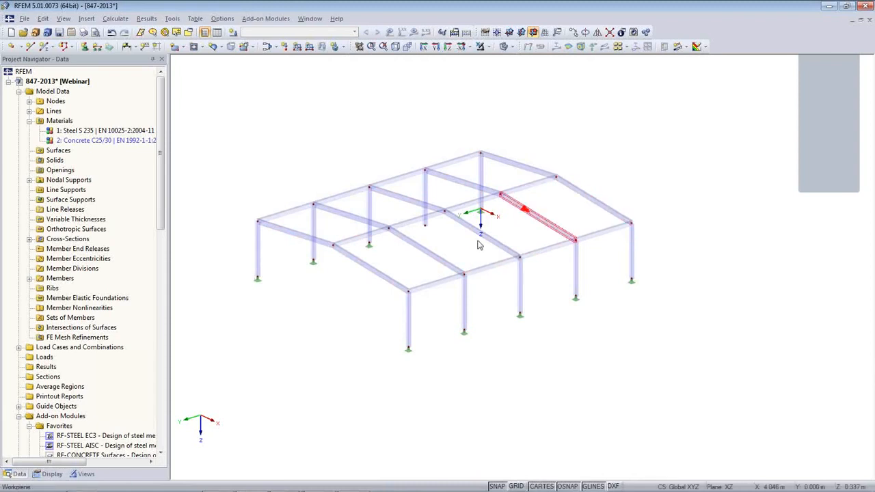
left_click(551, 224)
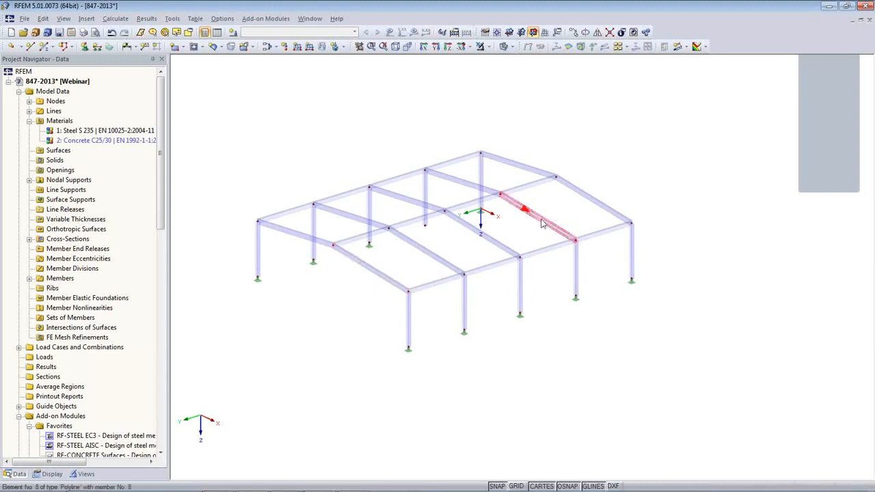
- Set up a new member of type Truss (only N) with a new HEA 120 cross-section in Steel S 235
left_click(43, 46)
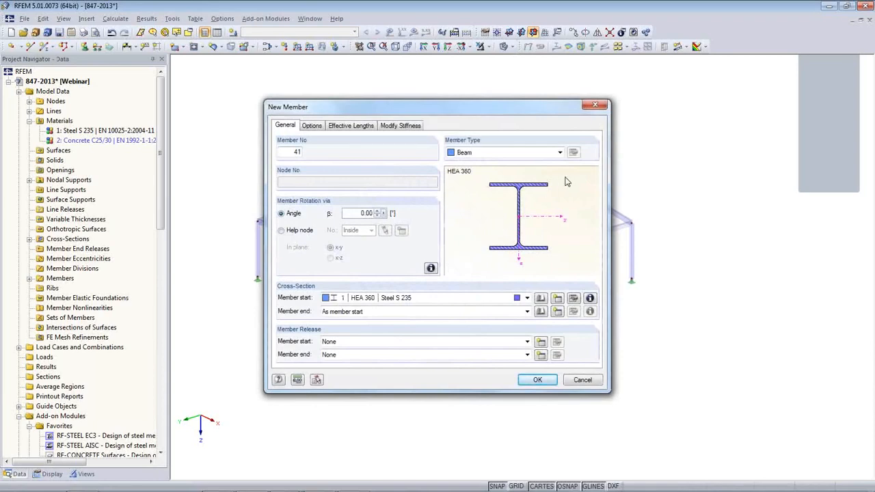
left_click(557, 298)
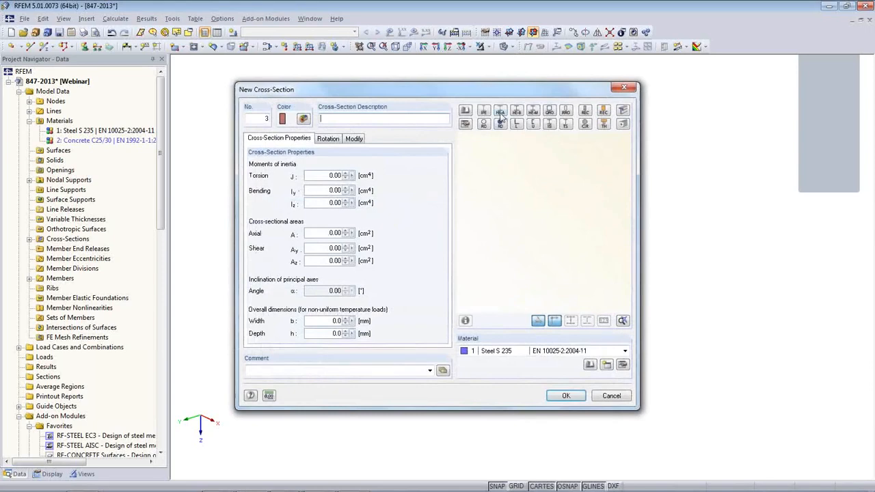
left_click(500, 112)
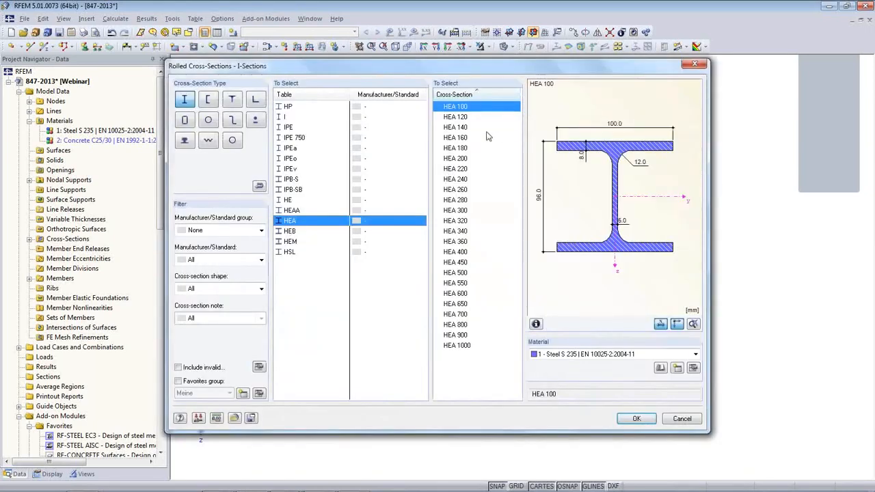
left_click(455, 116)
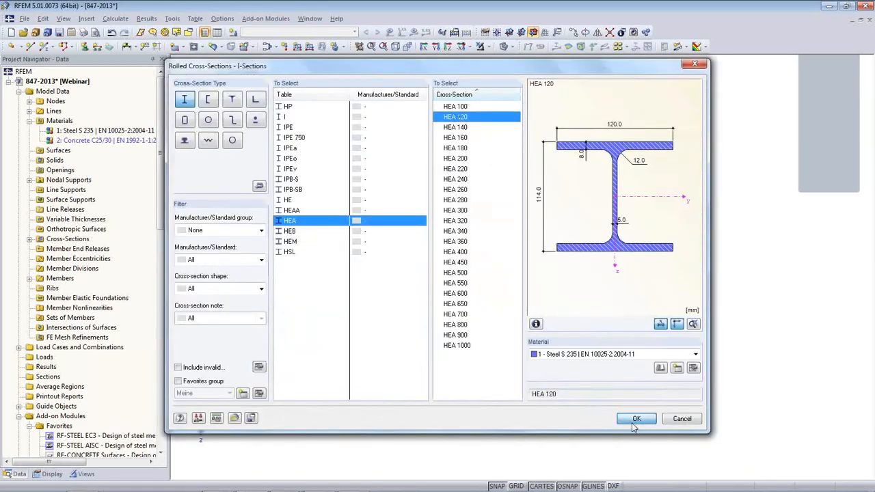
left_click(636, 418)
left_click(566, 396)
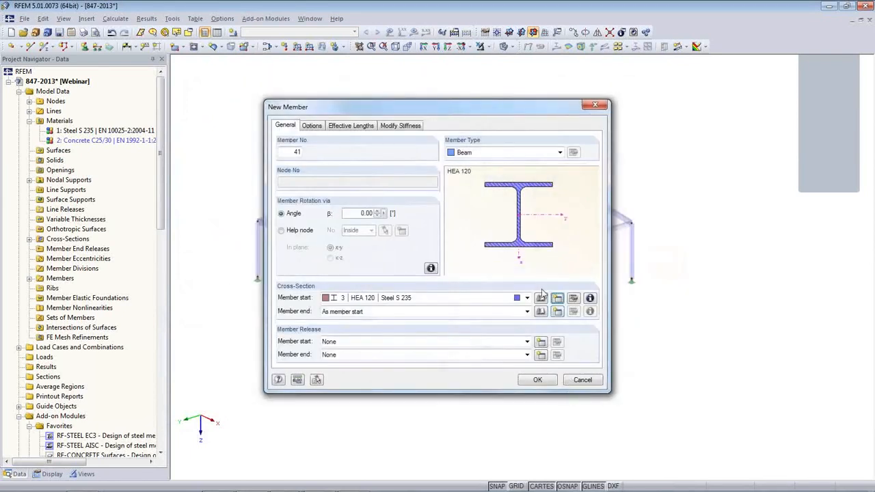
left_click(497, 153)
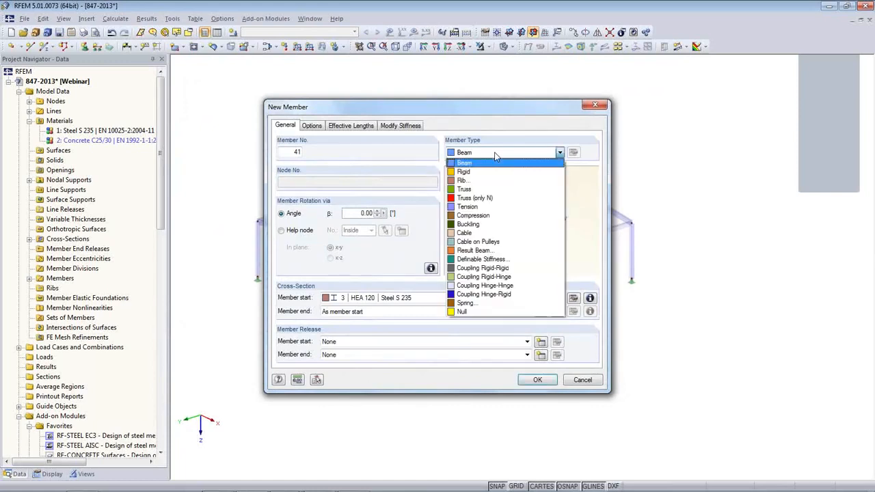
left_click(501, 200)
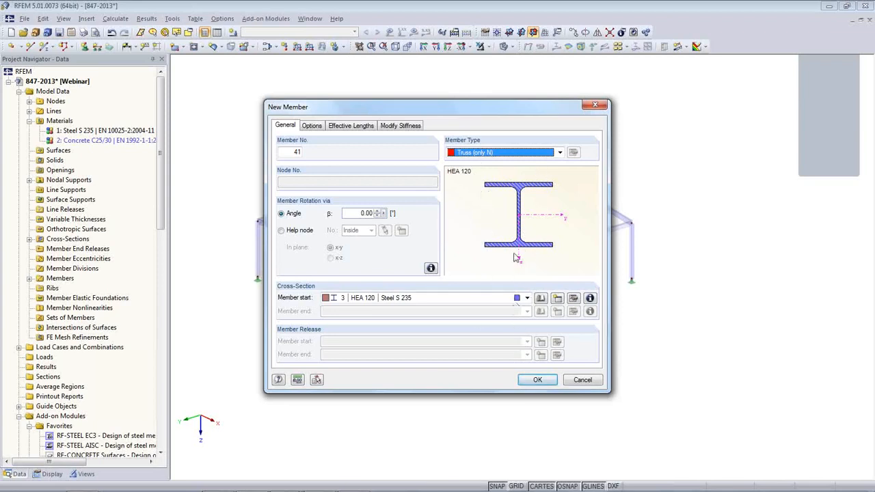
left_click(544, 386)
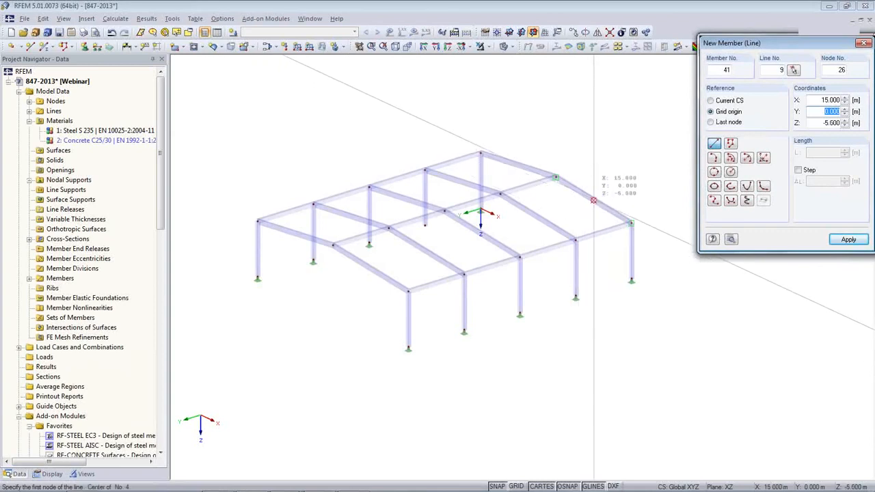
- Draw the truss member between the rafter midpoints of the first and last frames on the roof slope farther from the origin
scroll(594, 200, "up", 4)
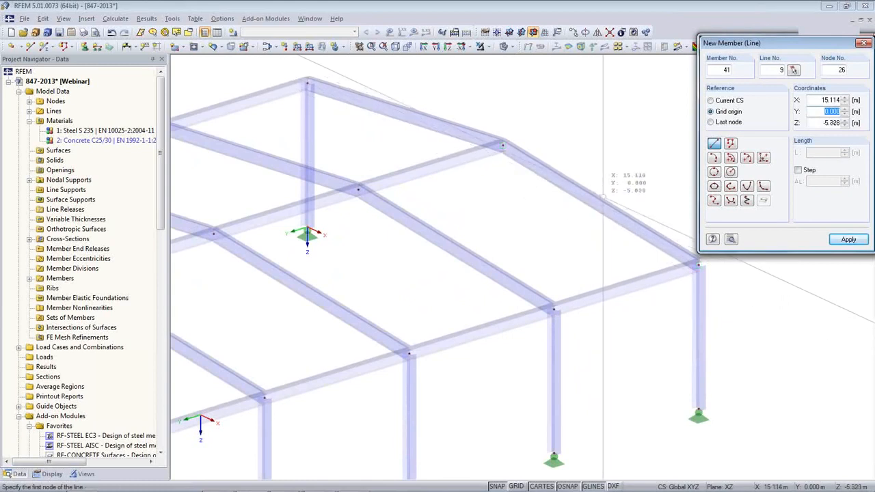
left_click(602, 200)
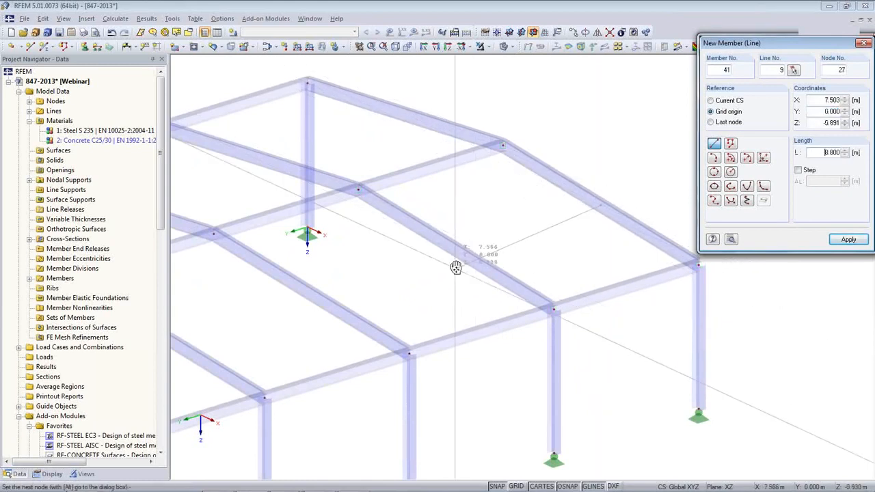
middle_click_drag(318, 258, 342, 236, "ctrl")
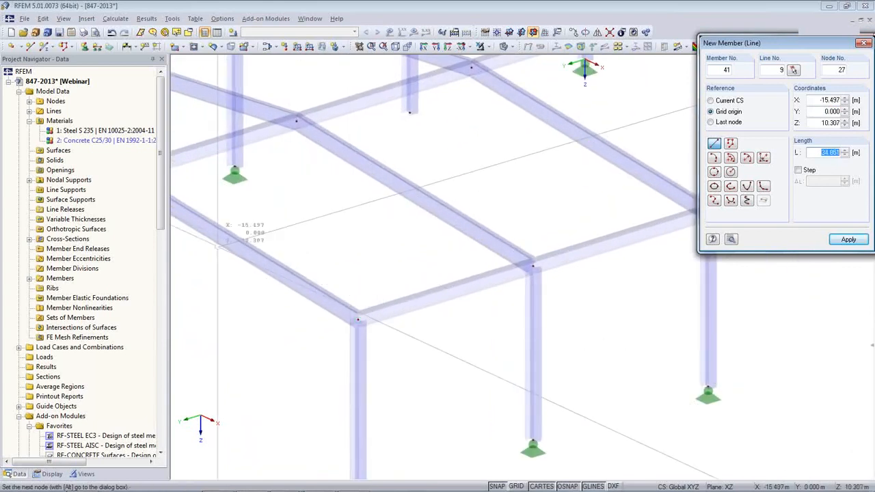
left_click(239, 247)
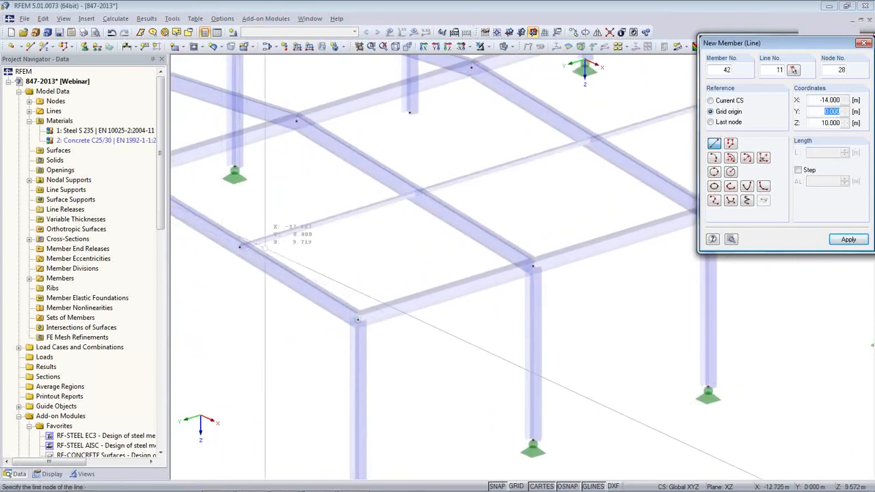
key("Escape")
left_click(436, 295)
scroll(436, 295, "down", 3)
middle_click_drag(435, 294, 474, 302, "ctrl")
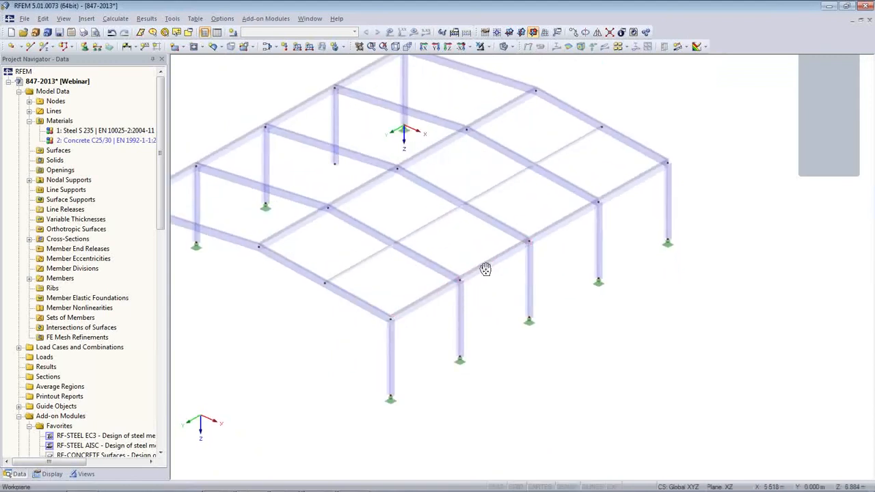
middle_click_drag(484, 269, 597, 348)
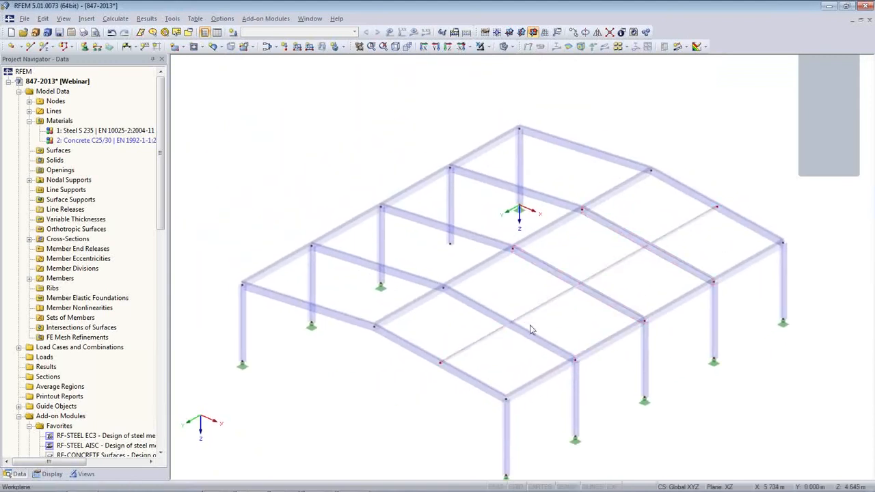
- Draw another HEA 120 truss member between the end frames' rafter midpoints on the roof slope starting at X = 5 m
left_click(736, 224)
key("Return")
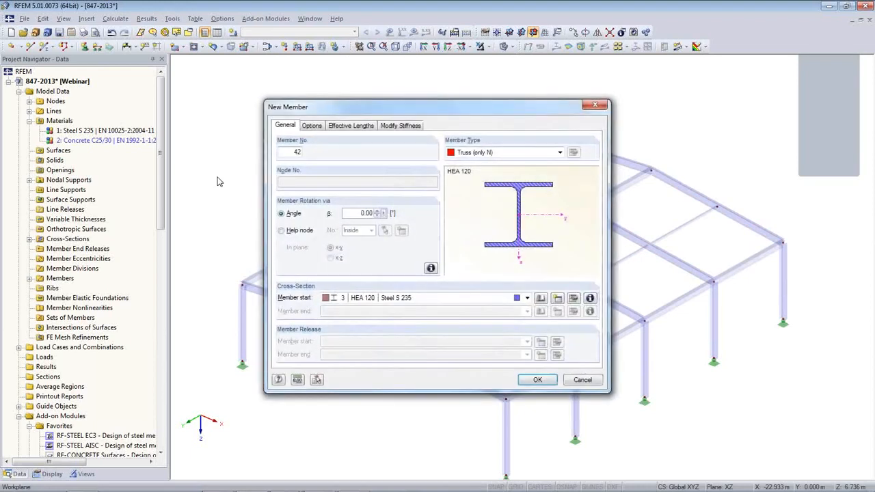
left_click(537, 379)
left_click(585, 149)
left_click(309, 307)
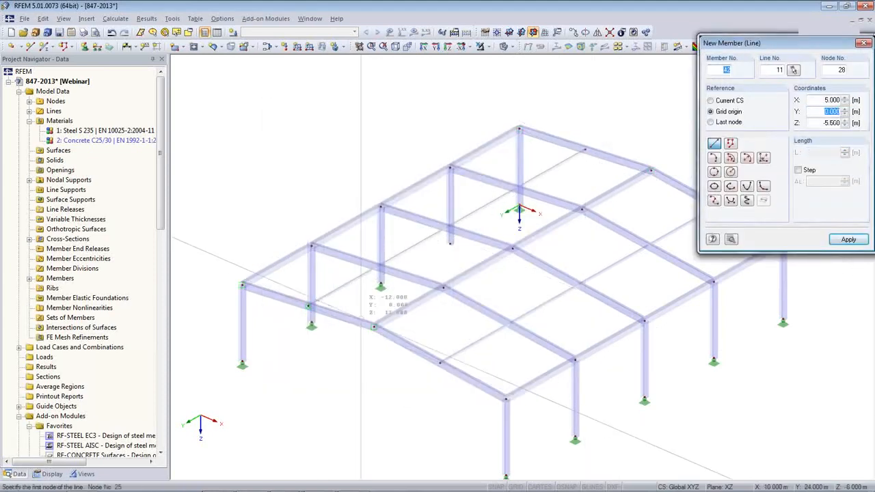
right_click(306, 338)
middle_click_drag(291, 304, 308, 332, "ctrl")
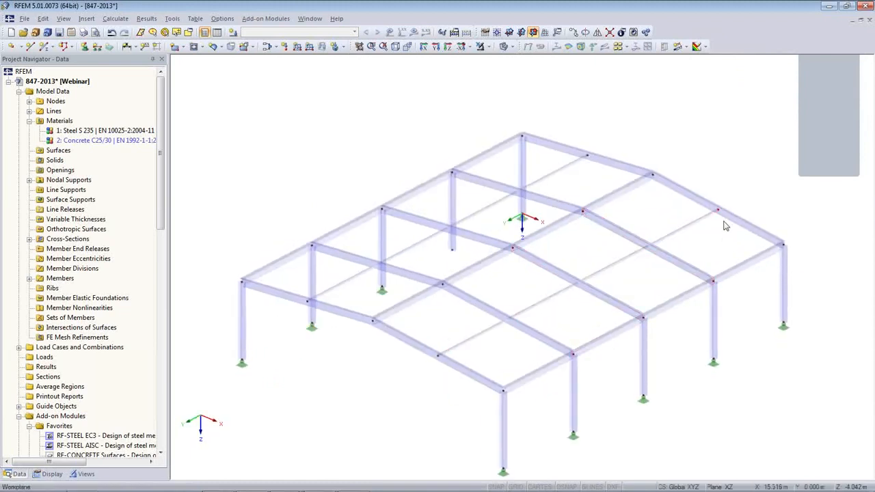
scroll(689, 297, "down", 1)
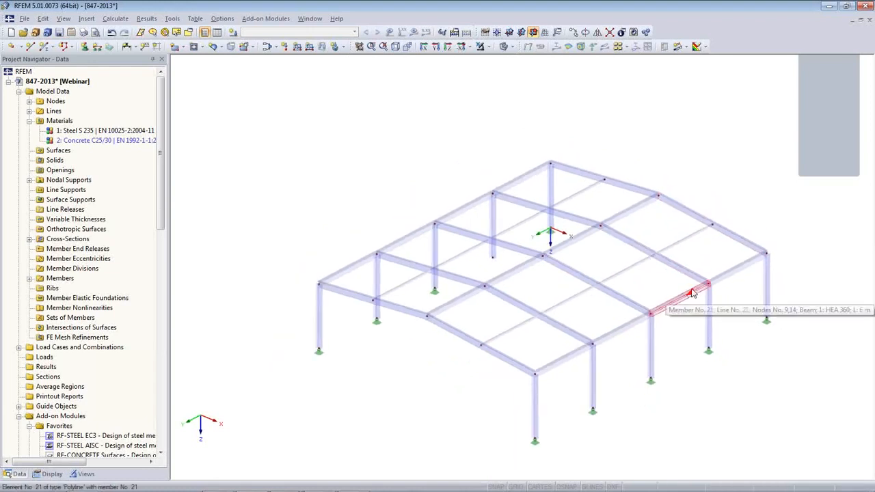
- Connect all lines and members of the hall so the HEA 120 truss members join the rafters of every frame they cross
left_click(609, 32)
left_click_drag(267, 93, 796, 435)
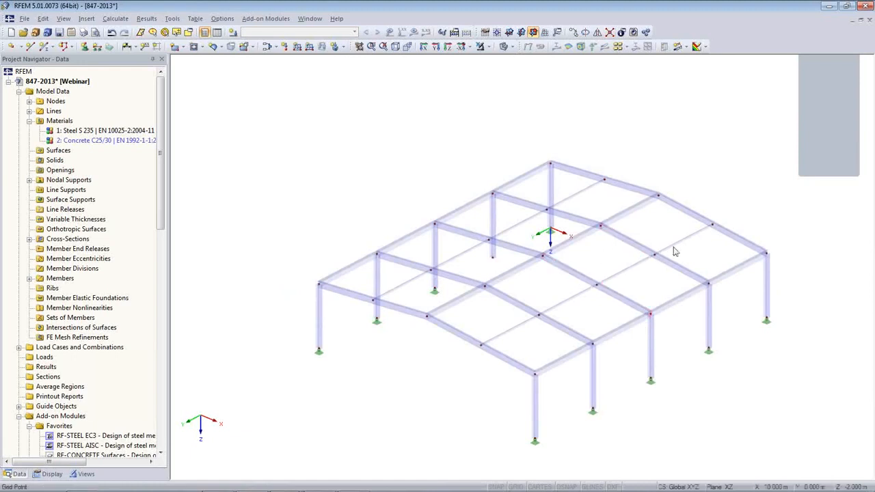
middle_click_drag(472, 356, 396, 351, "ctrl")
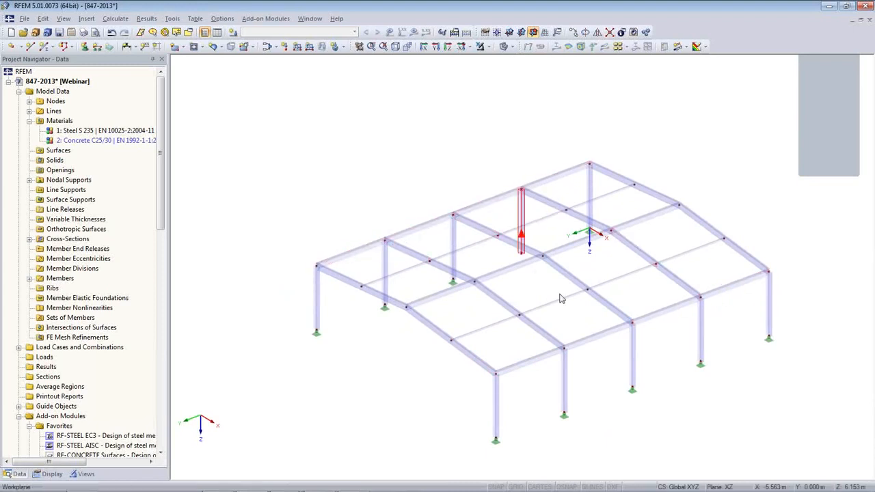
middle_click_drag(632, 355, 581, 303)
- Use Special Selection to select all members parallel to an eaves member running between the frames
mouse_move(481, 317)
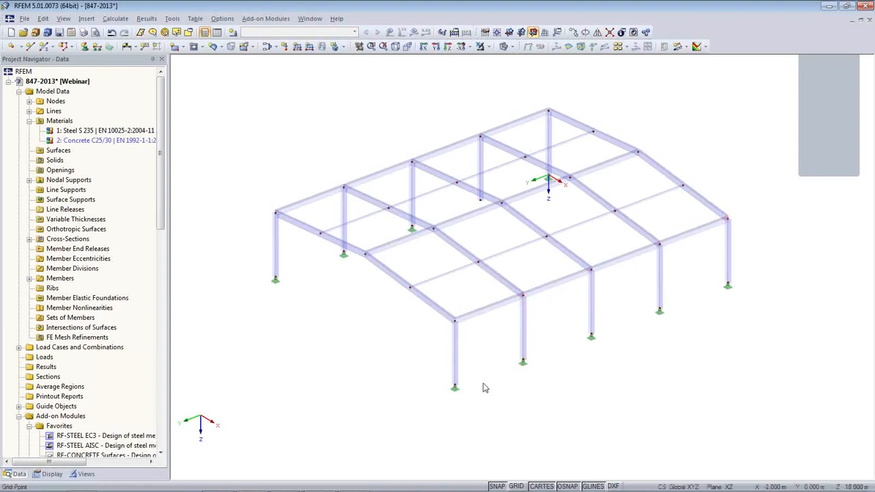
left_click(43, 19)
mouse_move(60, 94)
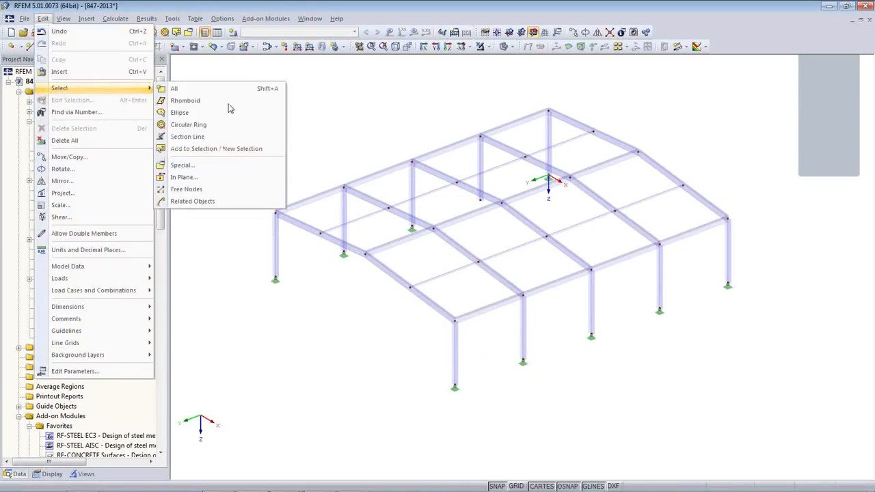
left_click(209, 168)
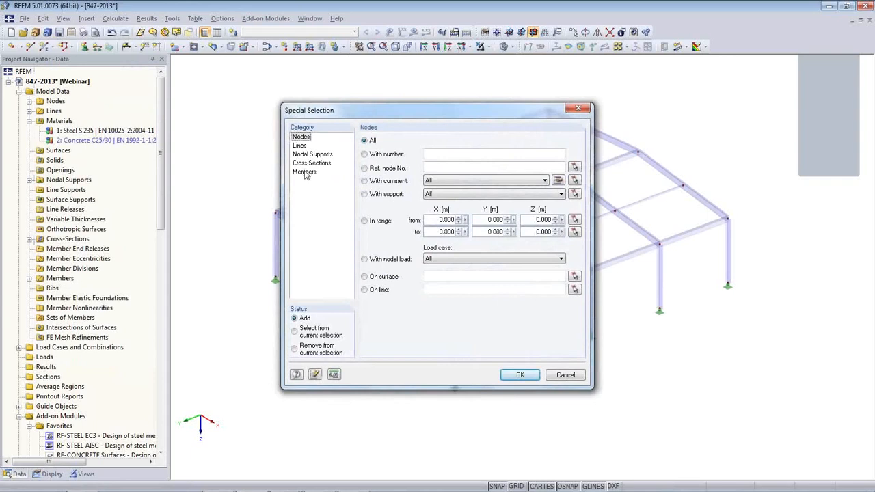
left_click(305, 172)
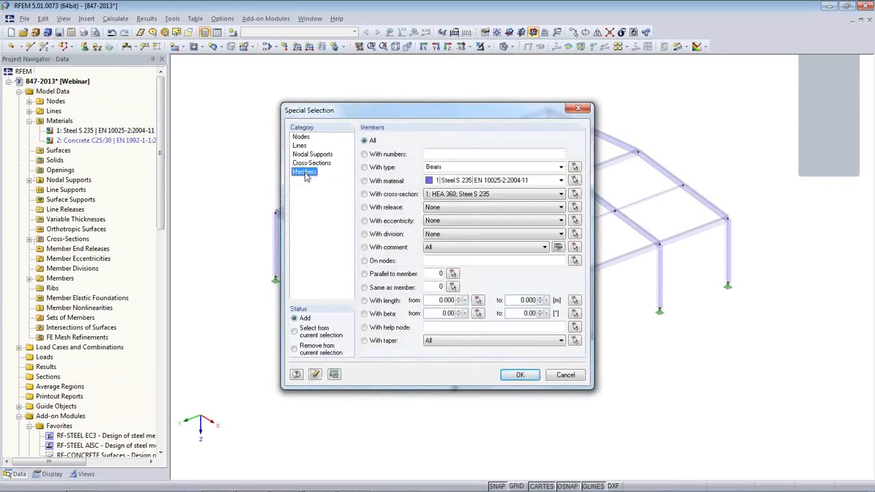
left_click(365, 274)
left_click(453, 274)
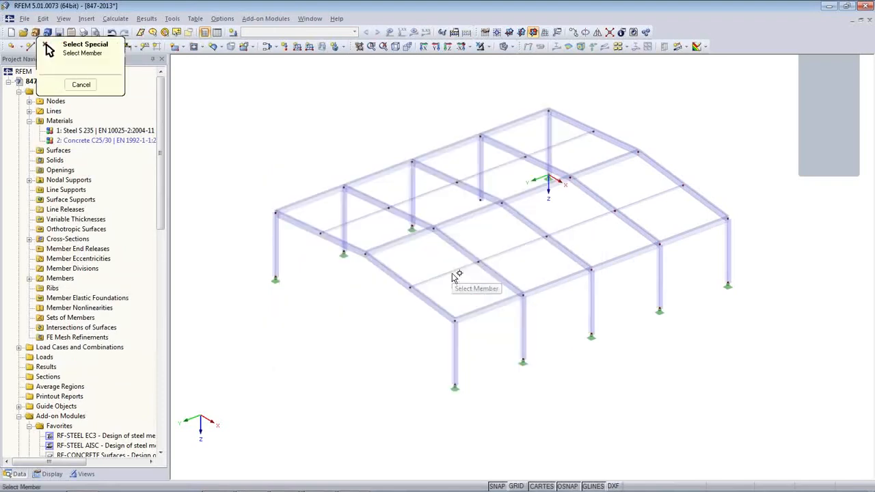
left_click(489, 314)
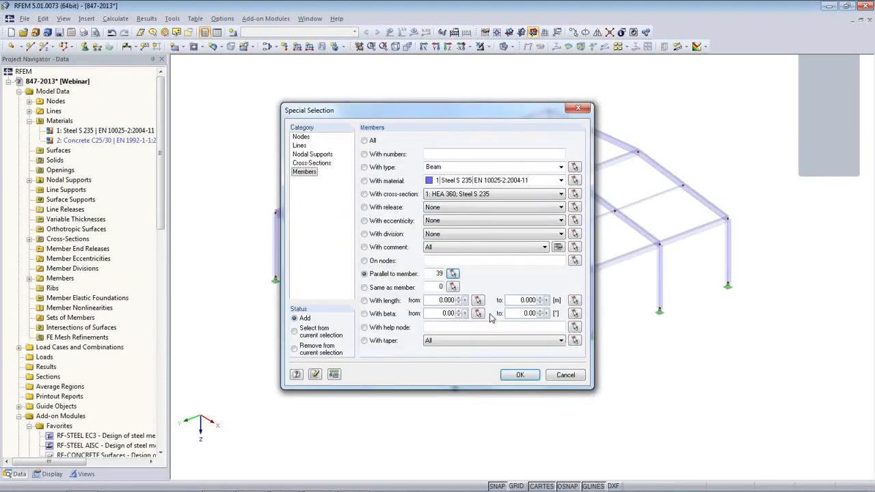
left_click(517, 375)
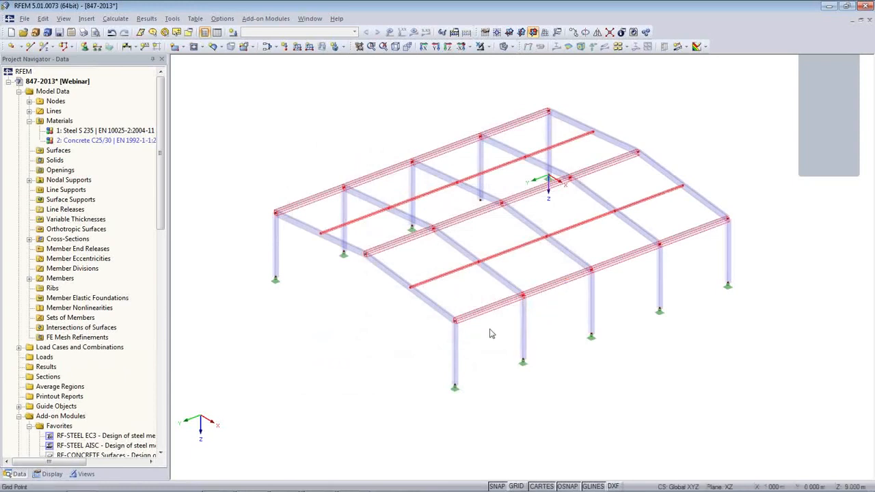
- Edit the selected longitudinal members together, adopting the Truss (only N) type and HEA 120 cross-section from an existing truss member
double_click(545, 293)
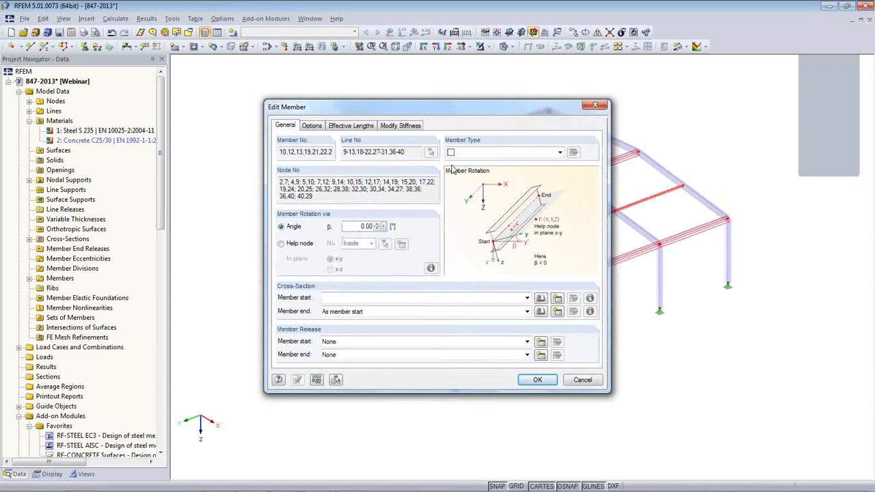
left_click_drag(460, 114, 266, 80)
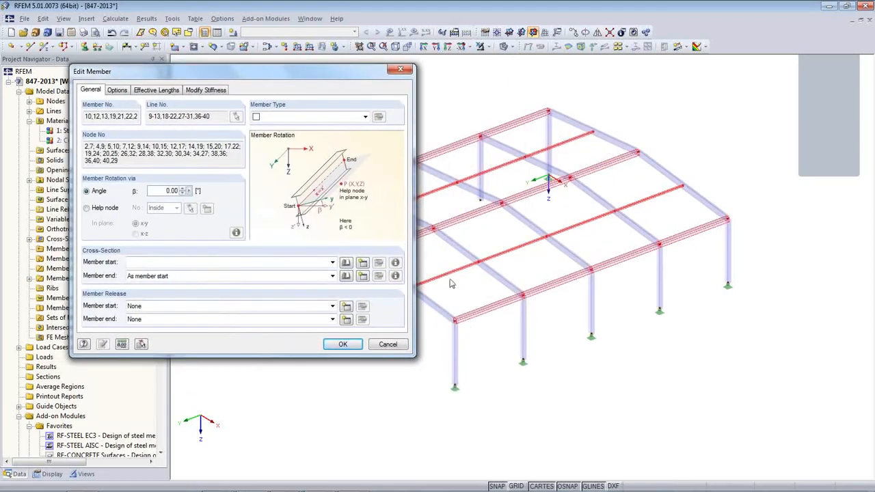
left_click(145, 345)
left_click(438, 278)
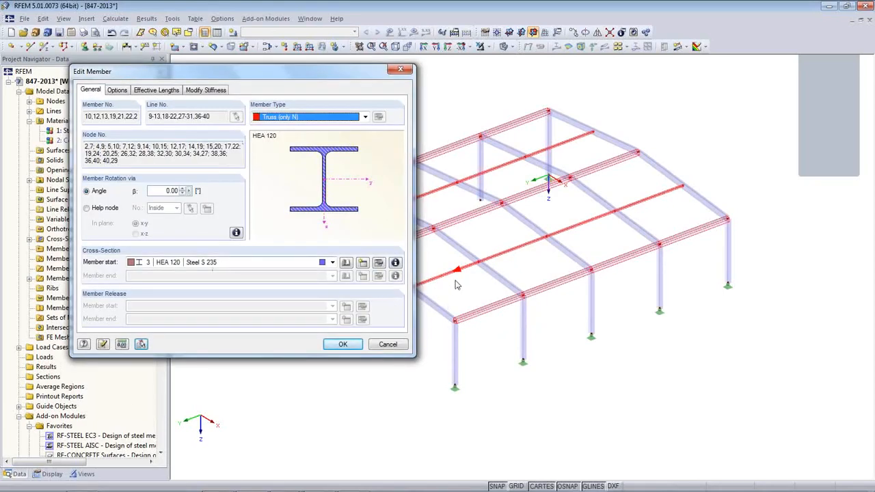
left_click(345, 348)
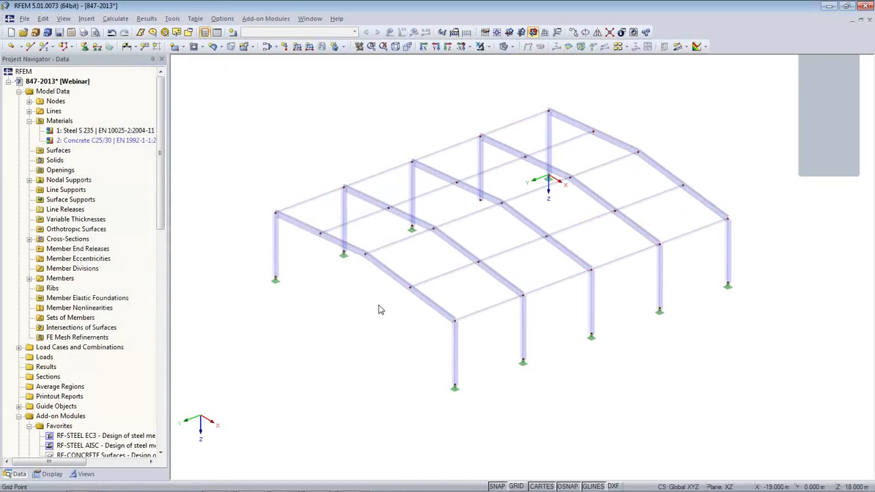
- Start generating bracing in cells with Tension members and a new solid round bar cross-section RD 30 in Steel S 235
middle_click_drag(552, 359, 438, 333, "ctrl")
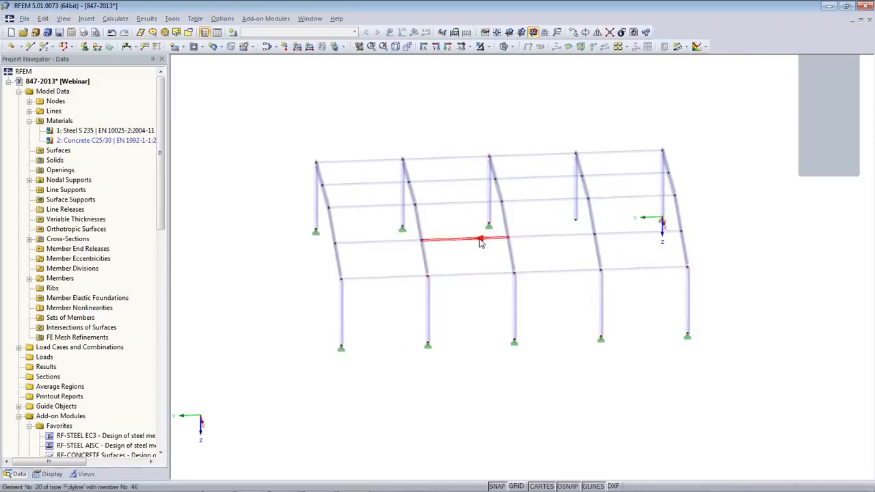
middle_click_drag(474, 307, 415, 309, "ctrl")
left_click(172, 20)
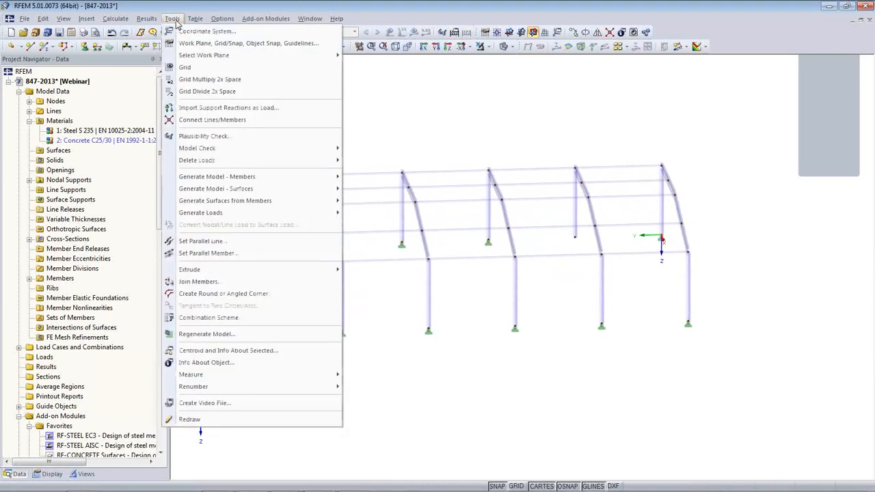
mouse_move(212, 216)
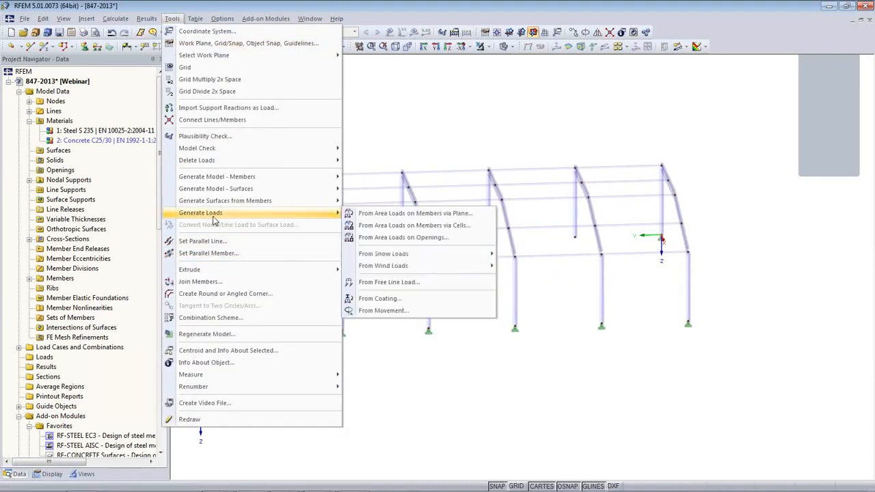
mouse_move(220, 178)
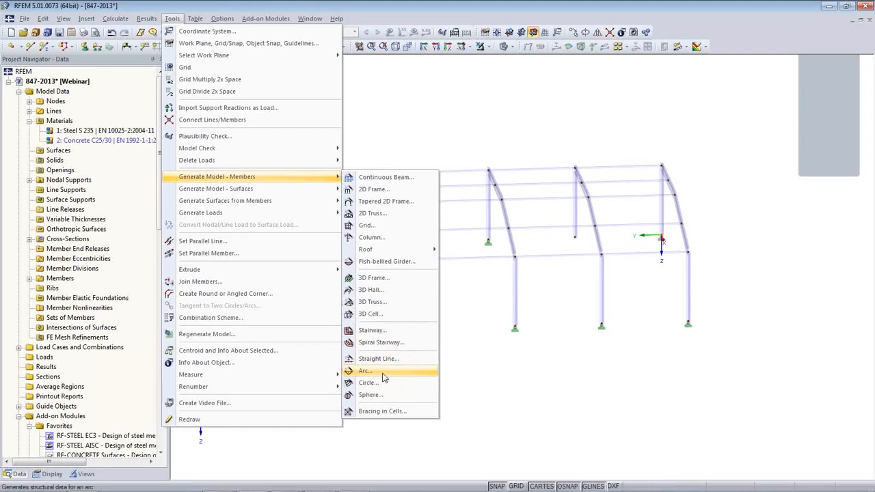
left_click(382, 411)
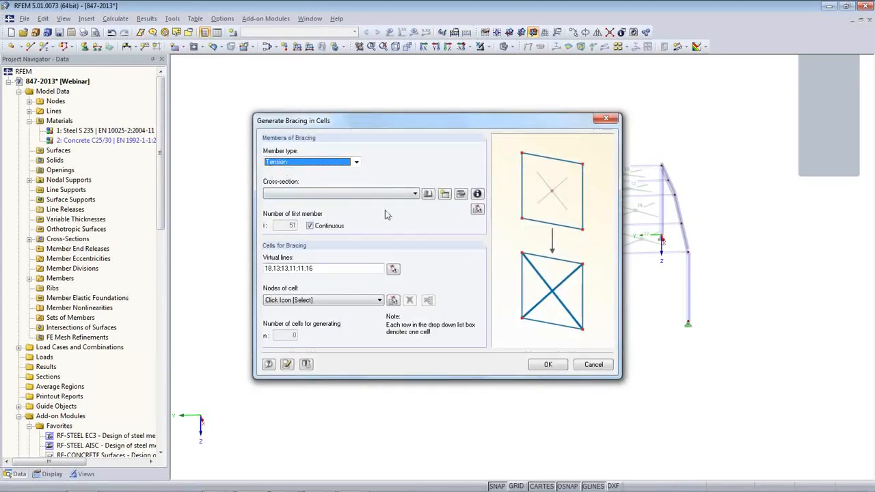
left_click(444, 195)
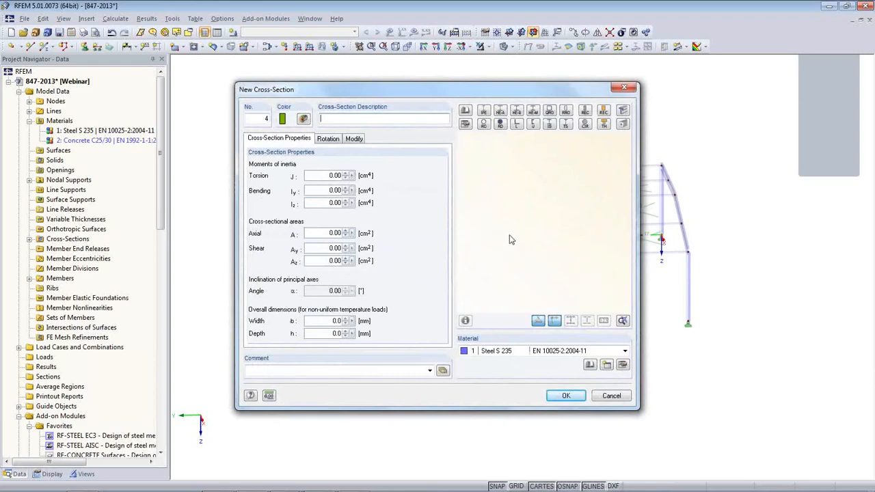
left_click(467, 124)
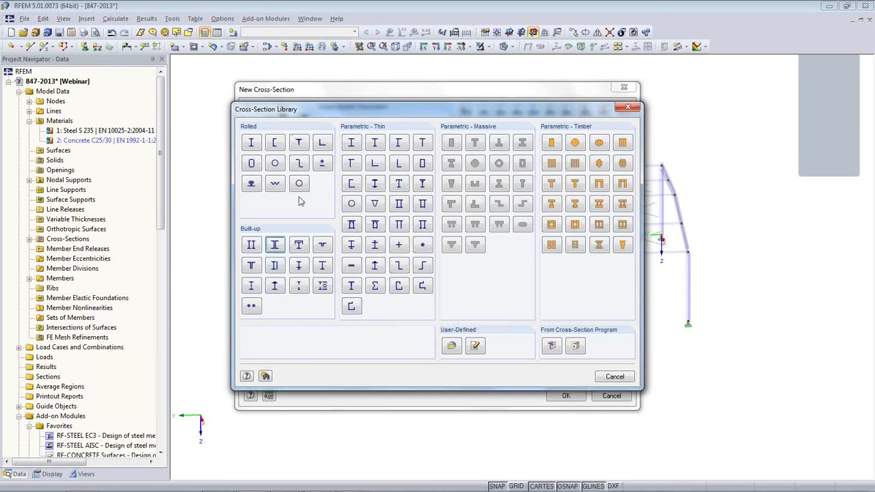
left_click(322, 164)
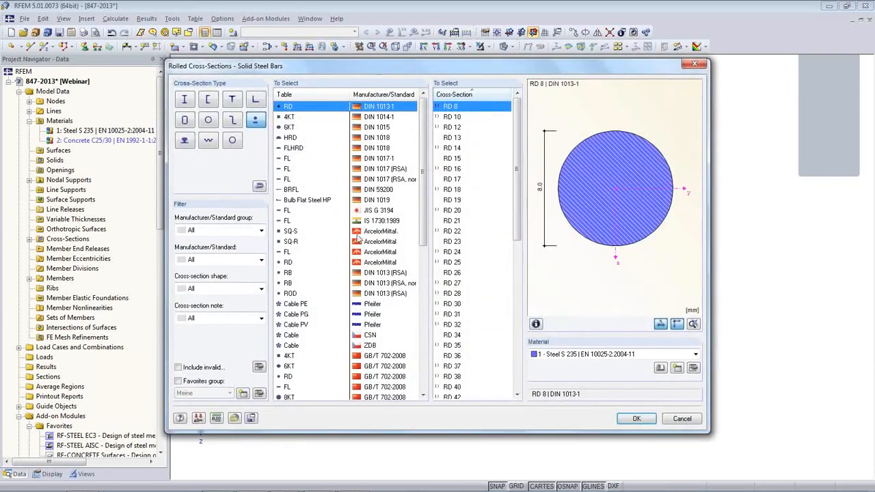
scroll(415, 189, "down", 9)
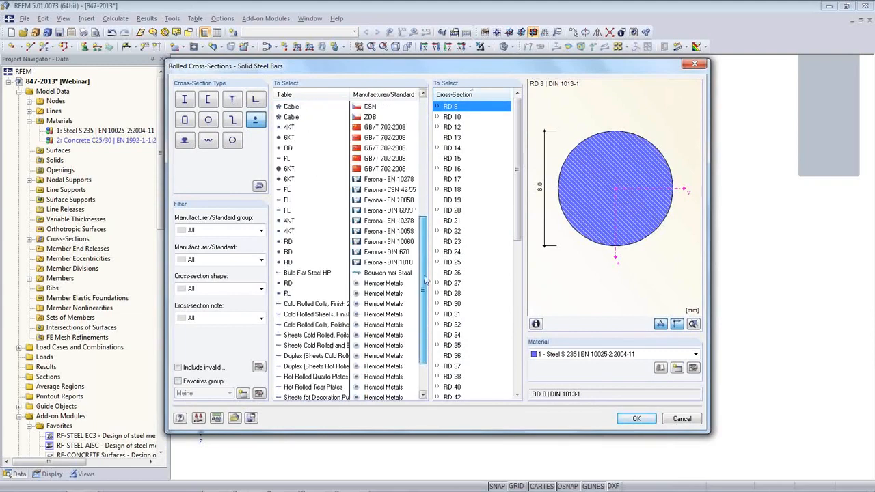
scroll(415, 169, "up", 8)
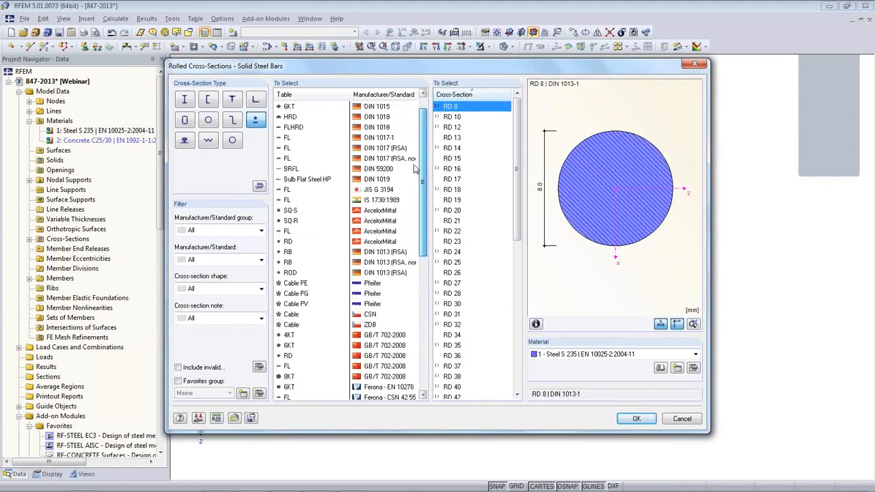
left_click(179, 381)
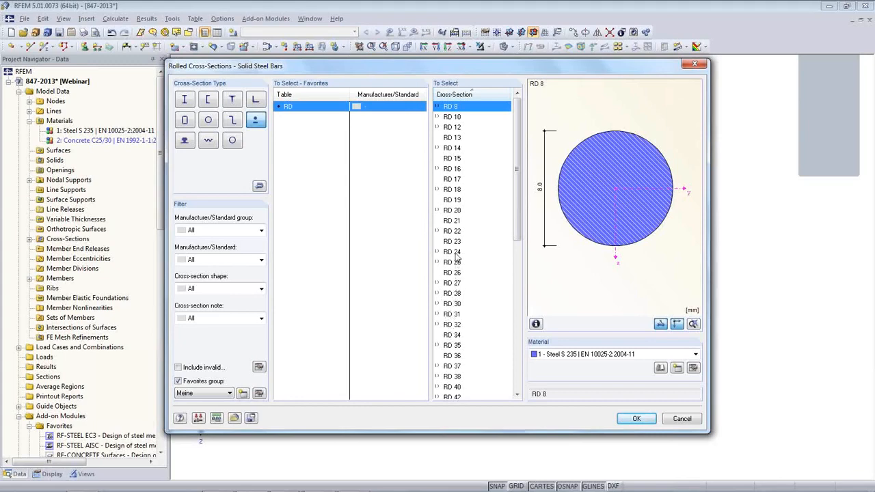
left_click(452, 306)
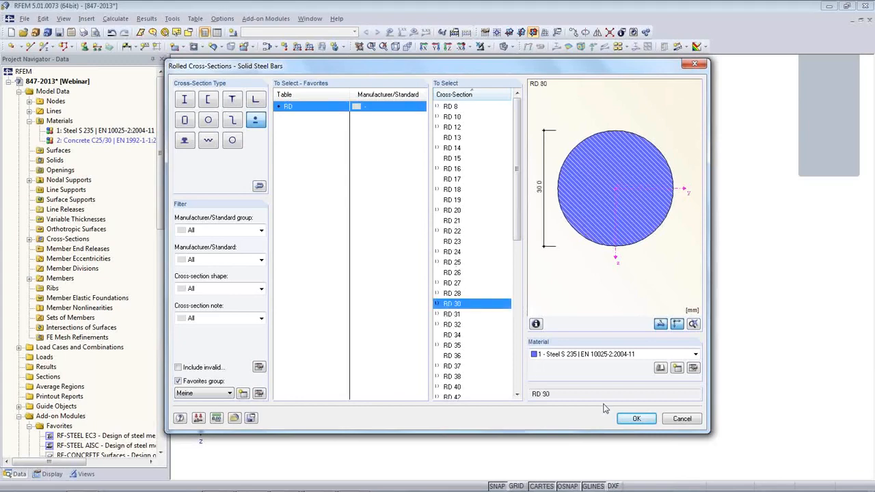
left_click(644, 415)
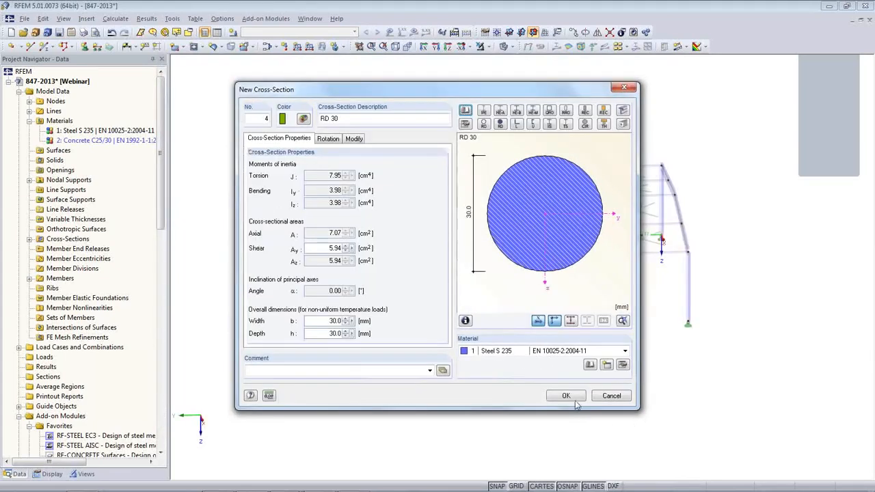
left_click(566, 396)
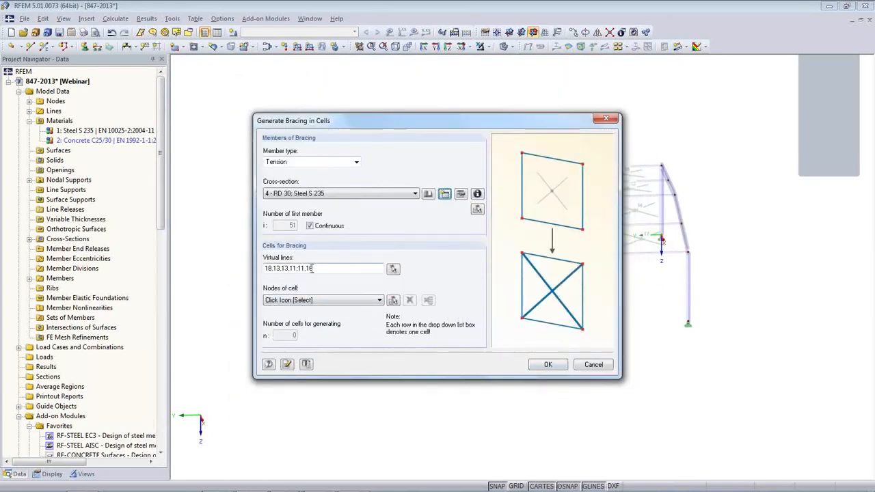
- Clear the virtual lines and redefine them as 18,13;13,11;11,16 through the column bases of the third and fourth frames from the origin
left_click_drag(323, 268, 181, 255)
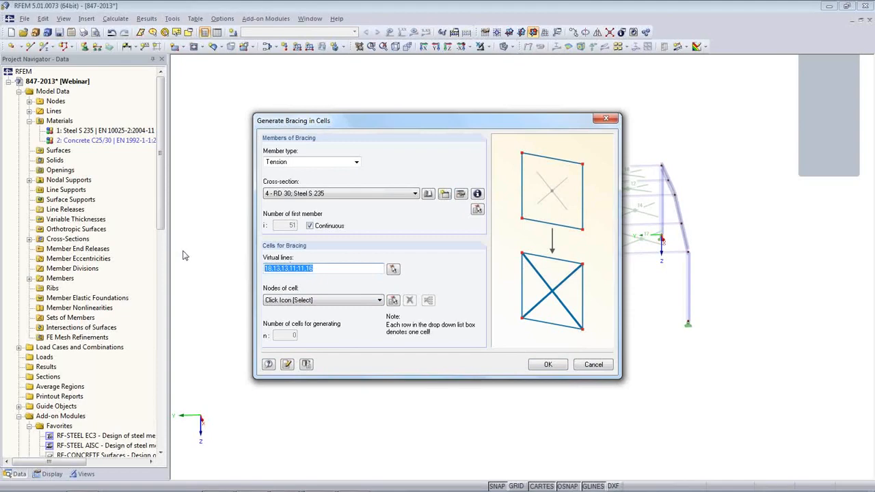
left_click_drag(400, 120, 149, 160)
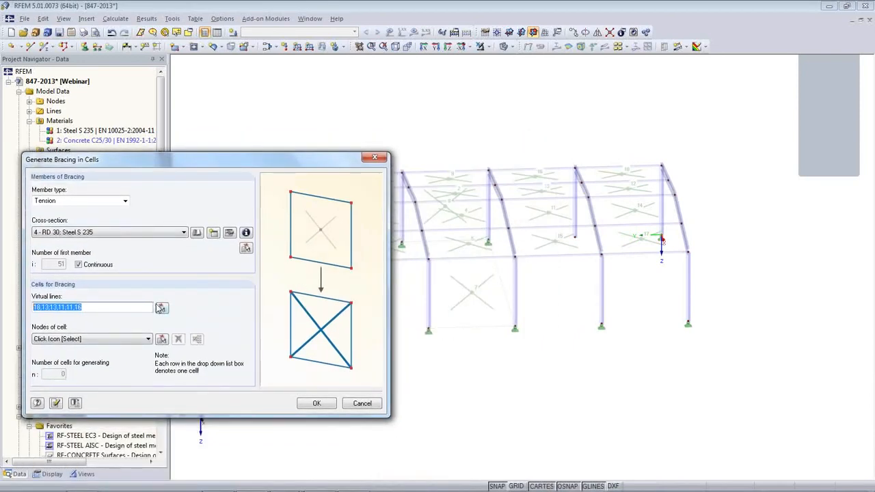
key("Delete")
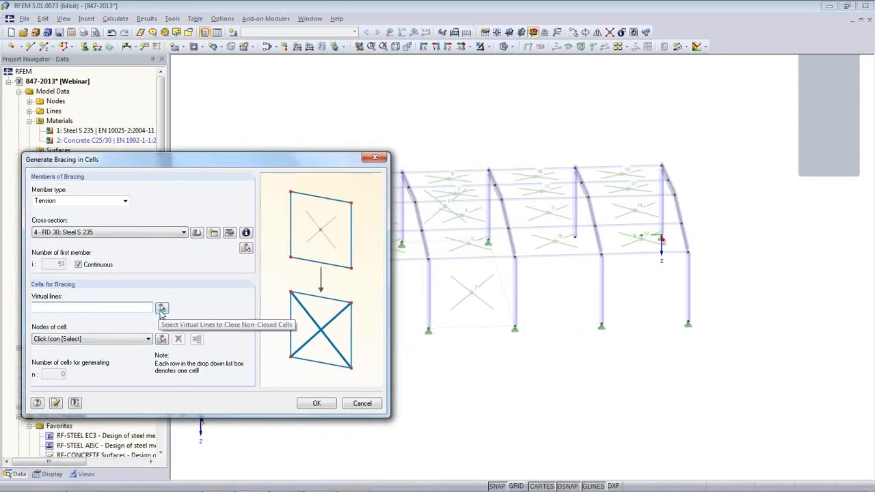
left_click(161, 309)
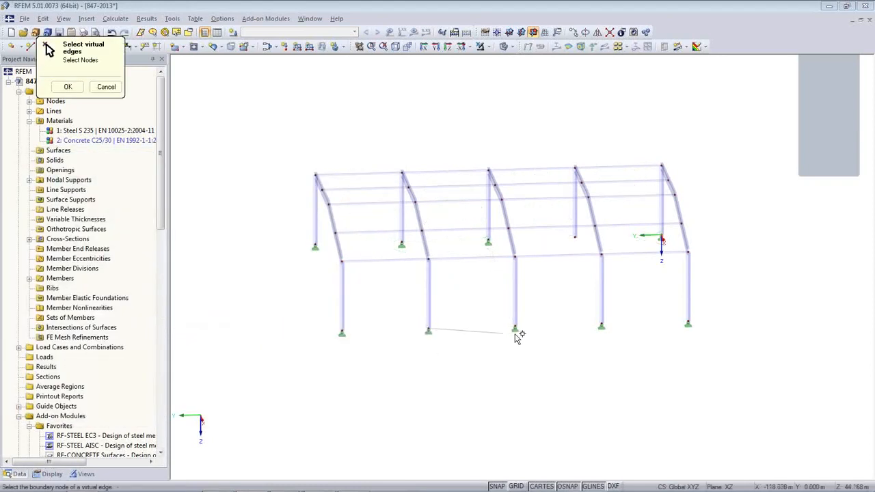
left_click(514, 329)
left_click(488, 242)
left_click(402, 244)
left_click(428, 330)
left_click(68, 87)
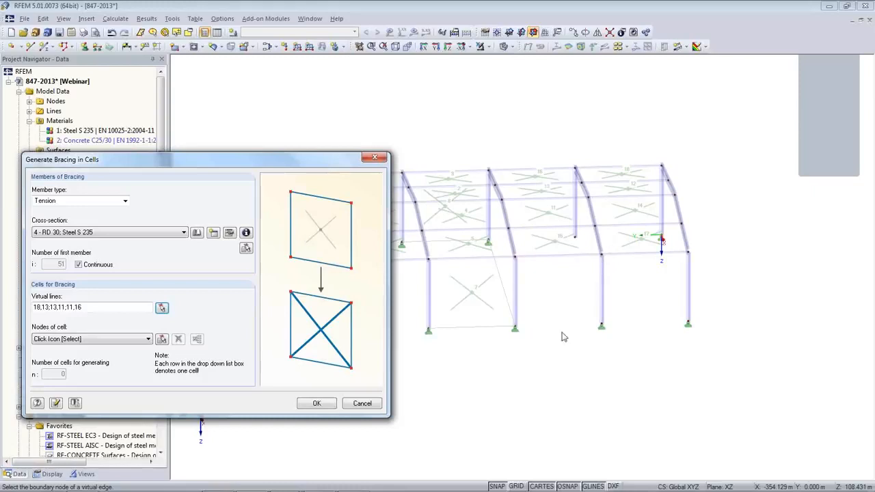
- Generate the bracing in cells 2,4,5,7-9, the roof and wall cells between the third and fourth frames from the origin
left_click(162, 342)
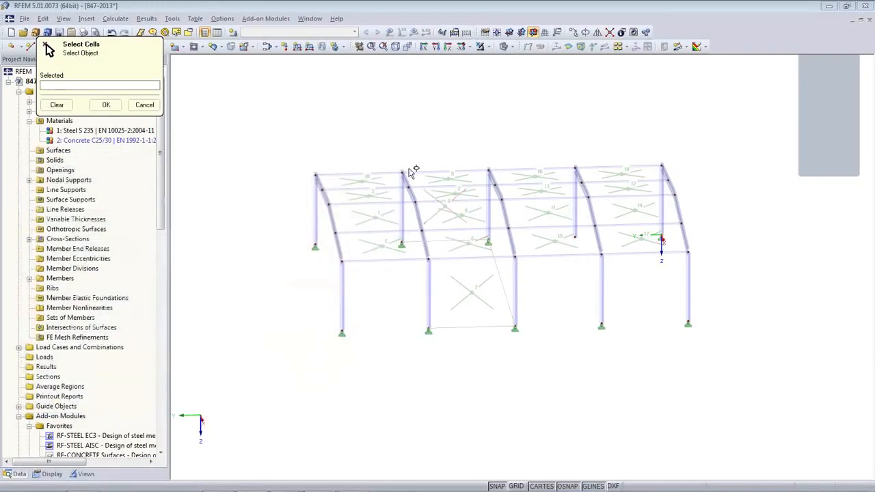
middle_click_drag(529, 283, 493, 264)
left_click_drag(410, 160, 503, 340)
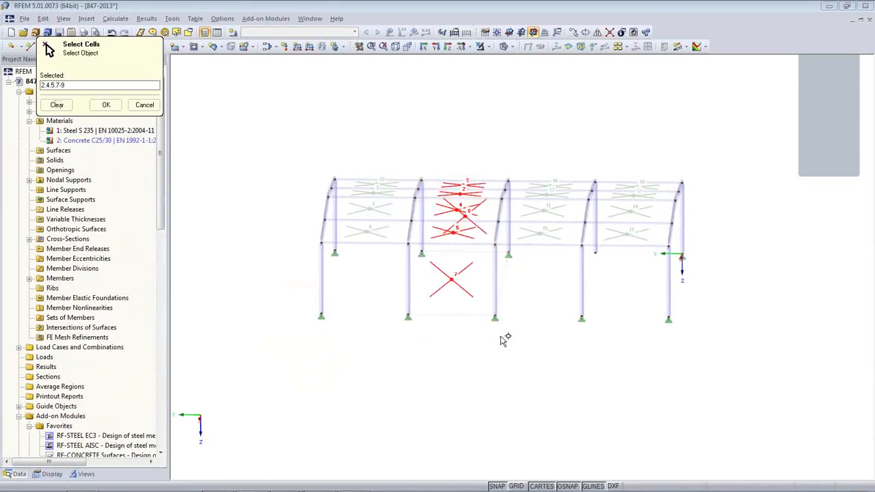
left_click(108, 106)
left_click(316, 404)
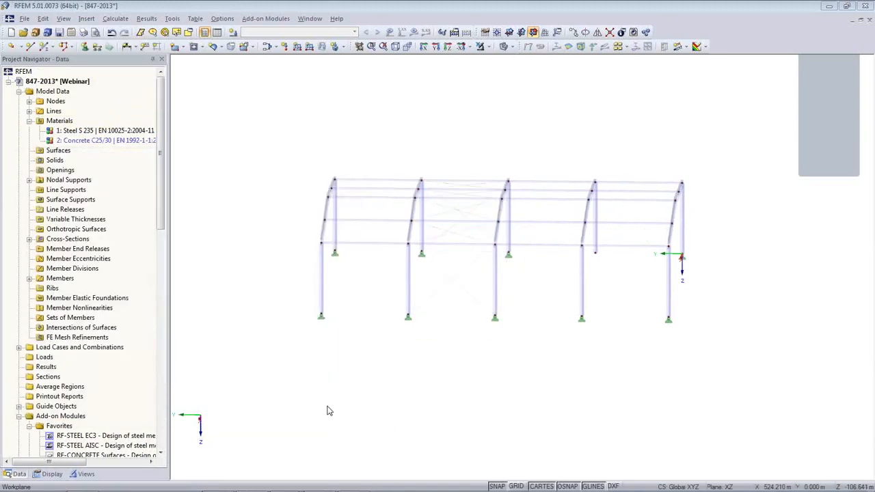
- Examine the generated roof and wall bracing from several angles in the transparent, wireframe and solid display modes
middle_click_drag(469, 376, 549, 332, "ctrl")
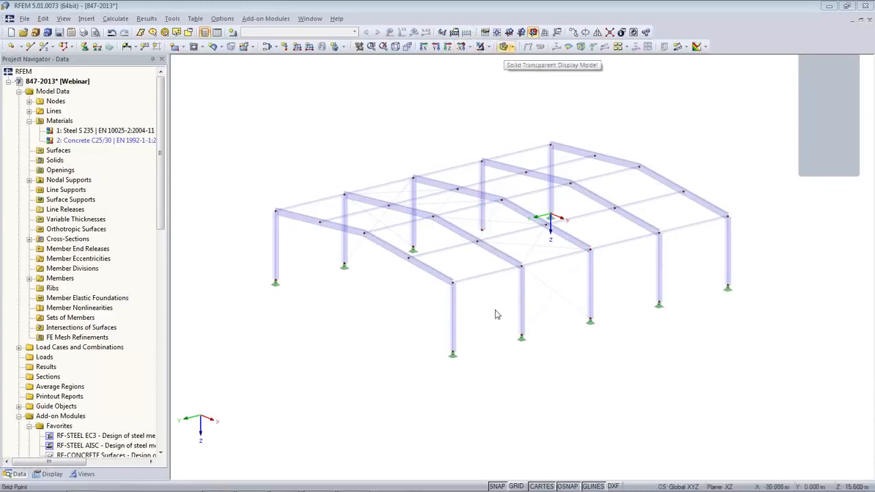
scroll(478, 246, "up", 5)
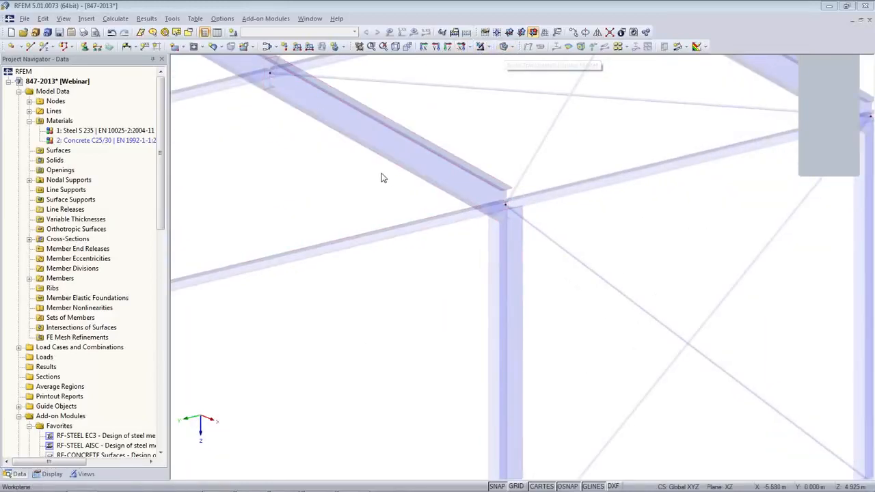
middle_click_drag(383, 175, 531, 335)
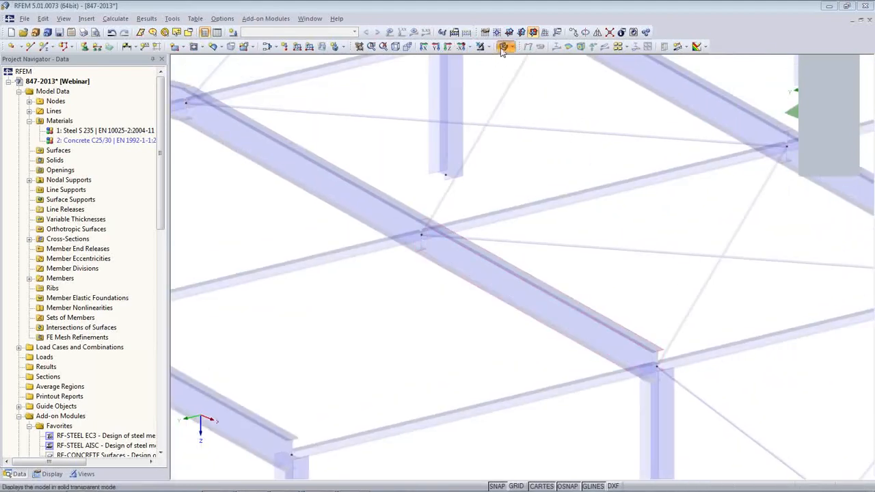
left_click(503, 45)
scroll(474, 289, "down", 5)
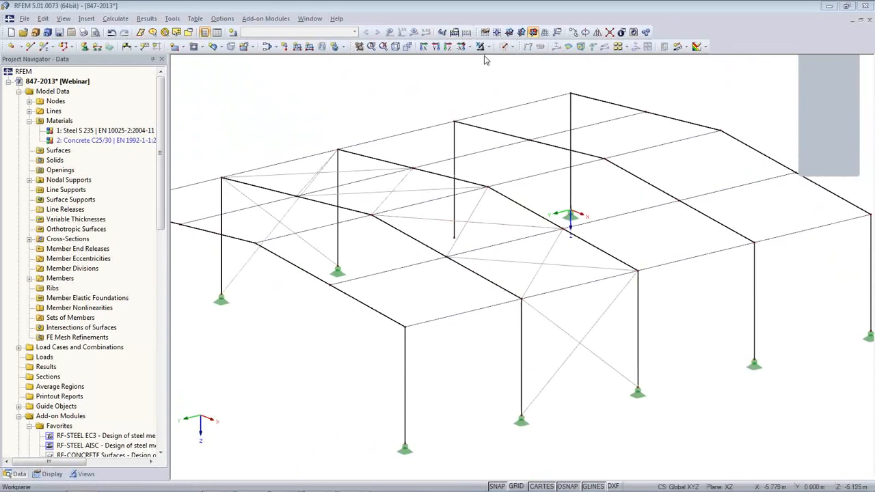
left_click(504, 45)
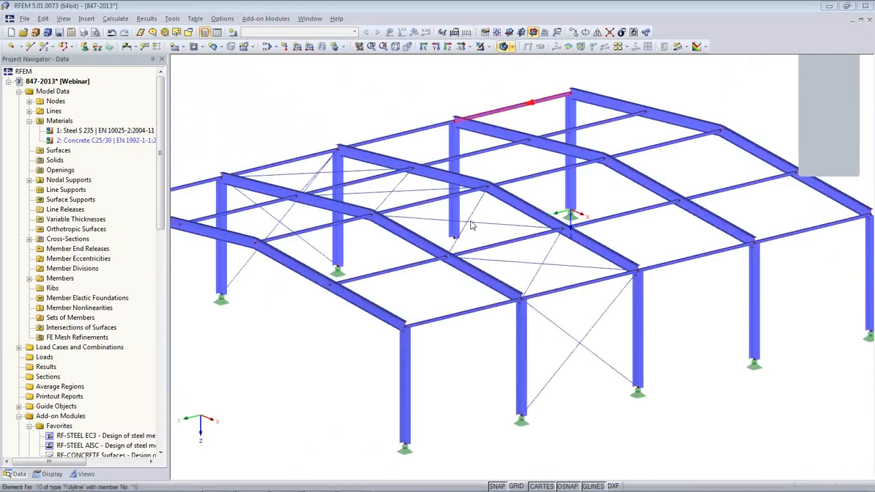
scroll(426, 232, "up", 6)
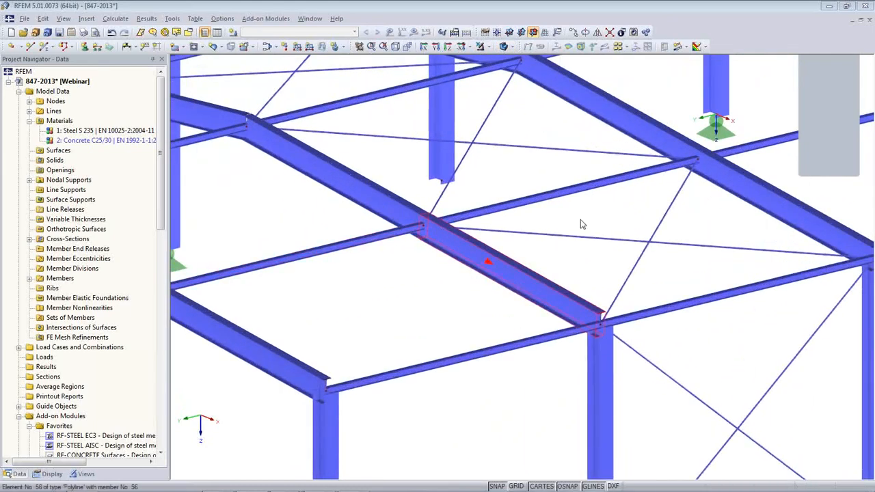
scroll(598, 316, "down", 5)
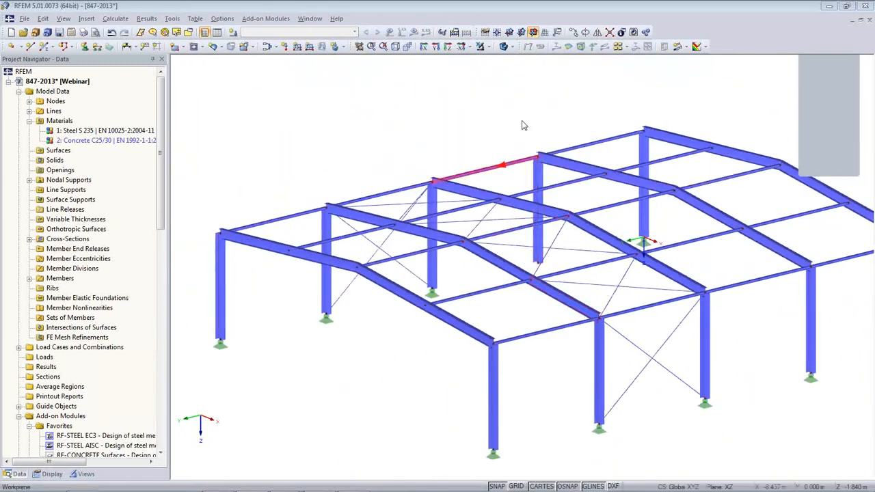
- Display the model as wireframe and turn on the cross-section outlines of the members
left_click(504, 45)
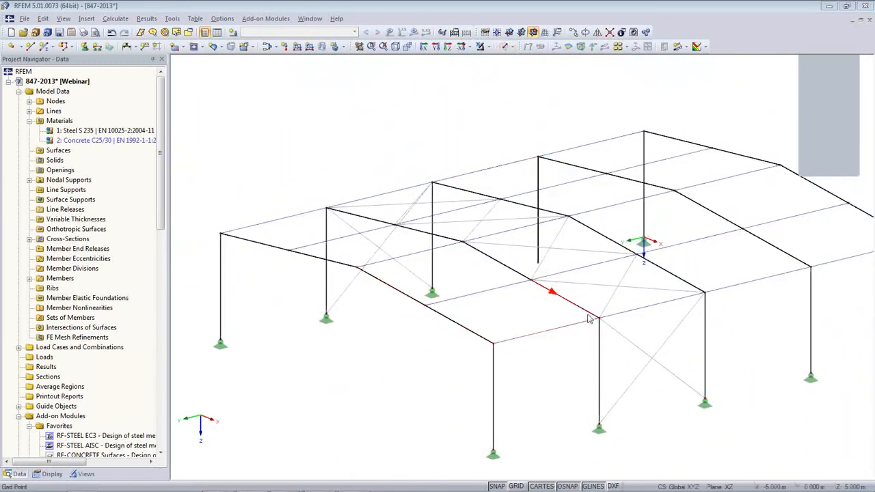
left_click(48, 473)
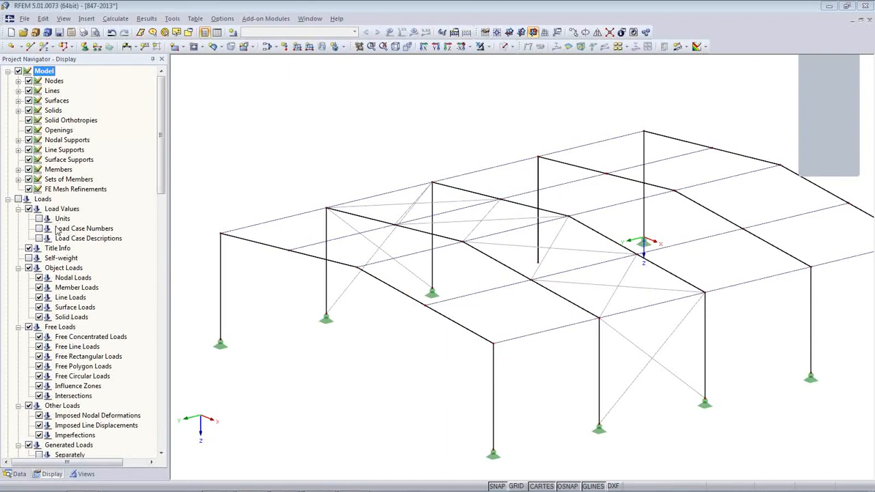
left_click(18, 170)
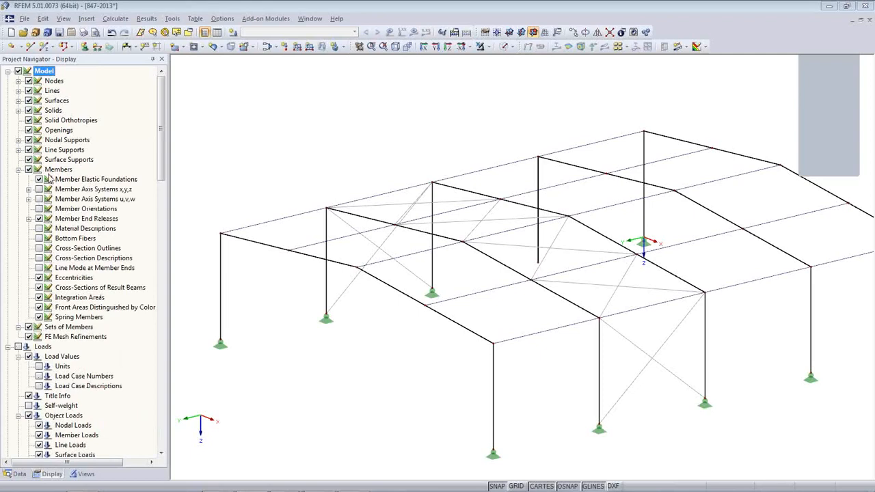
left_click(39, 248)
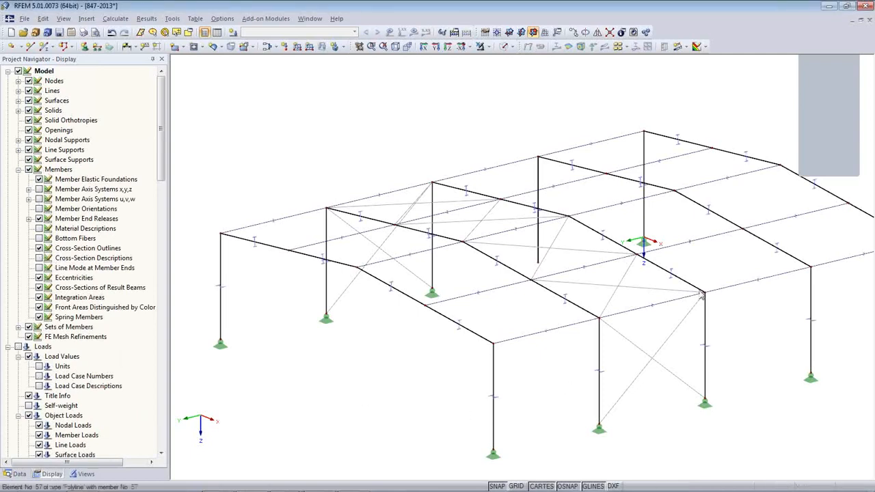
- Copy the corner column with its support to the two intermediate purlin nodes of the end frame farthest from the origin
middle_click_drag(692, 334, 617, 310, "ctrl")
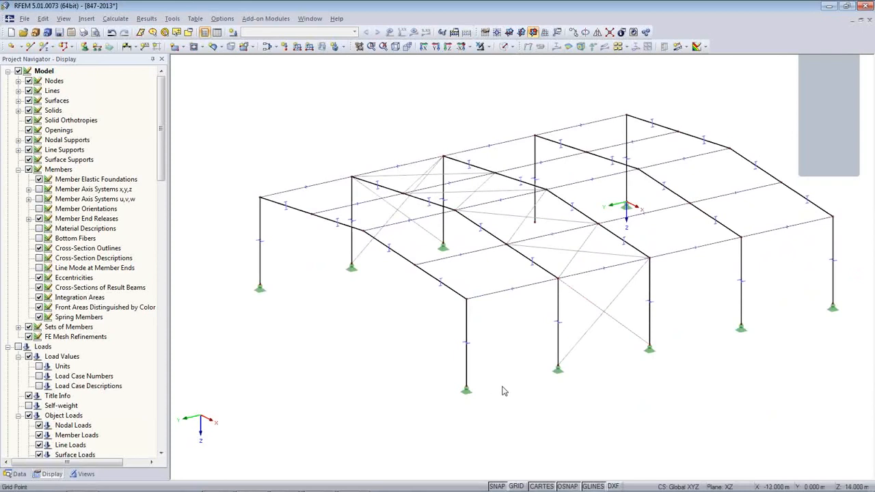
left_click(362, 253)
left_click_drag(494, 411, 423, 360)
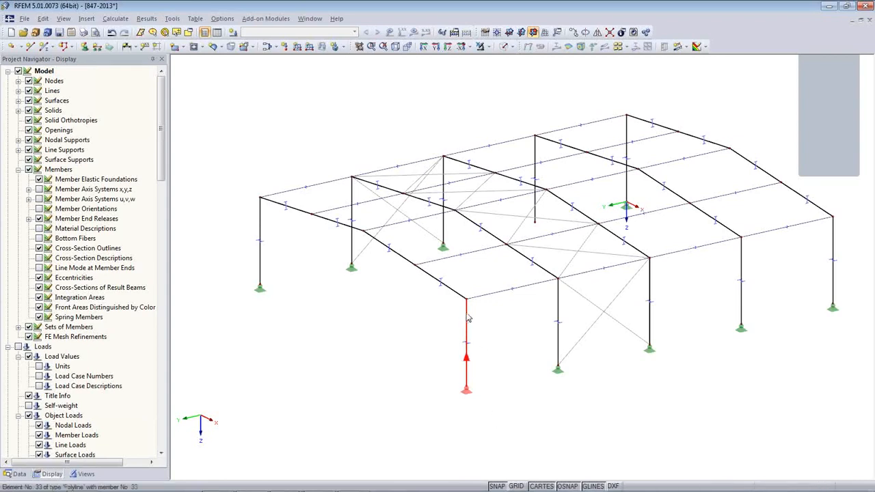
left_click_drag(468, 318, 316, 223)
left_click(324, 319)
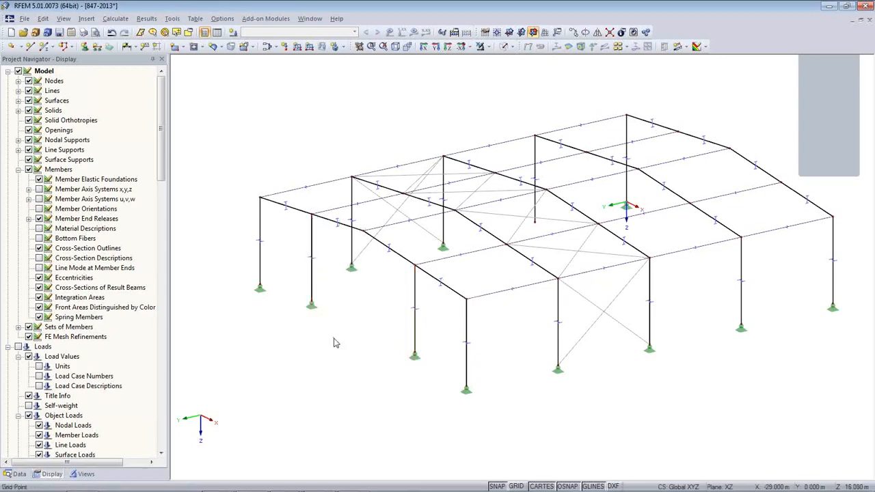
- Select the two new gable columns with their base nodes and set the base nodes' Z coordinate to 0
middle_click_drag(338, 349, 472, 376, "ctrl")
left_click_drag(552, 409, 321, 346)
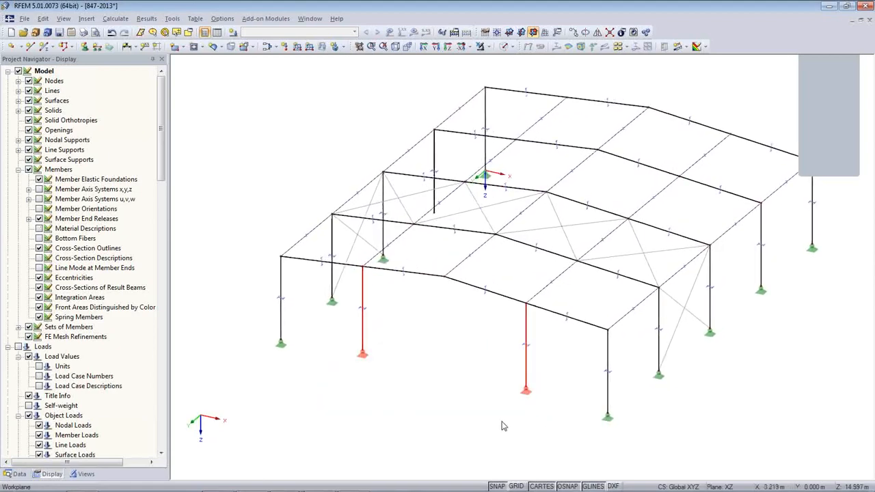
double_click(526, 391)
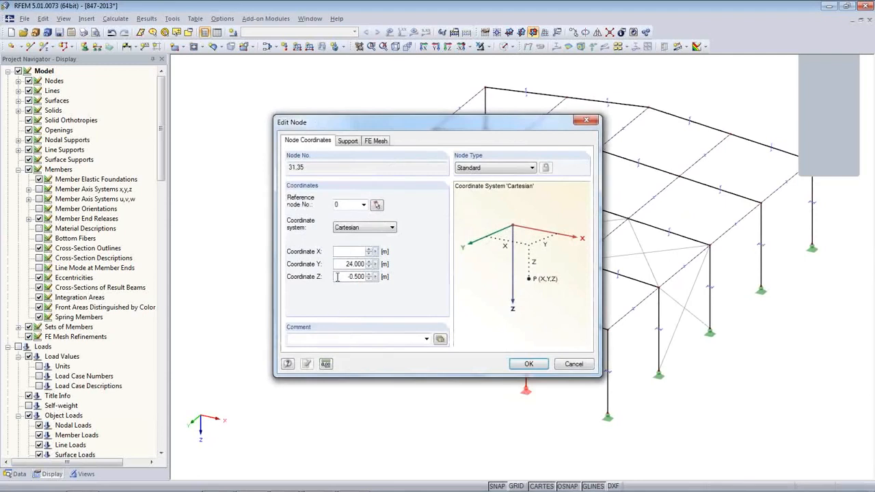
double_click(336, 277)
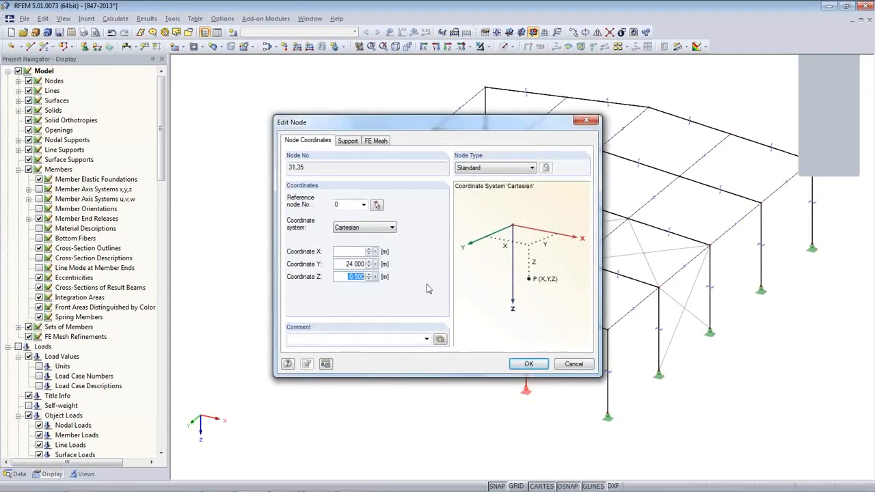
type("0")
left_click(527, 364)
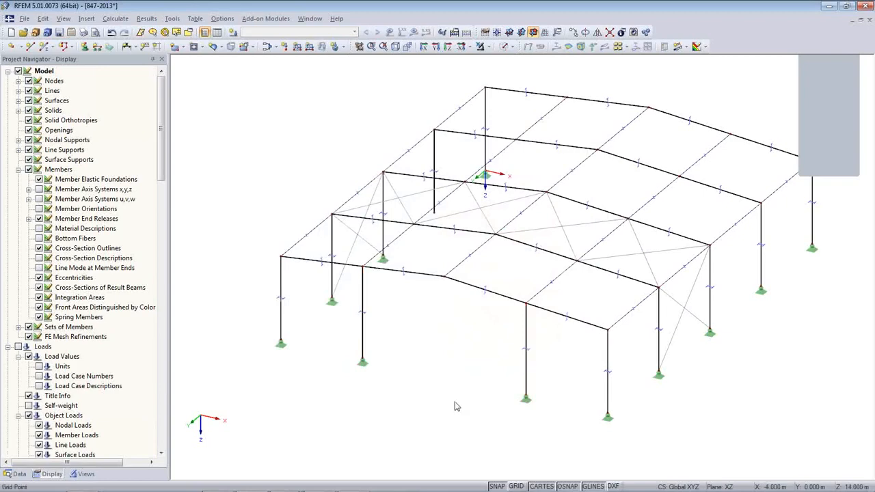
- Edit both gable columns together and apply a member rotation angle β of 90°
middle_click_drag(417, 394, 455, 323, "ctrl")
middle_click_drag(481, 301, 557, 348, "ctrl")
left_click(562, 347)
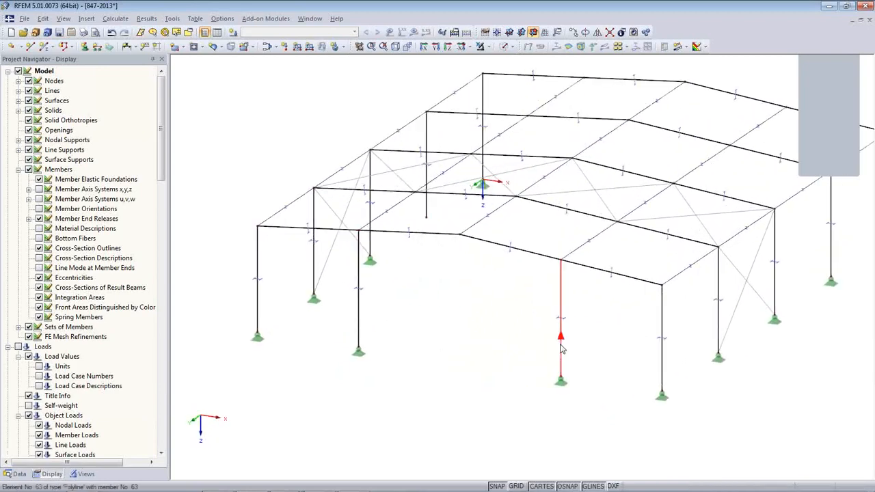
double_click(358, 318)
left_click_drag(372, 56, 558, 87)
double_click(555, 207)
type("90")
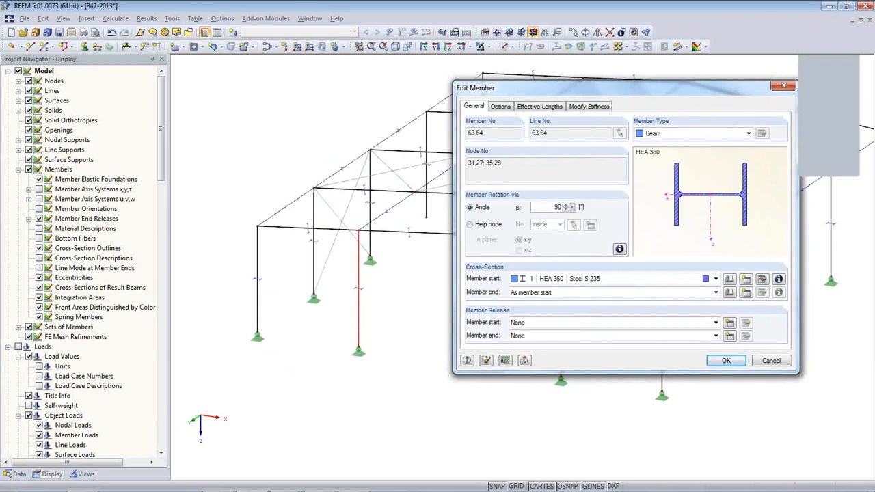
left_click(486, 364)
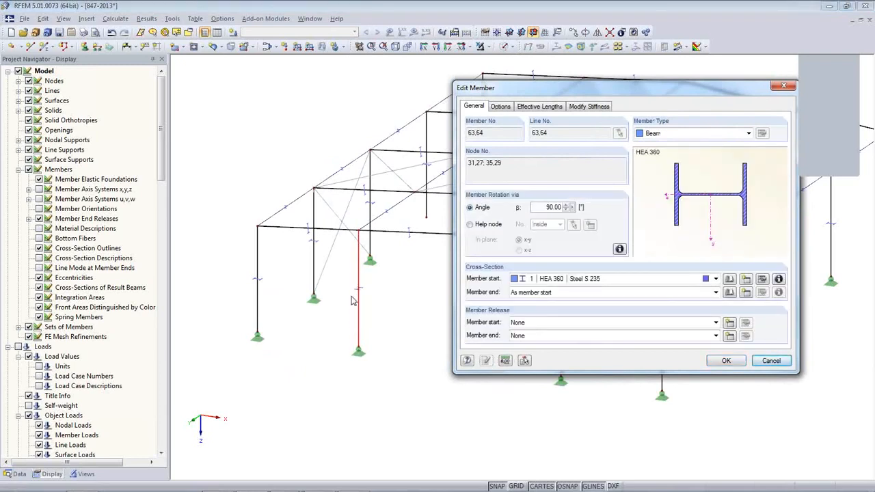
- Assign a new HEA 180 cross-section in Steel S 235 to the two gable columns and apply it
left_click(746, 280)
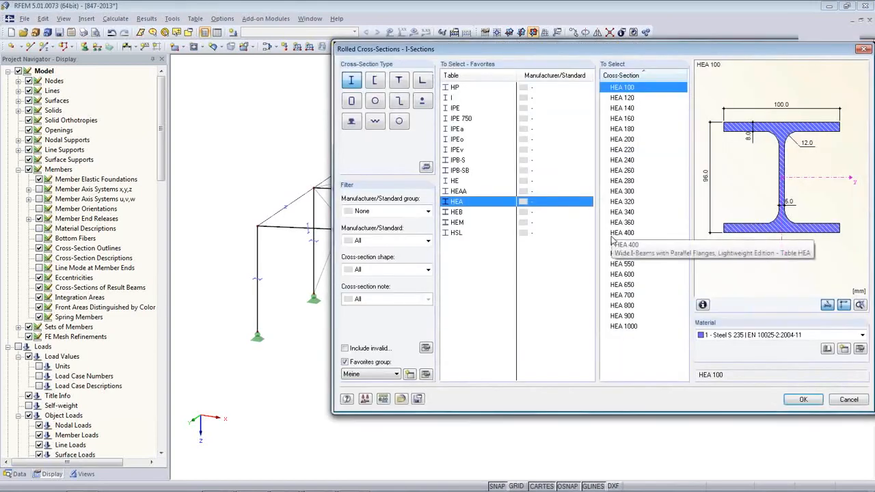
left_click(622, 128)
left_click(796, 400)
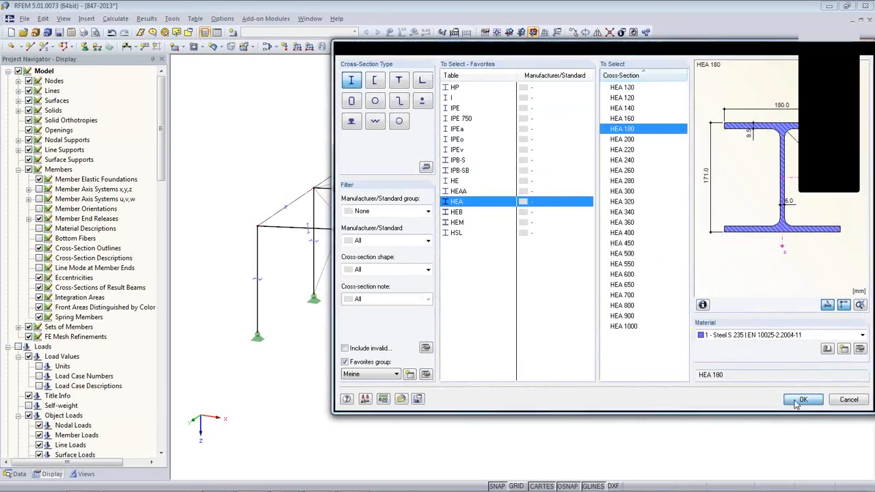
left_click(754, 377)
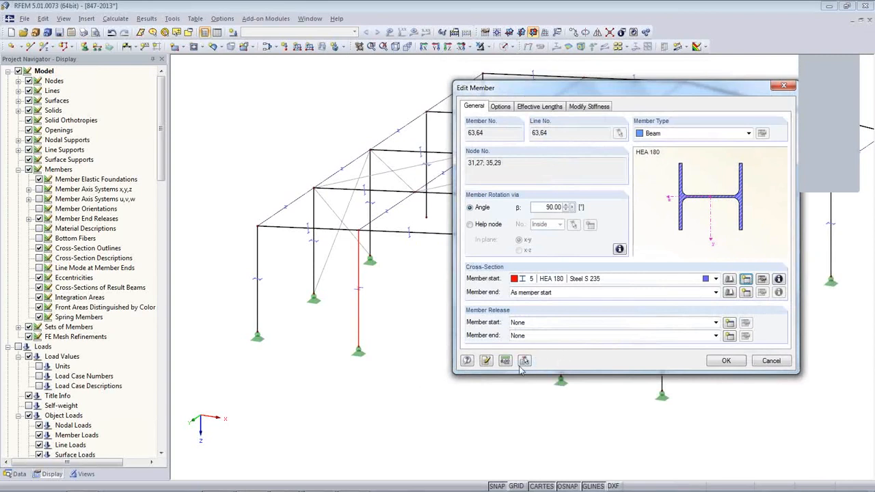
left_click(486, 360)
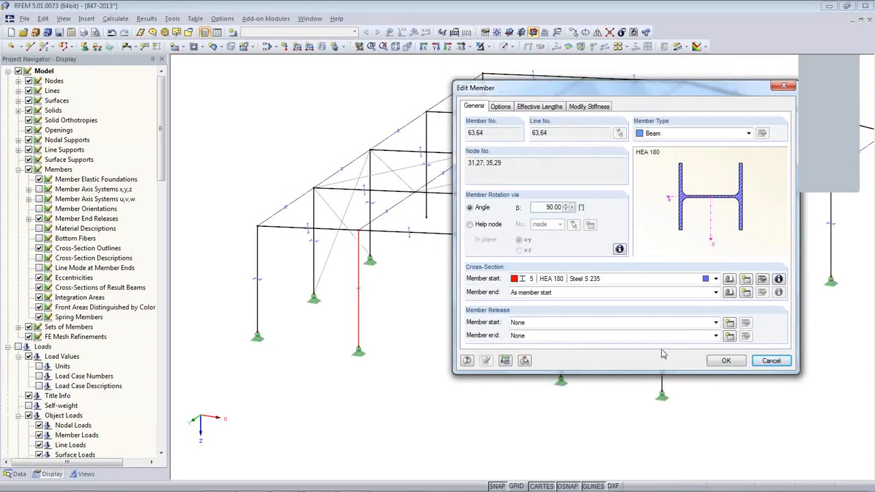
- Create a local-axis release at the gable columns' member end, releasing ux, φy and φz
left_click(729, 336)
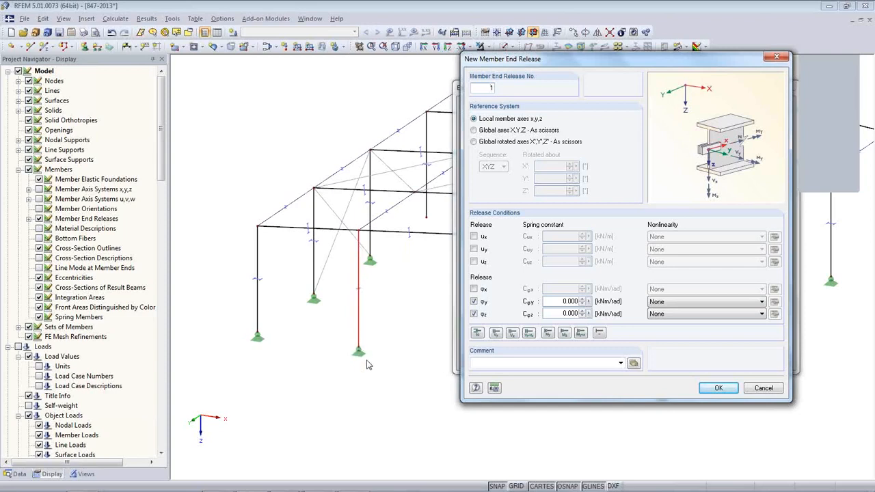
left_click(474, 237)
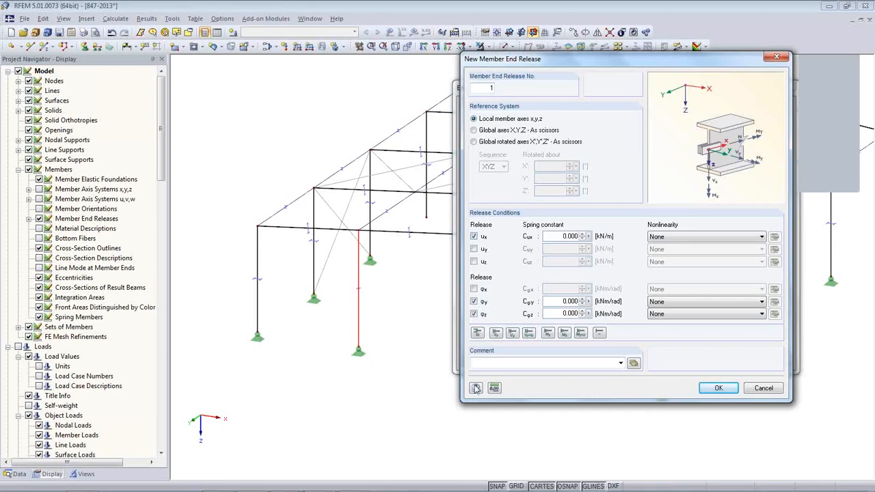
left_click(717, 388)
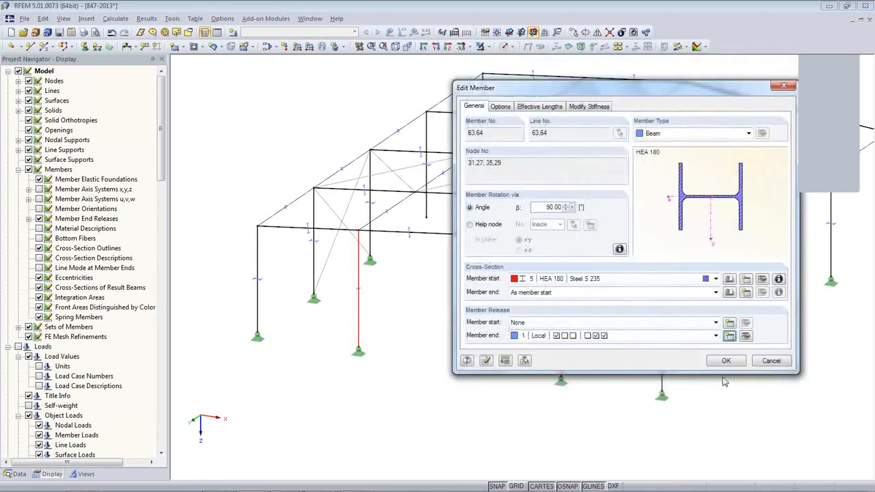
left_click(721, 362)
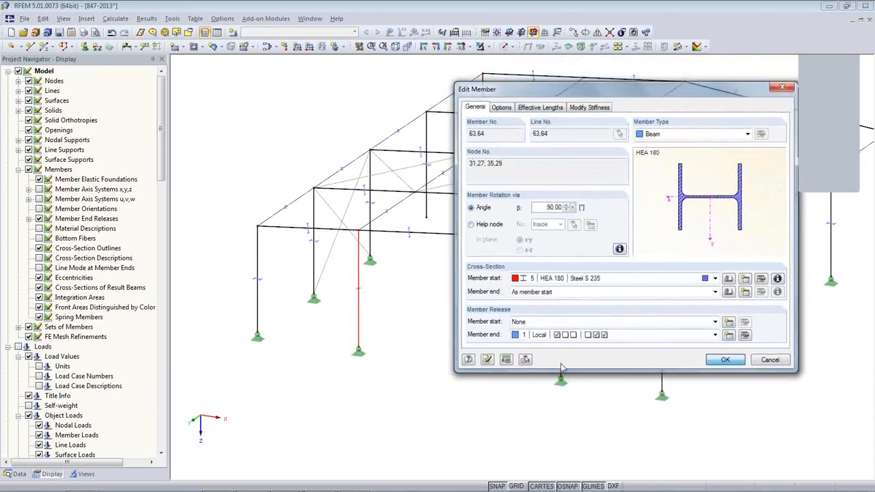
- Copy the two gable columns with their supports to the intermediate purlin nodes of the end frame at the origin
left_click(523, 288)
left_click_drag(586, 406, 348, 323)
middle_click_drag(507, 341, 259, 318, "ctrl")
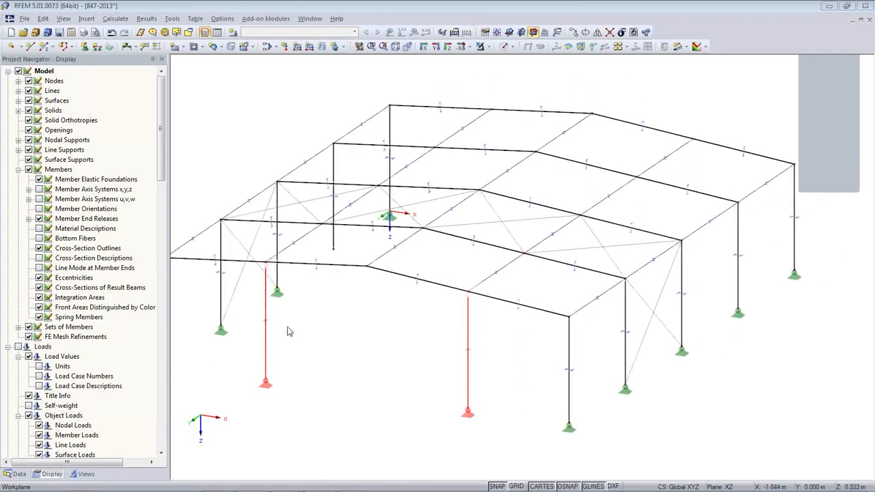
left_click_drag(267, 292, 491, 109, "ctrl")
left_click(419, 324)
middle_click_drag(535, 352, 460, 399, "ctrl")
scroll(460, 399, "down", 1)
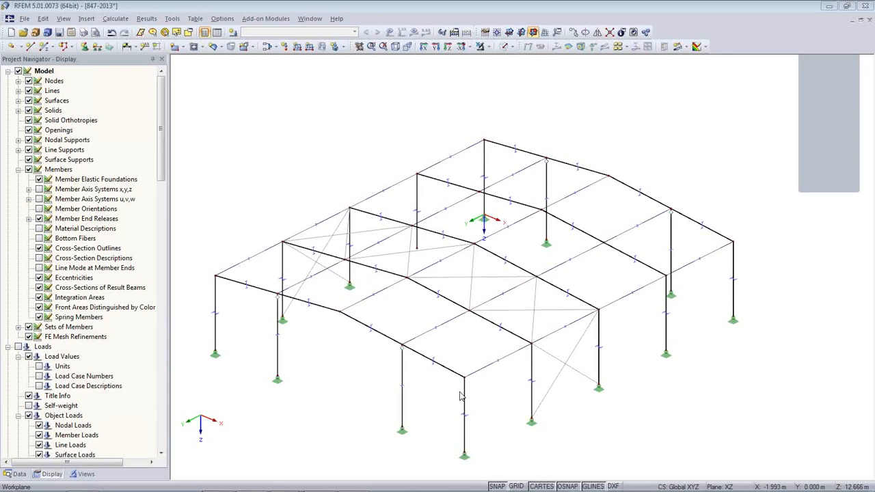
- Show the grid and set the work plane to XY at the column base level
middle_click_drag(617, 365, 444, 380, "ctrl")
left_click(515, 486)
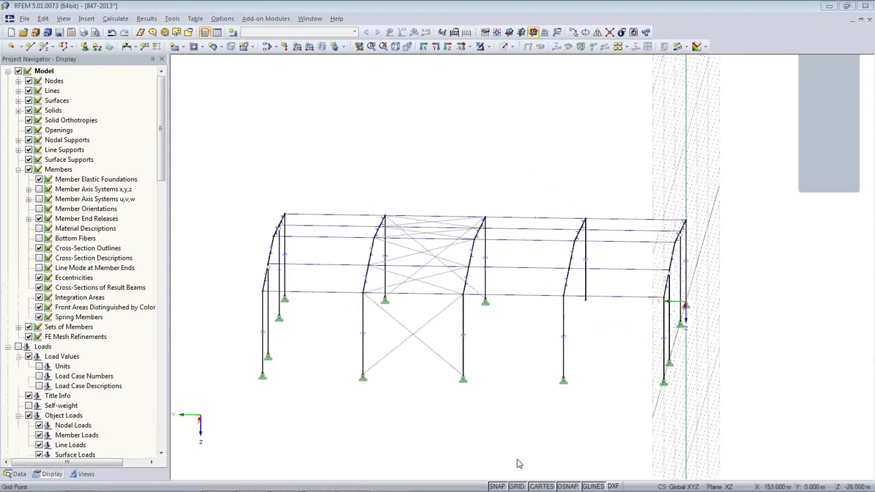
left_click(511, 36)
middle_click_drag(545, 282, 310, 356)
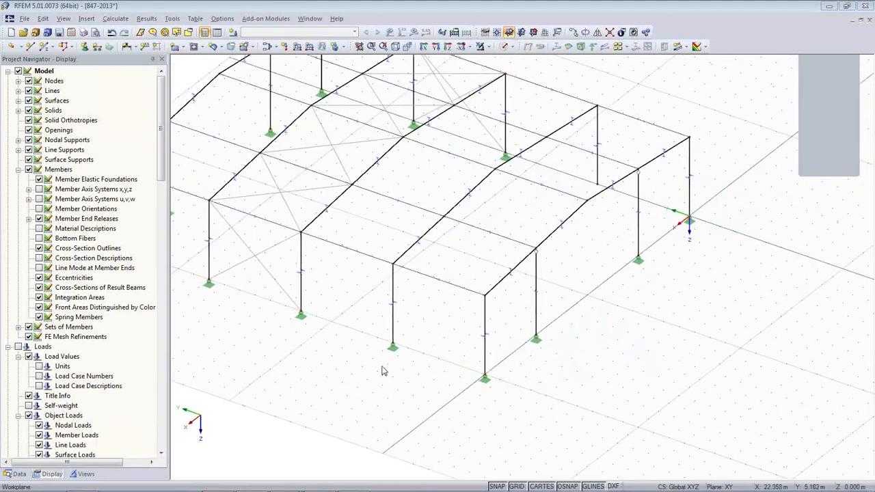
- Create a rectangular Concrete C25/30 surface, 240 mm thick, from the third frame's column base to X 11 m, Y 0 m
left_click(177, 48)
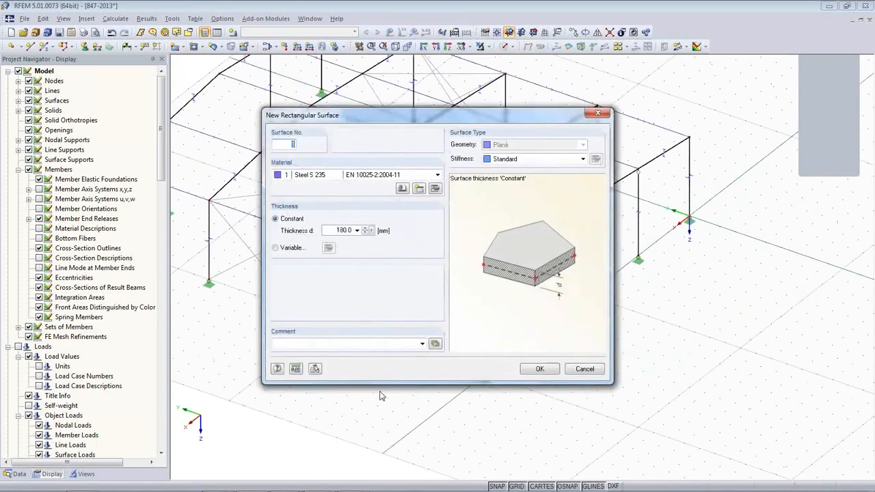
left_click(325, 175)
left_click(327, 189)
left_click(343, 230)
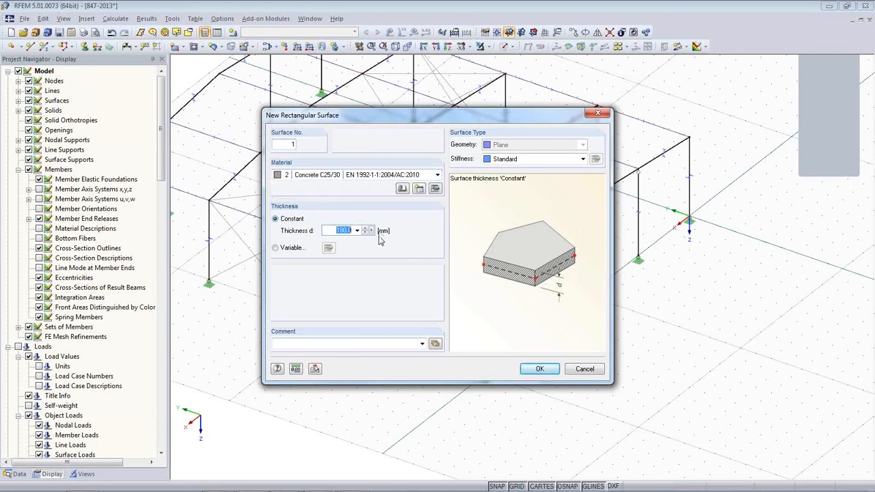
type("40")
left_click(540, 369)
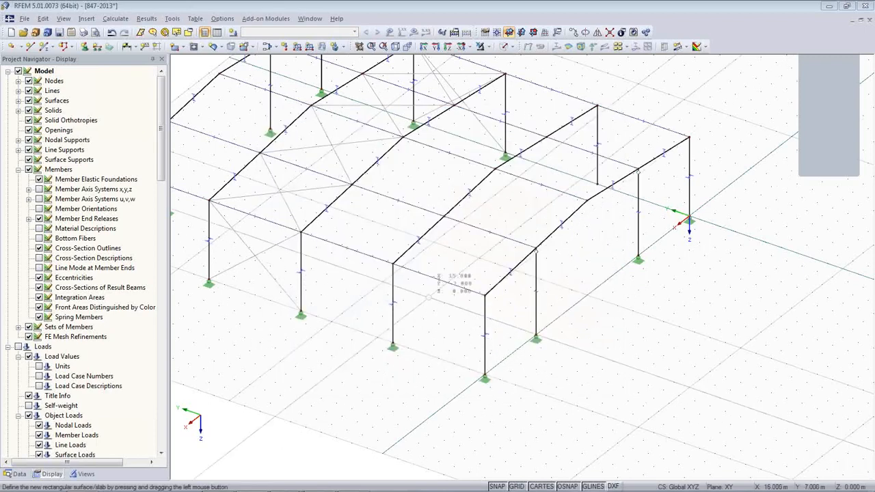
left_click(301, 312)
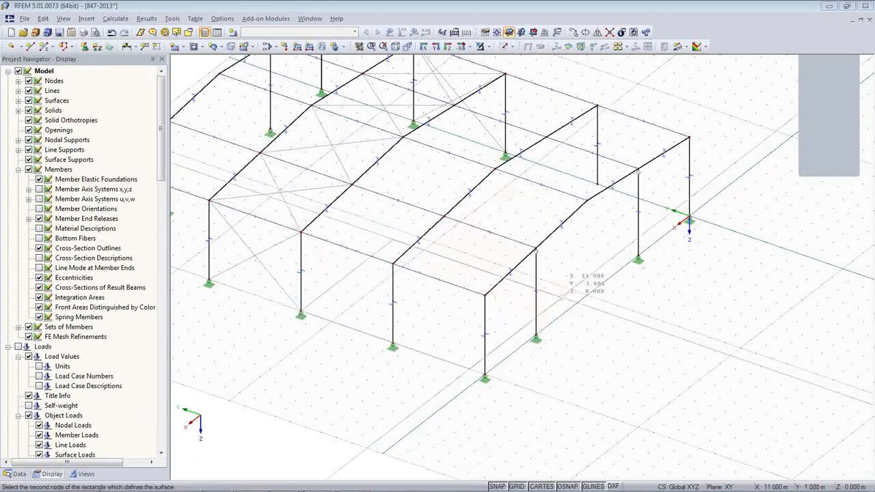
left_click(577, 303)
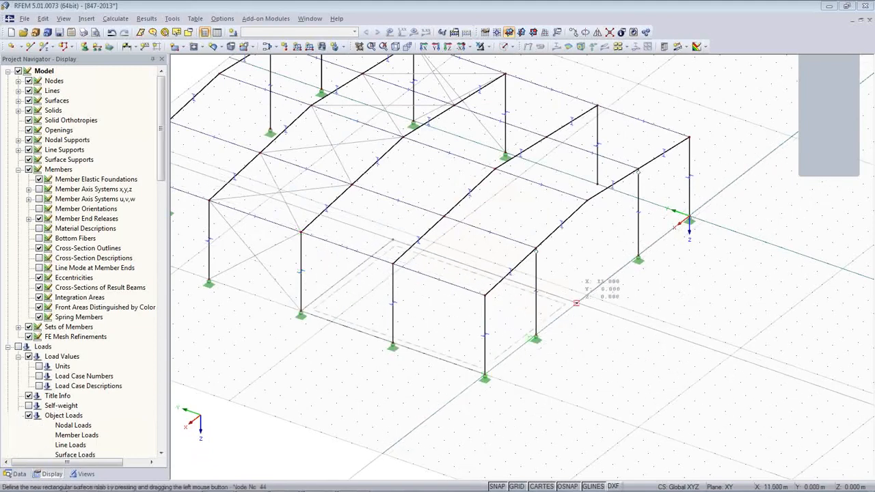
- Render the model with transparent solids and delete the four nodal supports at the column bases along the concrete slab
left_click(504, 45)
left_click(503, 46)
middle_click_drag(365, 376, 349, 352, "ctrl")
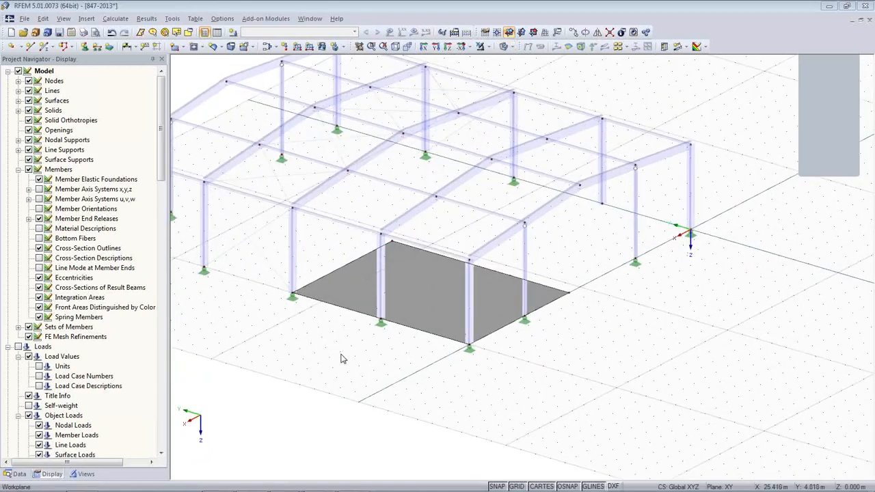
scroll(351, 357, "up", 3)
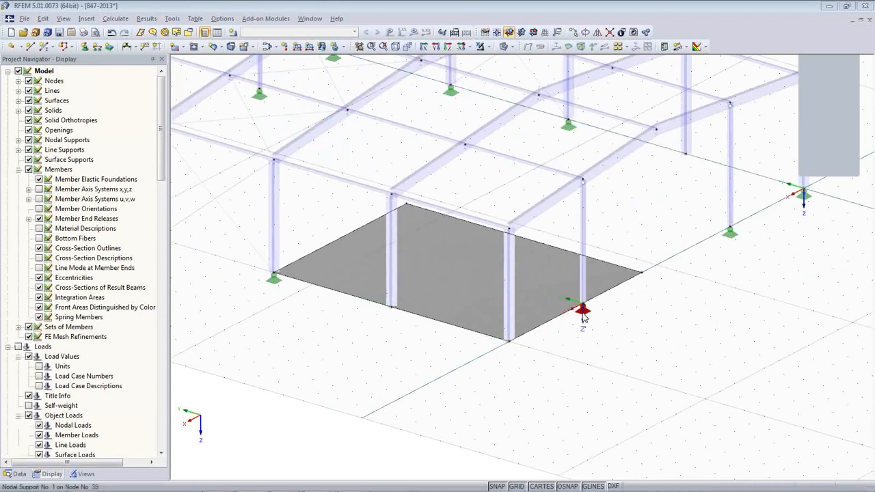
left_click(275, 281)
key("Delete")
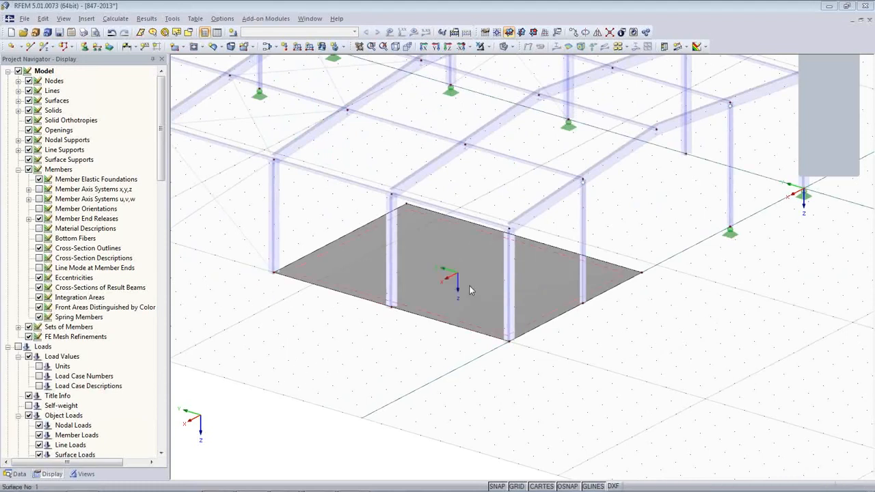
- Extrude the concrete slab into a casing with a depth of 3 m, keeping the base surface's material and thickness
left_click(460, 302)
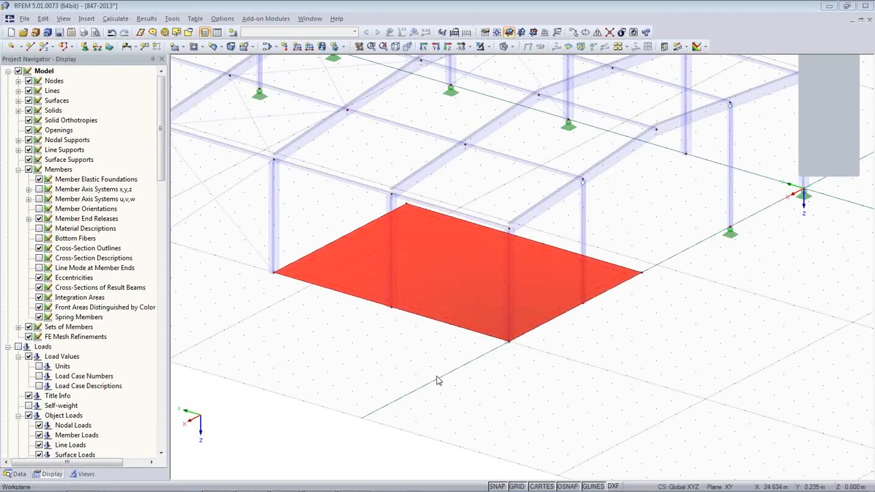
right_click(454, 305)
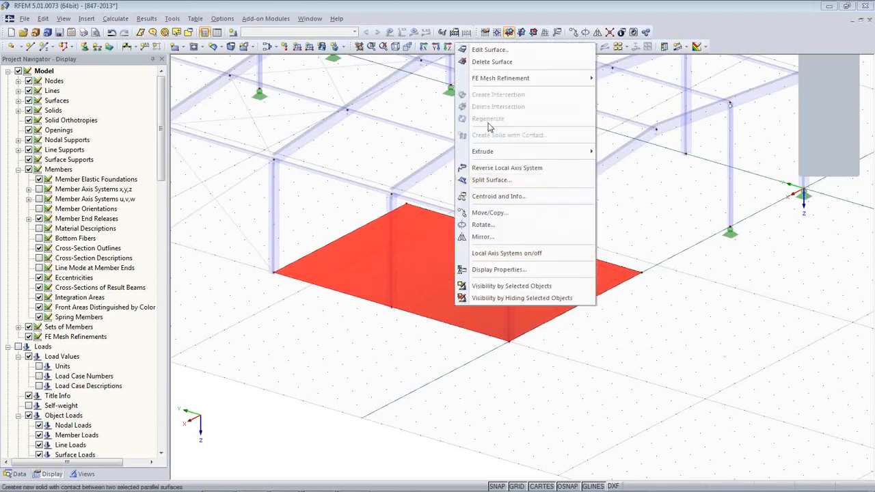
mouse_move(488, 151)
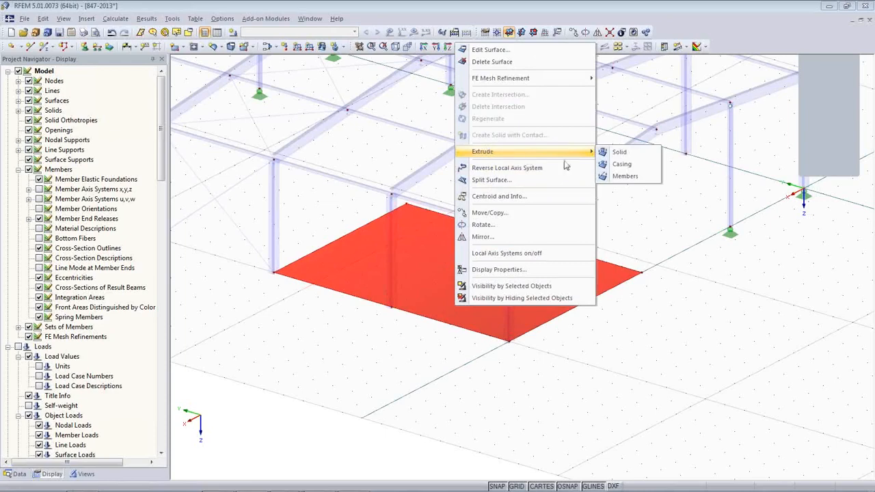
left_click(622, 164)
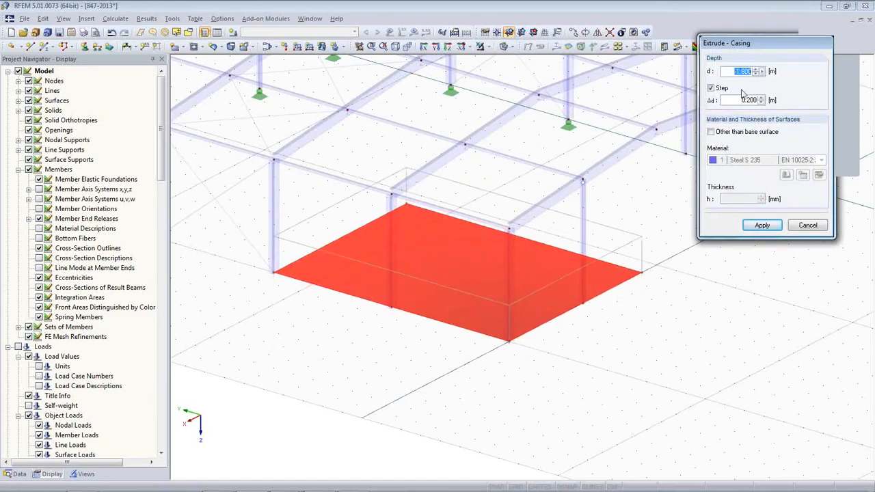
type("5")
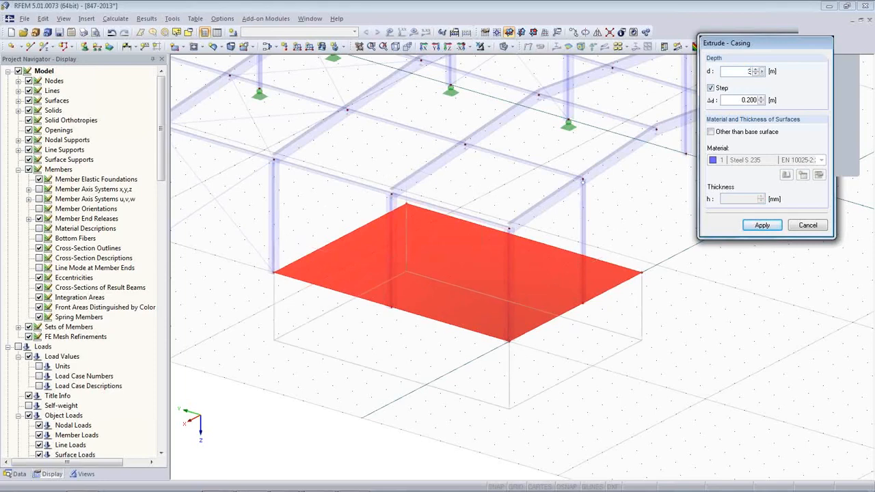
key("Return")
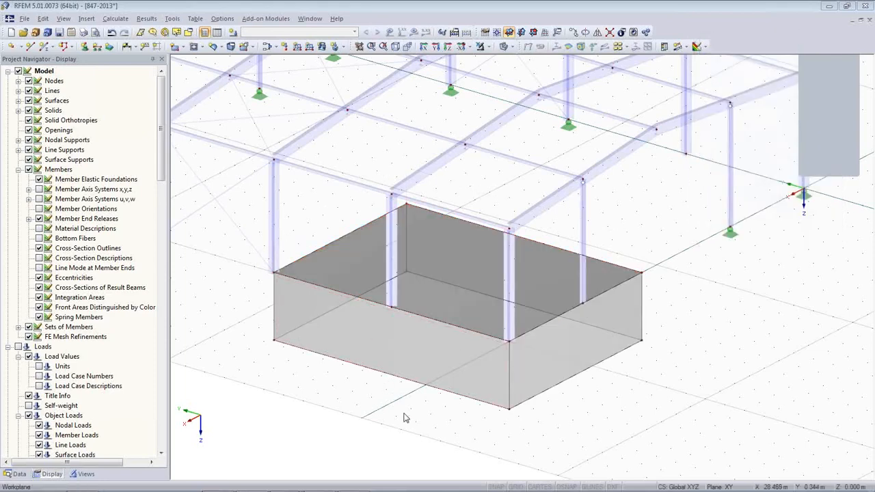
- Copy the upper slab surface to the base of the casing with an offset dz of 3 m
middle_click_drag(591, 432, 440, 339, "ctrl")
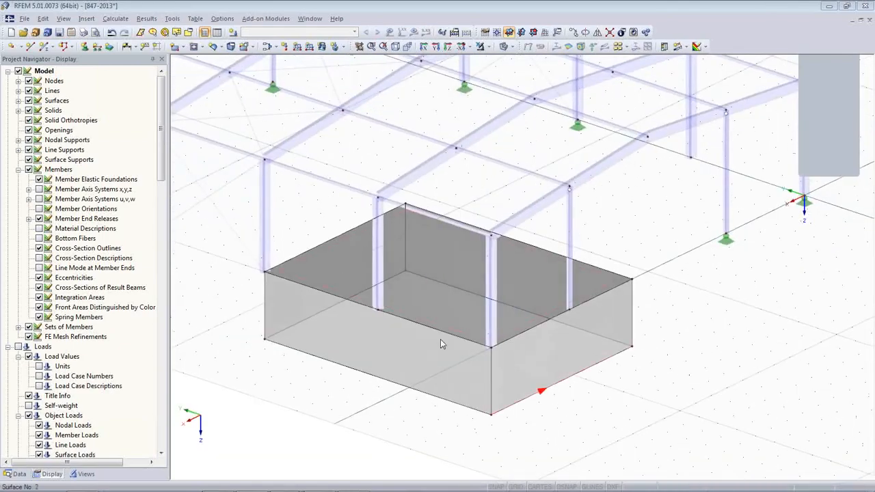
left_click(438, 268)
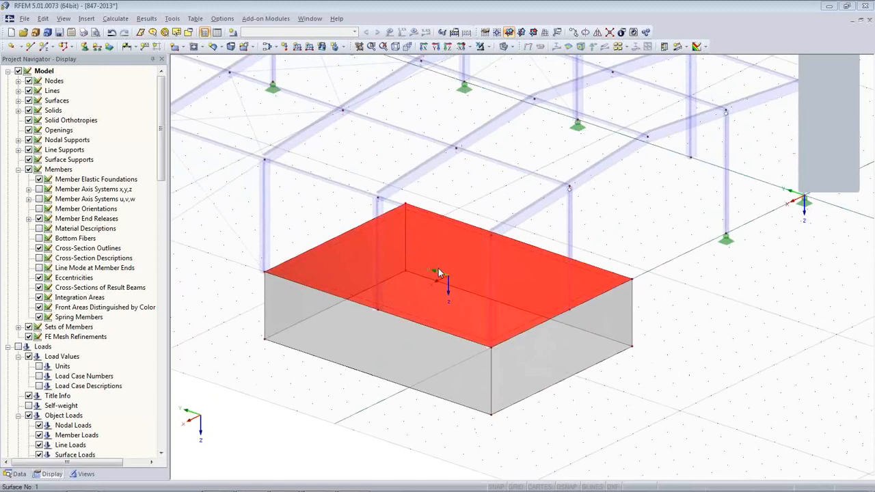
key("ctrl+v")
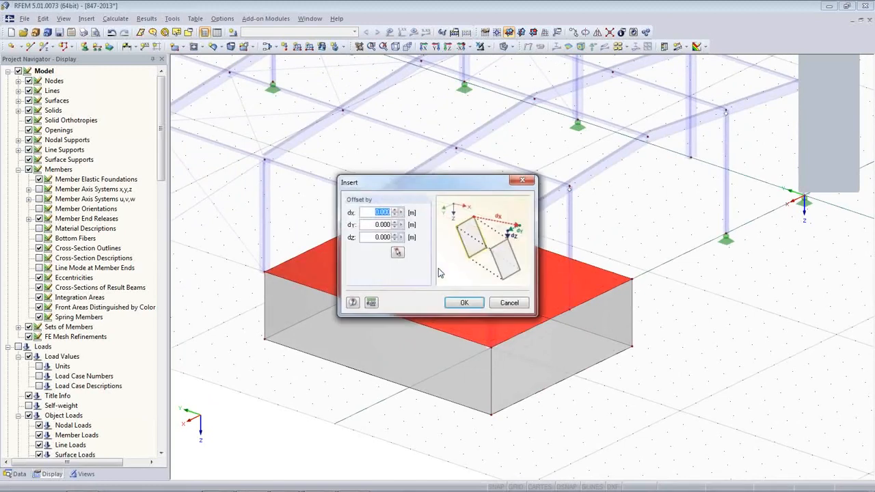
left_click(477, 307)
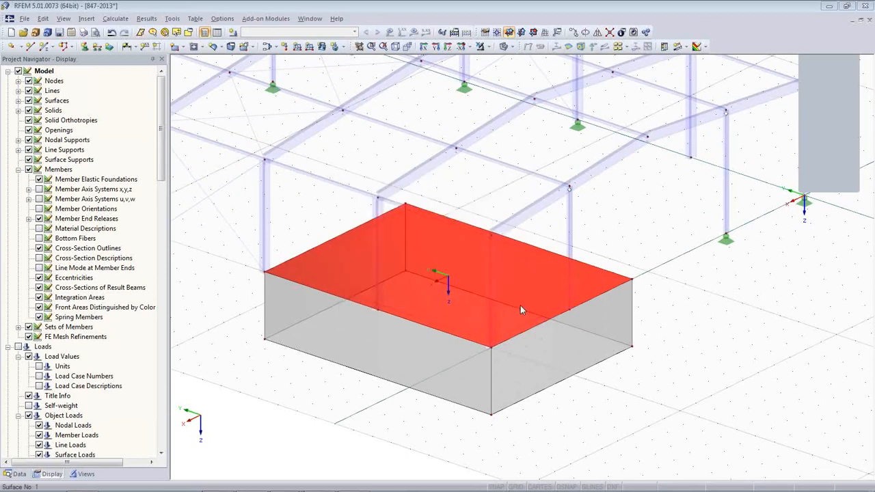
key("ctrl+v")
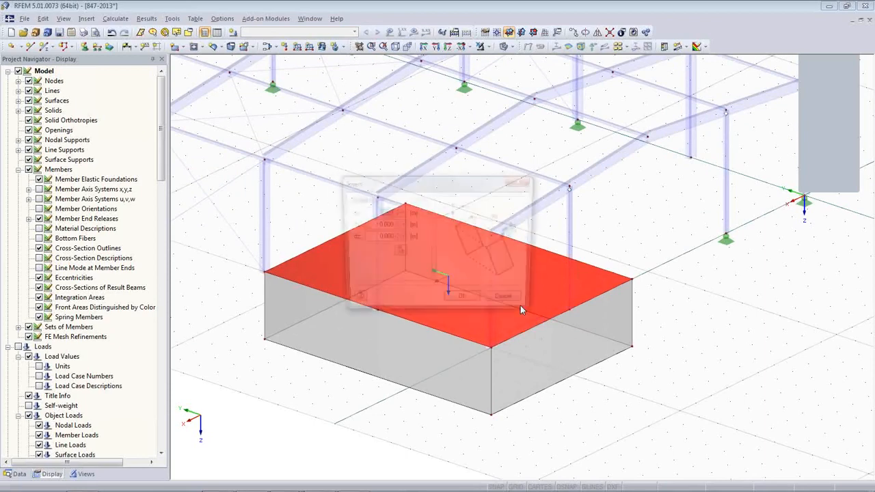
left_click(397, 253)
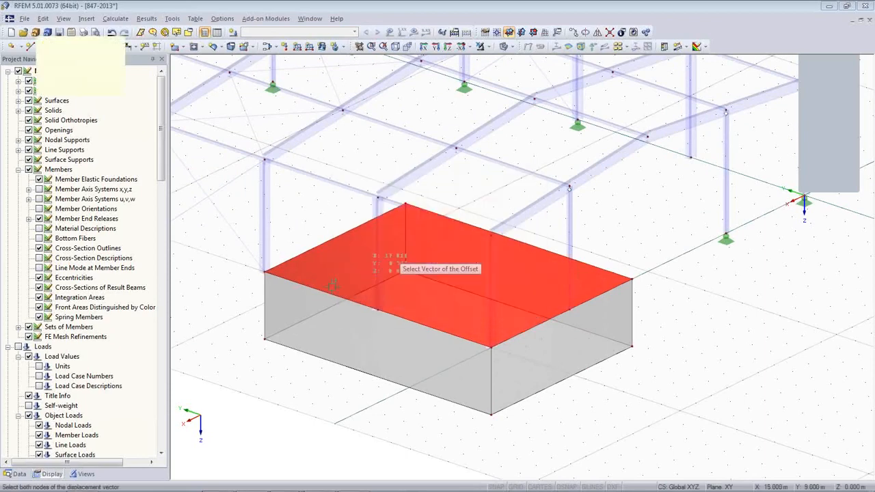
left_click(265, 341)
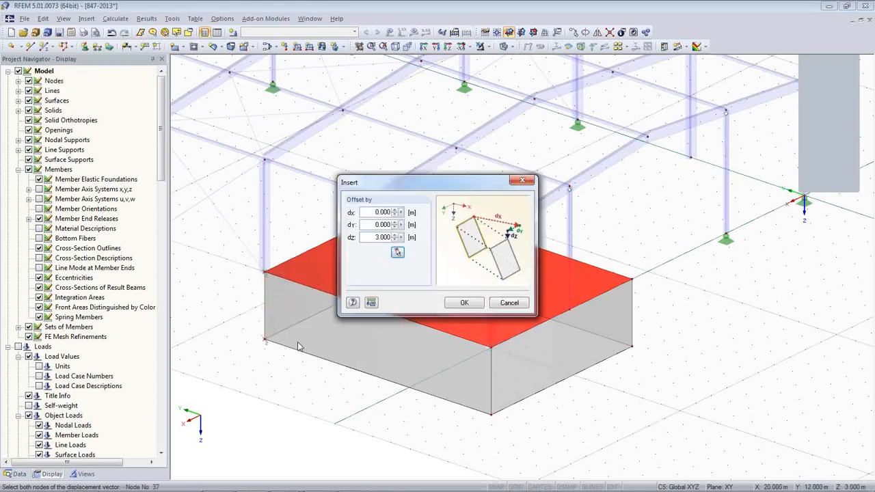
left_click(464, 302)
- Add a surface support to the basement's bottom slab, fixed in ux, uy and uz
middle_click_drag(552, 414, 465, 231, "ctrl")
left_click(465, 227)
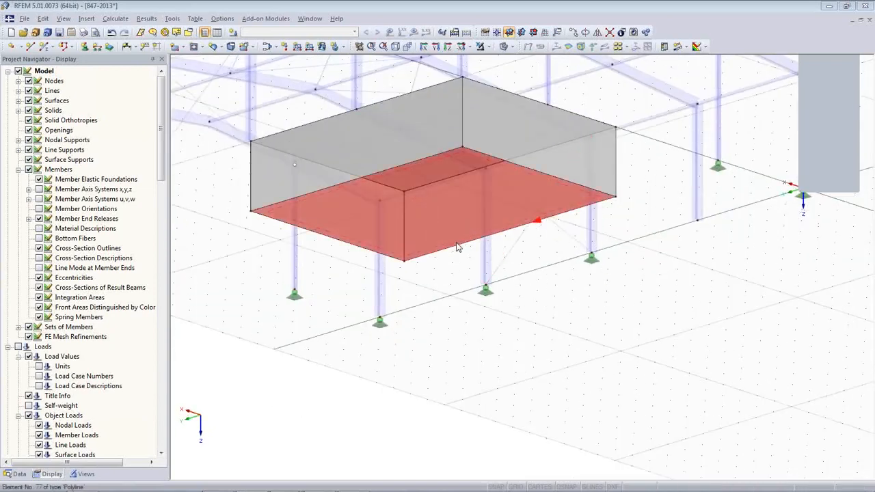
double_click(436, 230)
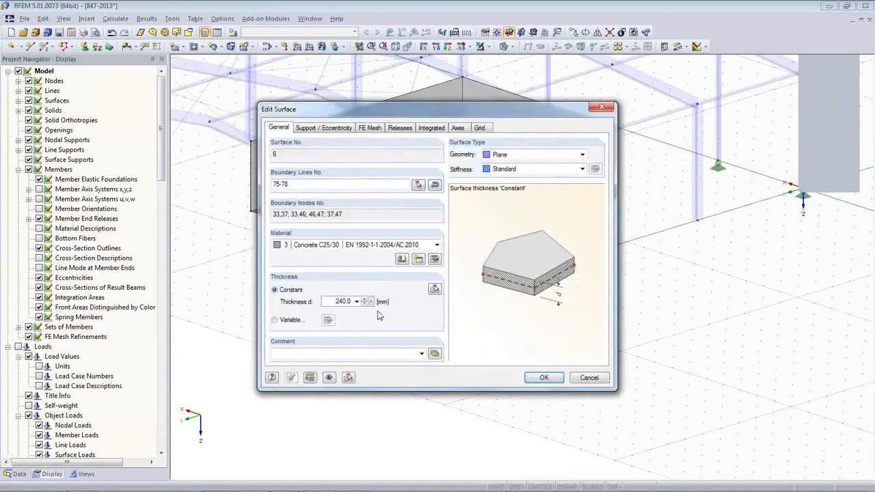
left_click(331, 129)
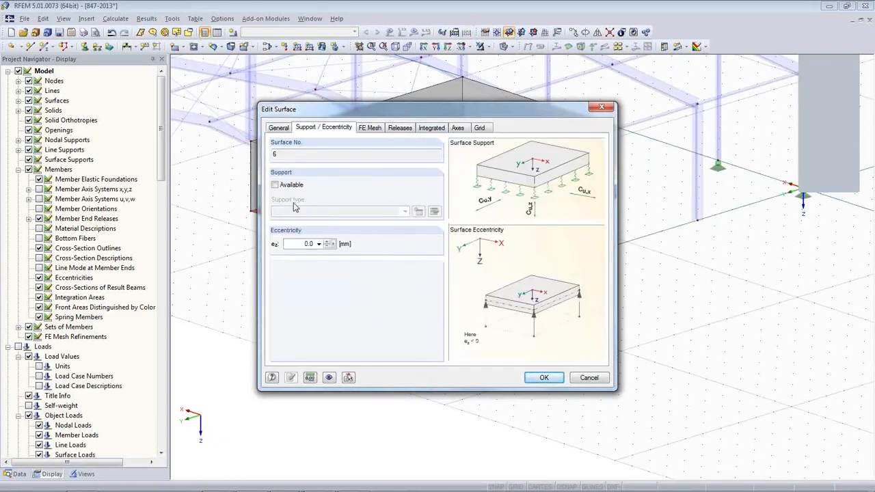
left_click(276, 185)
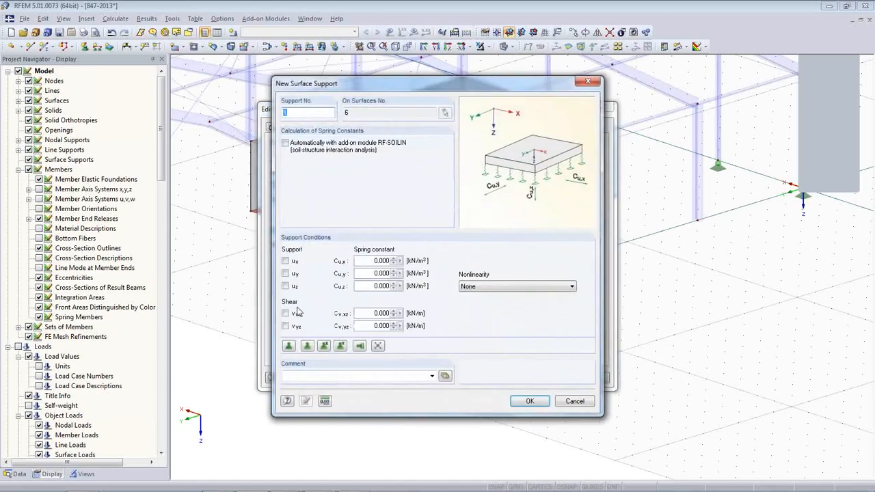
left_click(286, 286)
left_click(285, 274)
left_click(285, 261)
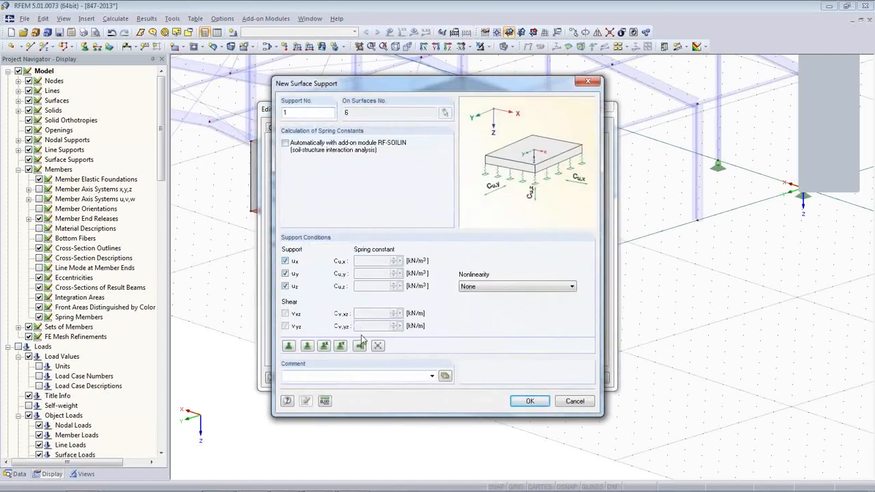
left_click(529, 401)
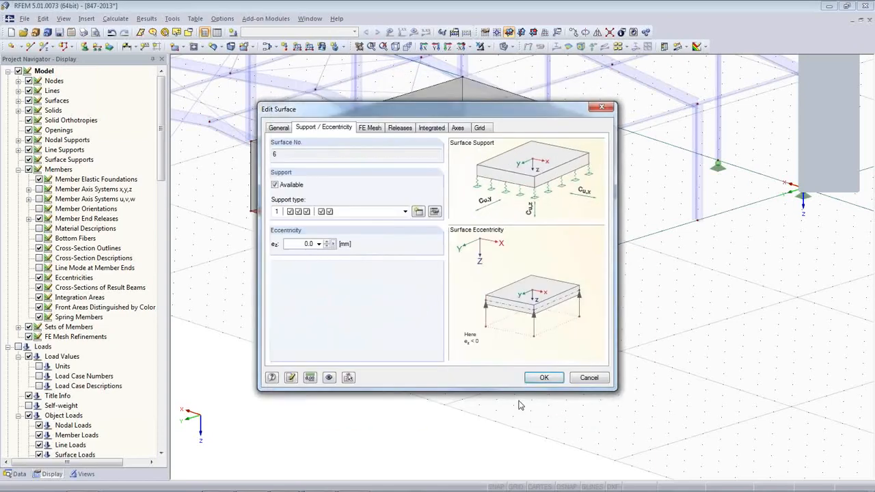
left_click(540, 378)
- Draw a rectangular opening in the basement's upper slab with its second corner at X 18 m, Y 2 m
middle_click_drag(441, 363, 608, 473, "ctrl")
middle_click_drag(699, 358, 537, 357, "ctrl")
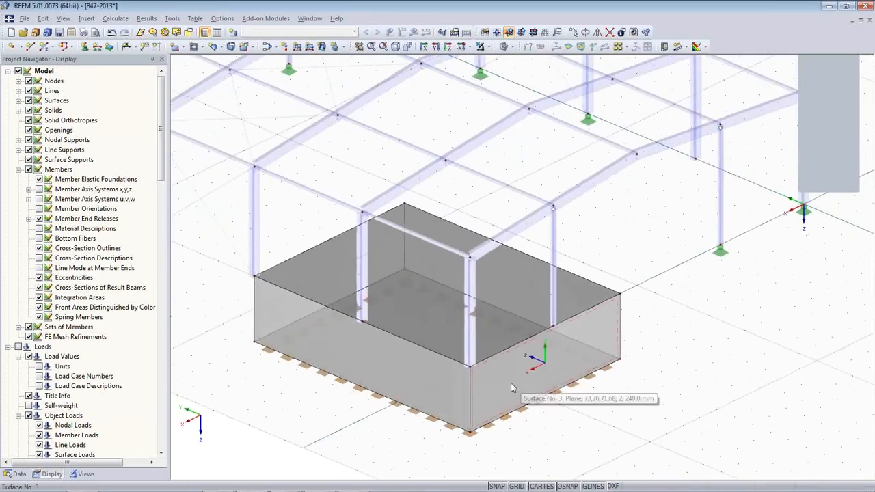
middle_click_drag(397, 374, 417, 363, "ctrl")
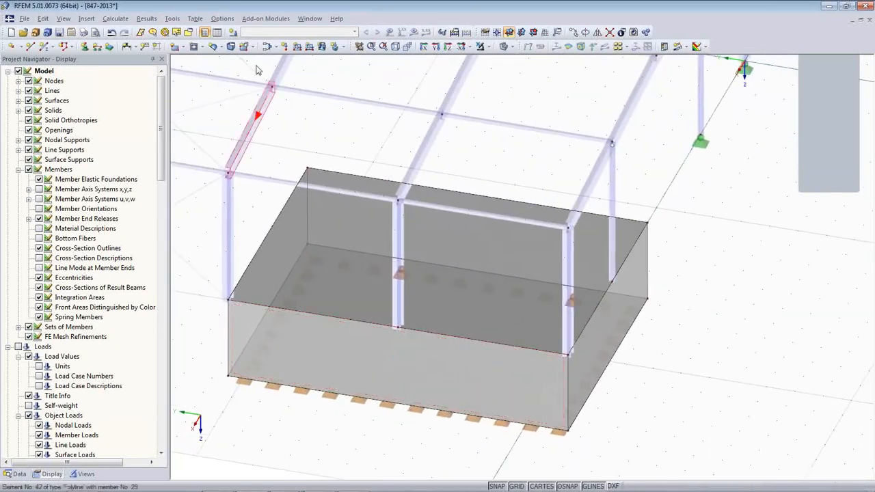
left_click(200, 49)
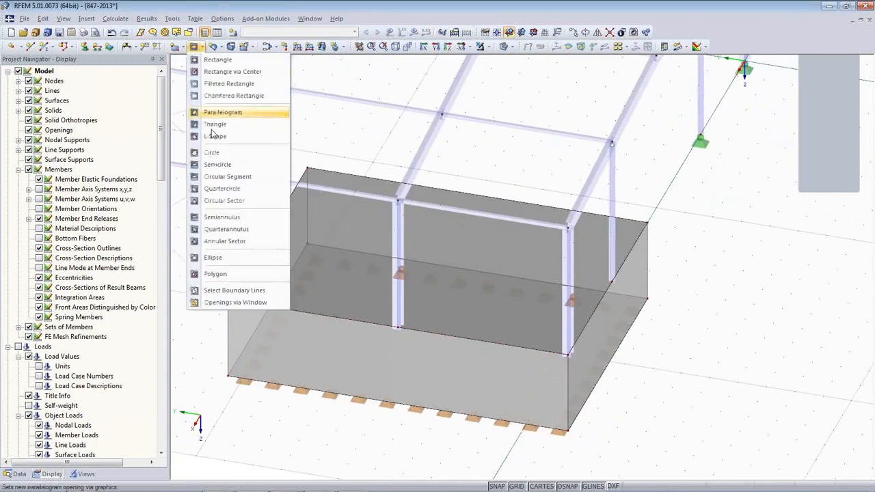
left_click(221, 62)
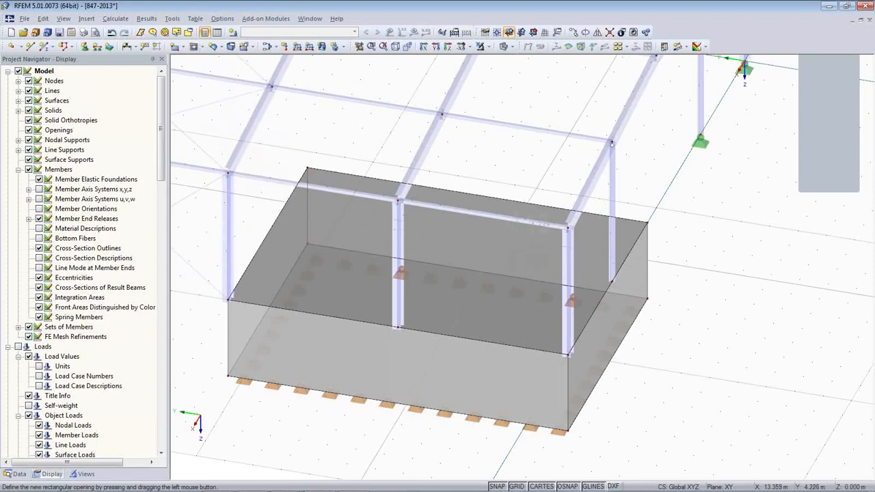
left_click(550, 301)
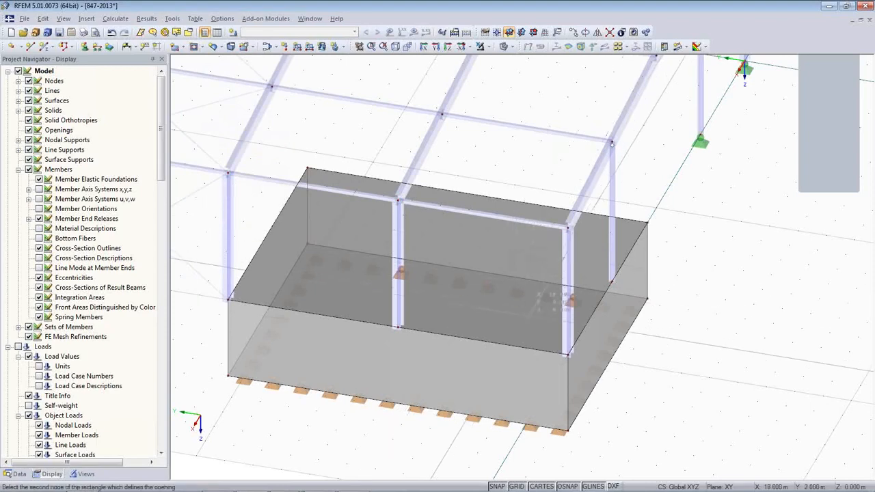
left_click(530, 315)
- Edit the opening's corner node at X 14 m, Y 2 m to shift it inward along the X axis
middle_click_drag(394, 427, 427, 393, "ctrl")
scroll(477, 287, "up", 5)
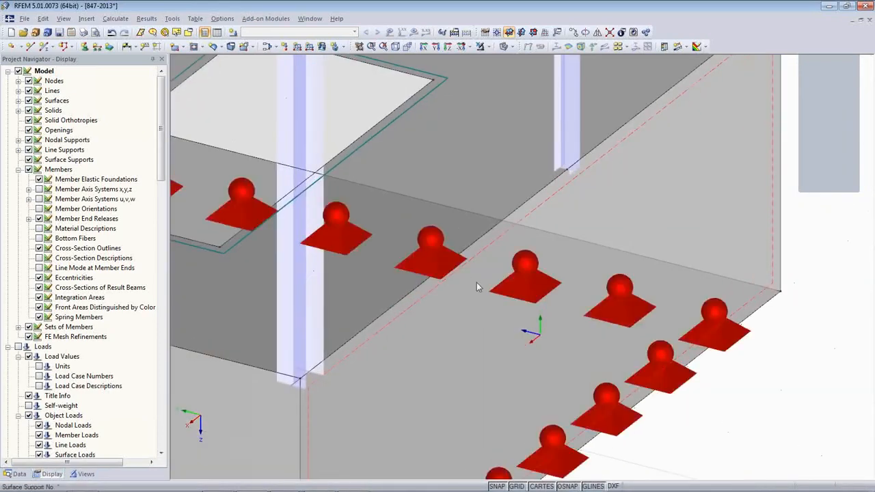
scroll(476, 282, "down", 5)
scroll(536, 232, "up", 4)
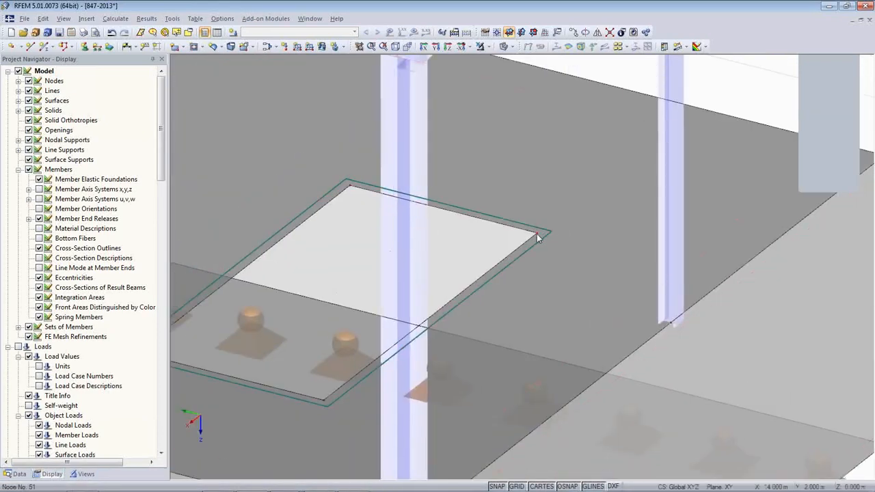
double_click(536, 236)
left_click(370, 249)
left_click(517, 362)
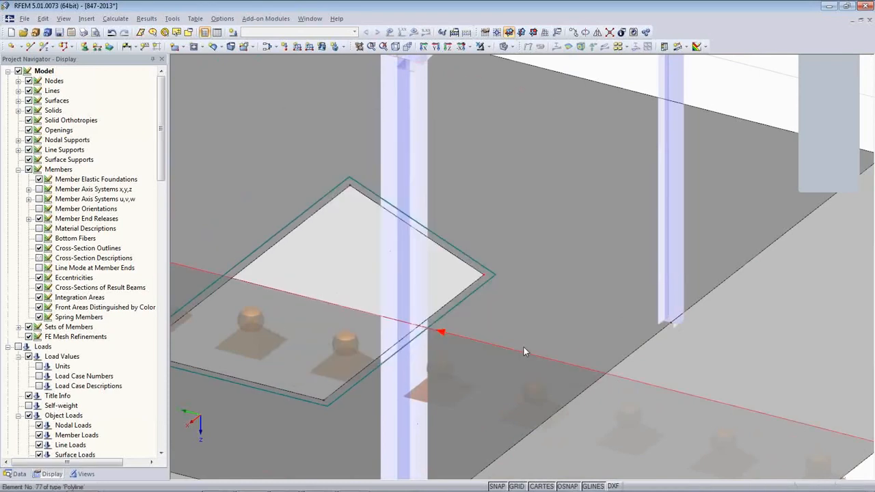
- Undo the last shift of the upper slab opening's corner node
left_click(112, 33)
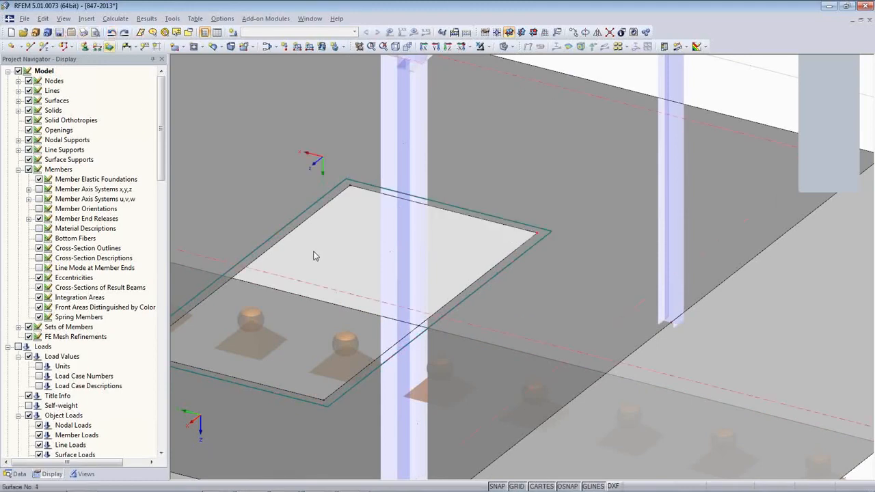
scroll(317, 253, "down", 4)
middle_click_drag(317, 255, 706, 363)
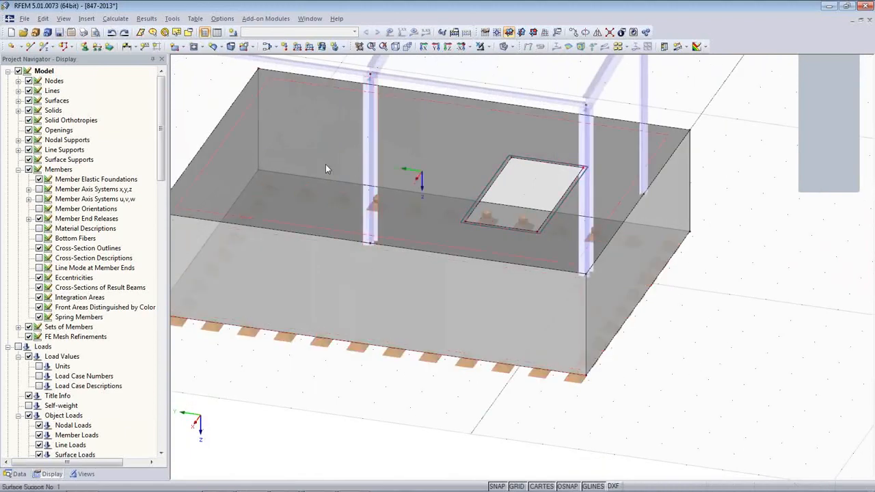
- Start a new line release for the basement's upper slab with rotations φx, φy and φz released
left_click(299, 130)
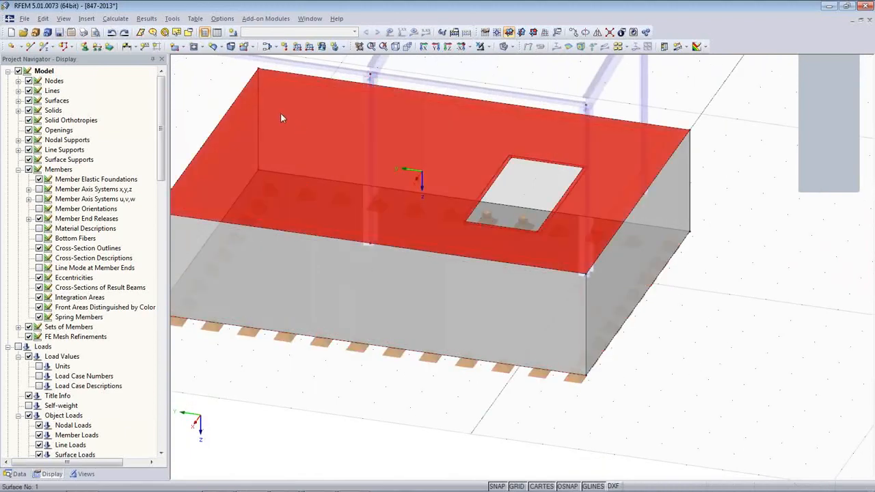
double_click(309, 134)
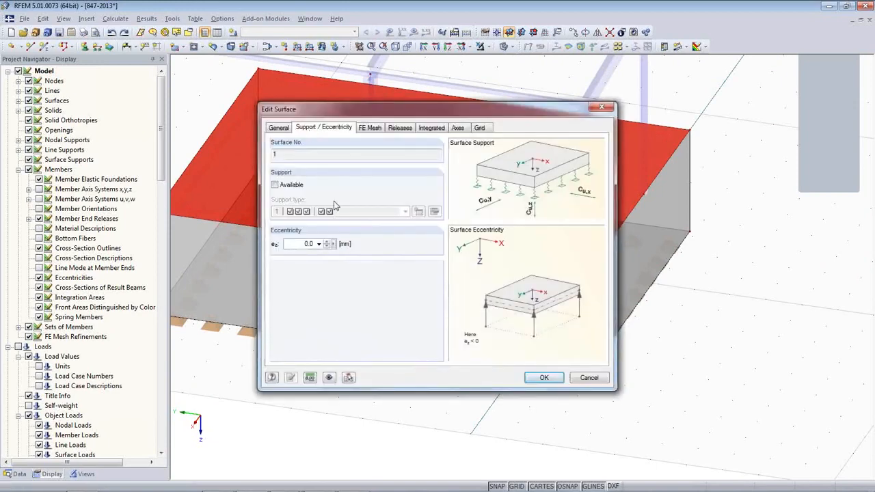
left_click(400, 129)
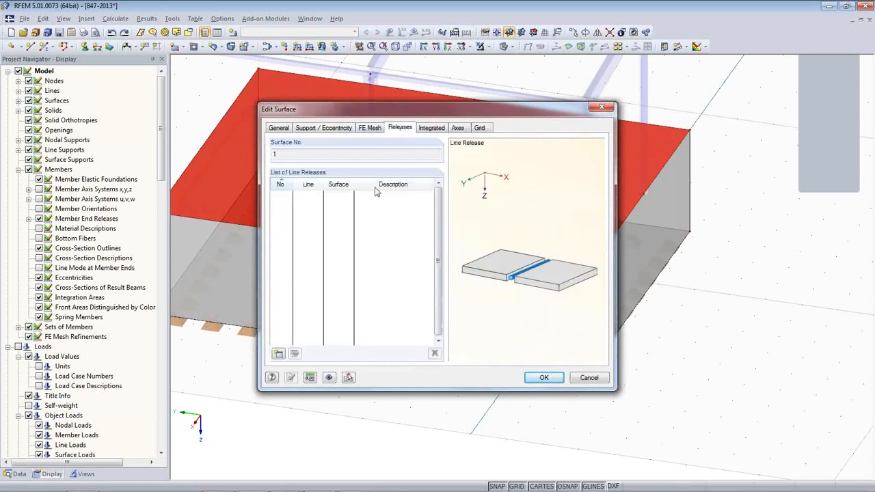
left_click(278, 354)
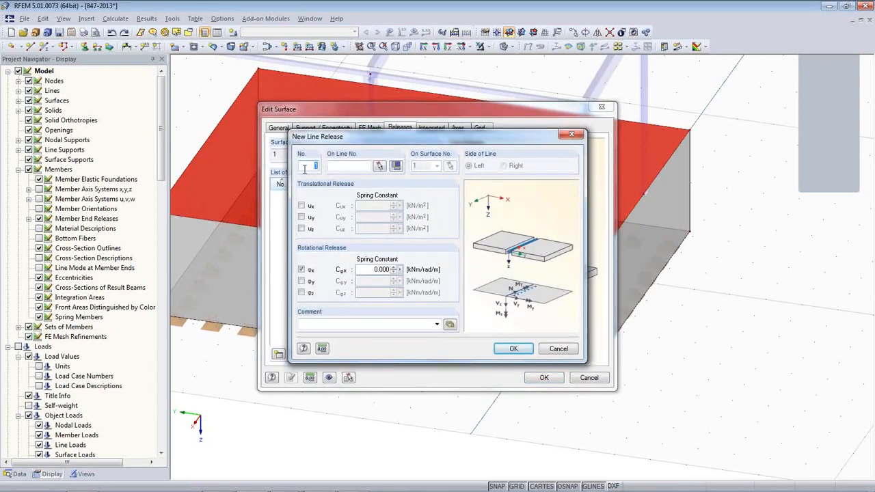
left_click(303, 282)
left_click(306, 293)
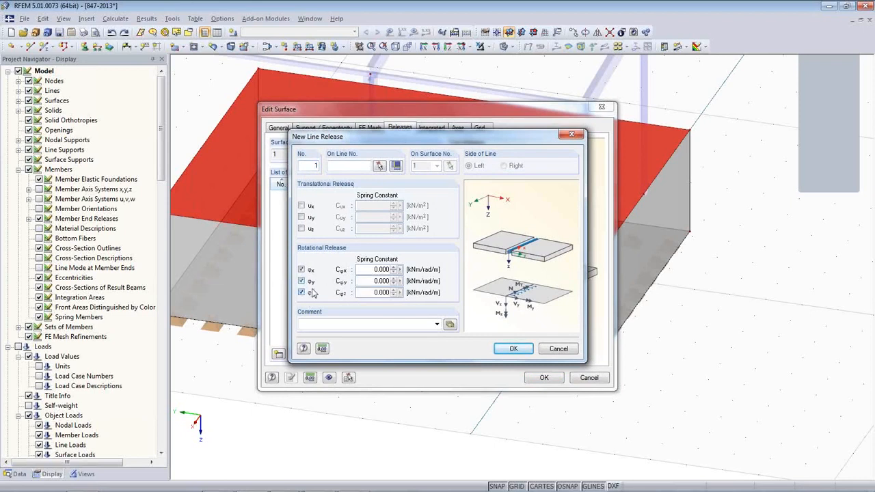
- Assign the line release to the upper slab's four perimeter edges, lines 67-70, and apply it to the surface
left_click(380, 167)
left_click(213, 137)
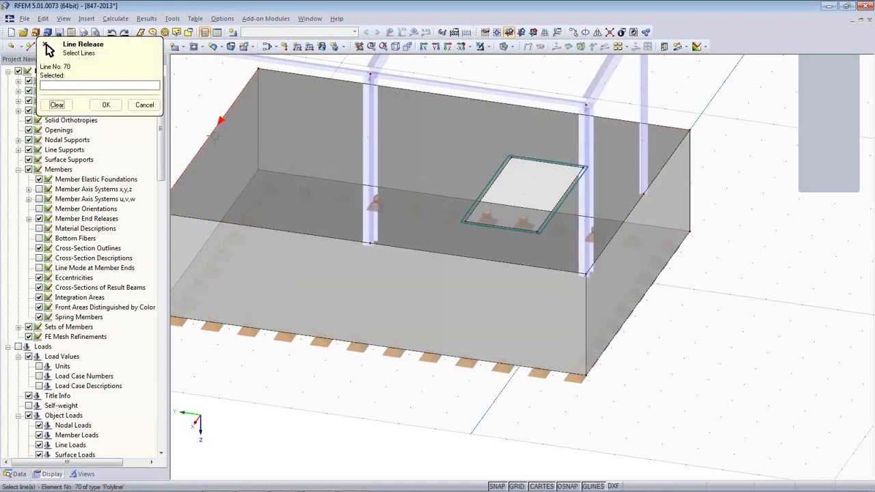
left_click(292, 74)
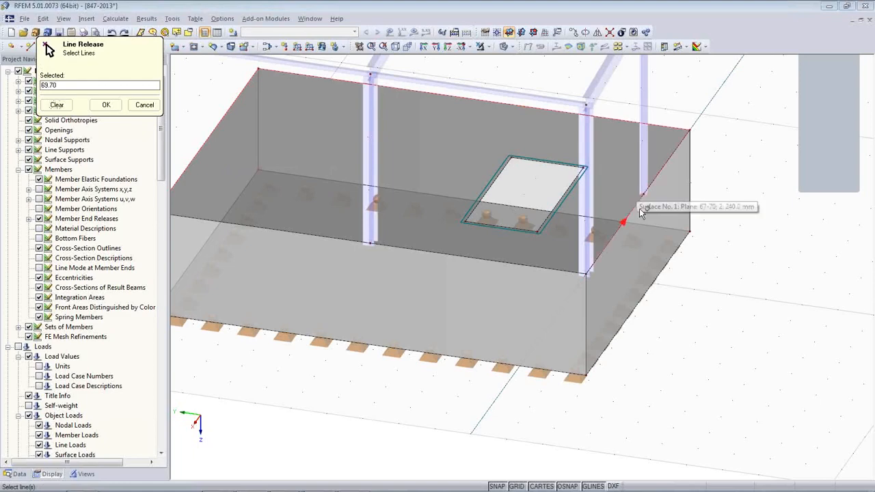
left_click(487, 262)
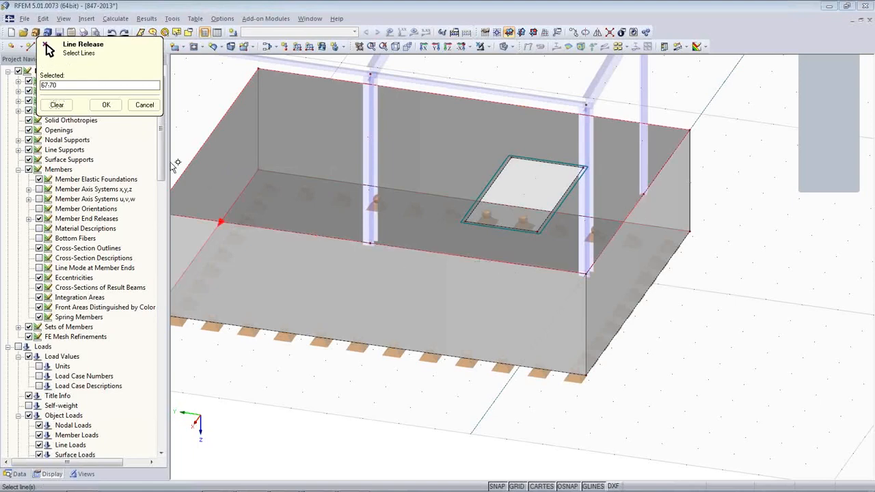
left_click(109, 106)
left_click(514, 349)
left_click(540, 378)
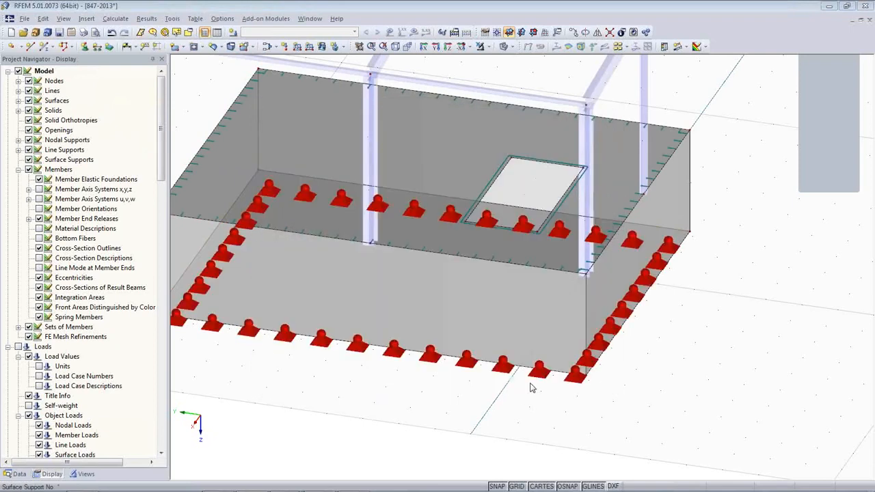
- Examine the upper slab's edge releases and the hall columns standing on the basement from several angles
scroll(471, 406, "down", 2)
middle_click_drag(621, 361, 423, 374, "ctrl")
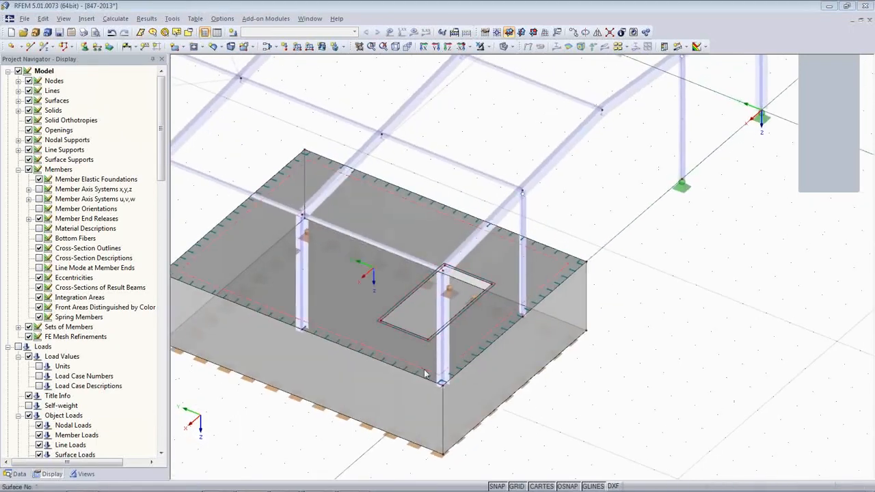
scroll(423, 374, "down", 1)
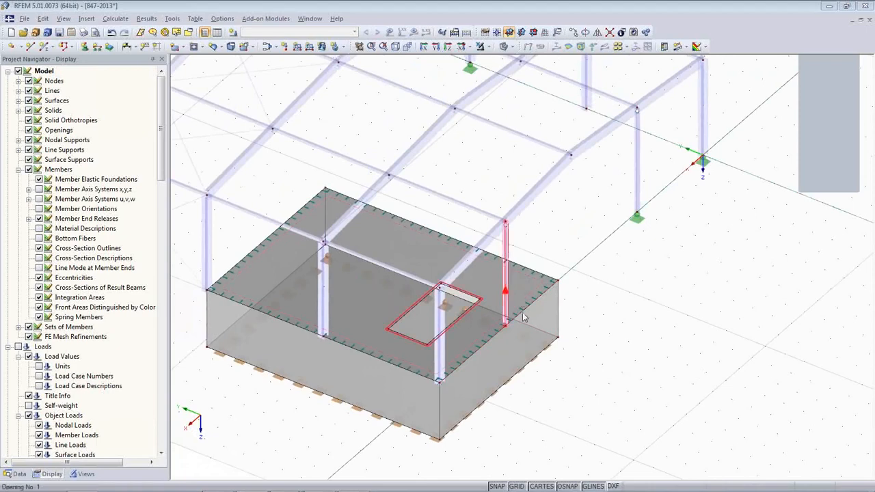
middle_click_drag(529, 357, 518, 341, "ctrl")
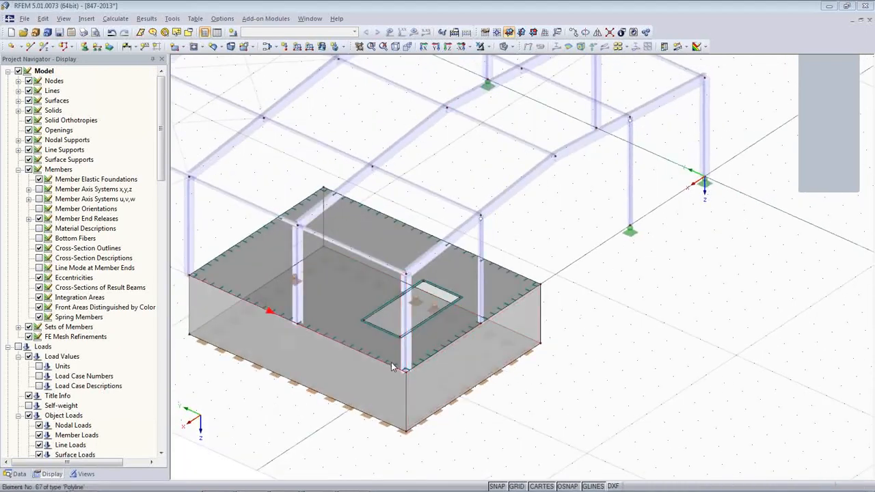
scroll(433, 371, "down", 2)
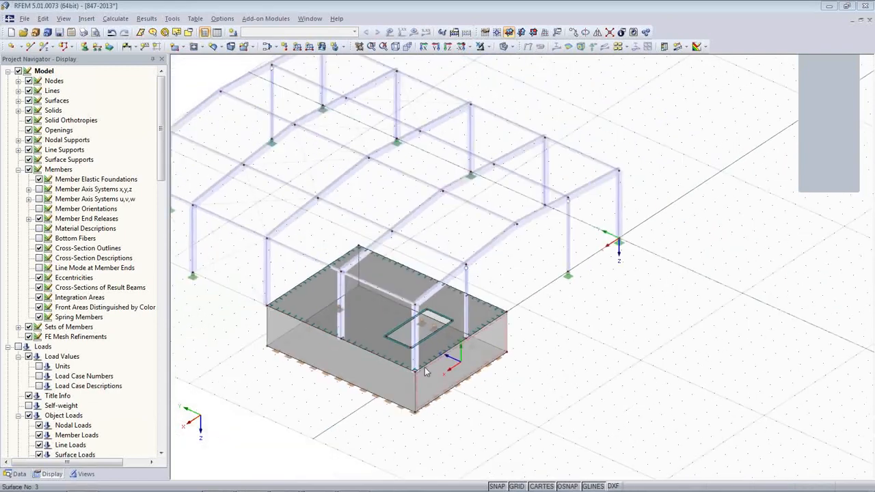
middle_click_drag(281, 360, 416, 405)
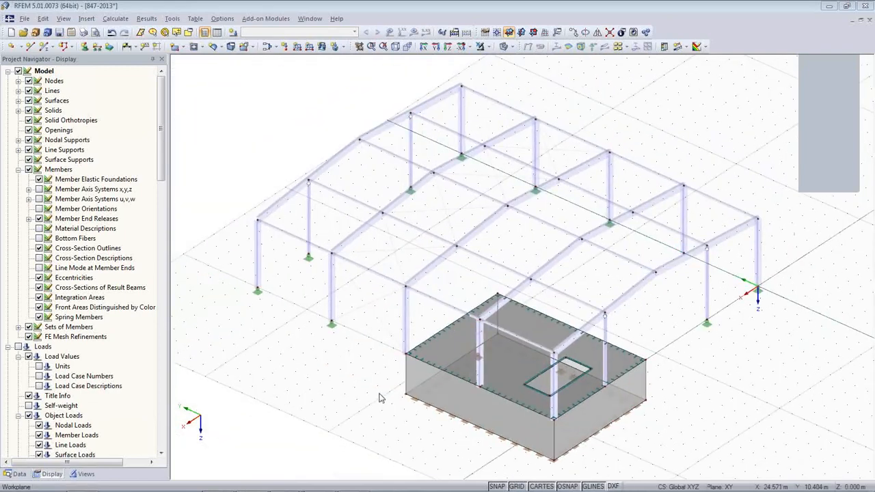
middle_click_drag(408, 410, 371, 312, "ctrl")
scroll(423, 339, "up", 3)
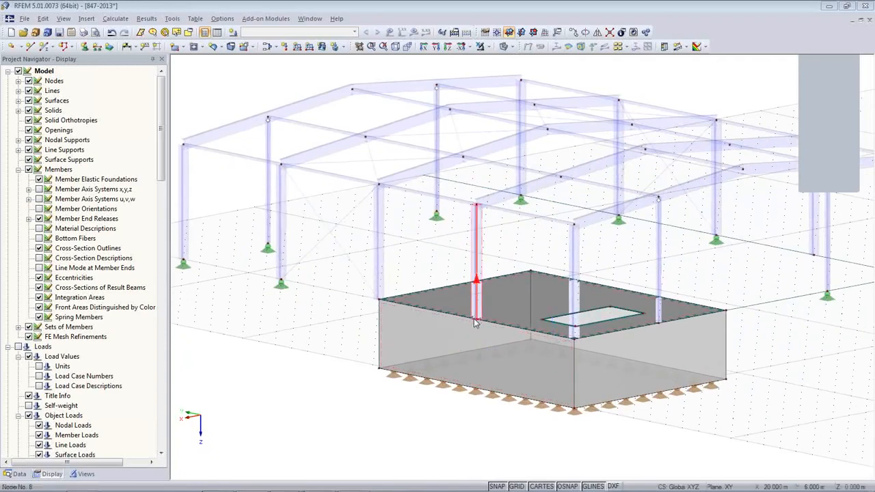
scroll(491, 324, "up", 2)
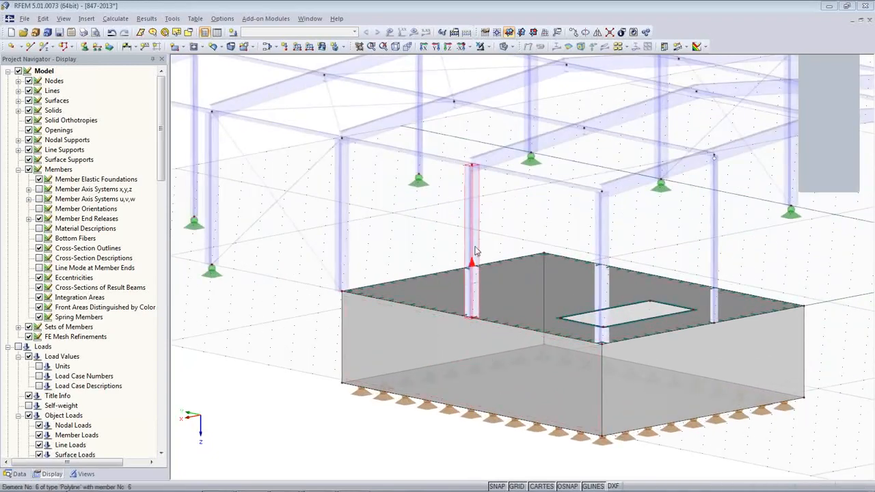
- Assign a new member end release with φy and φz free to the start of the four columns standing on the basement
left_click(353, 266)
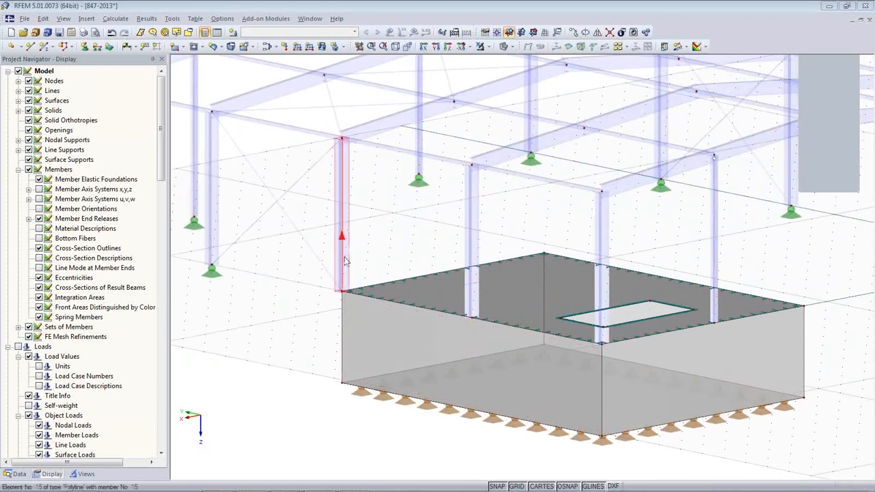
left_click(600, 277)
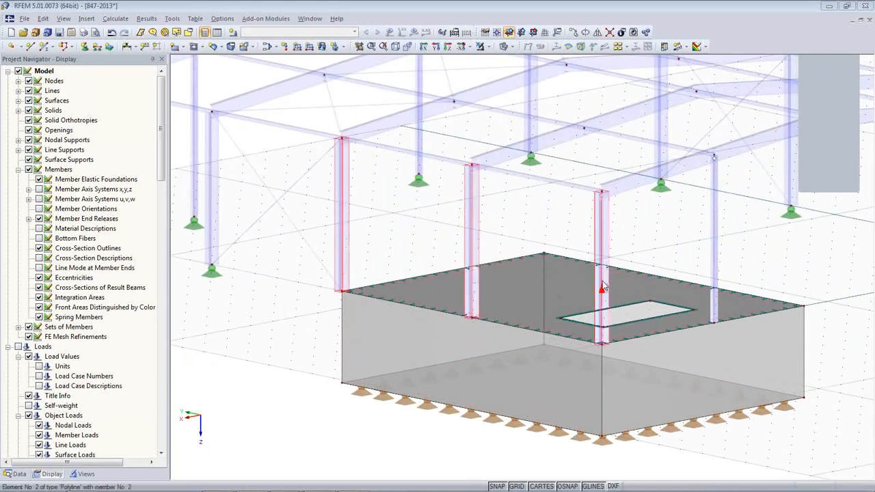
double_click(715, 267)
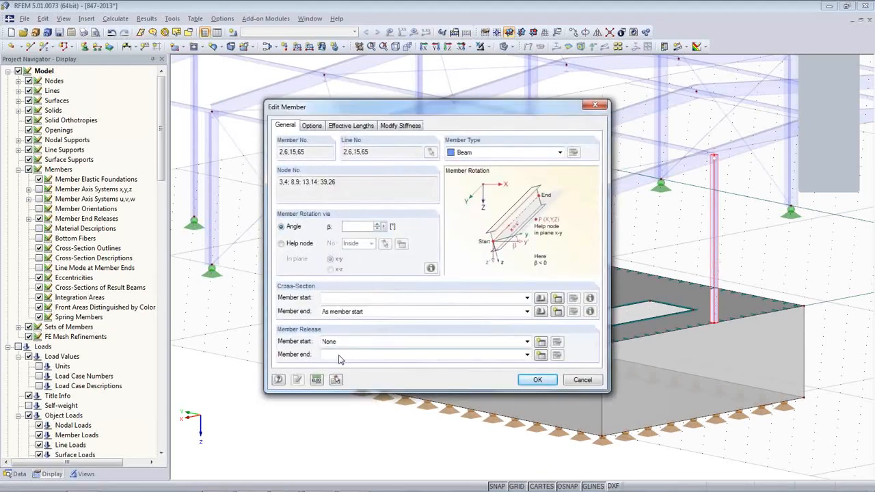
left_click(540, 343)
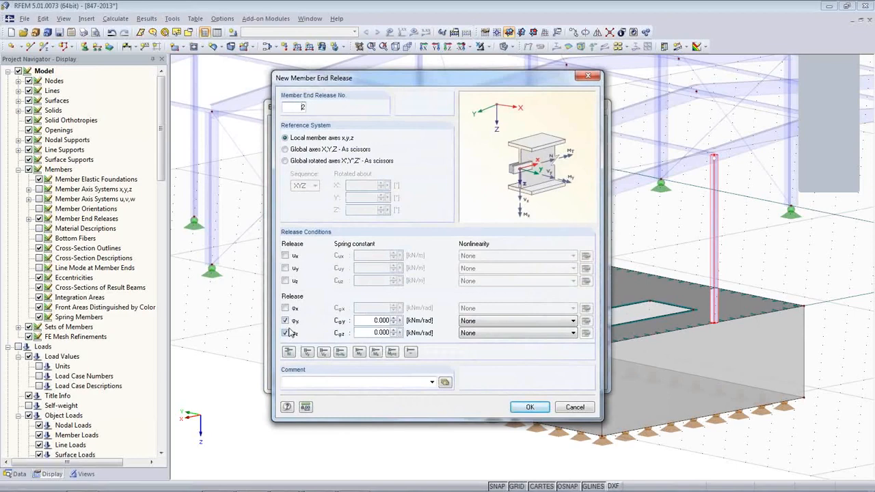
left_click(526, 409)
left_click(537, 381)
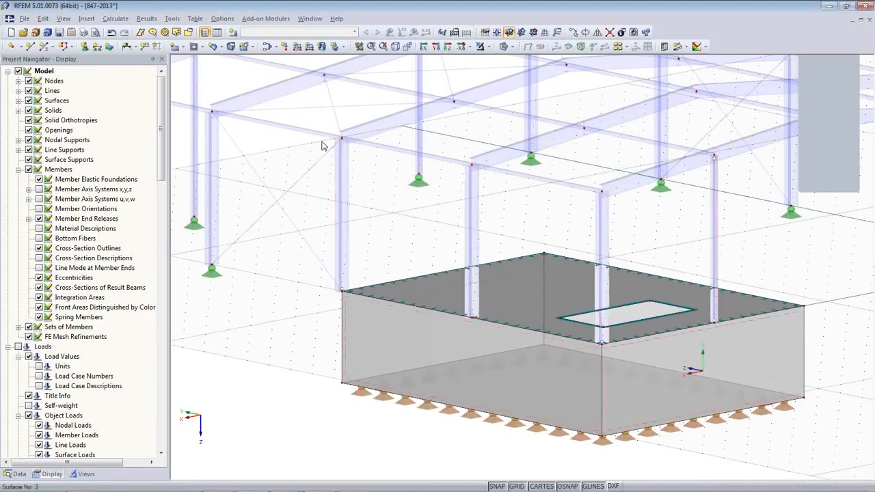
- Display the model as a wireframe with the grid and the members' cross-section outlines hidden
left_click(504, 47)
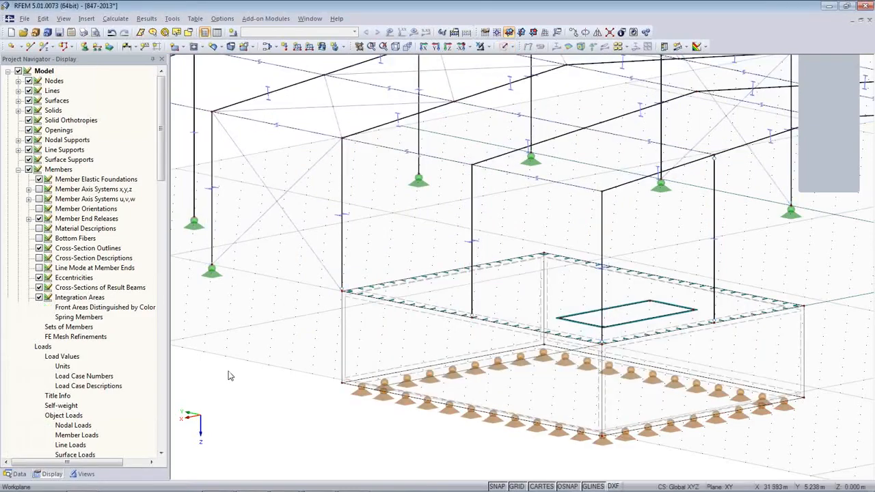
scroll(228, 372, "down", 4)
middle_click_drag(304, 350, 573, 414, "ctrl")
left_click(517, 486)
middle_click_drag(482, 415, 552, 372)
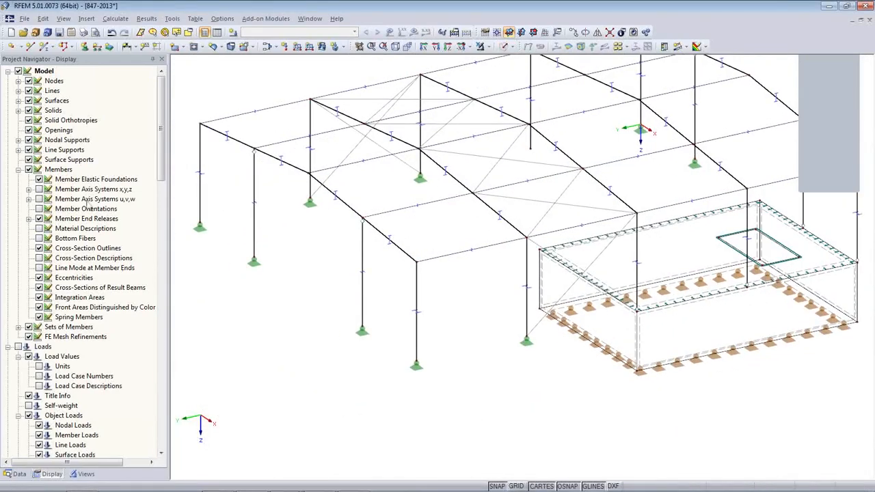
left_click(39, 250)
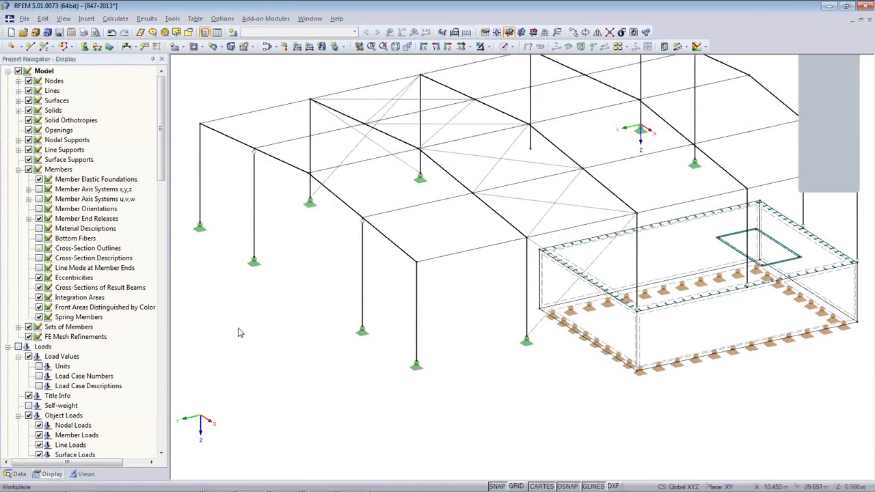
middle_click_drag(282, 316, 314, 337, "ctrl")
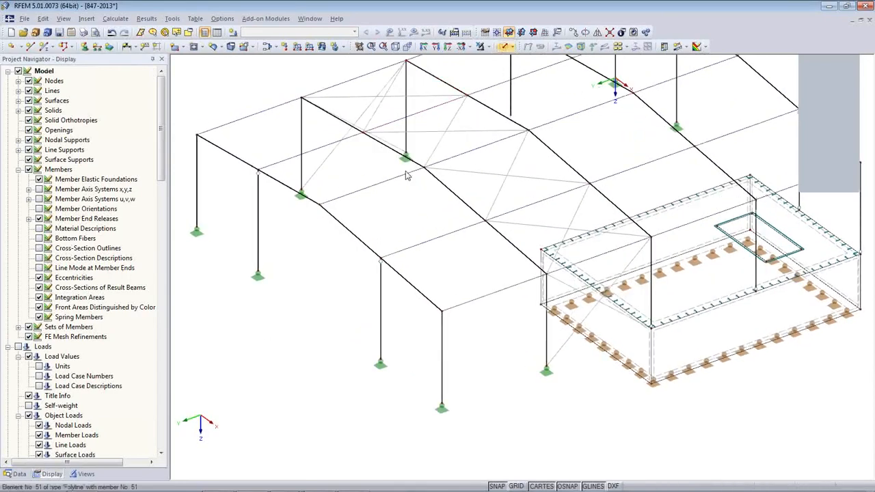
scroll(401, 193, "down", 4)
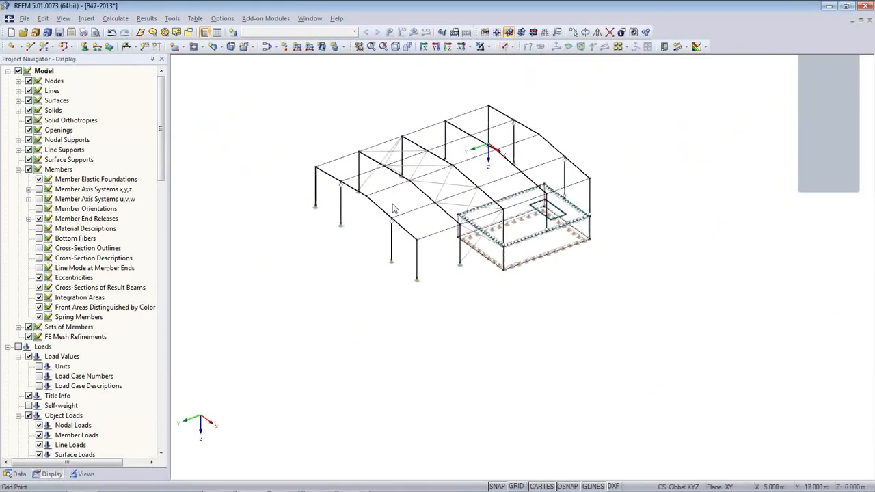
- Switch the model back to the transparent solid display and save it
left_click(503, 47)
scroll(468, 365, "up", 3)
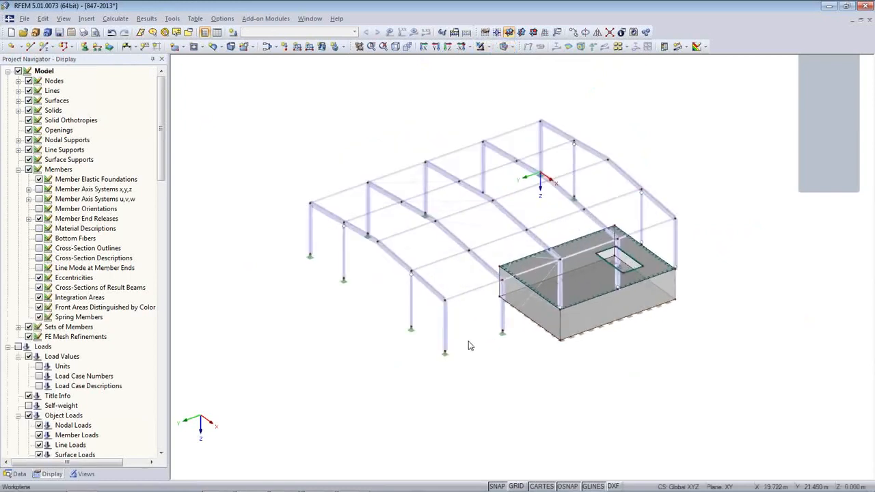
left_click(59, 32)
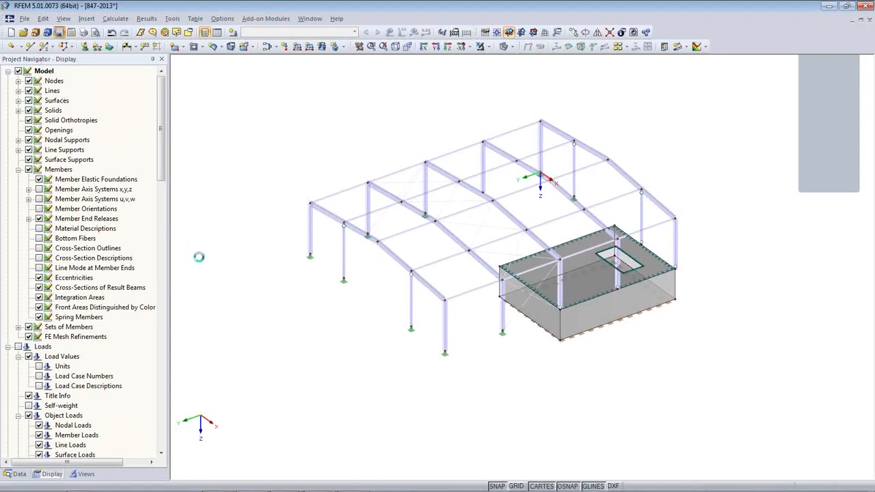
- Expand the list of nodes in the model data and look at the commands available for node 14
left_click(16, 474)
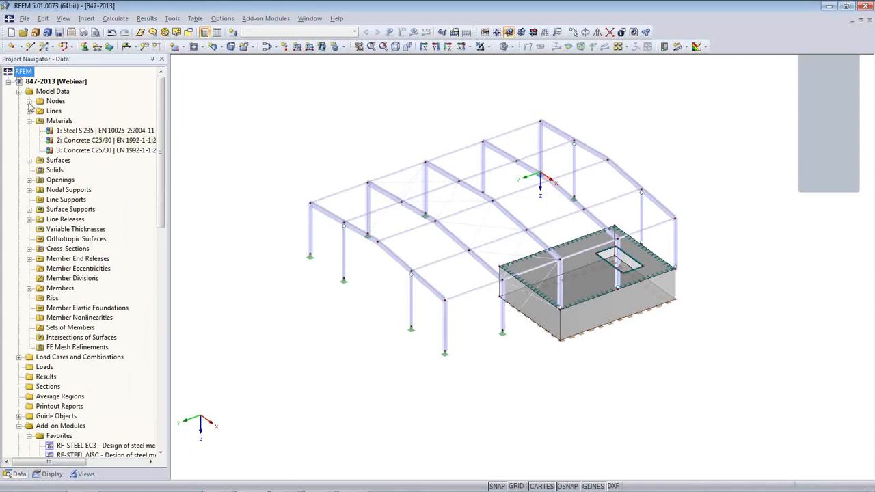
left_click(29, 101)
left_click(73, 212)
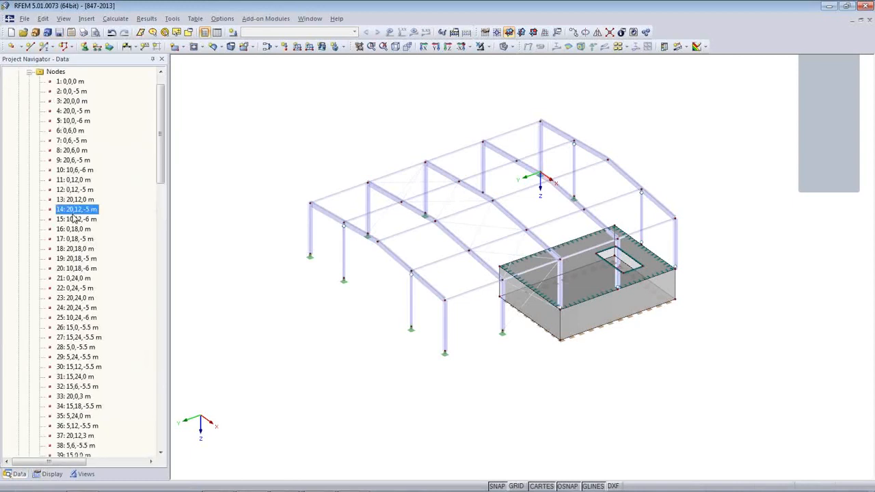
right_click(75, 215)
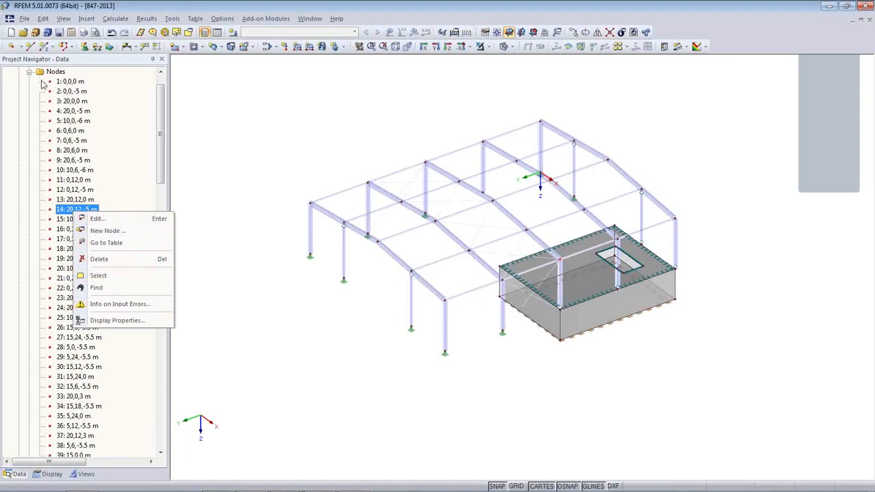
left_click(225, 82)
- Show the input tables and highlight node 16 in the Nodes table
left_click(217, 33)
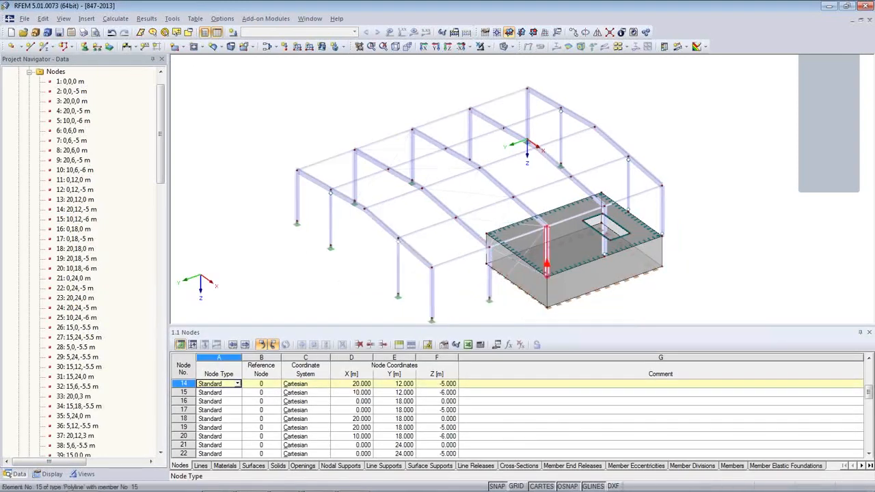
left_click(225, 402)
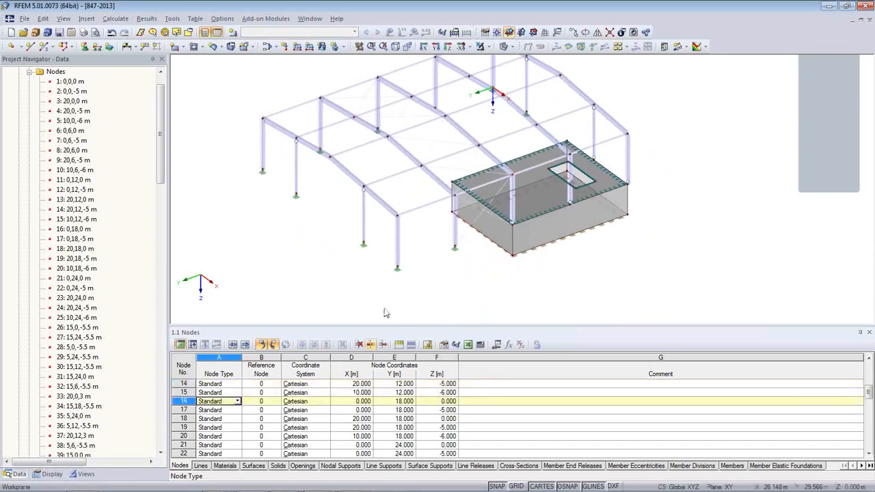
- Locate a roof node picked in the model in the Nodes table and look at the rows up to node 31 and its comment
left_click(422, 168)
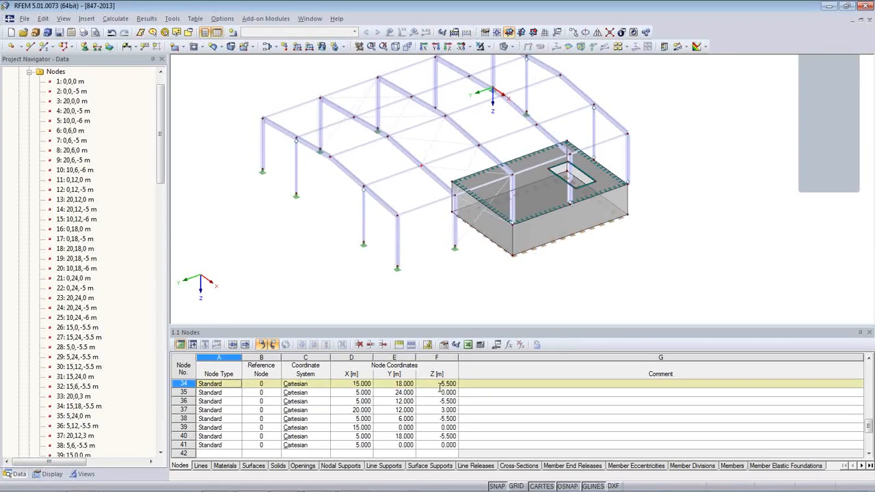
key("Up")
key("Up")
key("Up")
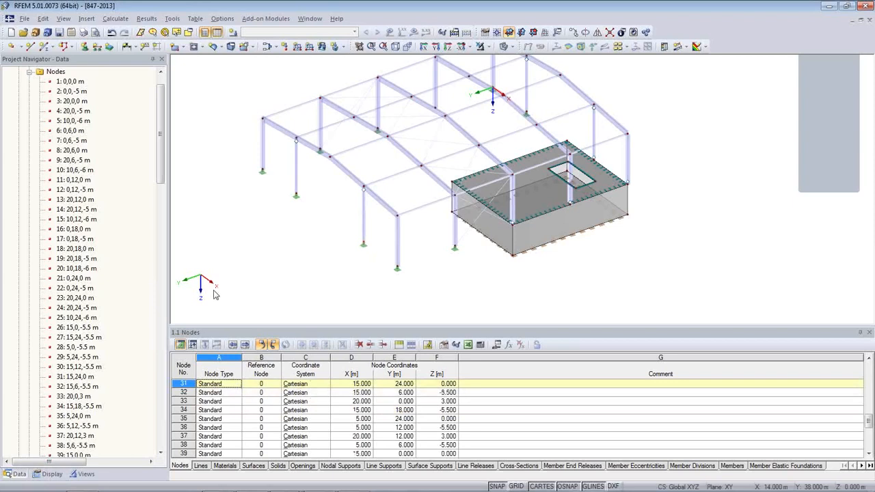
left_click(519, 384)
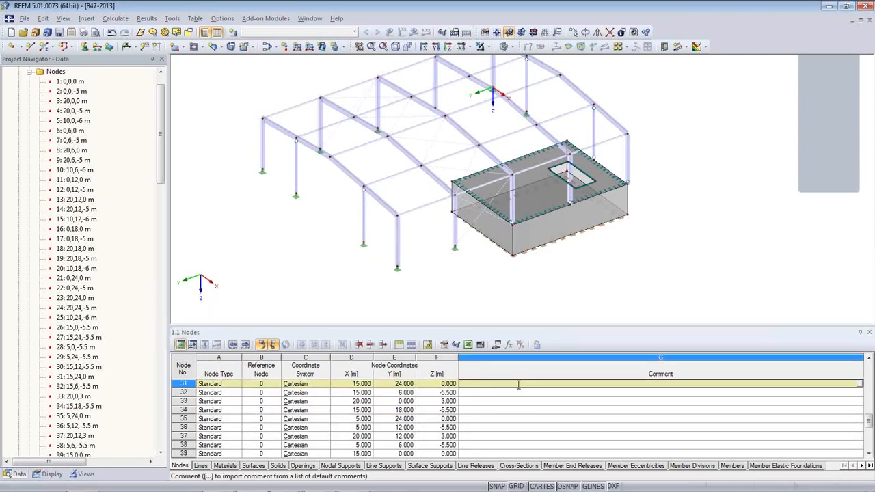
- Collapse the node list and highlight where Steel S 235 and both Concrete C25/30 materials are used in the model
left_click(30, 72)
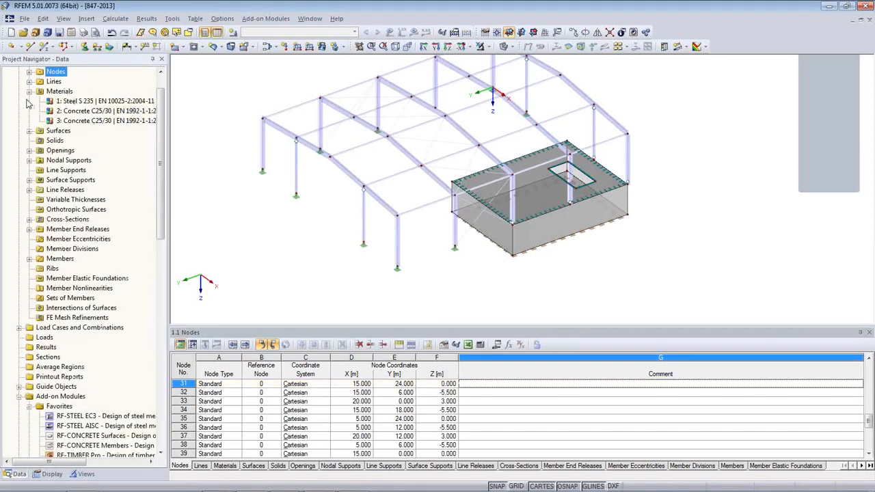
left_click(96, 121)
left_click(96, 112)
left_click(95, 102)
left_click(96, 112)
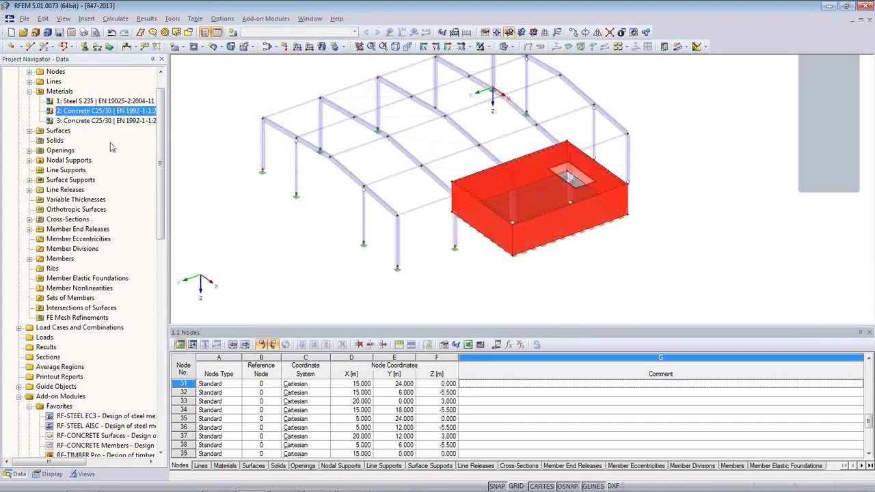
left_click(103, 121)
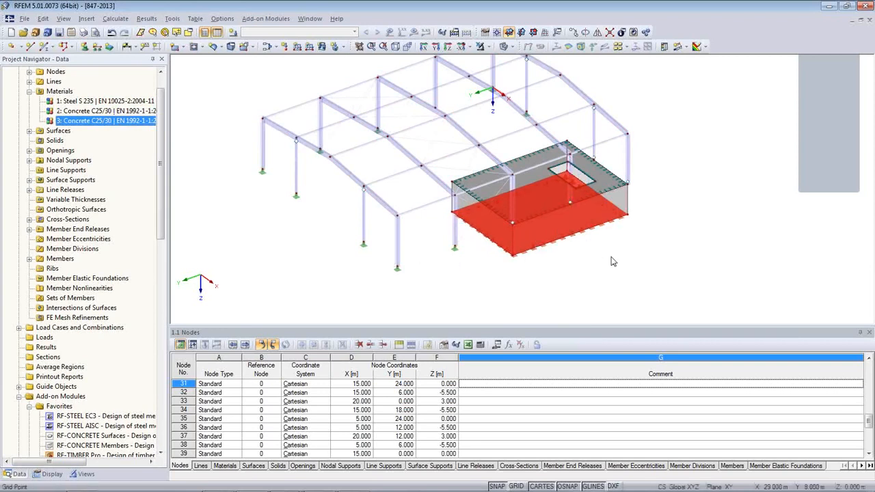
- Assign material 2, Concrete C25/30, to the basement's floor slab, surface 6
middle_click_drag(610, 257, 533, 243, "ctrl")
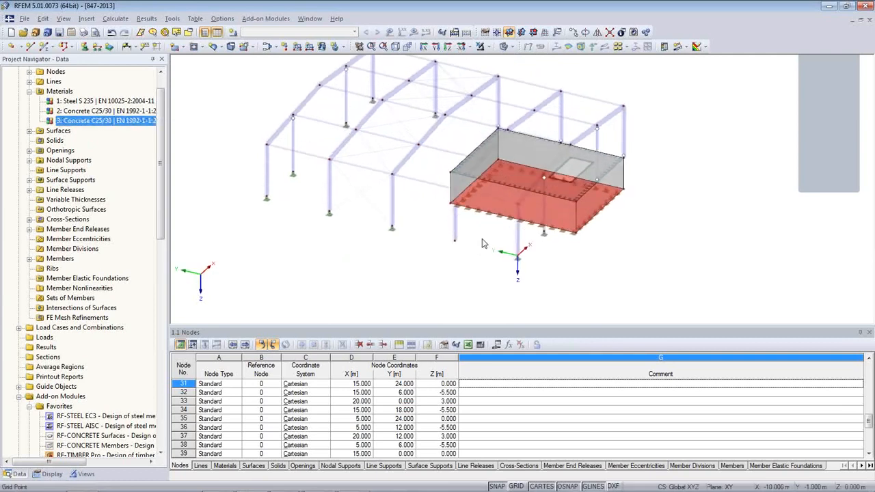
double_click(559, 227)
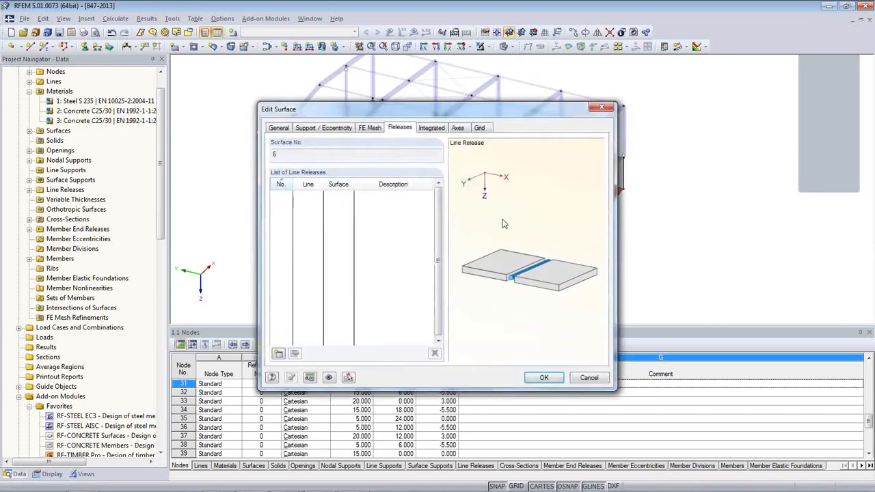
left_click(279, 127)
left_click(307, 250)
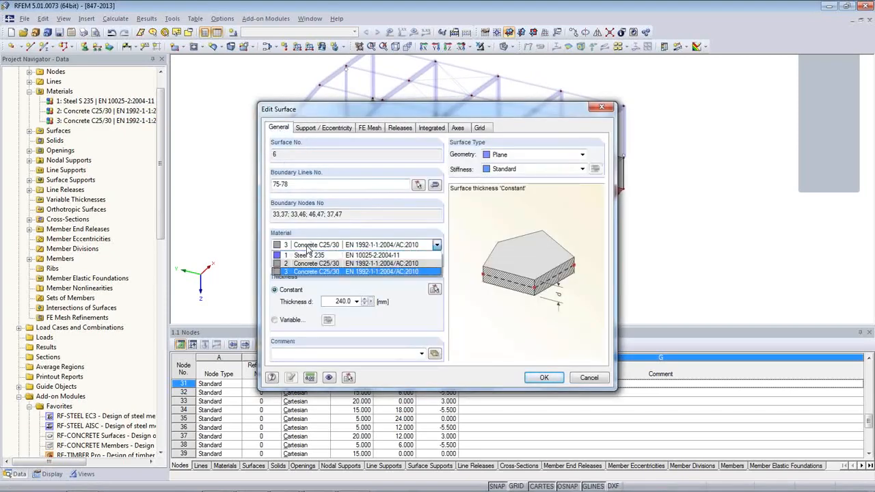
left_click(311, 261)
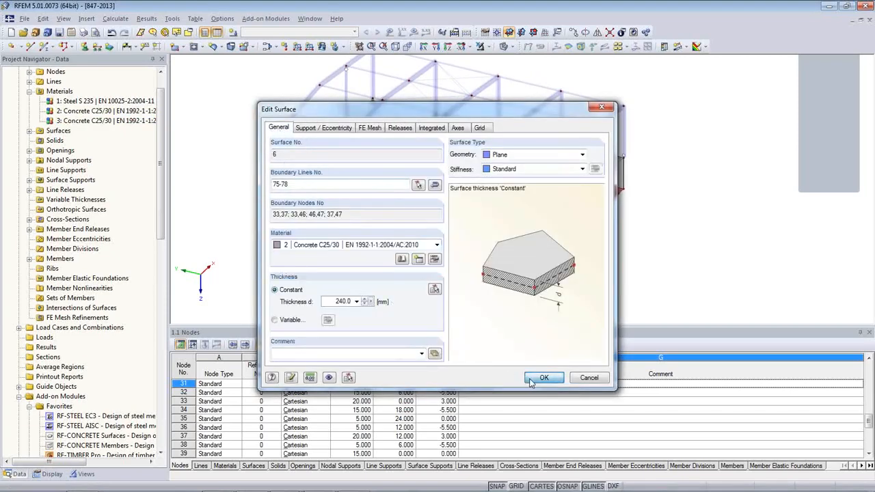
left_click(541, 378)
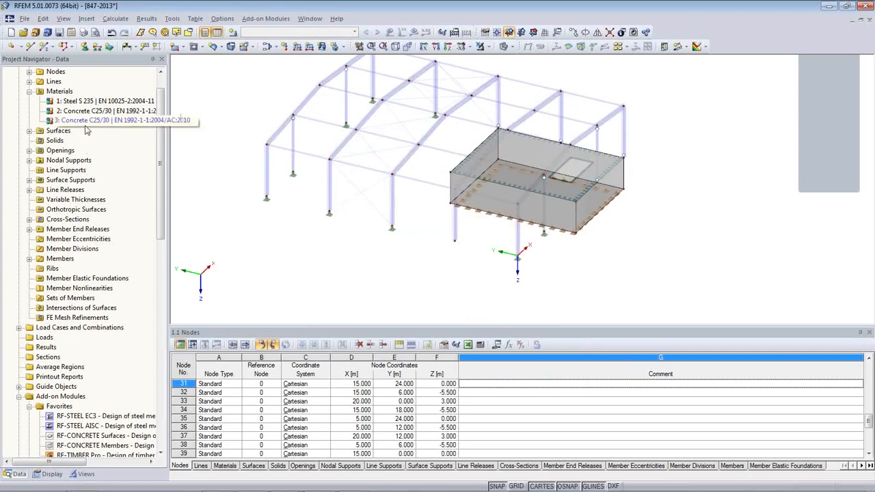
- Delete the duplicate material 3, Concrete C25/30, from the model data and collapse the materials list
left_click(89, 121)
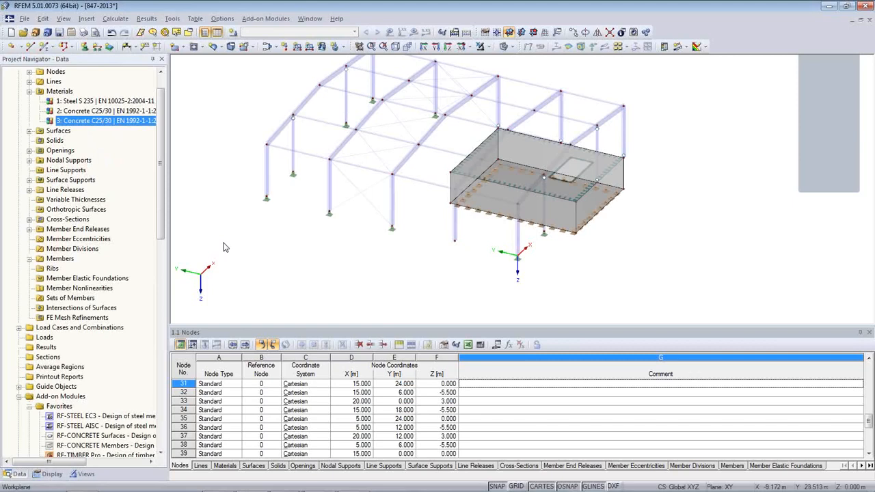
key("Delete")
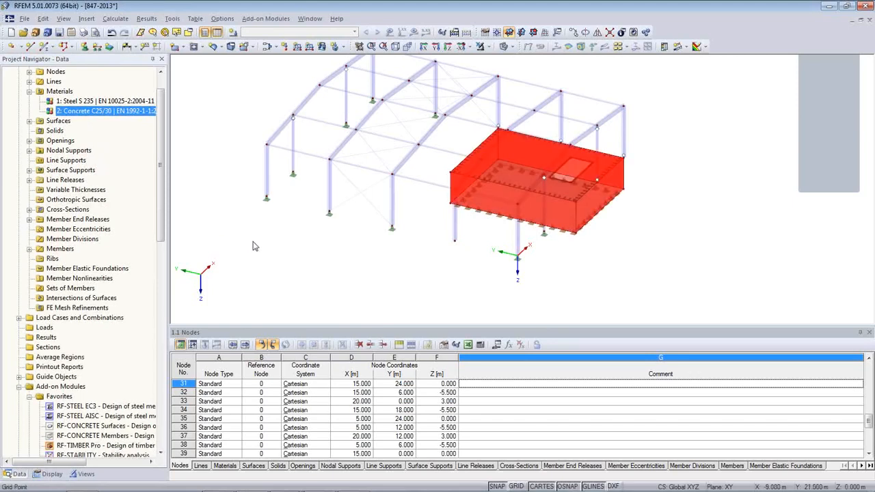
mouse_move(482, 262)
middle_mouse_down("ctrl")
mouse_move(372, 227)
mouse_move(437, 308)
mouse_move(496, 258)
middle_mouse_up("ctrl")
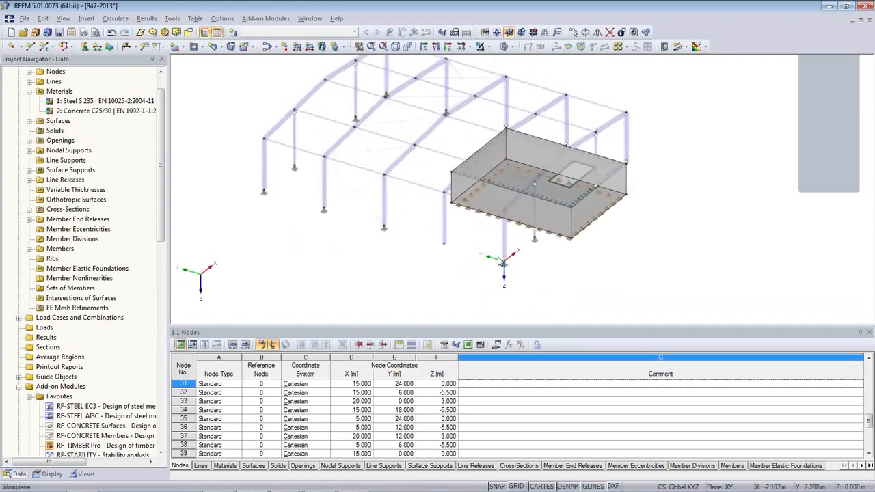
scroll(467, 259, "down", 1)
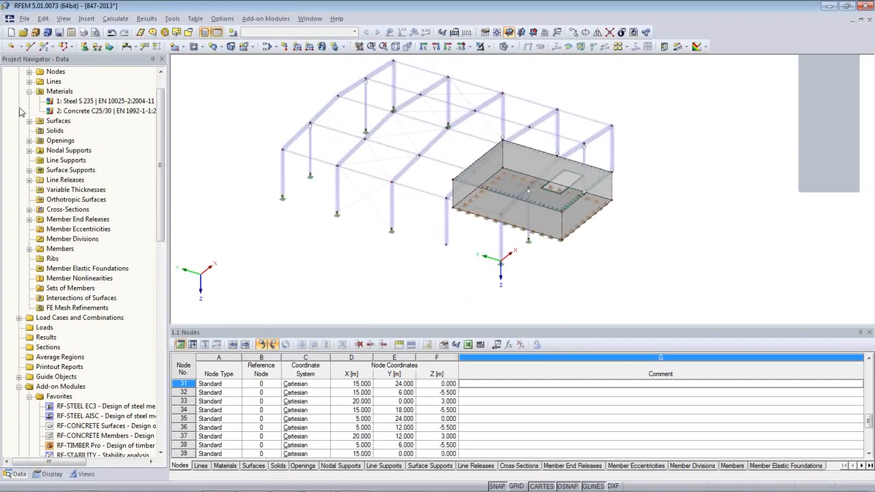
scroll(46, 129, "up", 1)
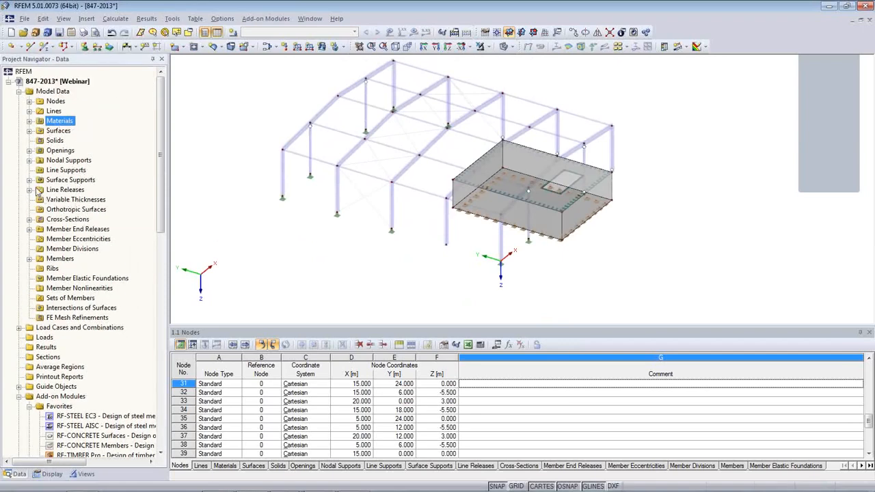
- Expand the list of cross-sections and highlight the members using RD 30, HEA 120 and HEA 180 in the model
left_click(29, 219)
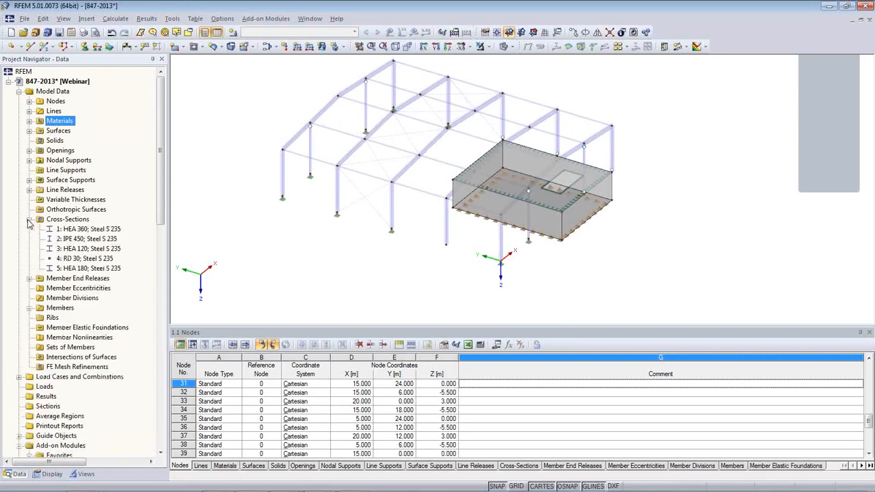
left_click(73, 258)
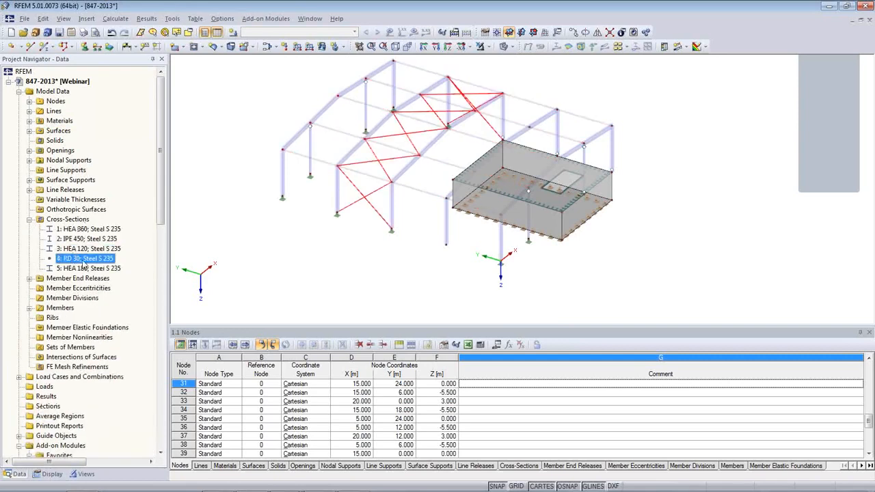
left_click(87, 249)
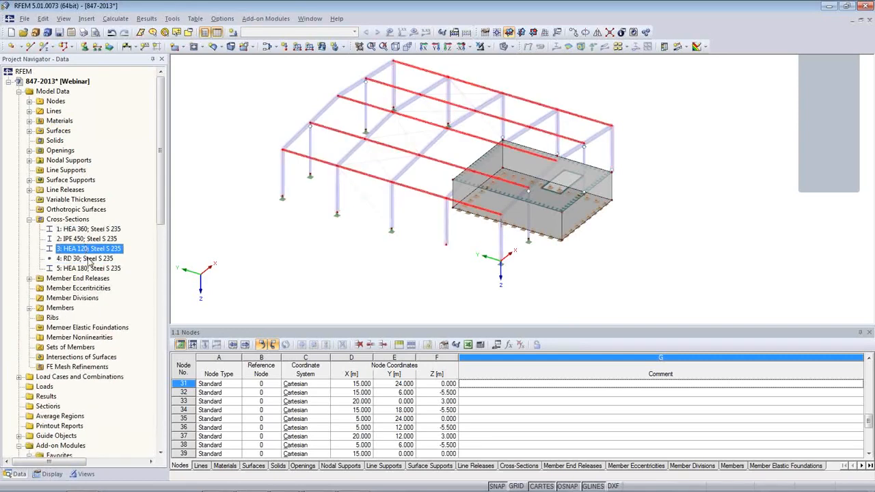
left_click(95, 260)
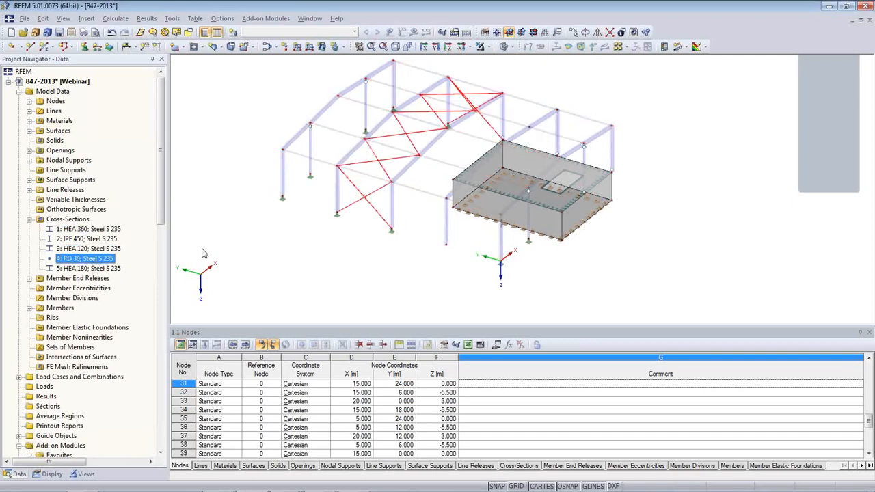
middle_click_drag(532, 245, 602, 277, "ctrl")
left_click(80, 269)
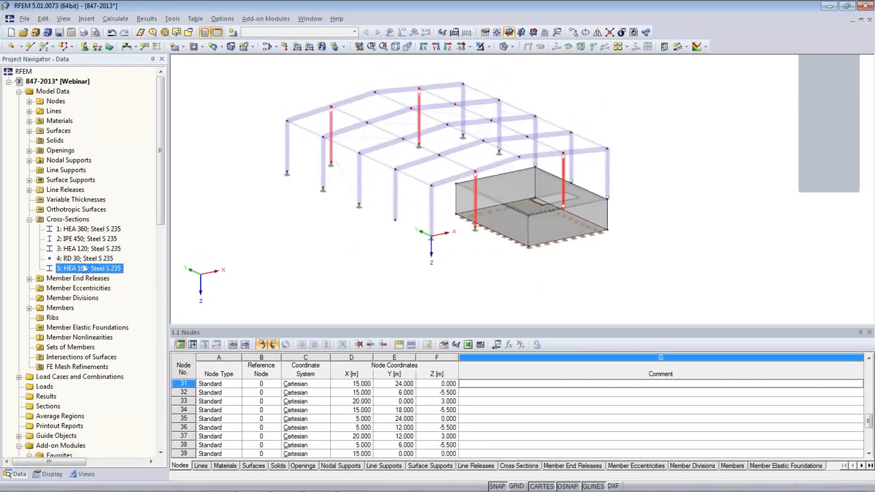
- Show the Cross-Sections table and go through its rows to highlight the members assigned to each section
left_click(179, 347)
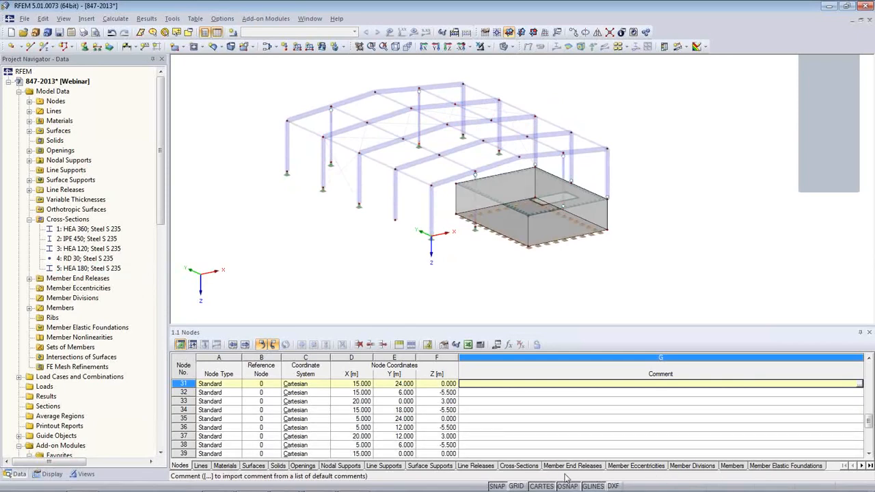
left_click(522, 466)
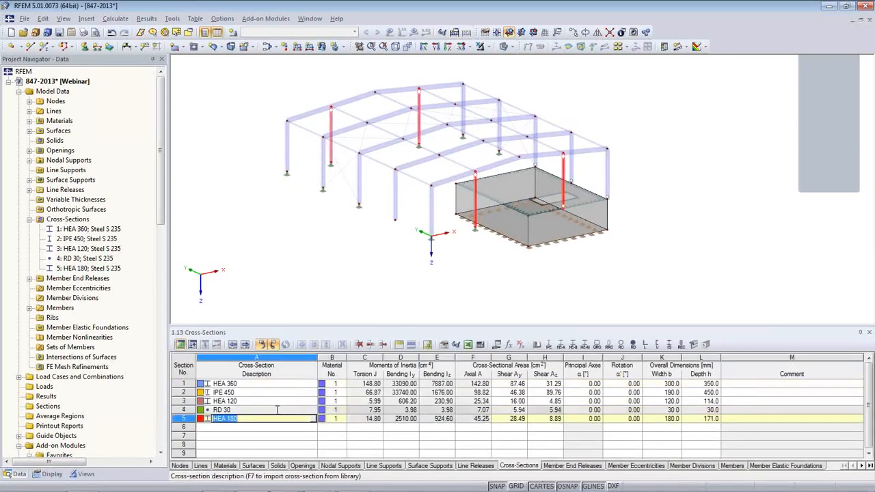
left_click(268, 384)
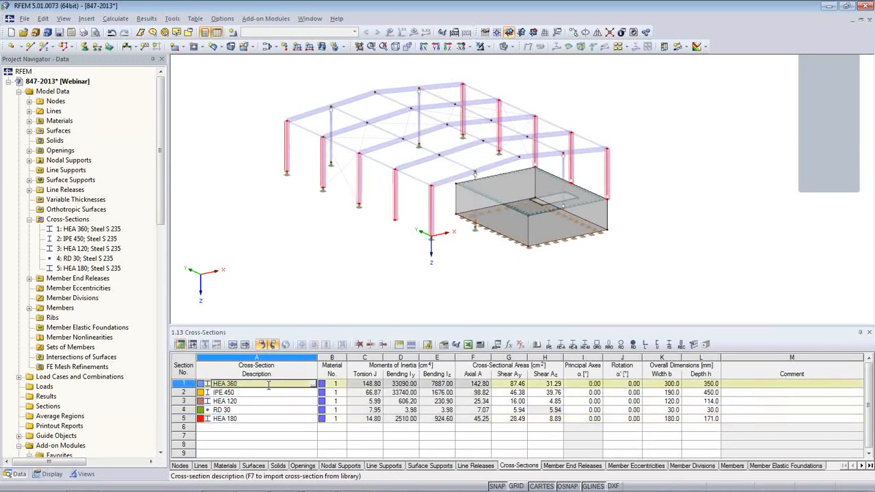
key("Down")
key("Down")
key("Down")
key("Down")
key("Up")
key("Up")
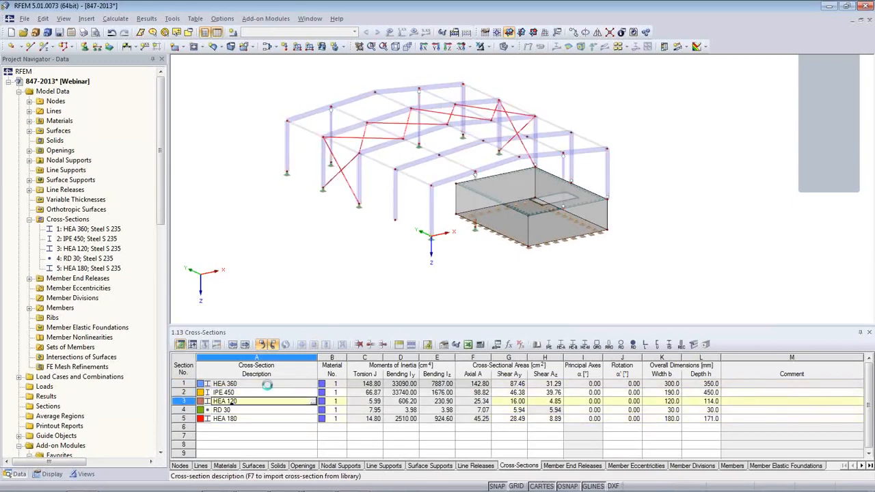
key("Up")
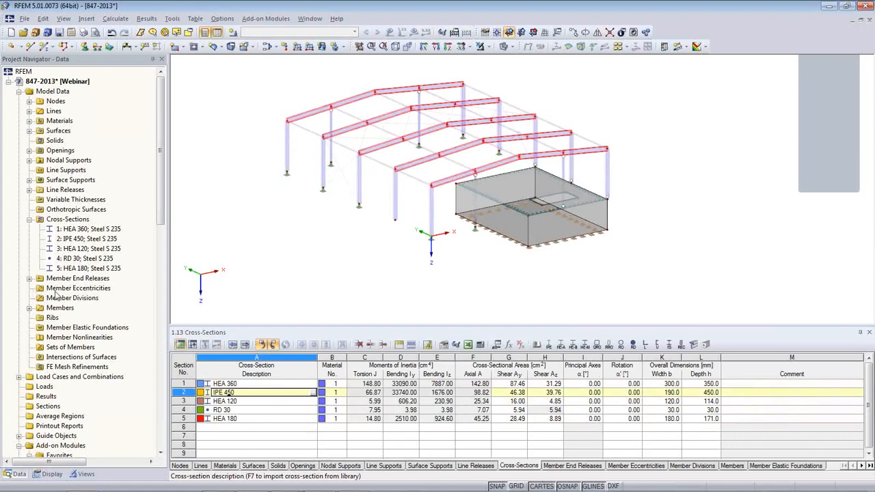
- Expand the member end releases in the model data and highlight the members using releases 1 and 2
left_click_drag(160, 212, 160, 240)
left_click(27, 210)
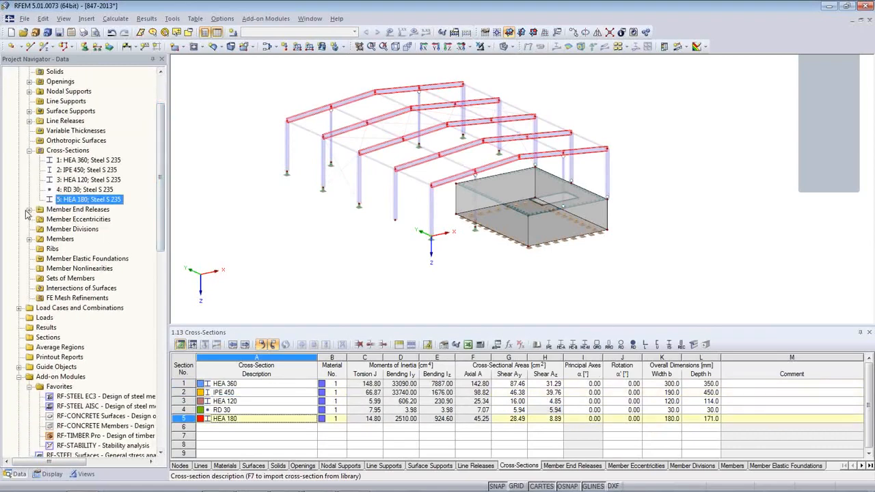
left_click(29, 209)
left_click(69, 219)
left_click(61, 229)
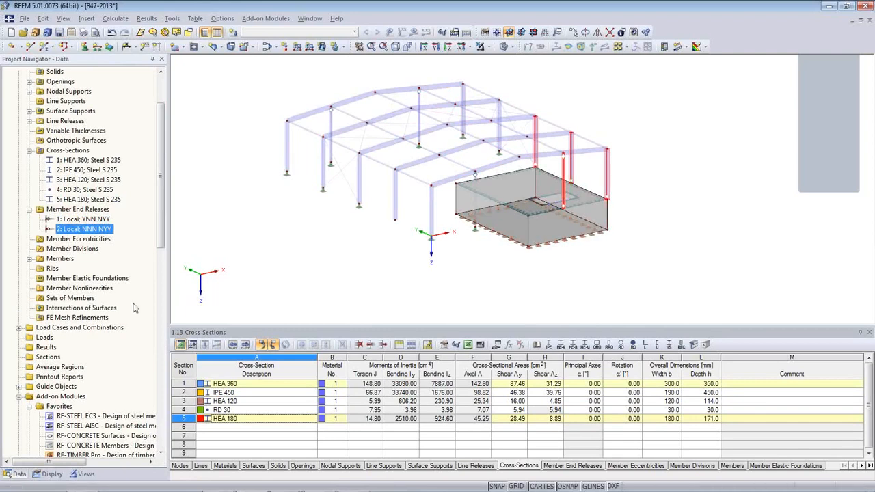
- Expand the load cases and combinations data, switch to the load tables and select the LC4 description in the Load Cases table
left_click(20, 328)
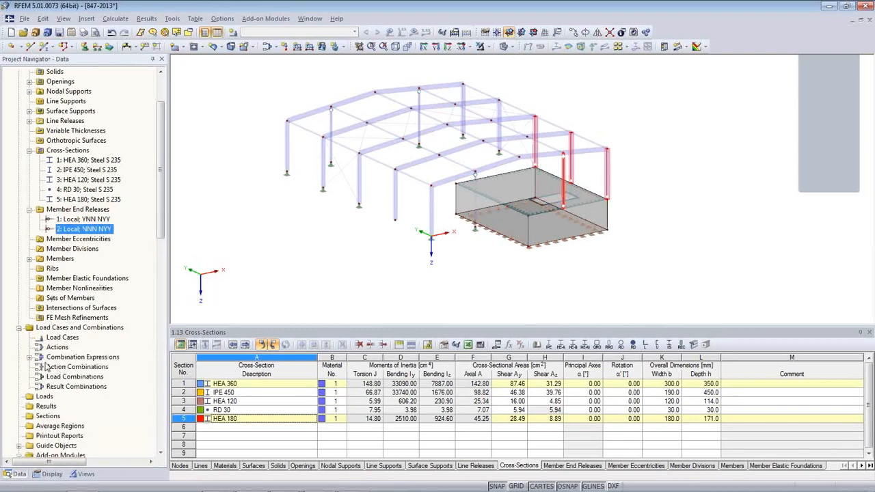
left_click(239, 280)
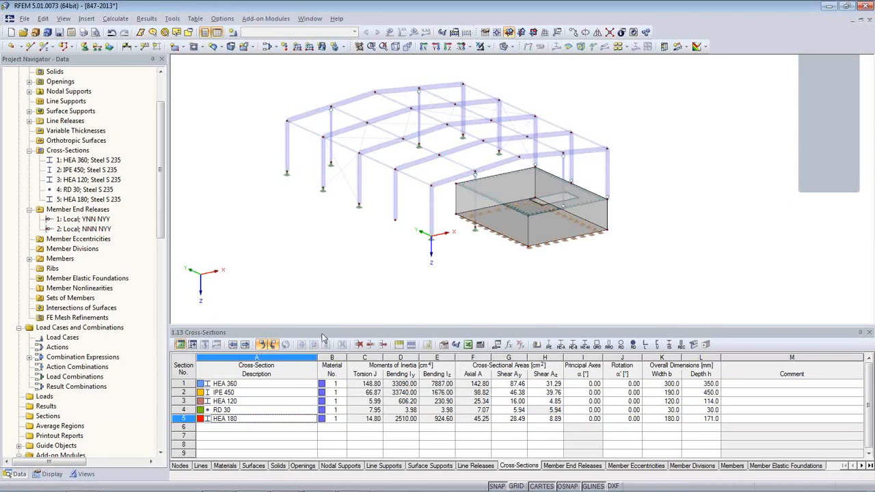
middle_click_drag(326, 282, 333, 311)
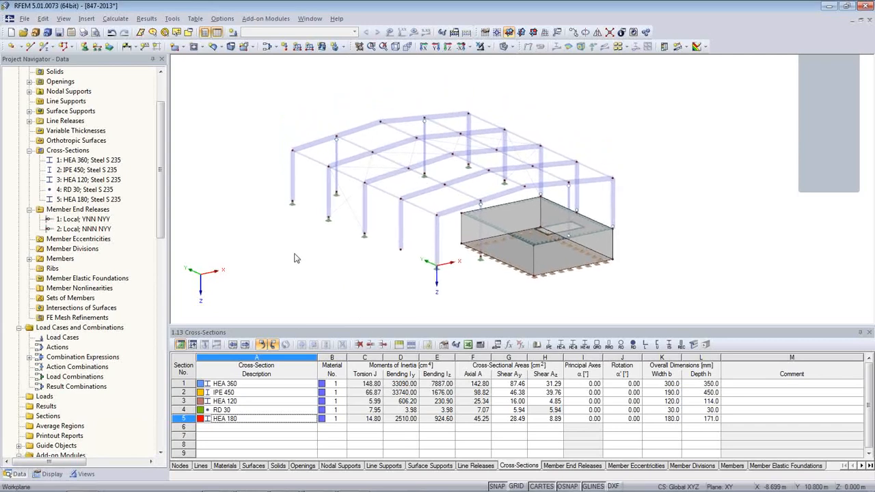
left_click(192, 345)
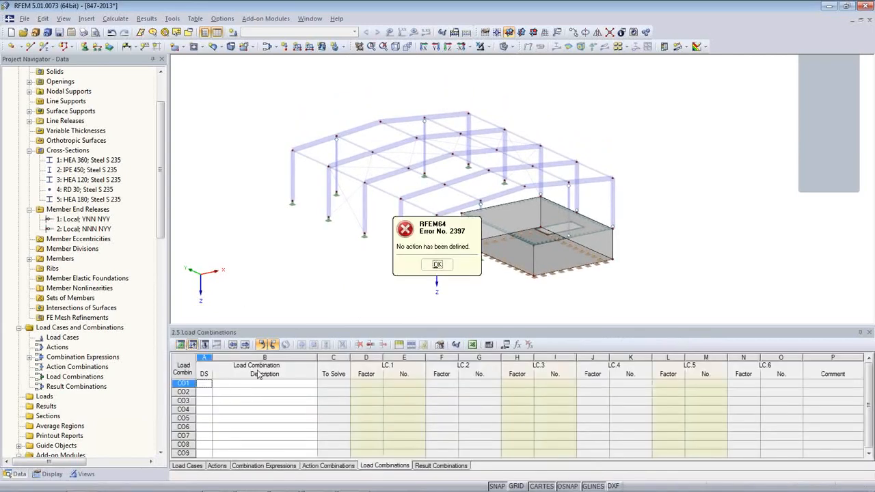
left_click(437, 264)
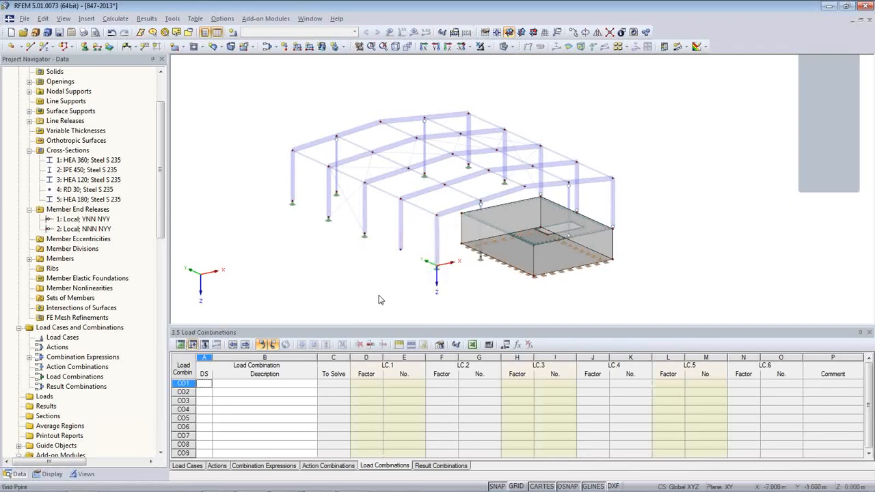
left_click(186, 467)
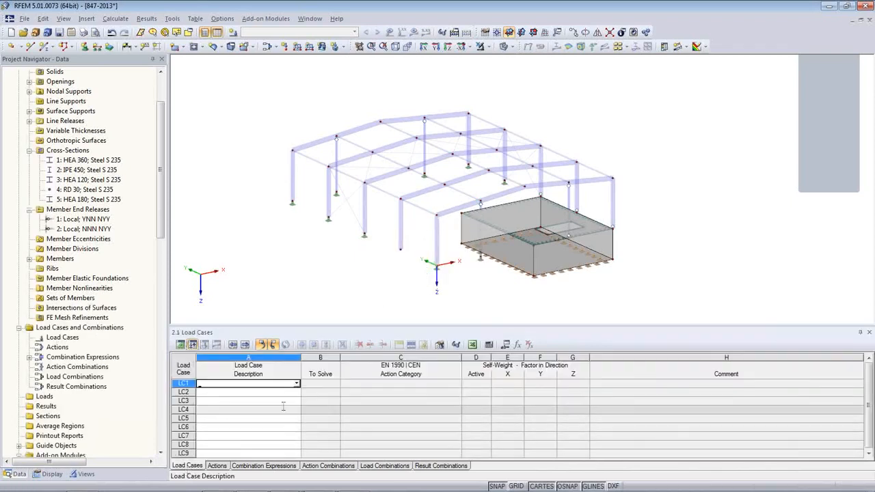
left_click(224, 408)
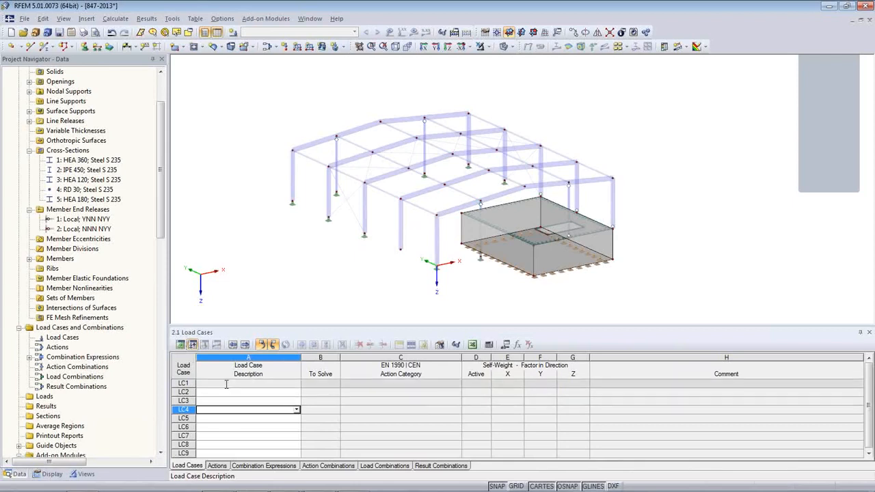
- Define load case LC1 as Self-weight and LC2 as Snow in the Load Cases table
left_click(193, 345)
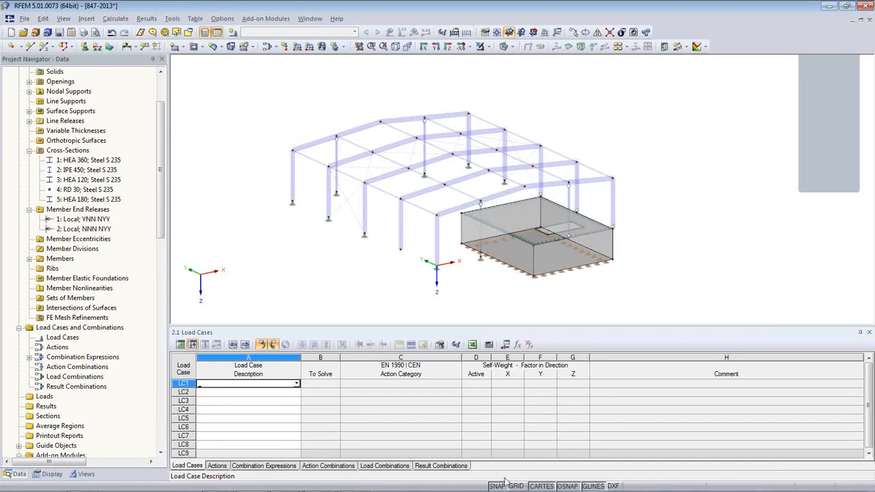
left_click(298, 385)
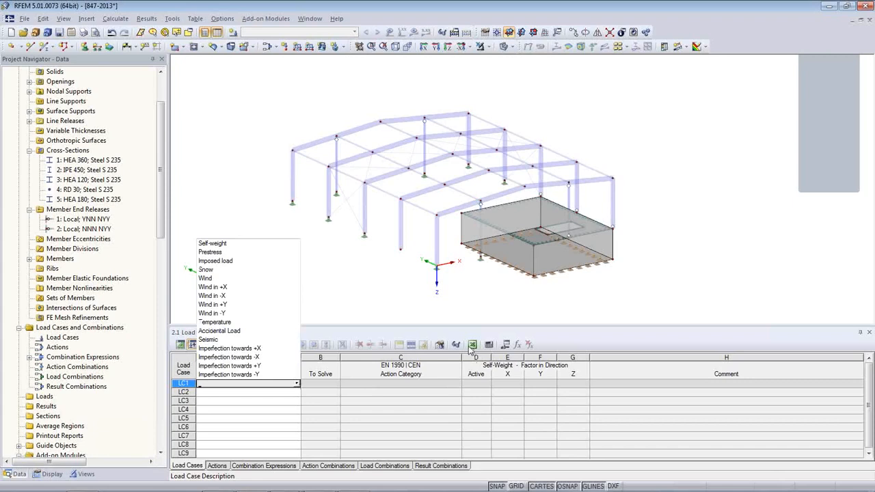
left_click(236, 244)
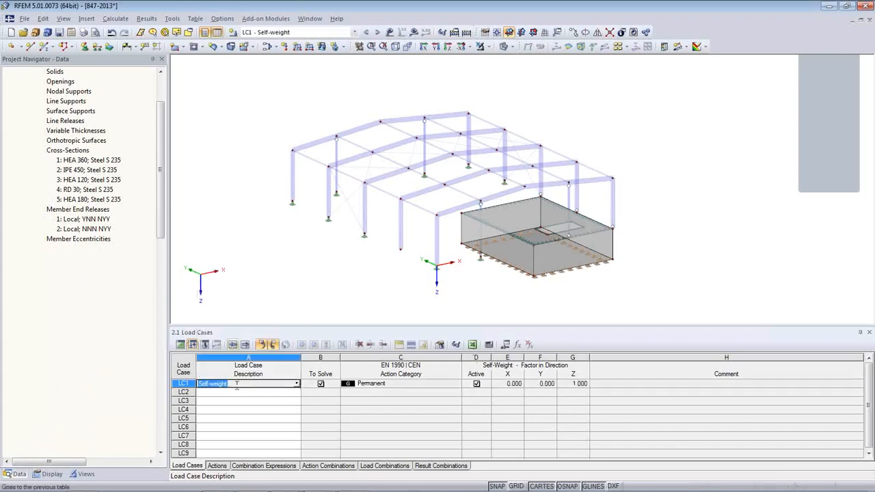
left_click(239, 391)
left_click(292, 391)
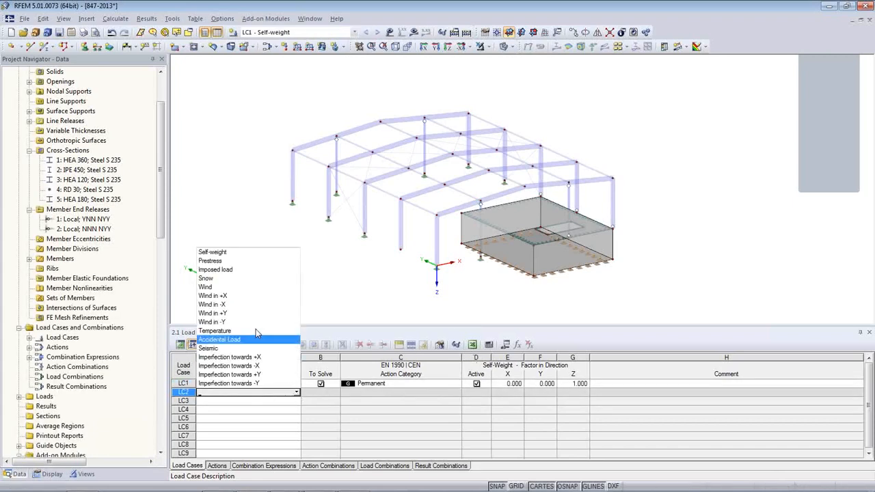
left_click(244, 278)
- Define load case LC3 as Wind and LC4 as Imposed load, and return to the LC1 description
left_click(246, 401)
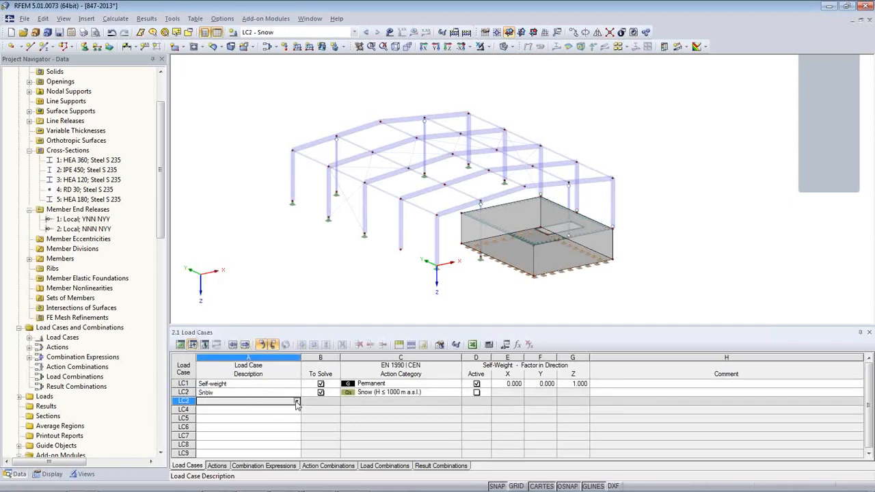
left_click(296, 402)
left_click(237, 300)
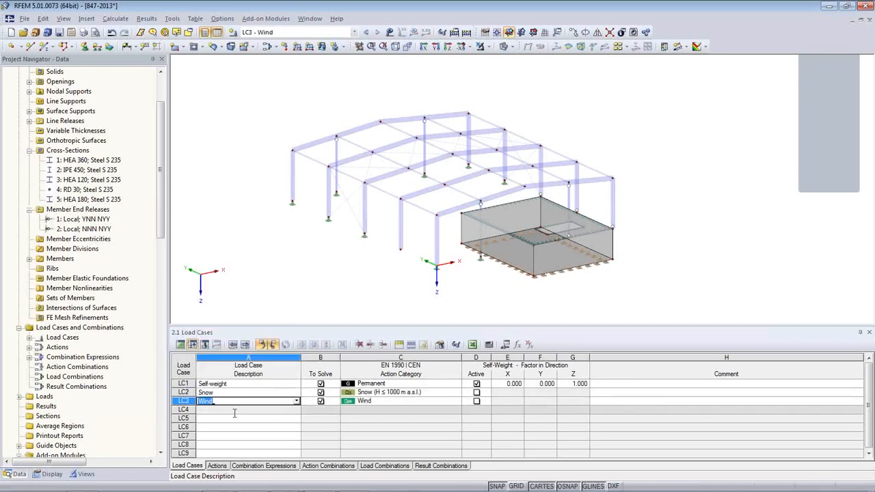
left_click(234, 410)
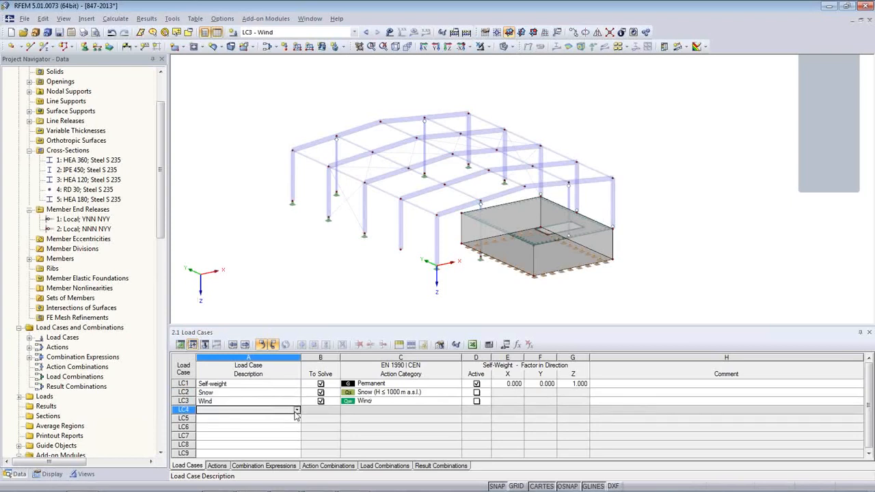
left_click(297, 410)
left_click(229, 287)
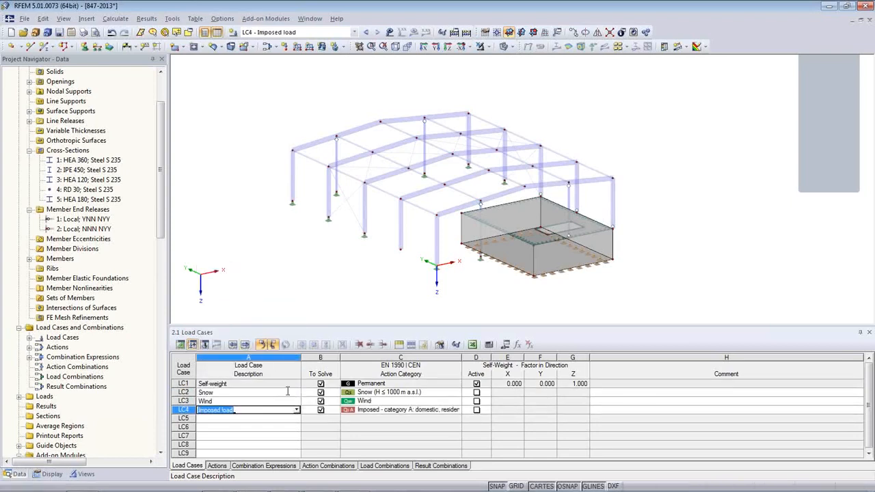
left_click(266, 392)
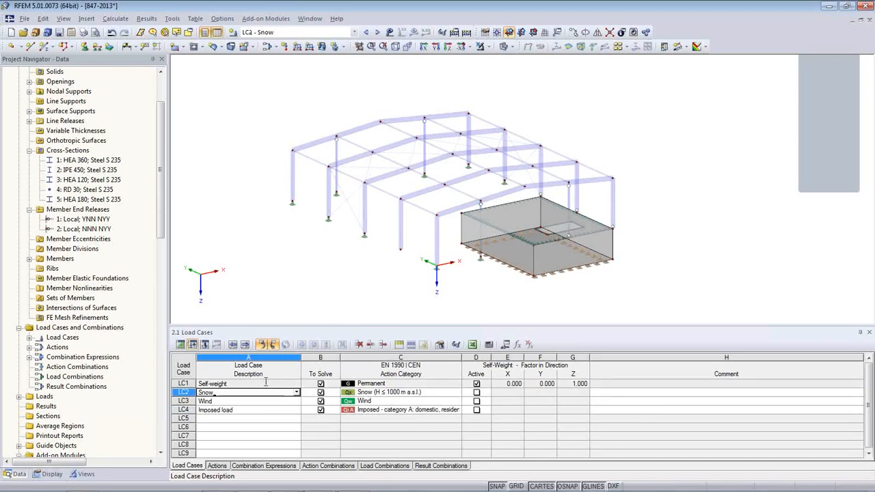
left_click(266, 383)
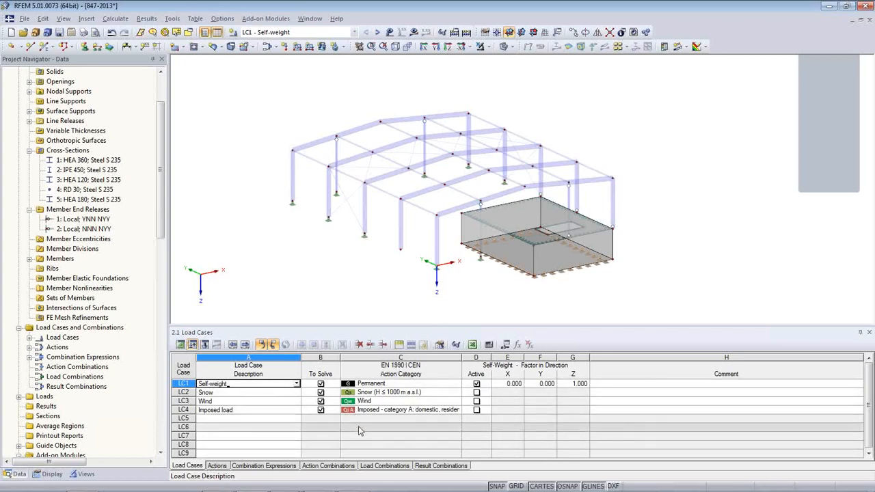
- Show the actions, and exclude the SLS Characteristic, Frequent and Quasi-permanent combination expressions from use, leaving only ULS active
left_click(219, 467)
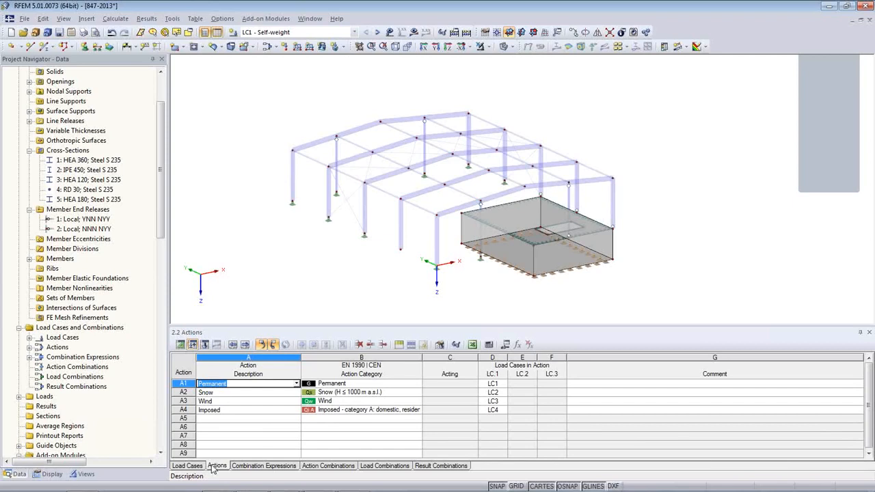
left_click(263, 466)
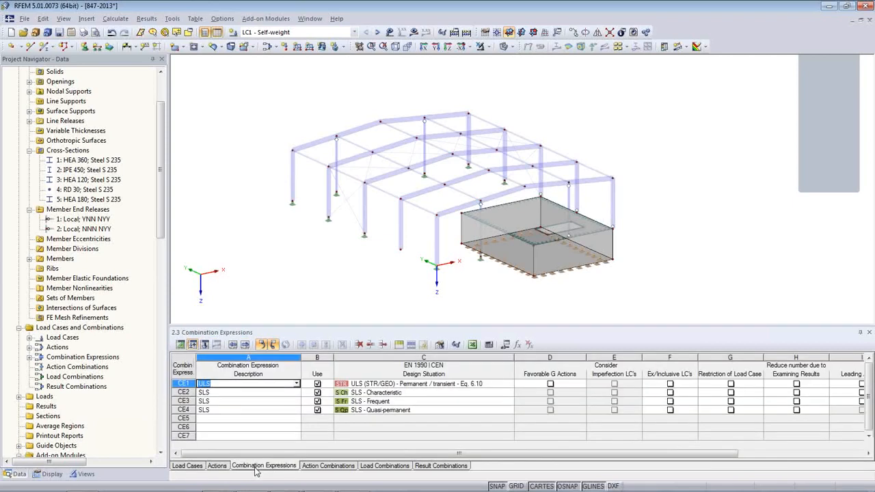
left_click(318, 393)
left_click(317, 402)
left_click(317, 410)
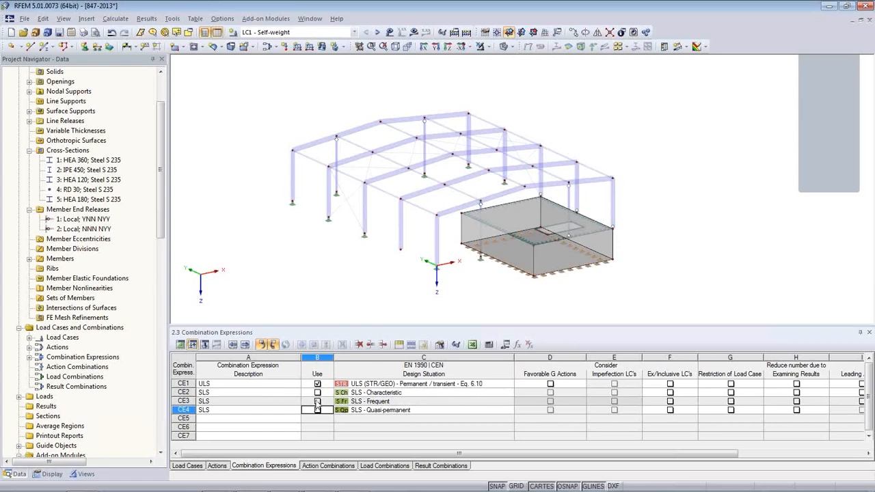
- Generate the action and load combinations, enlarge the table area and go through load combinations CO3, CO4, CO6 and CO9
left_click(327, 466)
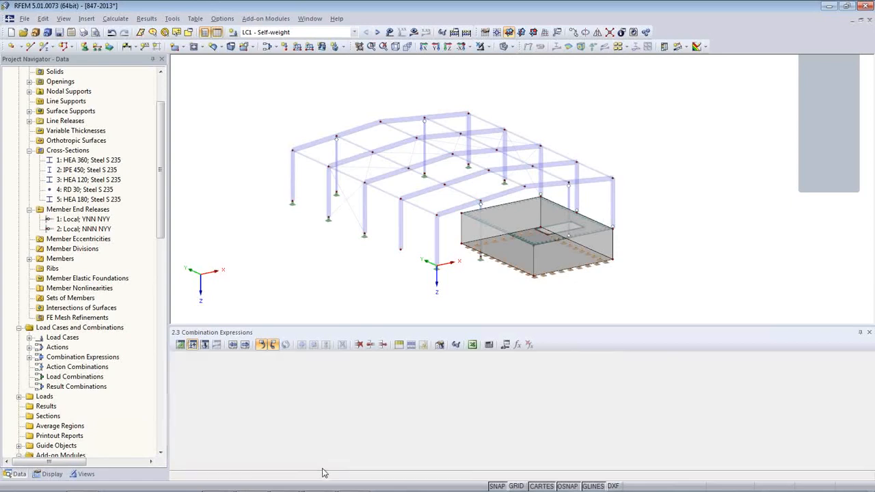
left_click_drag(334, 326, 334, 176)
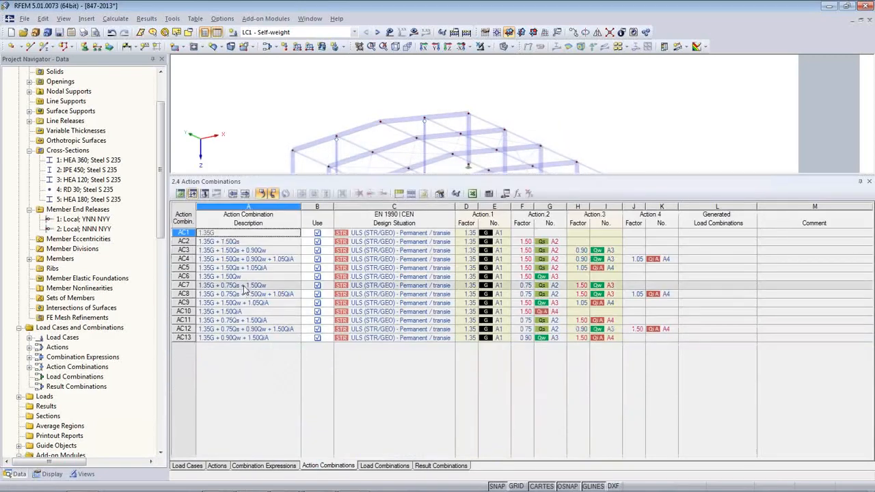
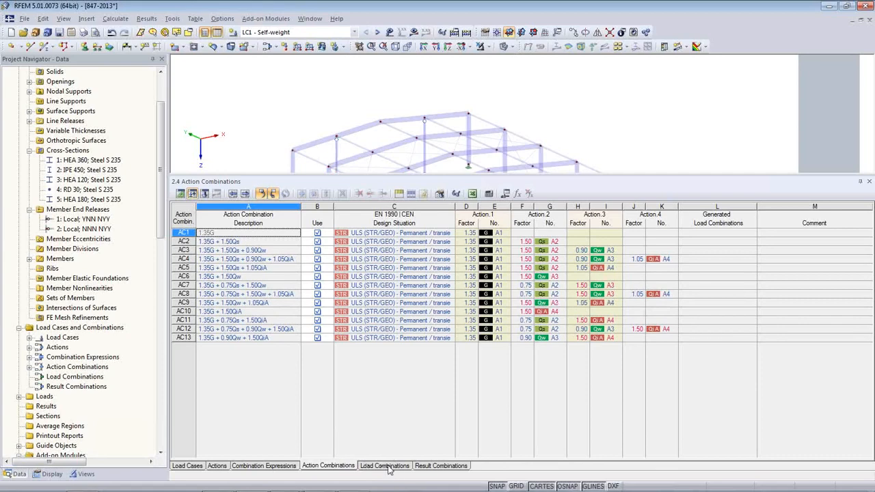
left_click(386, 467)
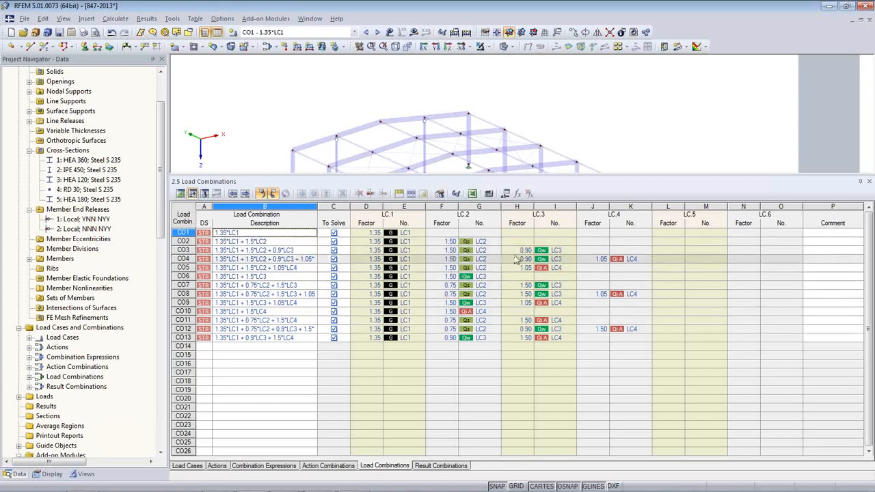
left_click(288, 250)
left_click(287, 260)
left_click(288, 276)
left_click(290, 303)
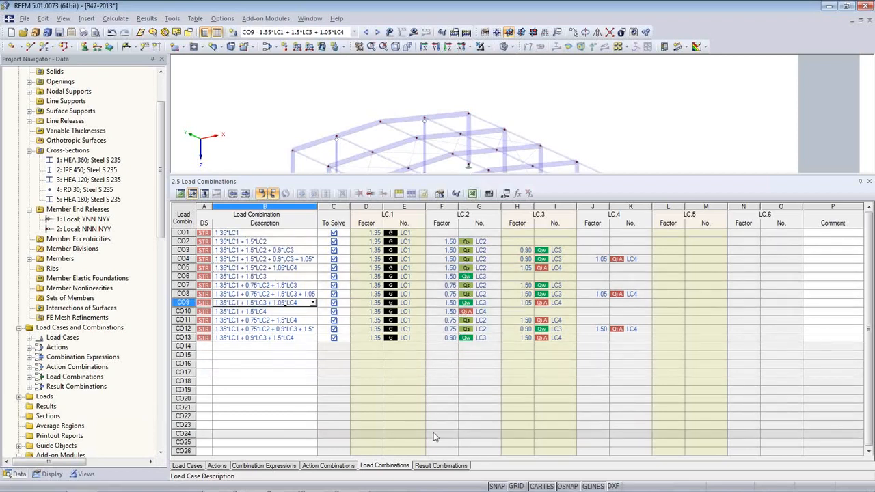
- Shrink and close the table area, and make LC1 - Self-weight the current load case
left_click_drag(424, 174, 423, 312)
middle_click_drag(399, 258, 619, 205)
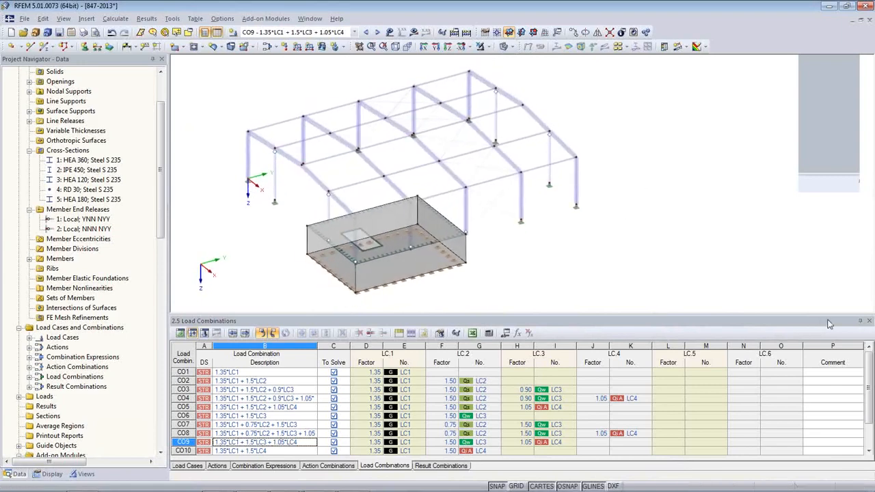
left_click(867, 323)
middle_click_drag(478, 329, 487, 366)
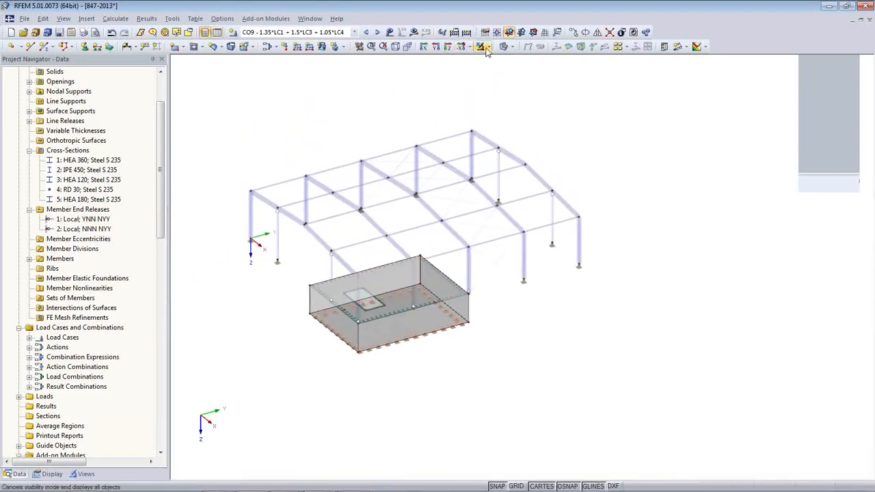
left_click(409, 47)
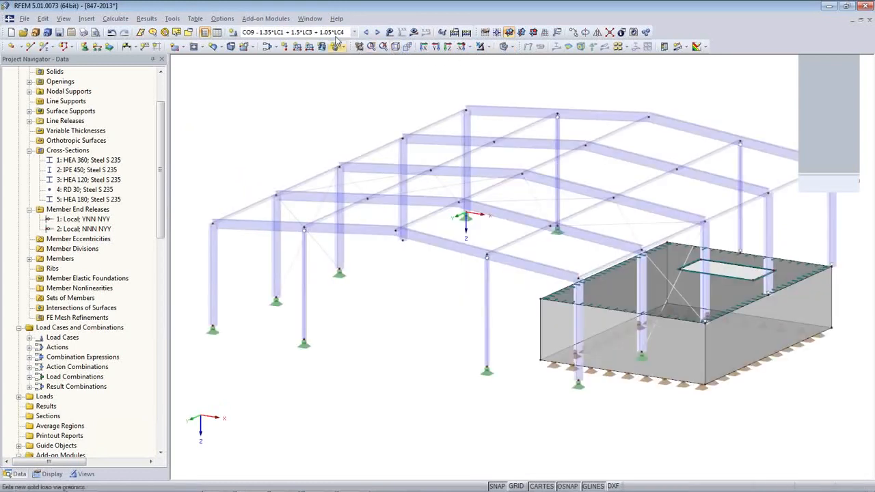
left_click(353, 32)
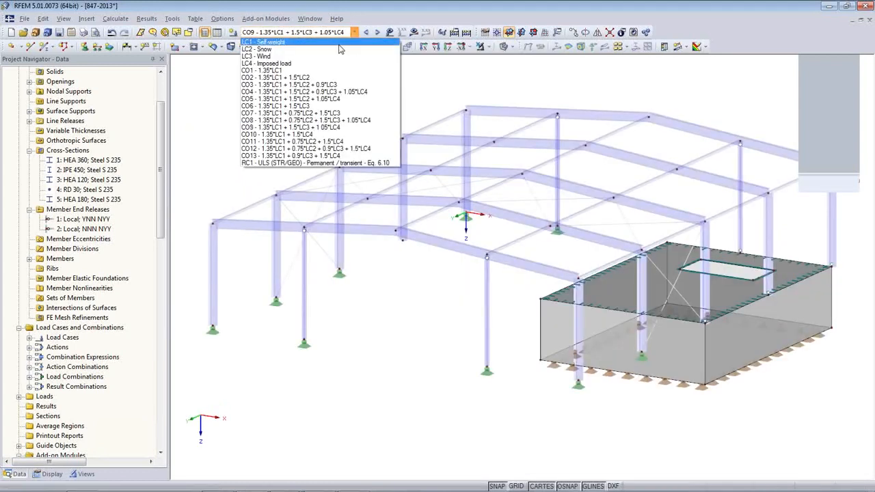
left_click(338, 43)
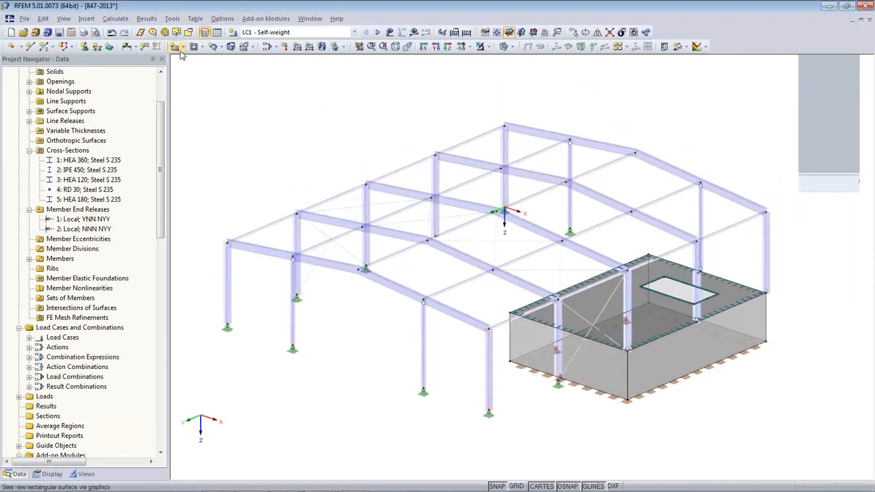
- Start generating member loads from area loads via planes, remove the listed plane 22,2,5,25 and set the magnitude to 0.30 kN/m²
left_click(175, 20)
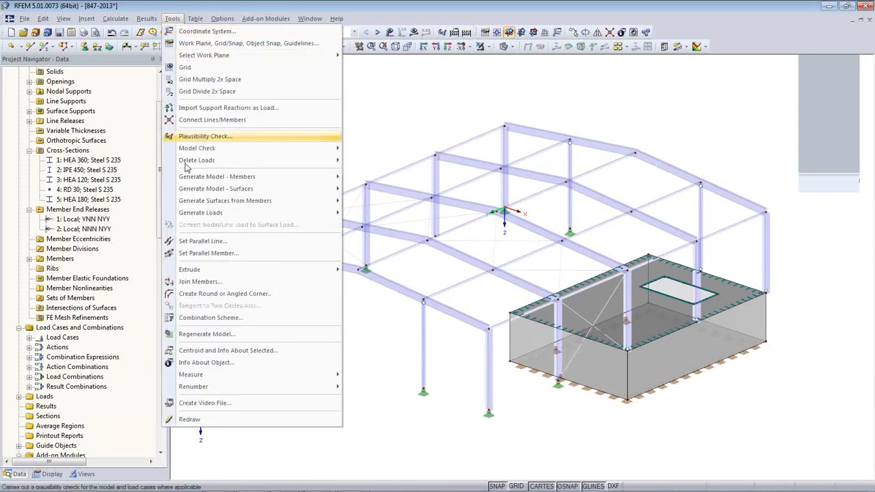
mouse_move(209, 220)
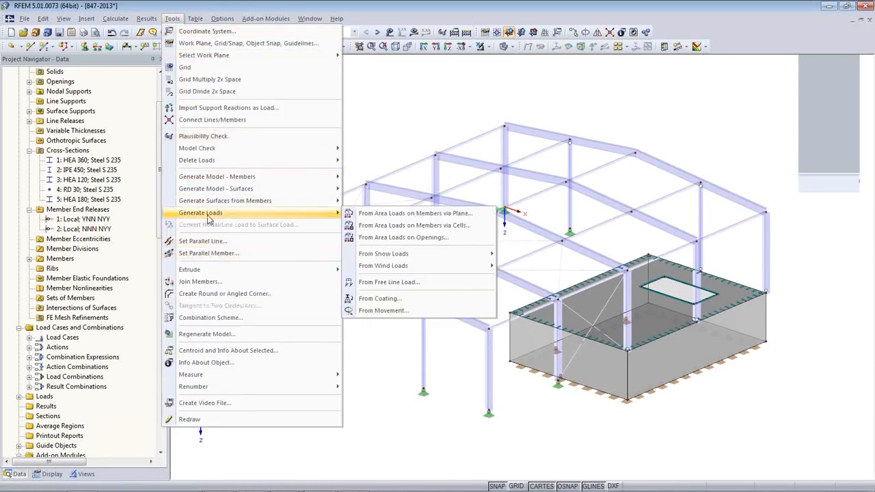
left_click(395, 214)
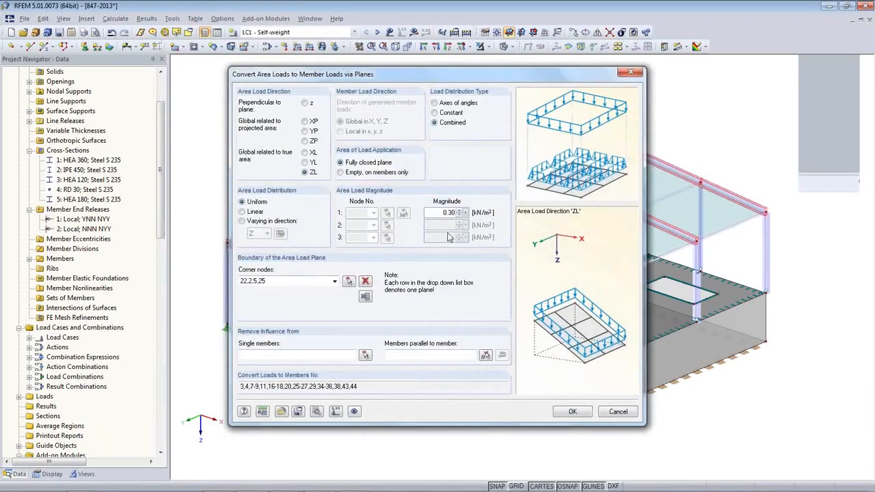
left_click(365, 281)
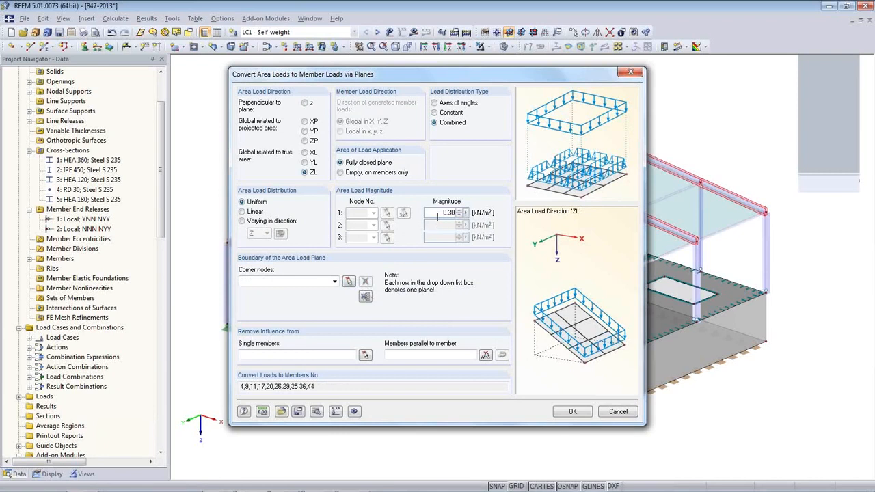
left_click_drag(435, 213, 495, 215)
type("0")
left_click(349, 282)
left_click(226, 243)
left_click(504, 126)
left_click(635, 152)
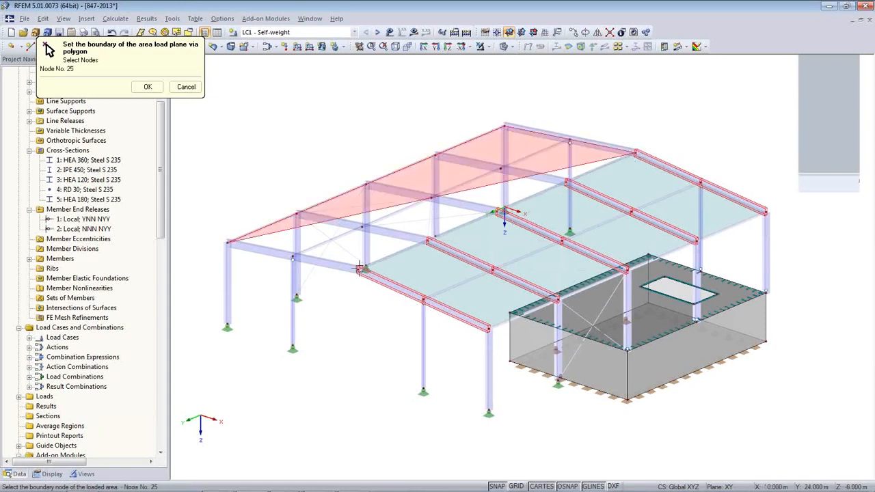
left_click(362, 268)
left_click(226, 242)
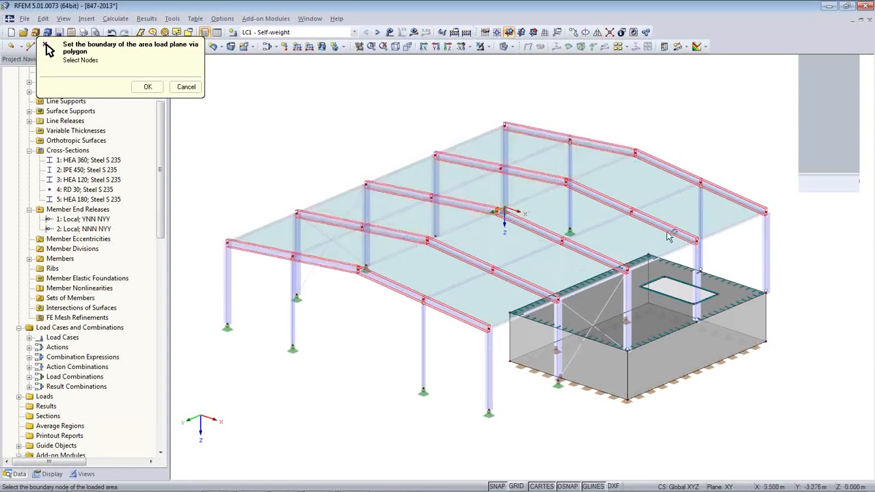
left_click(186, 87)
- Remove all listed area load planes and define a plane over the roof slope away from the basement by its four corner nodes
left_click(365, 298)
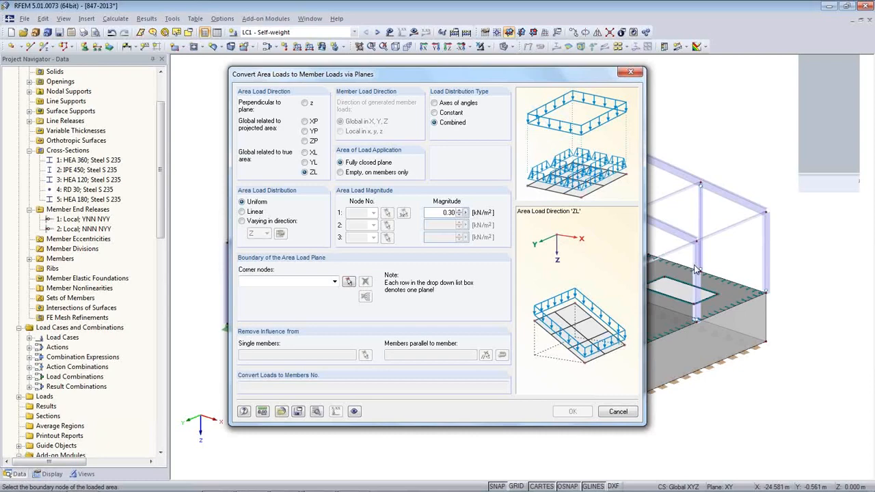
left_click(349, 281)
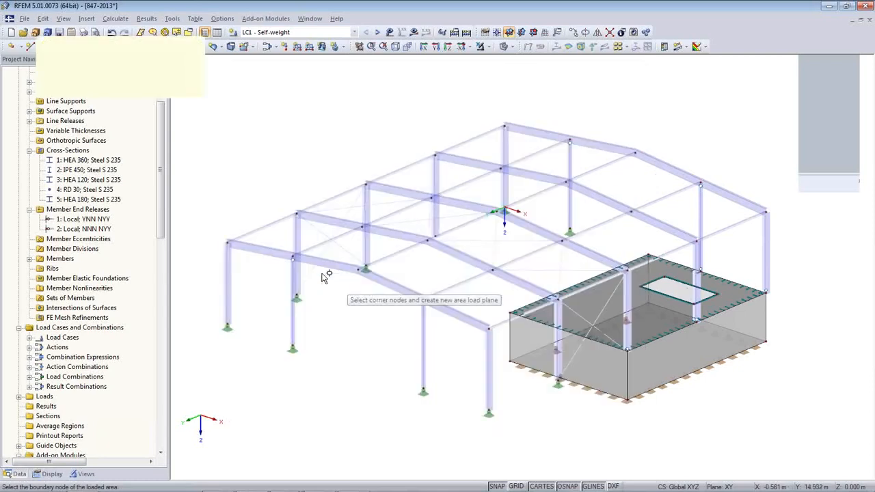
left_click(230, 244)
left_click(505, 125)
left_click(637, 153)
left_click(360, 266)
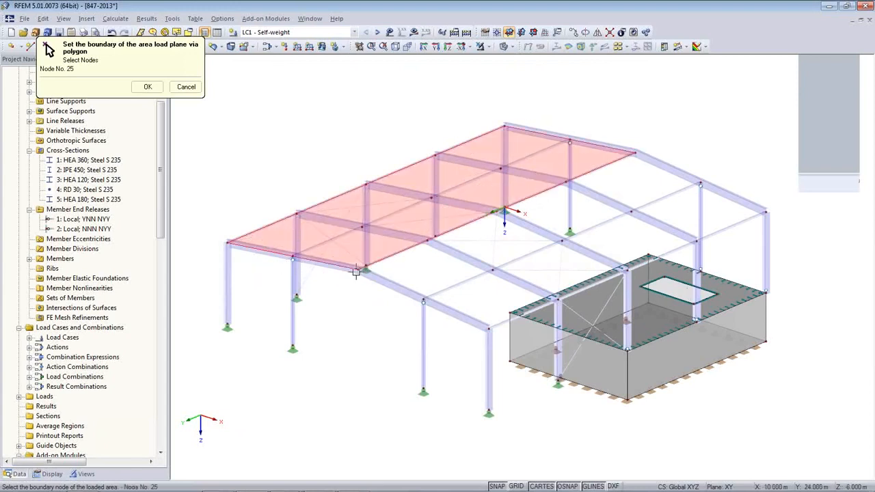
left_click(232, 244)
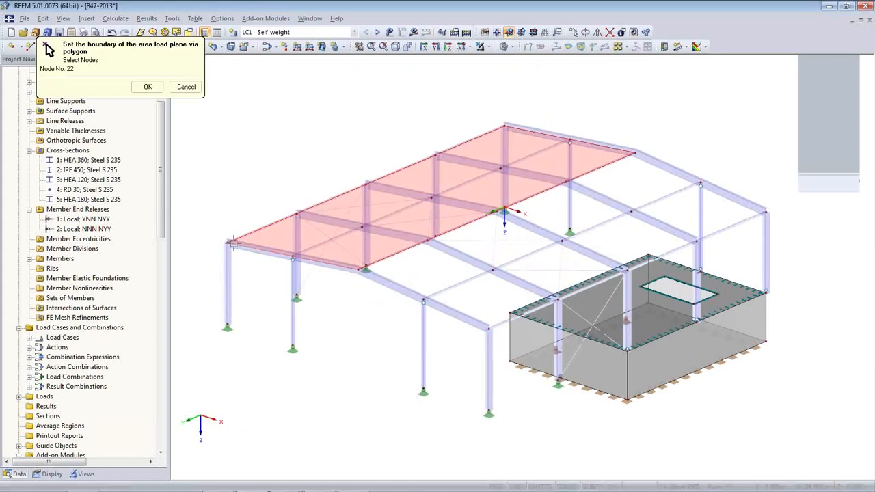
- Define a second area load plane over the roof slope on the basement side by its four corner nodes, and finish the plane selection
left_click(636, 152)
left_click(763, 216)
left_click(489, 328)
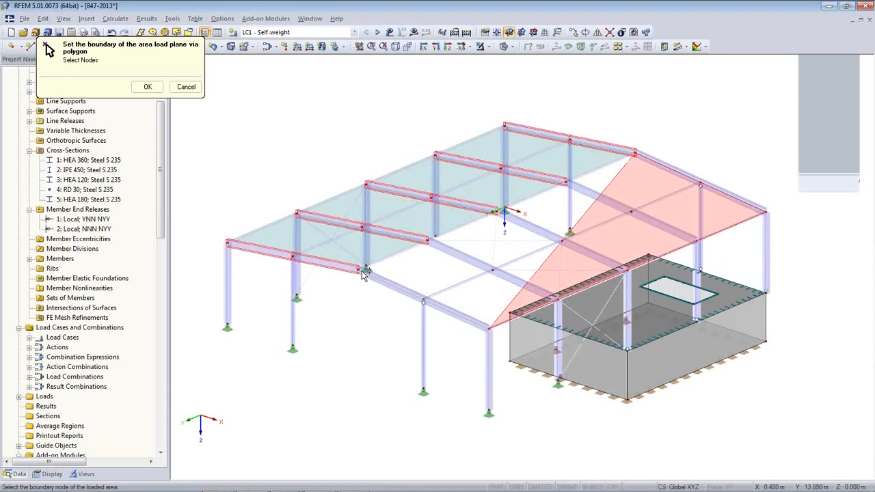
left_click(364, 269)
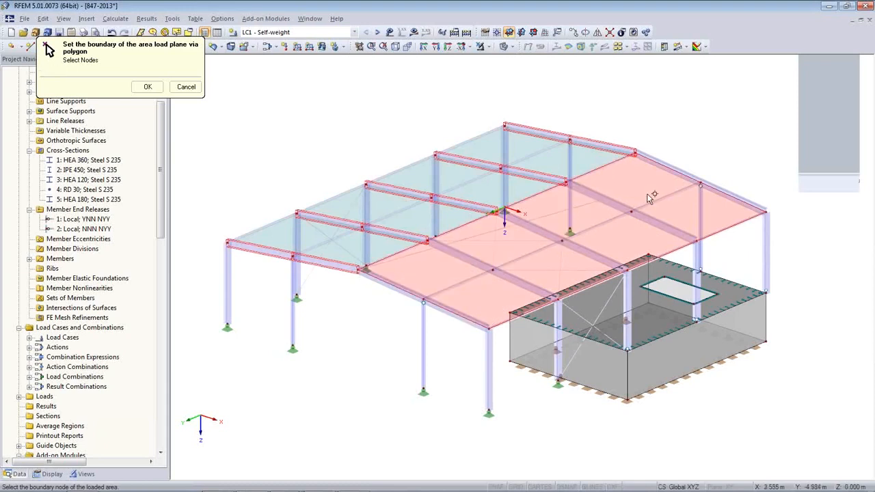
left_click(634, 153)
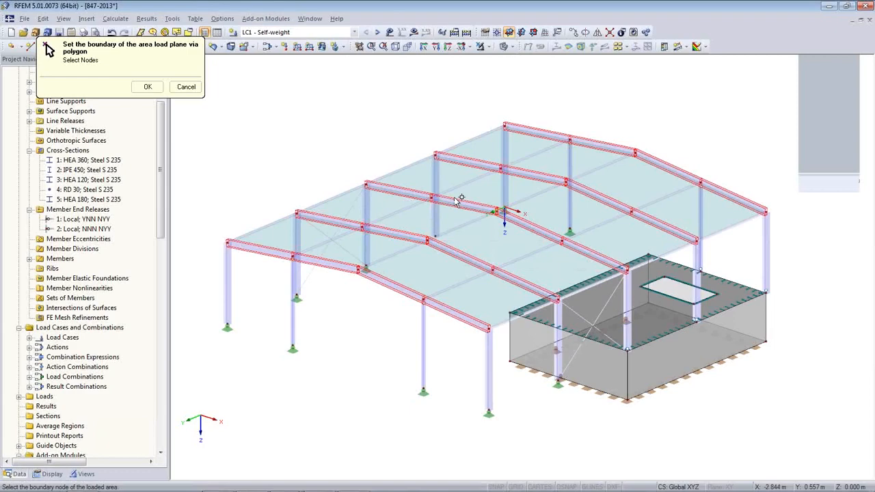
left_click(148, 87)
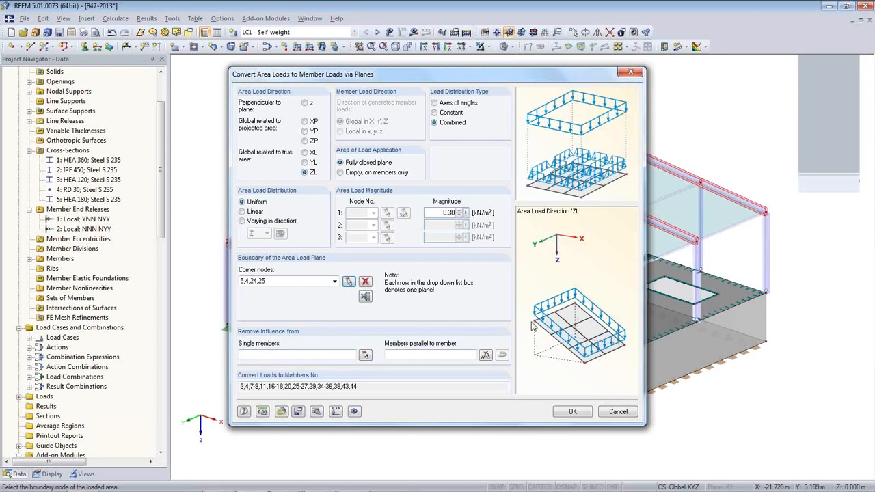
- Compare the YL and ZP load directions, set the area load direction to ZL and generate the member loads
left_click(304, 163)
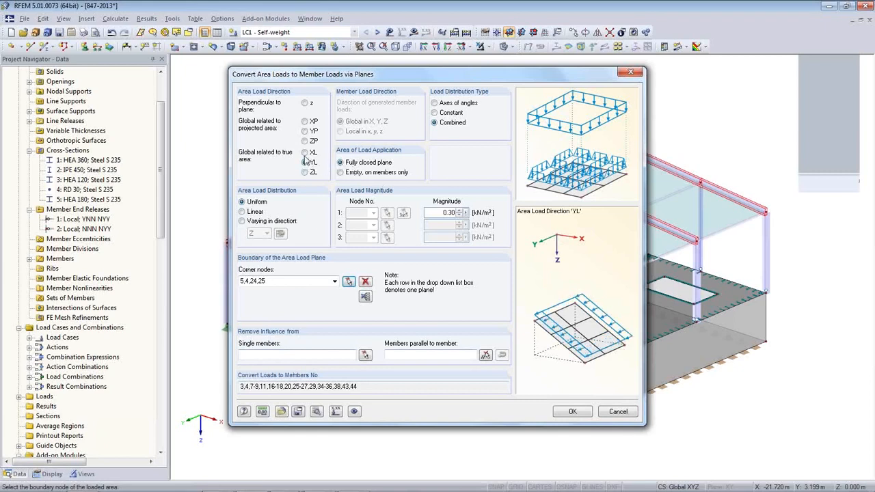
left_click(304, 141)
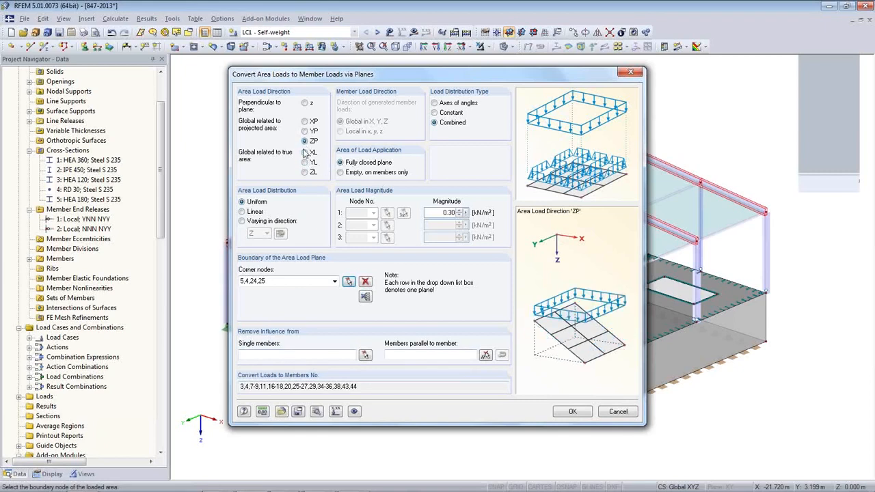
left_click(305, 172)
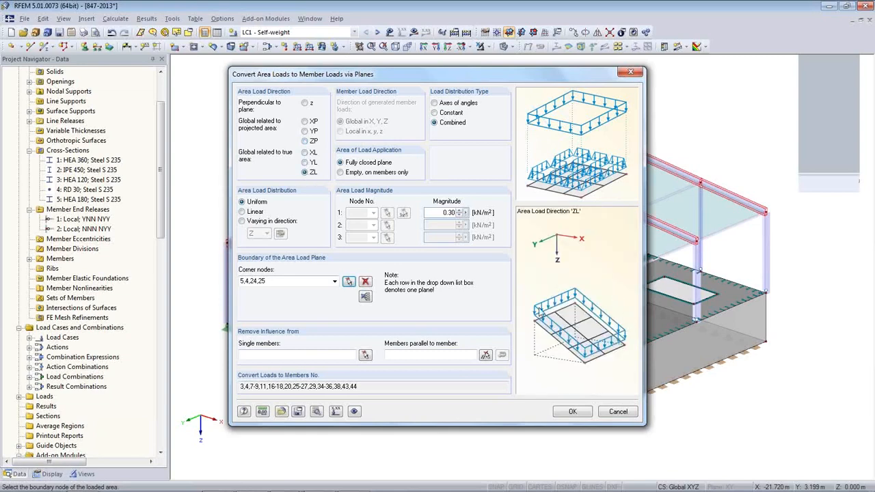
left_click(577, 416)
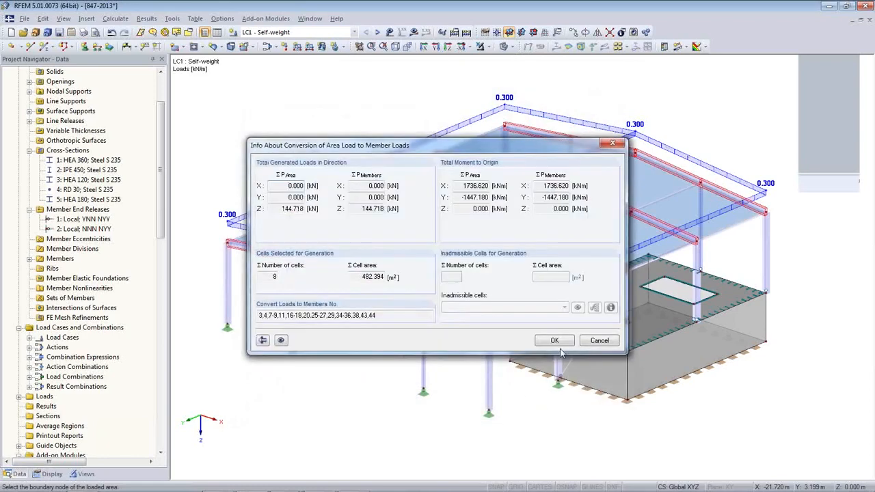
left_click(565, 347)
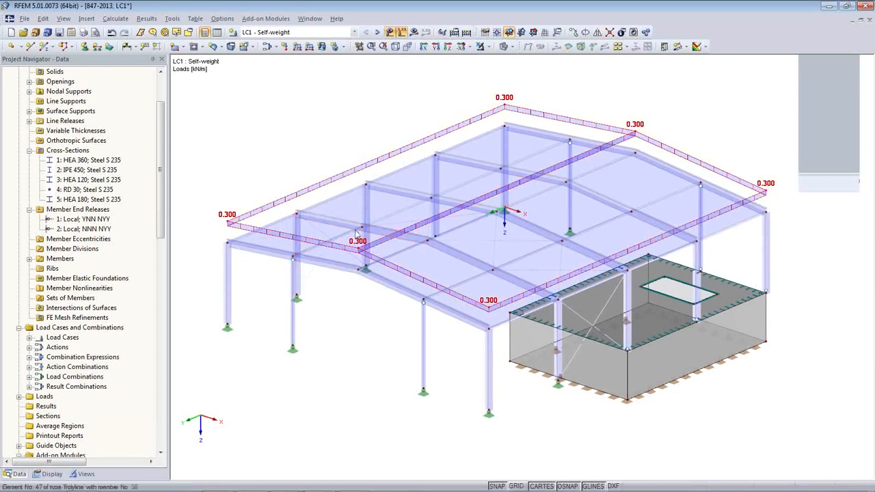
- Display the generated roof loads separately on the members to examine them, and switch back to the area load display
right_click(282, 206)
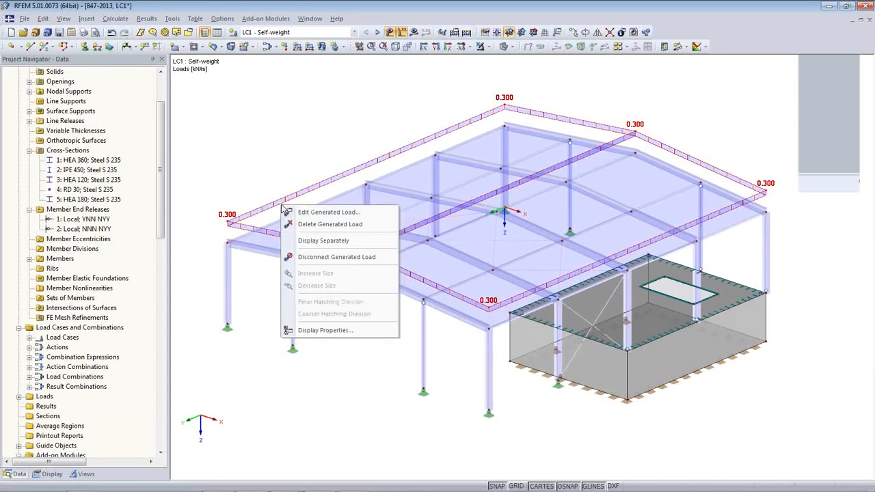
left_click(305, 242)
mouse_move(397, 332)
middle_mouse_down("ctrl")
mouse_move(371, 271)
mouse_move(175, 246)
mouse_move(334, 255)
mouse_move(411, 233)
mouse_move(339, 305)
mouse_move(197, 272)
mouse_move(215, 315)
mouse_move(338, 292)
mouse_move(323, 179)
middle_mouse_up("ctrl")
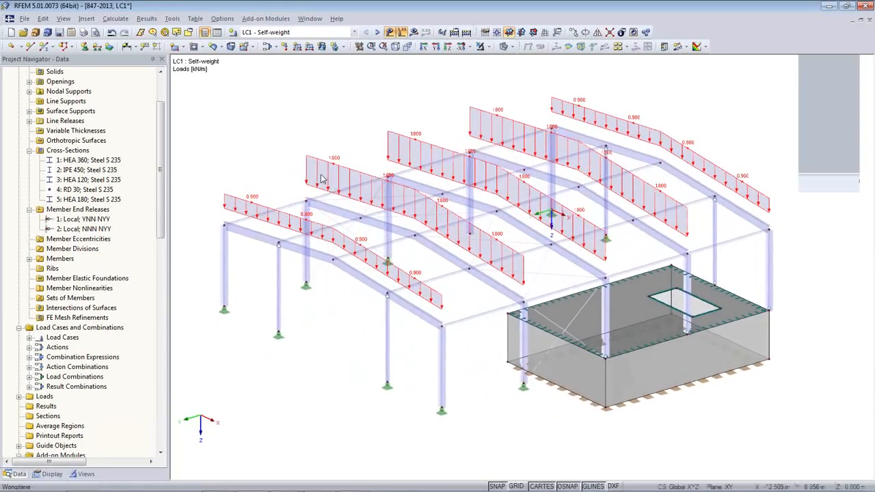
right_click(272, 172)
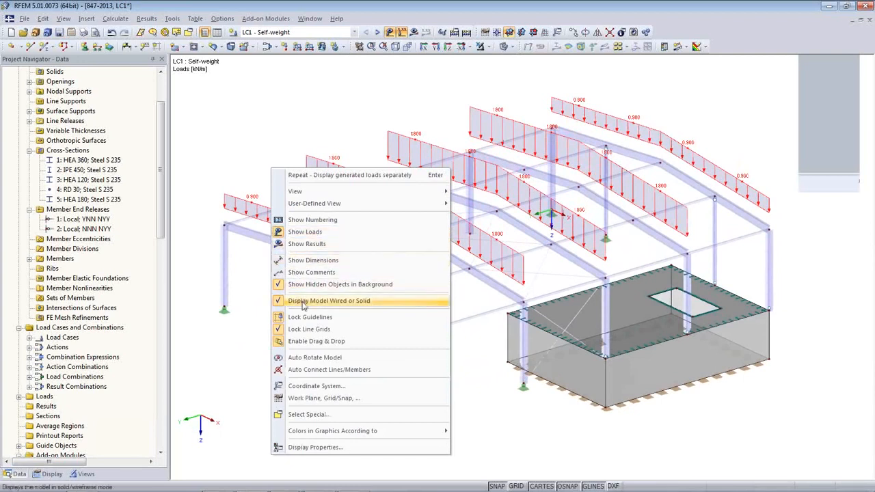
right_click(249, 206)
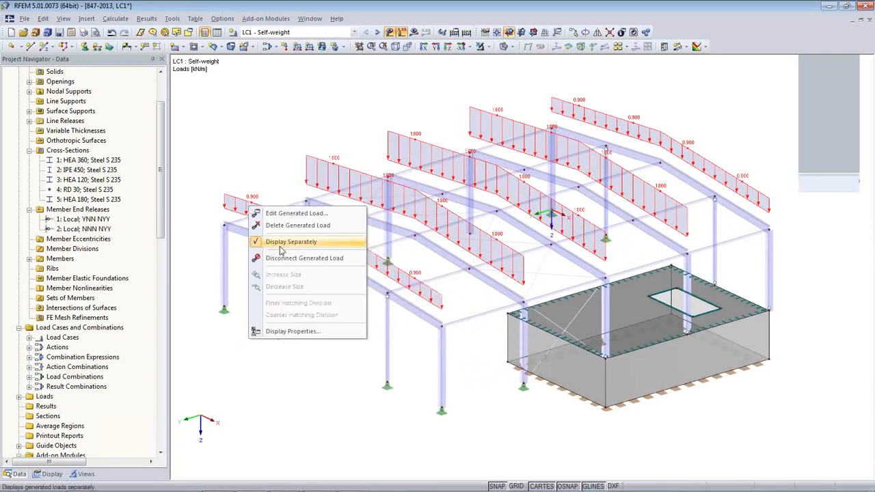
left_click(260, 245)
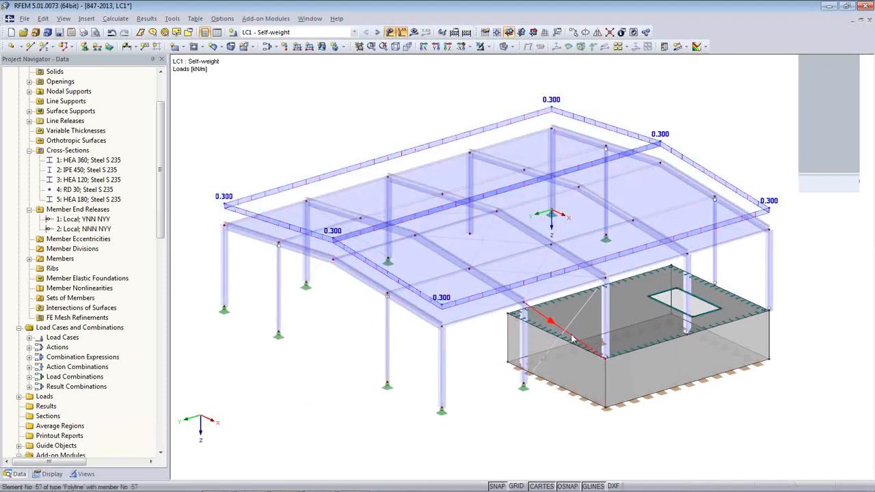
- Apply a uniform surface load of 3.5 kN/m² in direction ZL to the basement's top slab
left_click(321, 46)
double_click(335, 309)
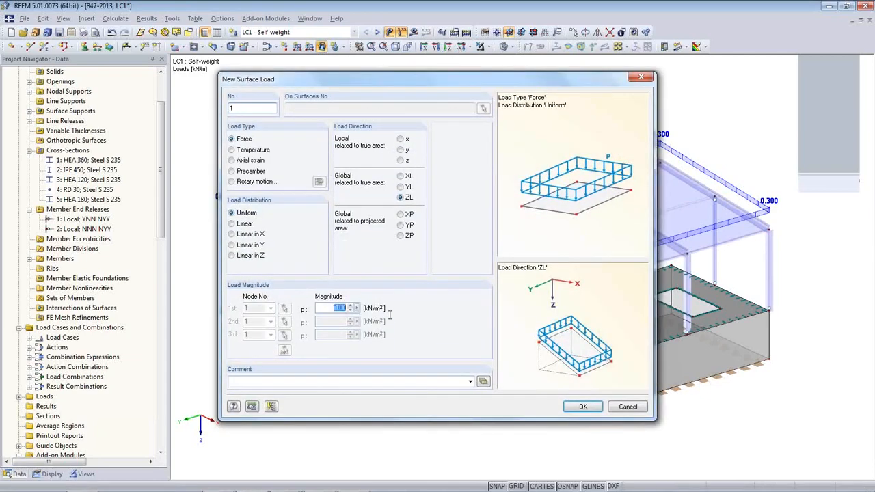
type("3.5")
left_click(582, 407)
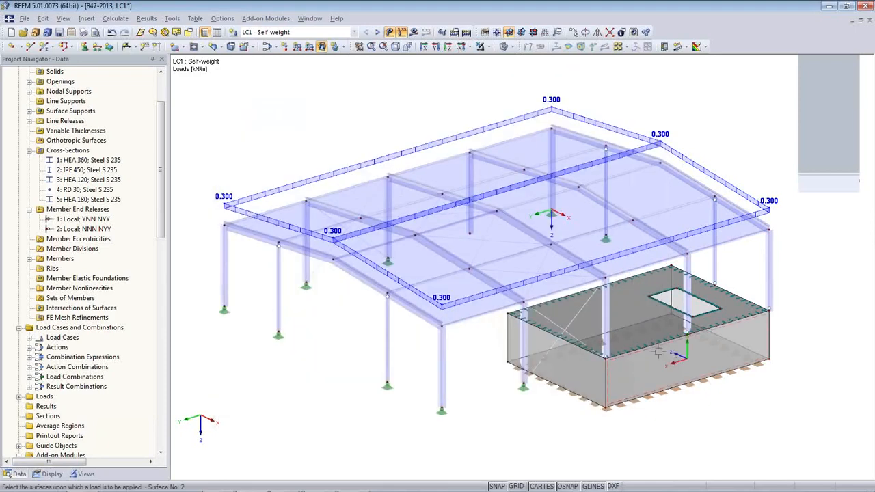
left_click(635, 327)
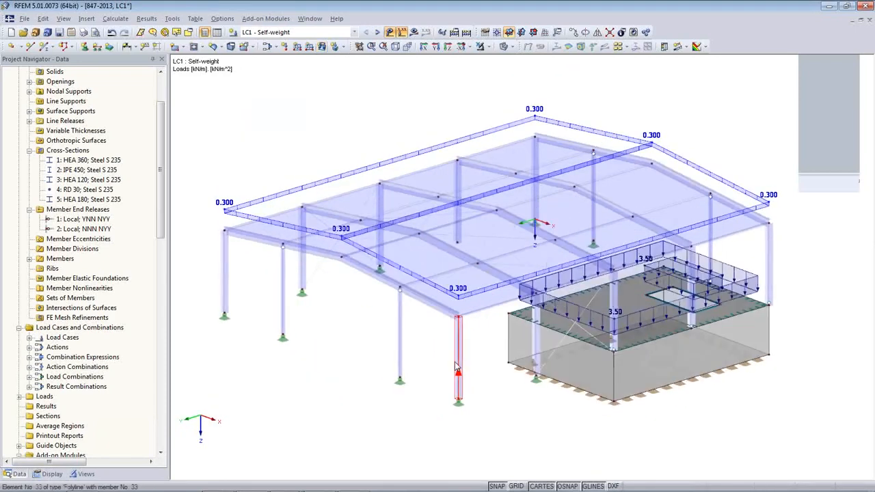
- Make LC2 - Snow the current load case and start generating snow loads for a duopitch roof
left_click(378, 34)
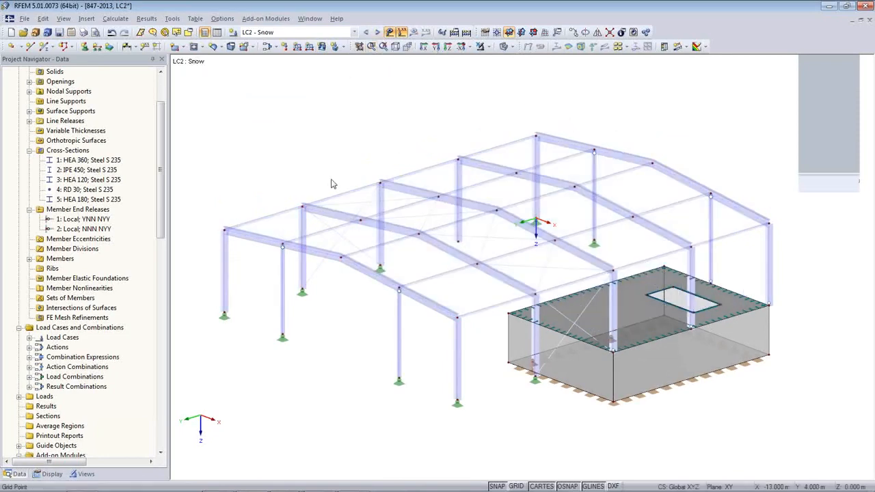
left_click(172, 19)
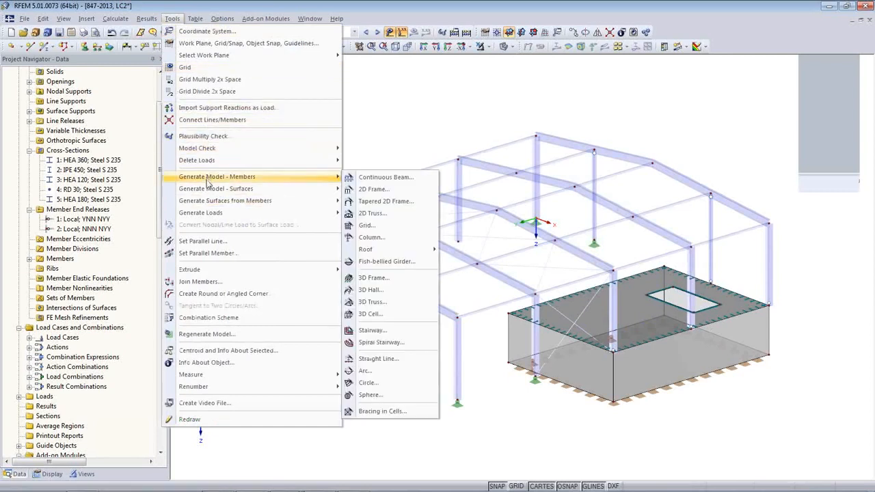
mouse_move(214, 218)
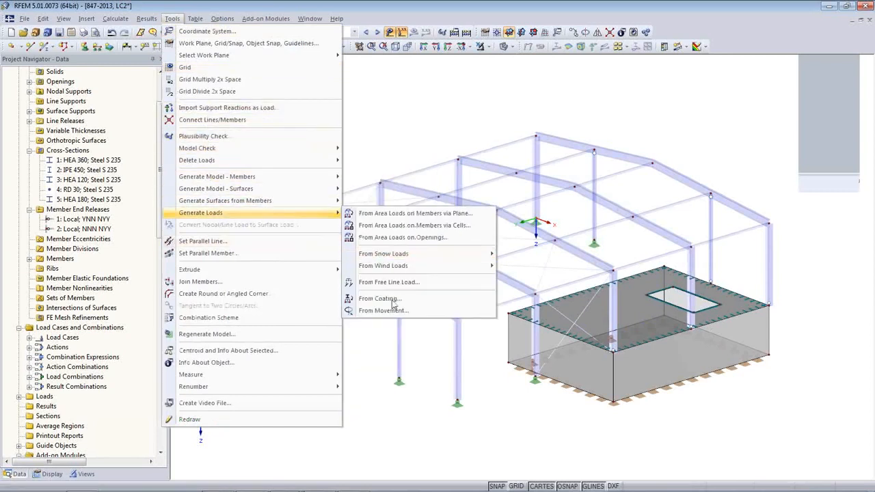
mouse_move(399, 260)
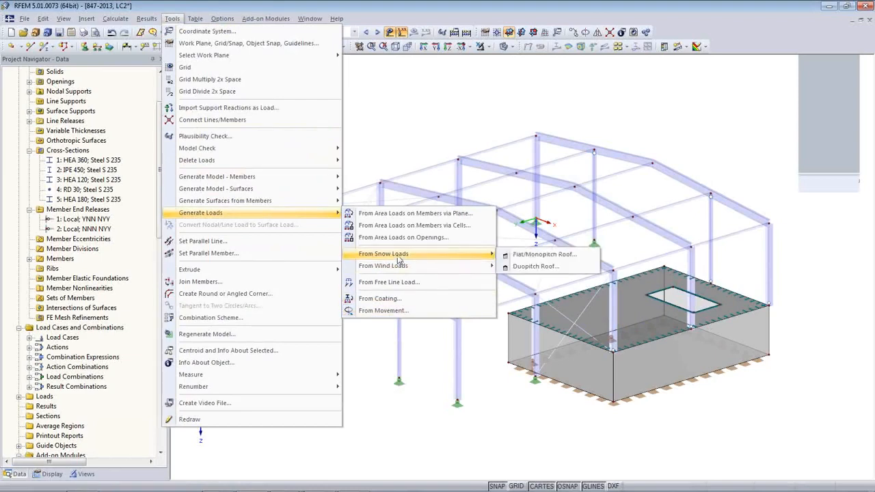
left_click(536, 266)
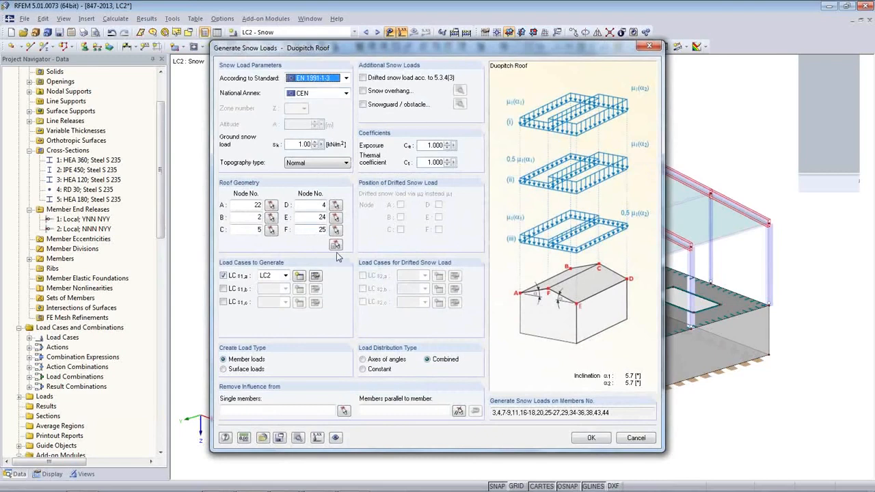
- Define the roof geometry for the snow load graphically by the hall's four eaves corner nodes and two ridge end nodes
left_click(322, 231)
left_click(335, 230)
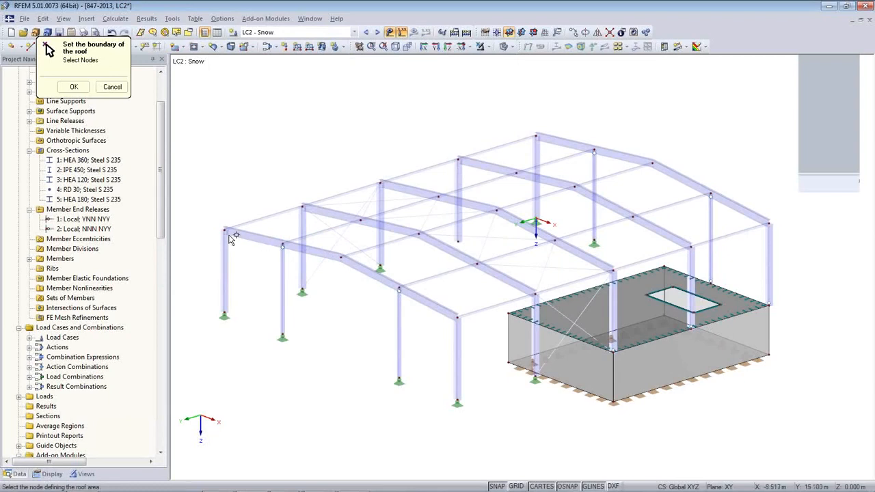
left_click(537, 138)
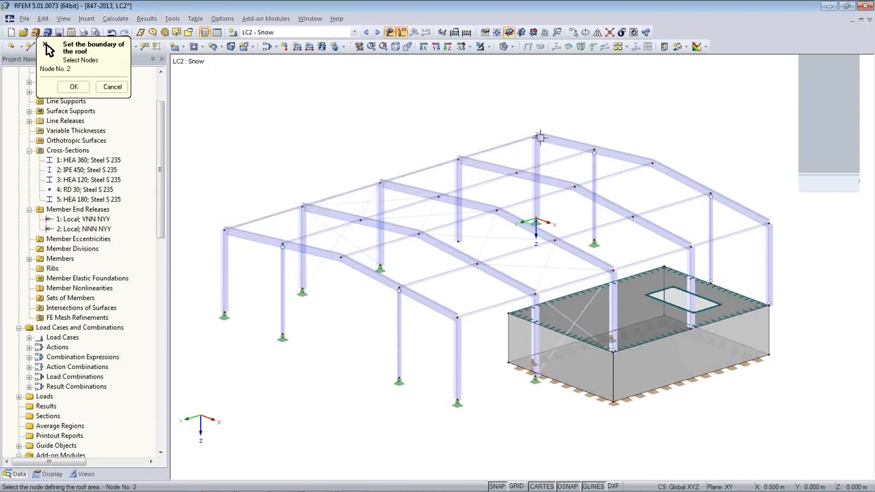
left_click(653, 163)
left_click(768, 224)
left_click(456, 316)
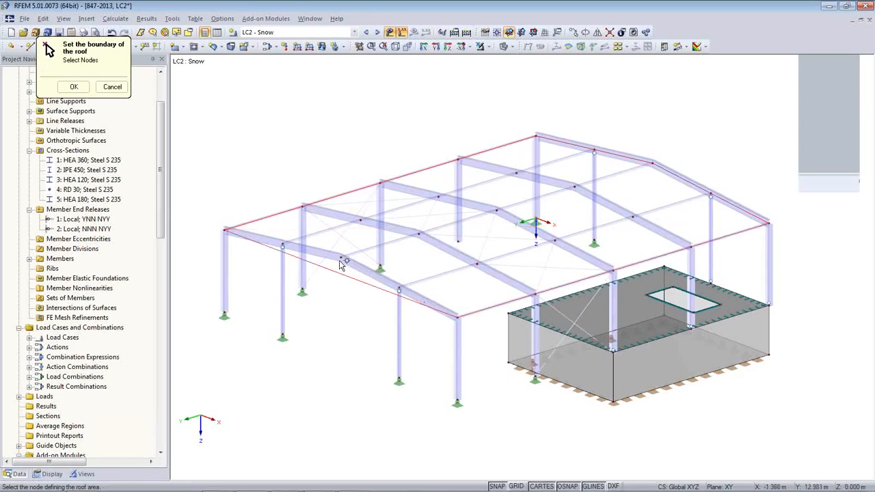
left_click(340, 257)
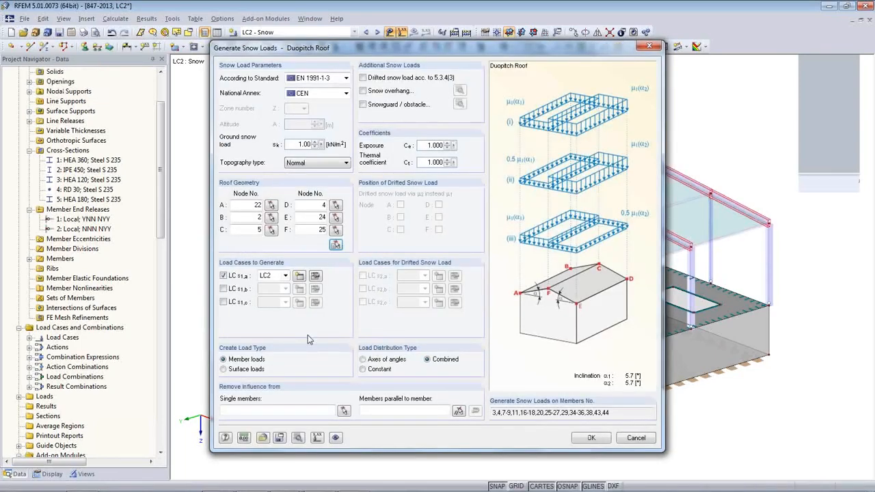
- Keep LC2 as the load case to generate and create the snow loads as member loads on the roof
left_click(286, 276)
left_click(286, 276)
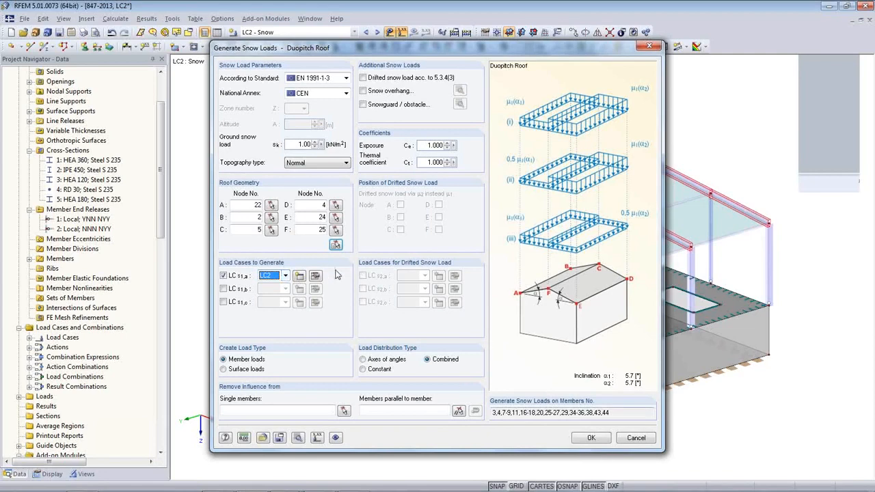
left_click(576, 438)
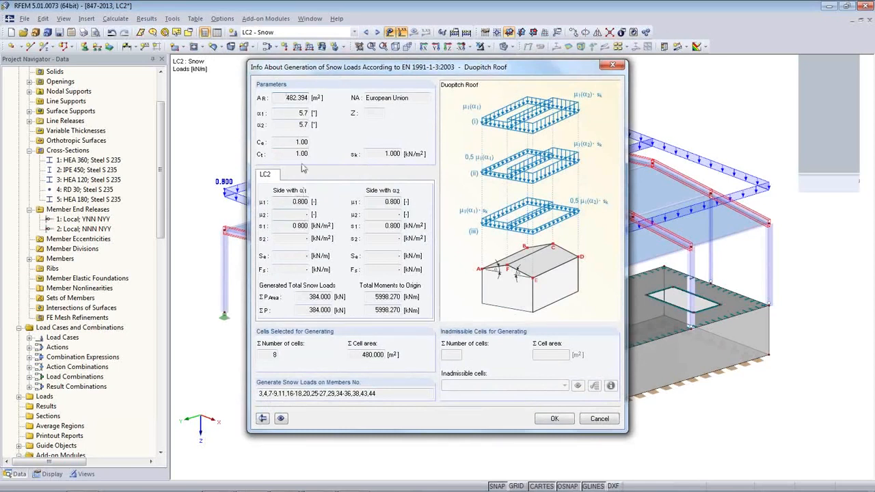
left_click(558, 421)
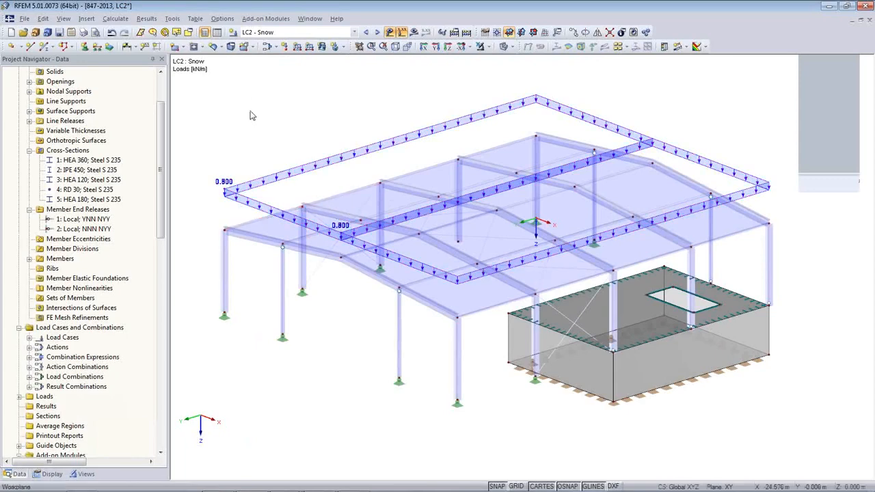
- Make LC3 - Wind the current load case and start generating wind loads for vertical walls with roof
left_click(376, 33)
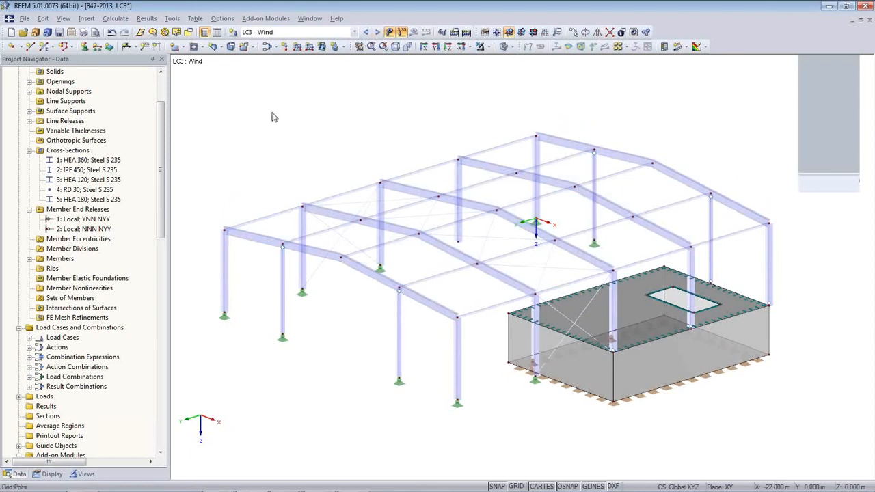
left_click(171, 19)
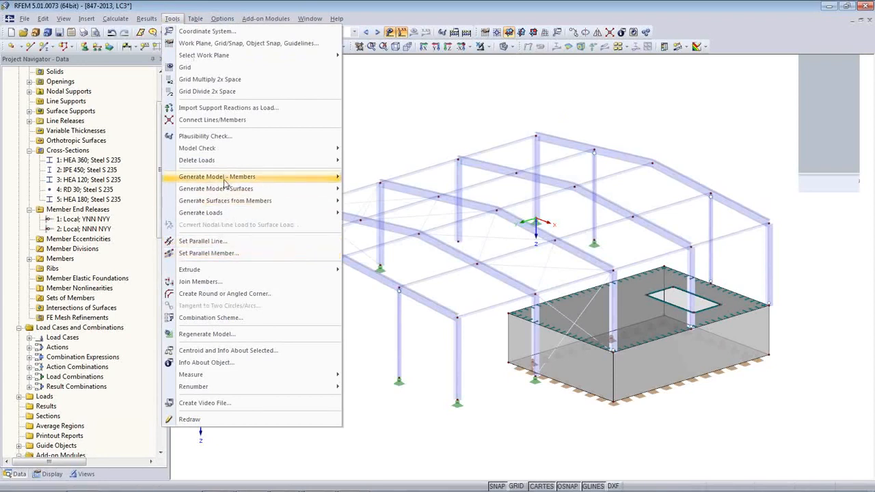
mouse_move(226, 215)
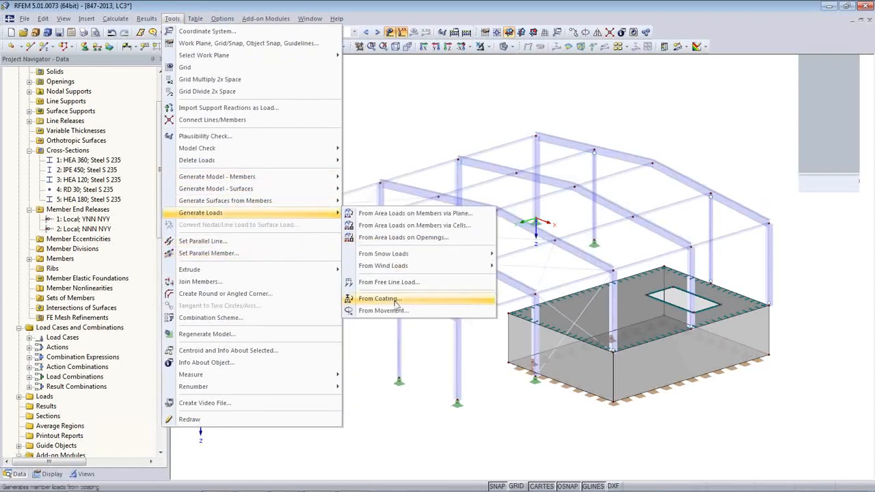
mouse_move(438, 266)
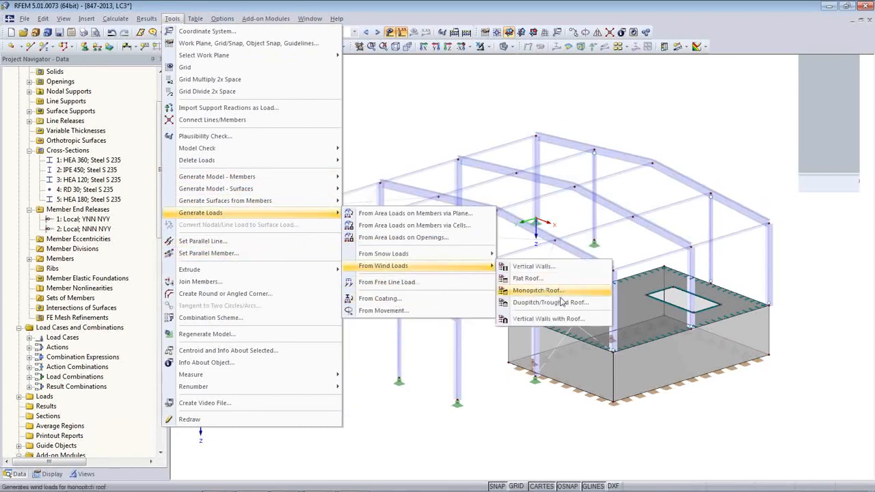
left_click(562, 319)
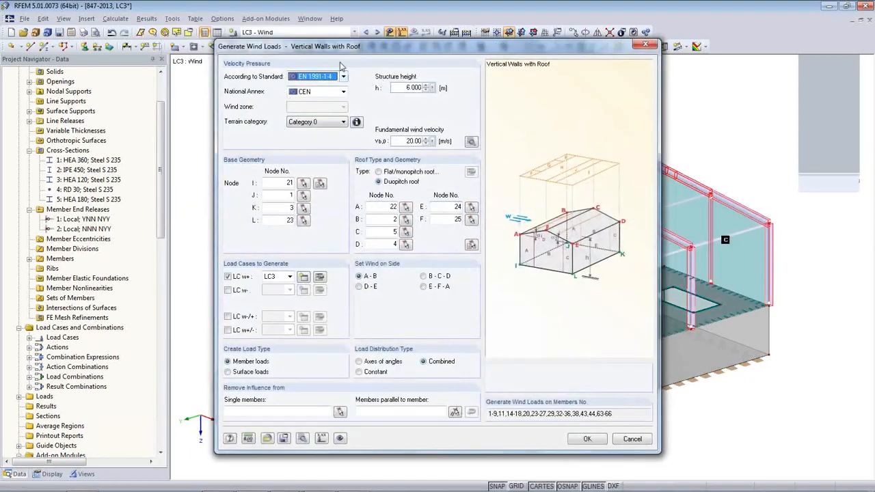
left_click_drag(380, 52, 374, 44)
- Keep standard EN 1991-1-4 with the CEN national annex, check the terrain category descriptions and set the terrain category to Category III
left_click(335, 70)
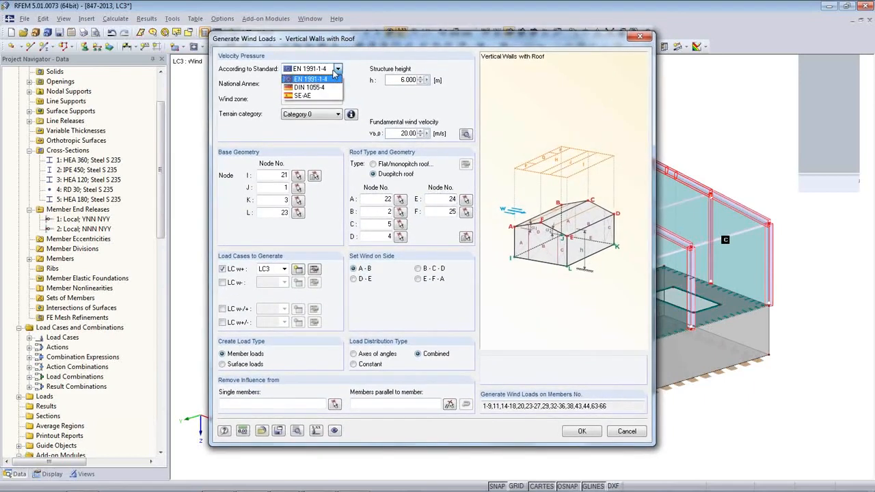
left_click(327, 80)
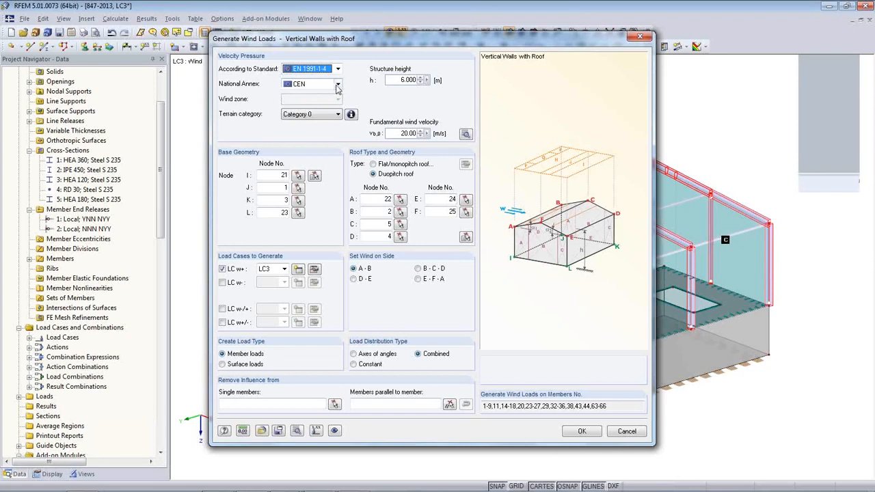
left_click(337, 85)
left_click(316, 96)
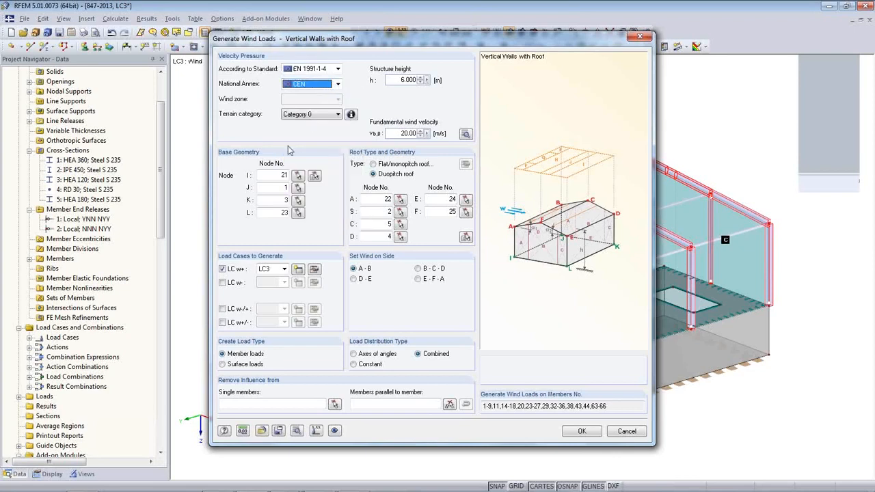
left_click(351, 115)
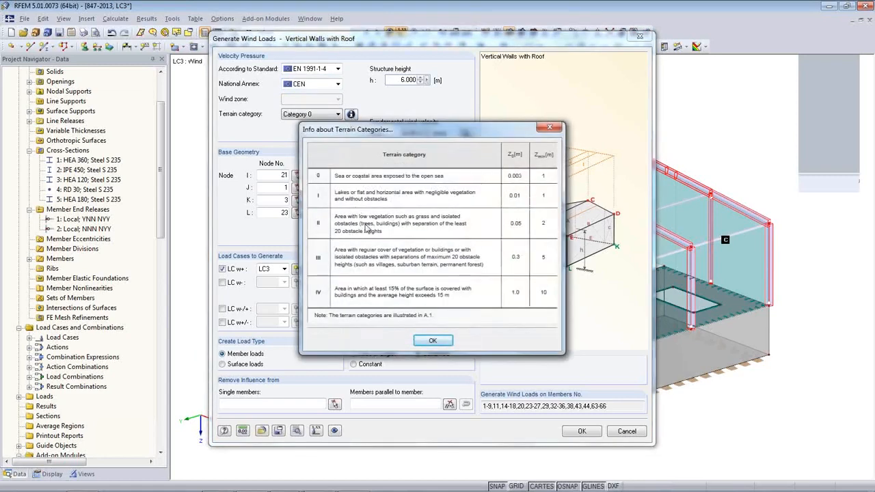
left_click(432, 342)
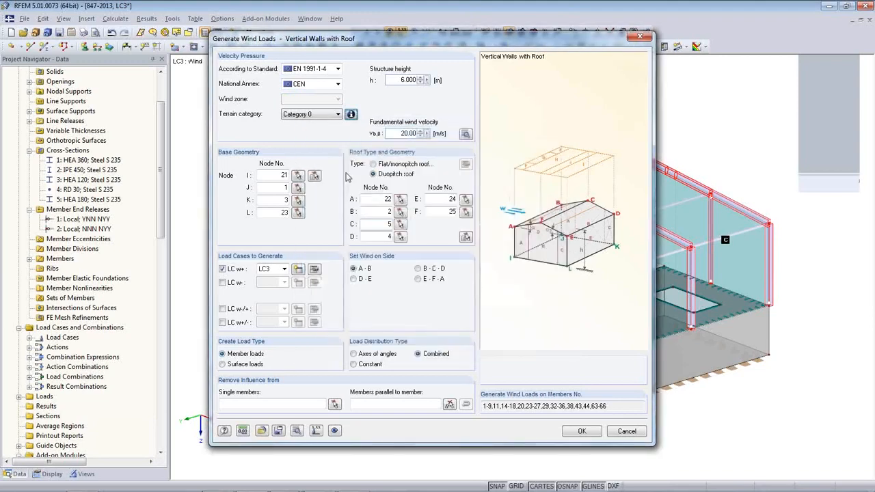
left_click(334, 115)
left_click(304, 146)
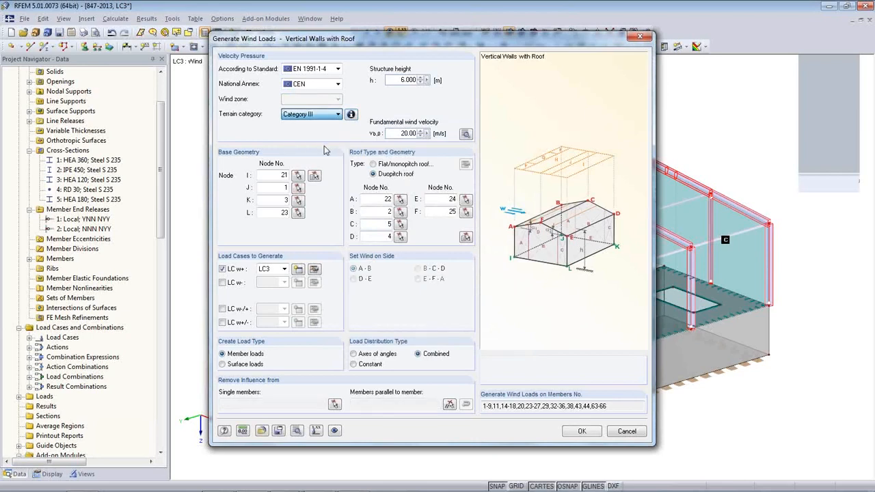
left_click_drag(401, 80, 434, 80)
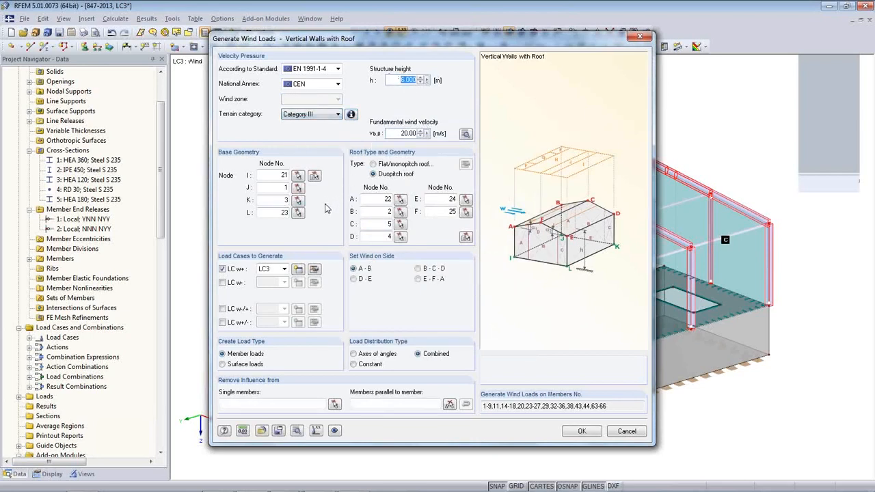
- Clear base node I and roof node E, and define the base geometry graphically by the hall's four corner column base nodes
double_click(280, 175)
key("Delete")
double_click(444, 200)
key("Delete")
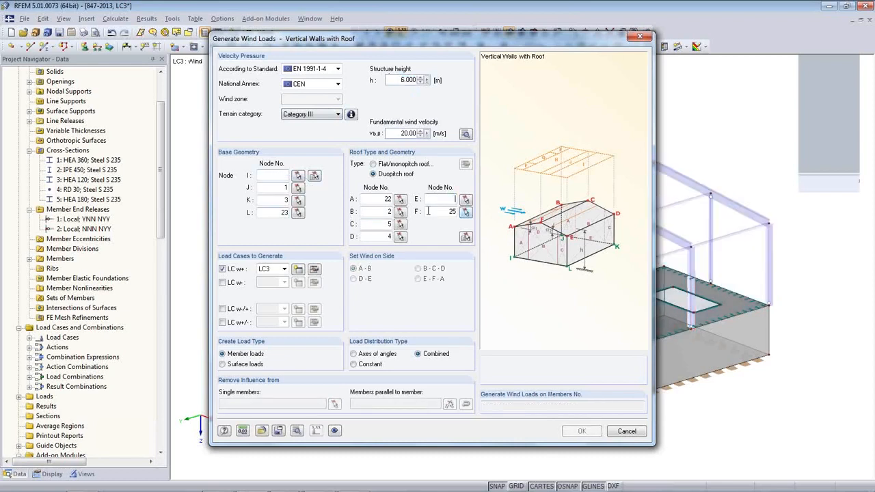
left_click(314, 176)
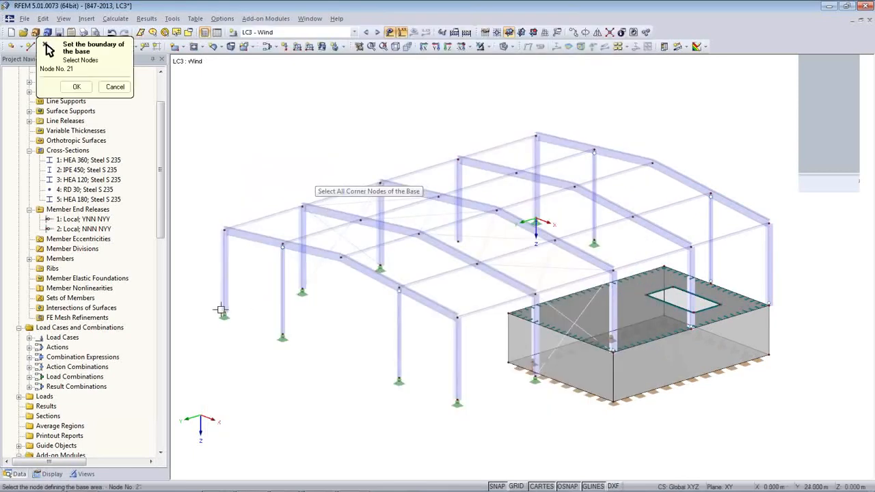
left_click(536, 219)
left_click(769, 304)
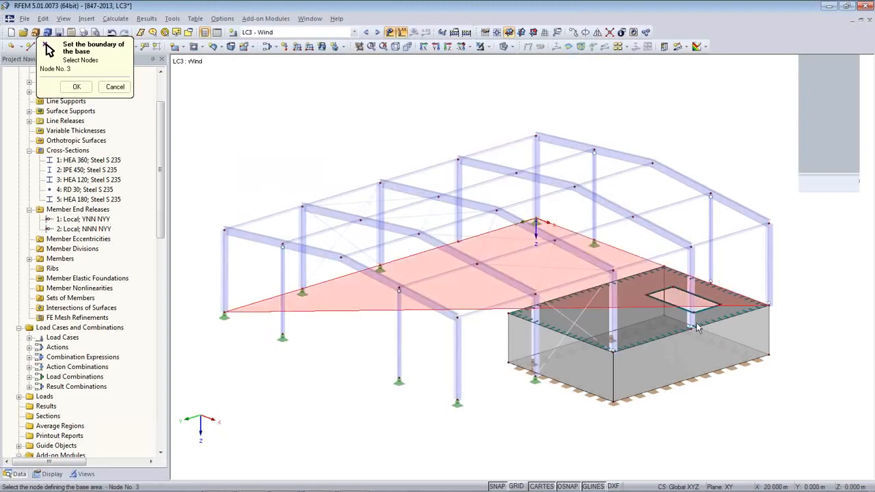
left_click(457, 400)
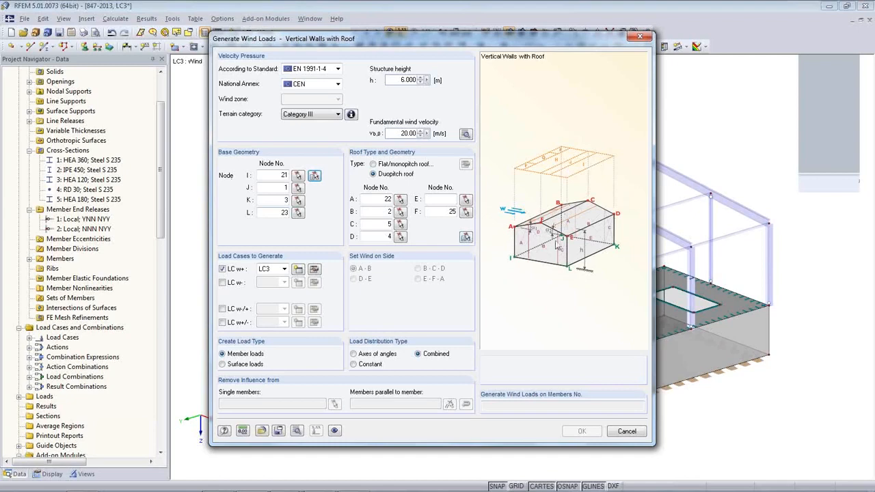
- Define the duopitch roof geometry for the wind load graphically by the four eaves corner nodes and two ridge end nodes
left_click(465, 237)
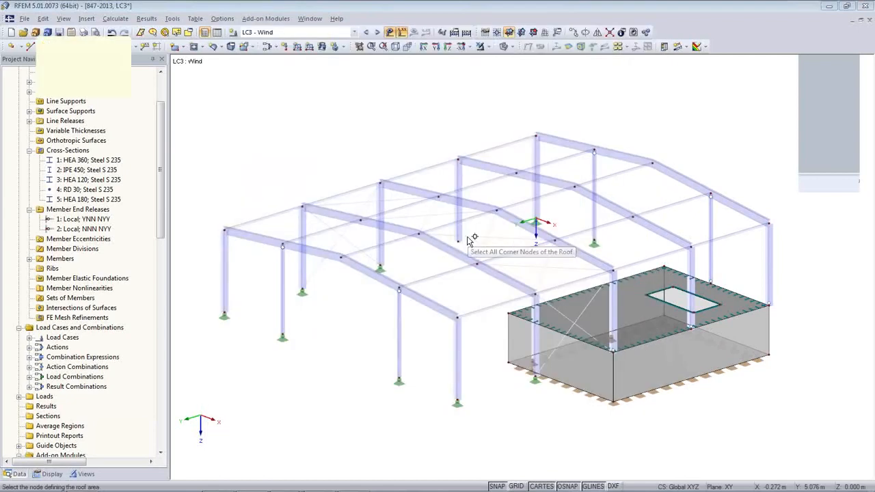
left_click(536, 138)
left_click(656, 164)
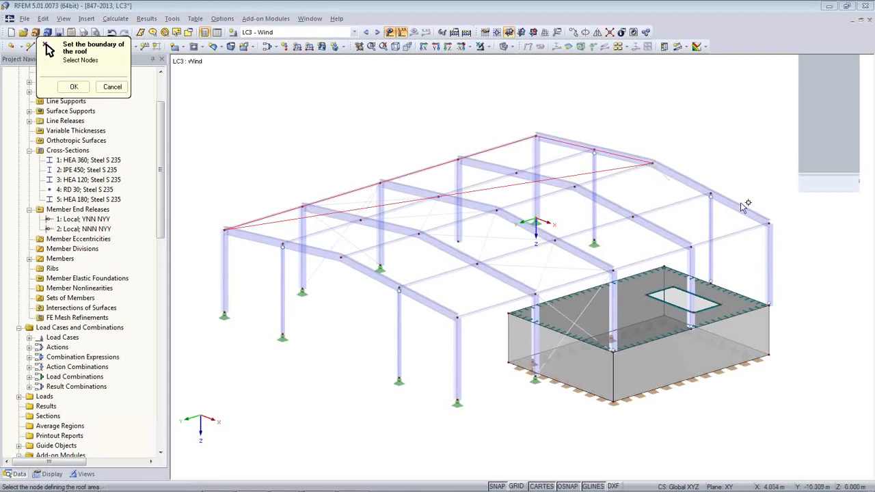
left_click(769, 221)
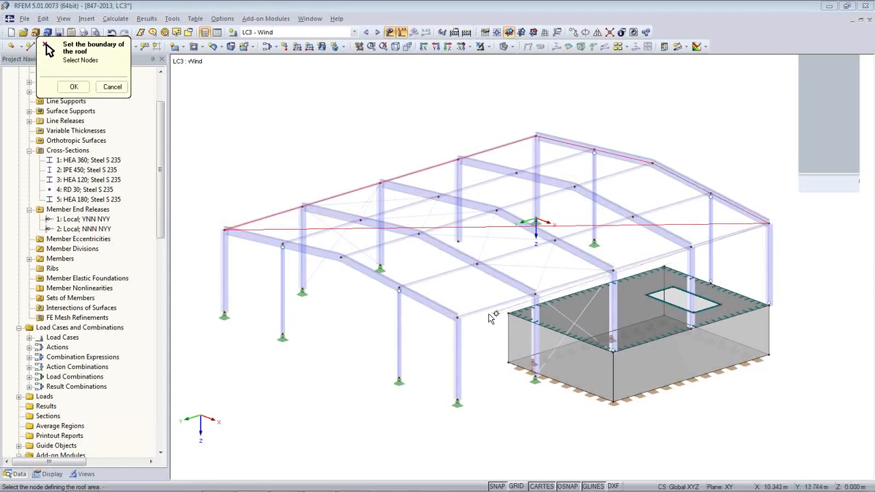
left_click(457, 316)
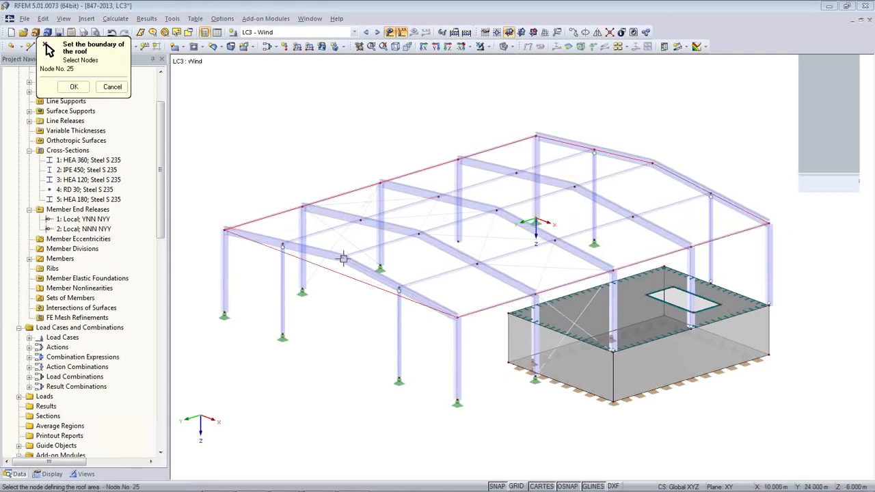
key("Return")
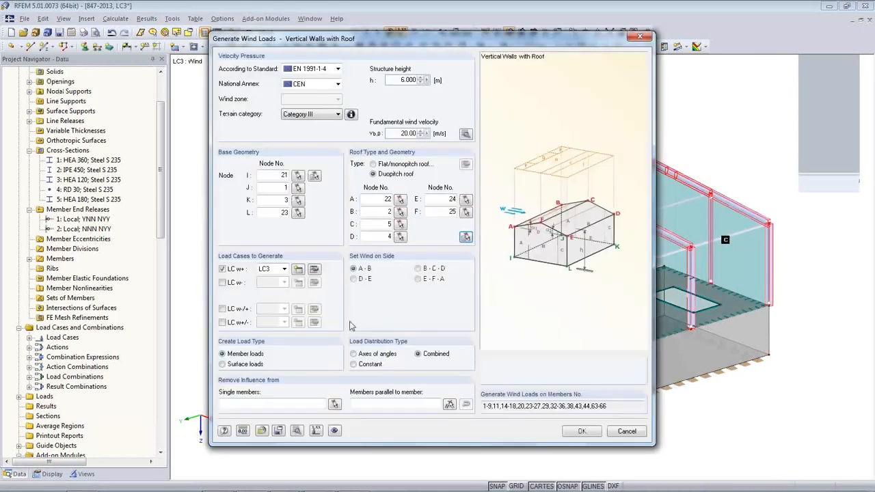
- Check the wind zones on the model, keep LC3 with wind on side A-B, and generate the wind loads as member loads
double_click(282, 270)
left_click_drag(480, 40, 408, 317)
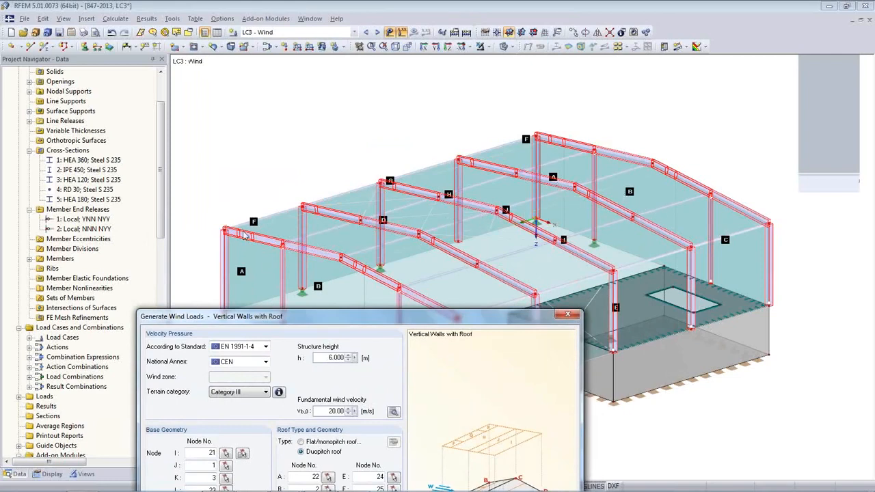
left_click_drag(306, 317, 280, 47)
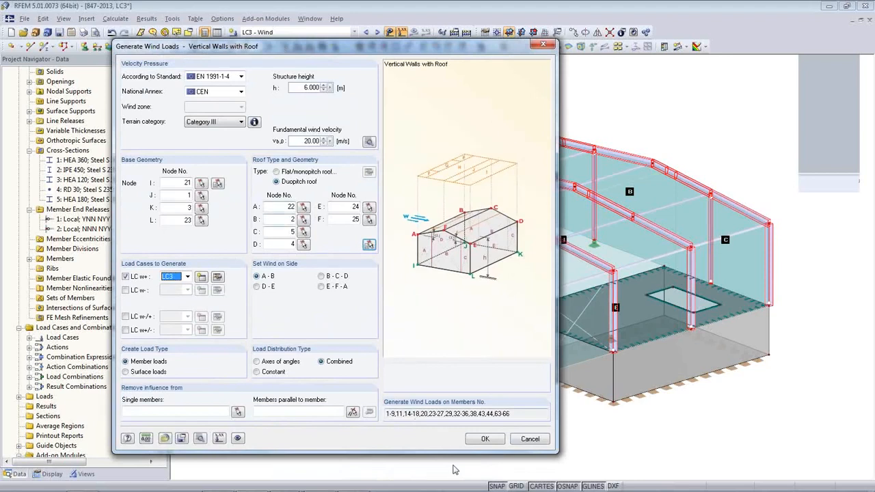
left_click(484, 439)
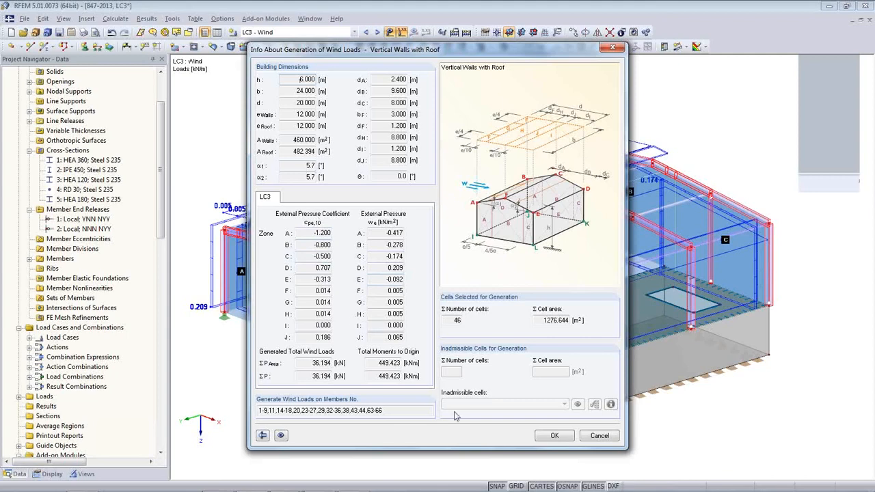
left_click(555, 439)
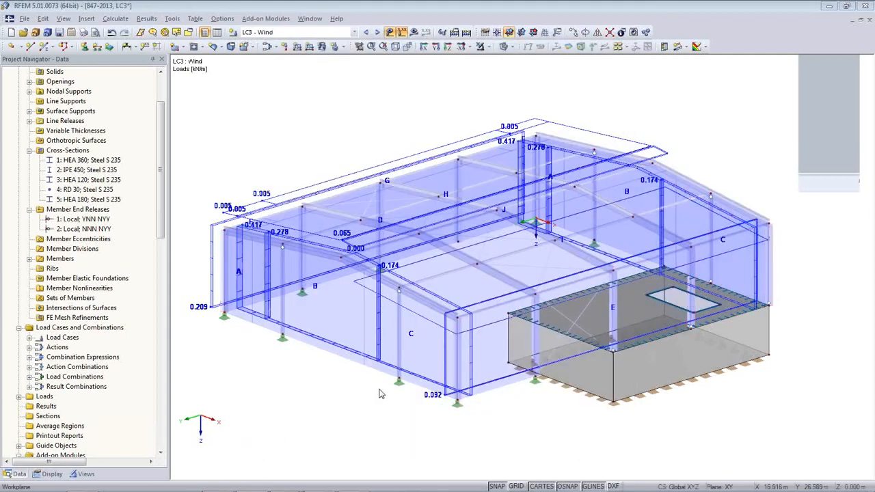
middle_click_drag(408, 379, 431, 390, "ctrl")
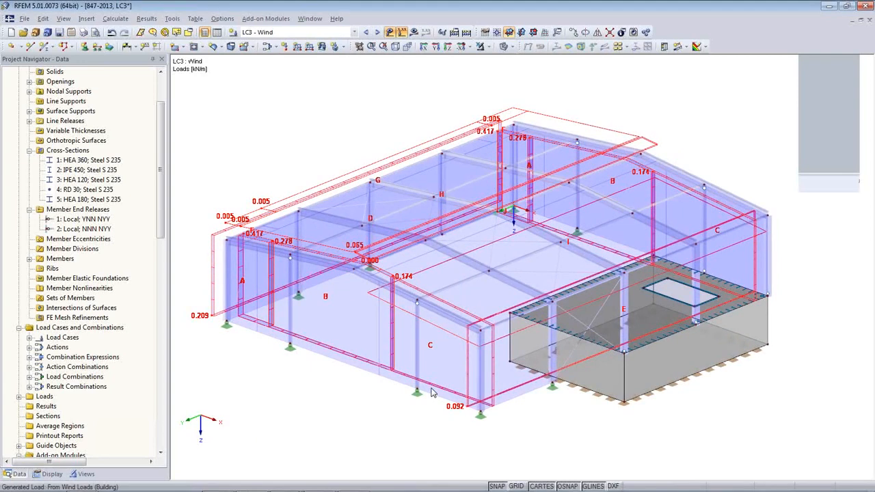
key("Escape")
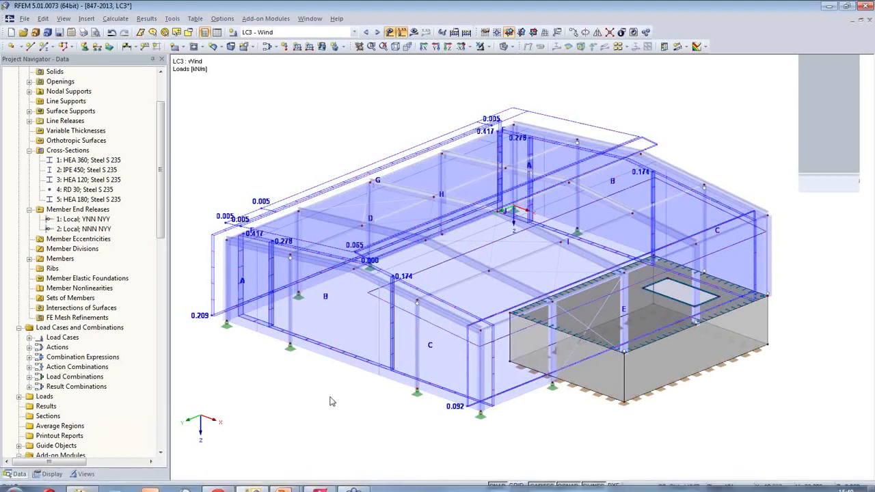
- Make LC4 - Imposed load current and apply a uniform surface load of 5 kN/m² in direction ZL to the basement's top slab
middle_click_drag(402, 406, 352, 369, "ctrl")
left_click(377, 32)
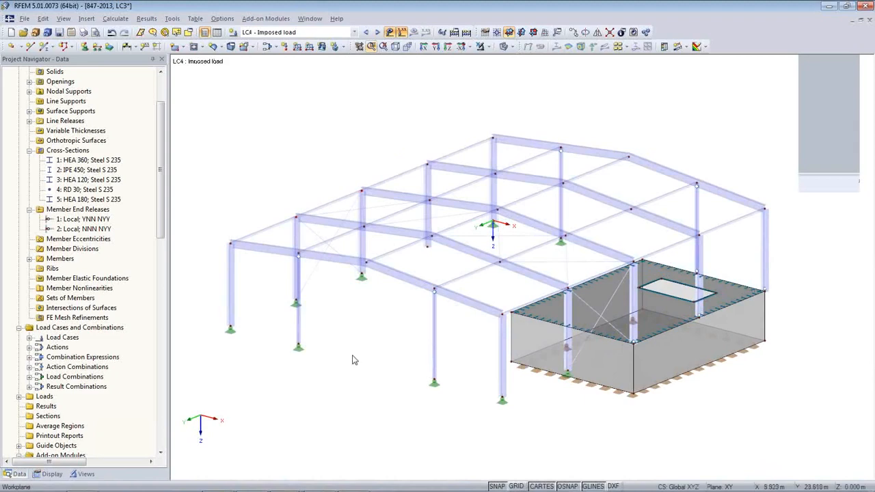
left_click(322, 46)
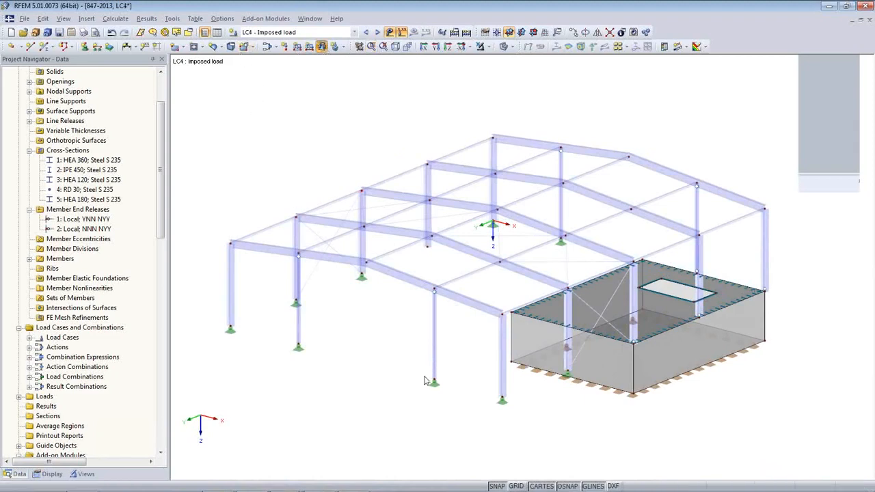
left_click_drag(323, 307, 382, 309)
type("5")
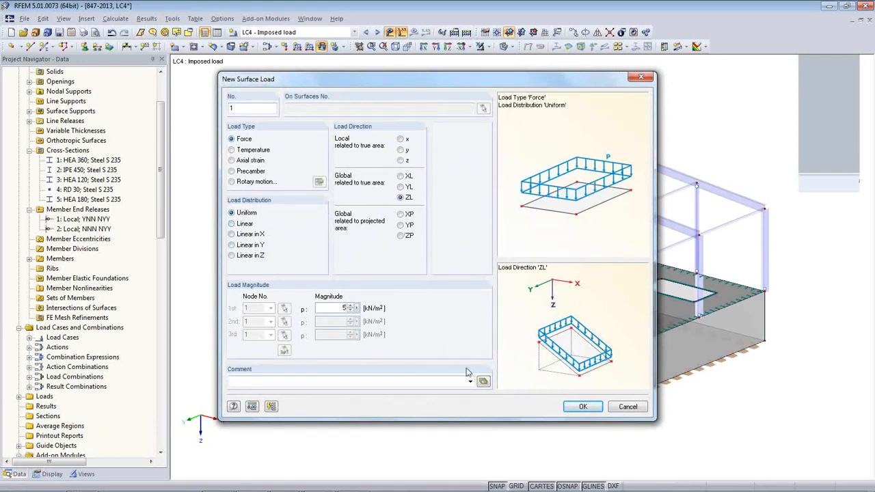
left_click(581, 407)
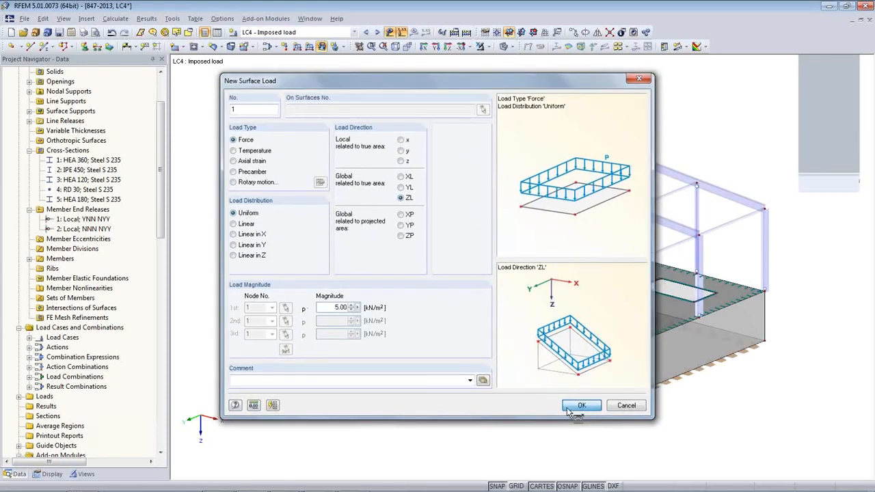
left_click(634, 315)
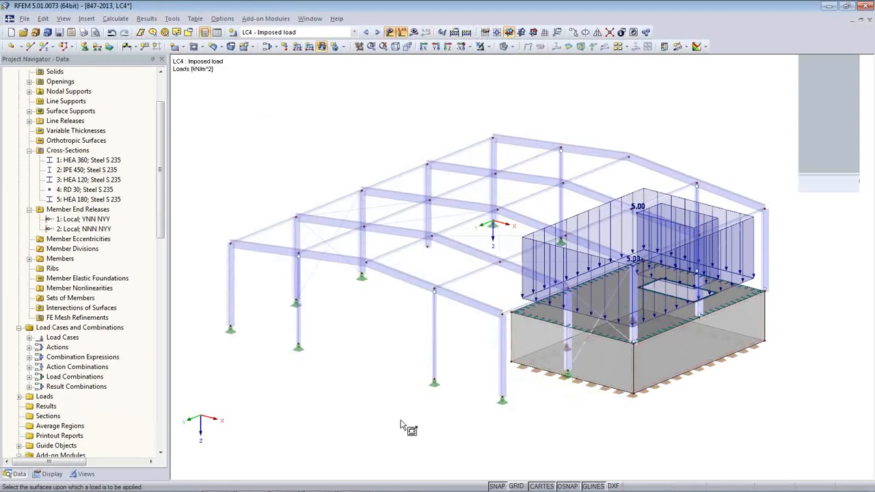
- Leave the surface load command and save the model
mouse_move(653, 409)
middle_mouse_down("ctrl")
mouse_move(510, 274)
mouse_move(504, 375)
mouse_move(390, 369)
mouse_move(657, 381)
mouse_move(656, 399)
middle_mouse_up("ctrl")
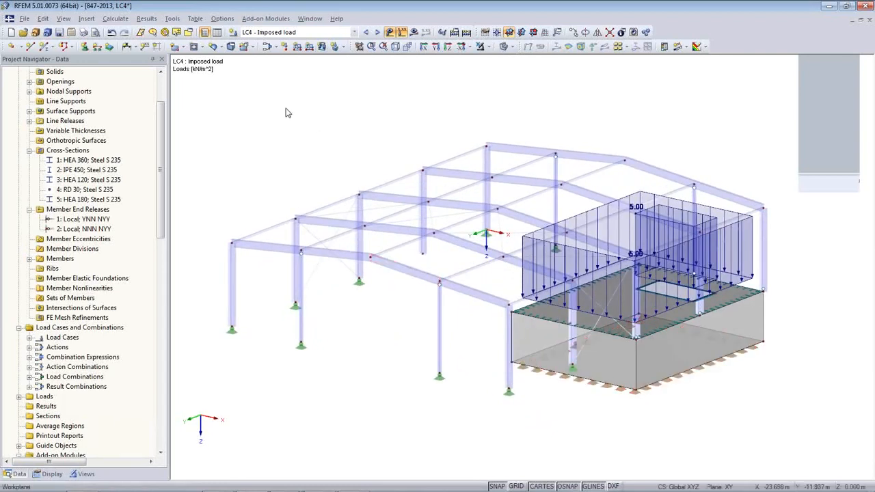
key("ctrl+s")
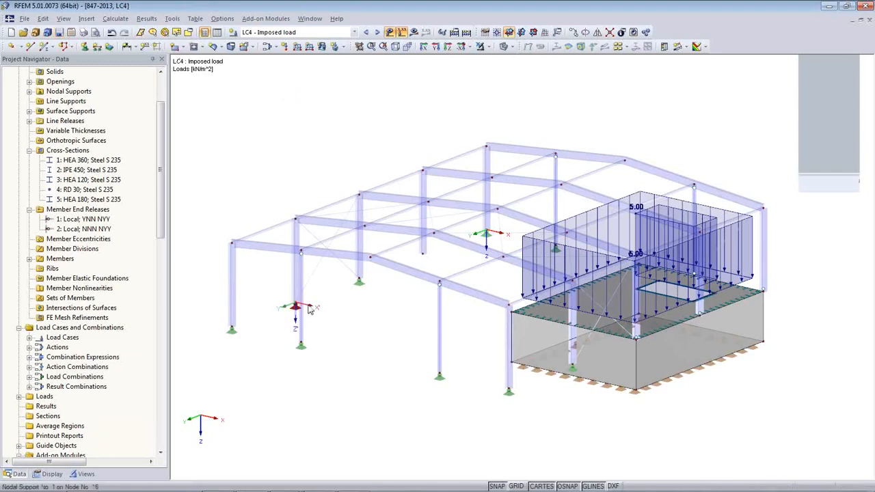
middle_click_drag(388, 274, 375, 220)
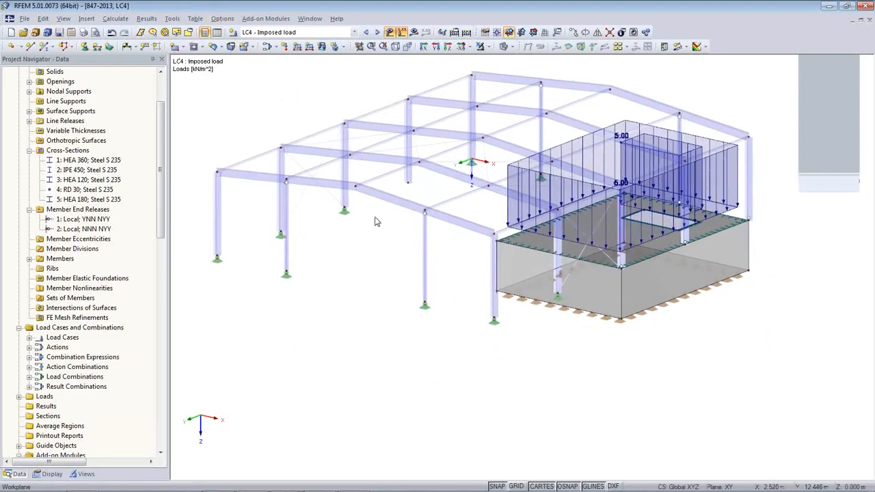
- Show the load combinations table below the model, enlarge it, and display the loads of combination CO1
left_click(216, 33)
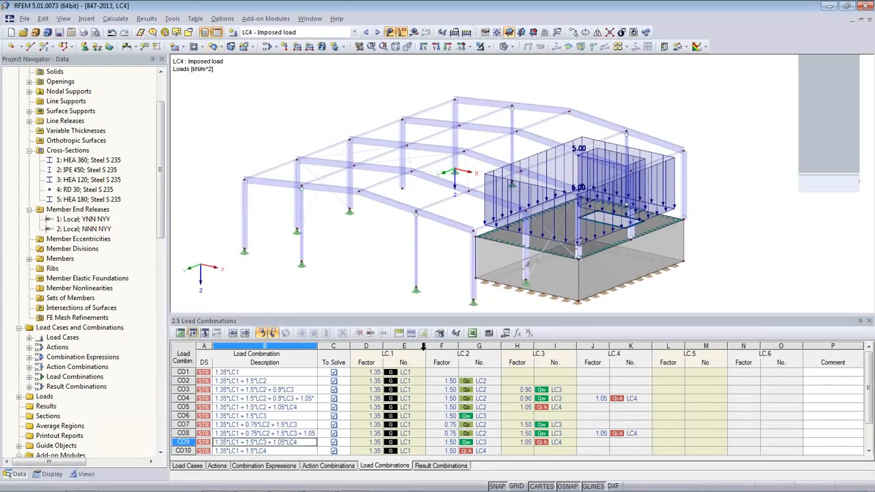
left_click_drag(365, 319, 363, 279)
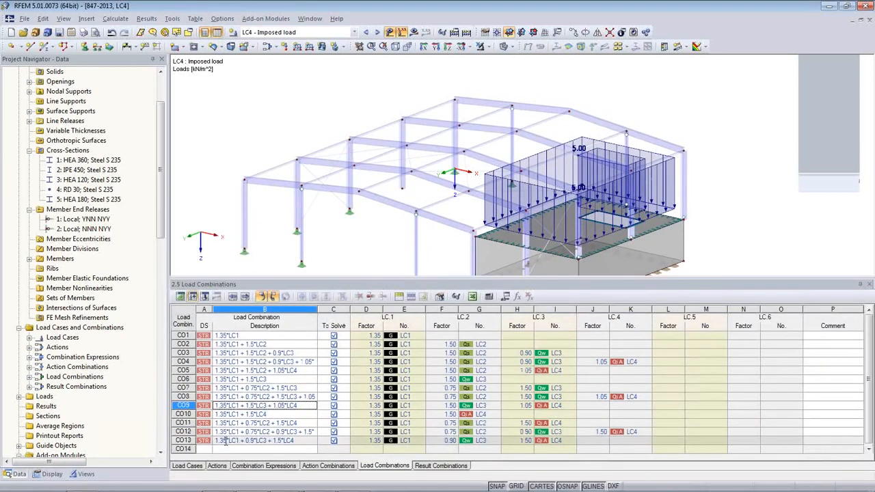
left_click(271, 336)
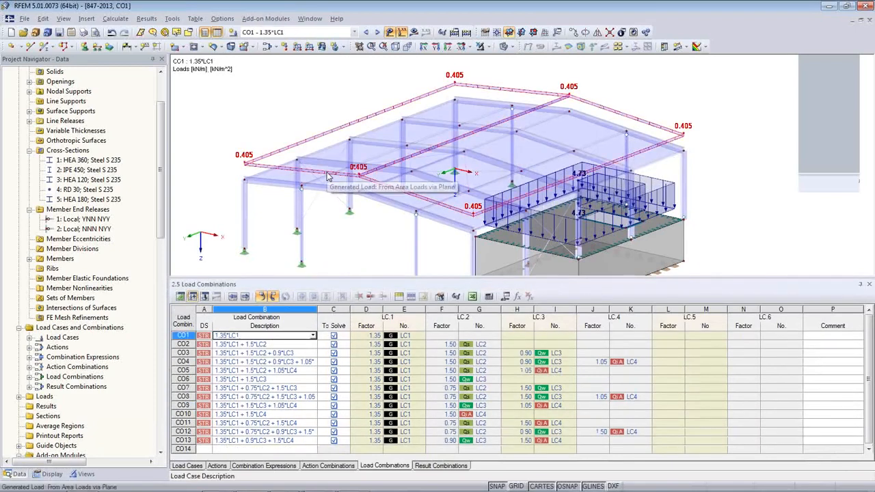
- Review load cases LC1 to LC3 one after another in the load cases table to check their loads on the model
left_click(193, 468)
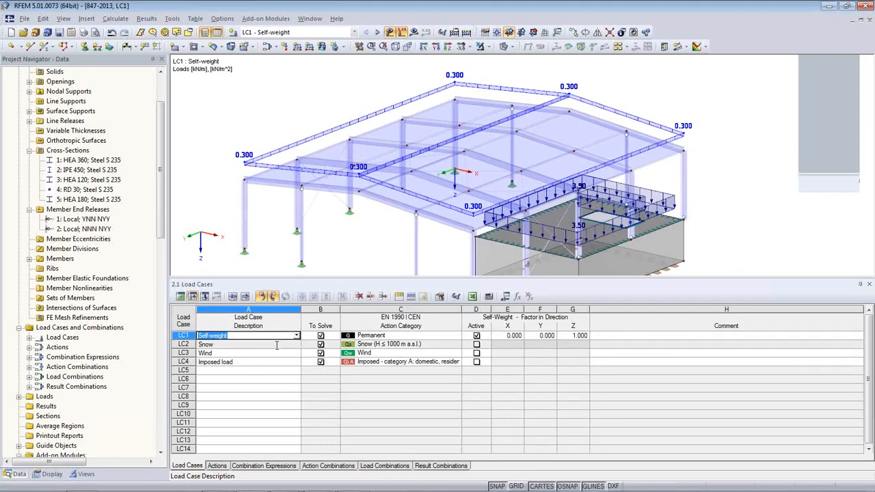
left_click(277, 344)
left_click(277, 353)
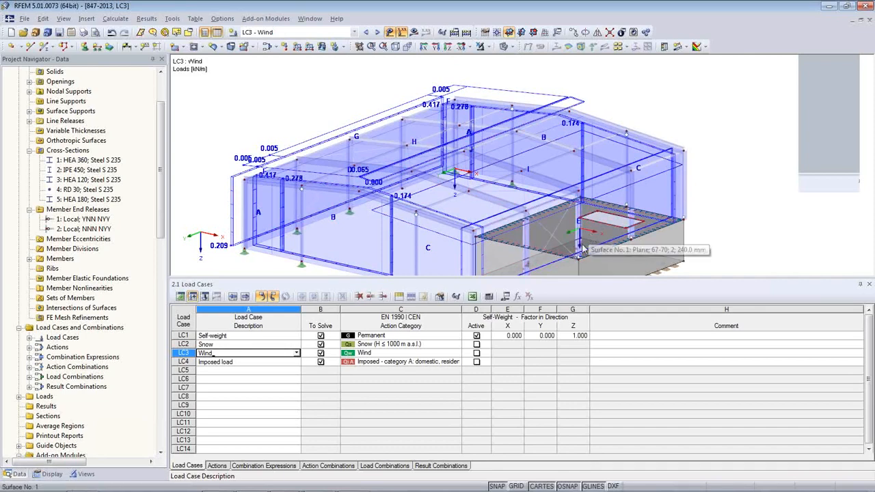
- Activate exclusive/inclusive load cases for the ULS combination expression CE1 and open the corresponding settings
left_click(285, 468)
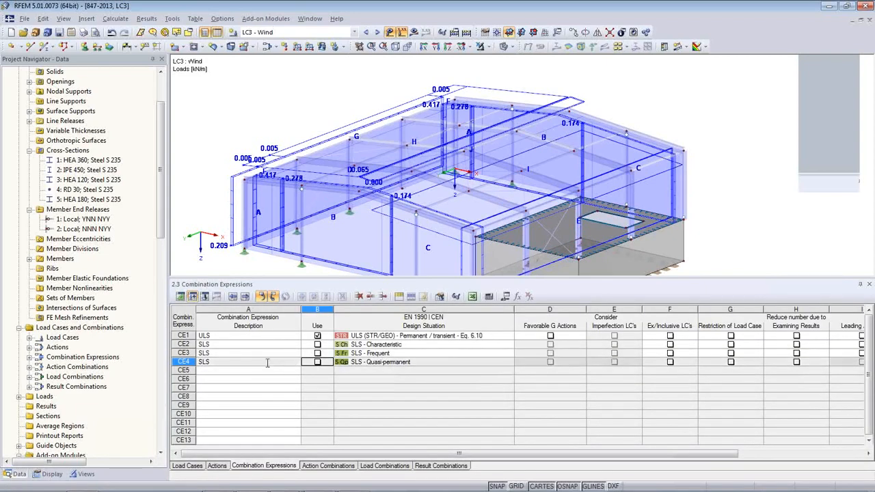
left_click(690, 337)
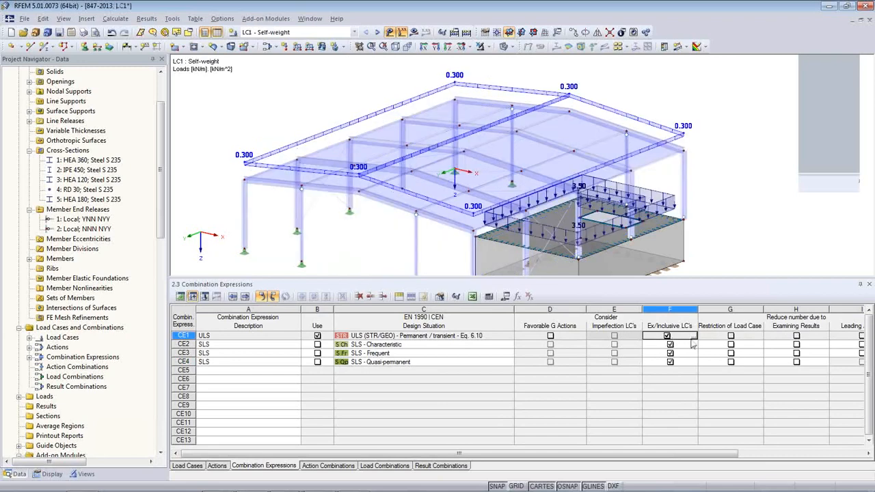
left_click(694, 336)
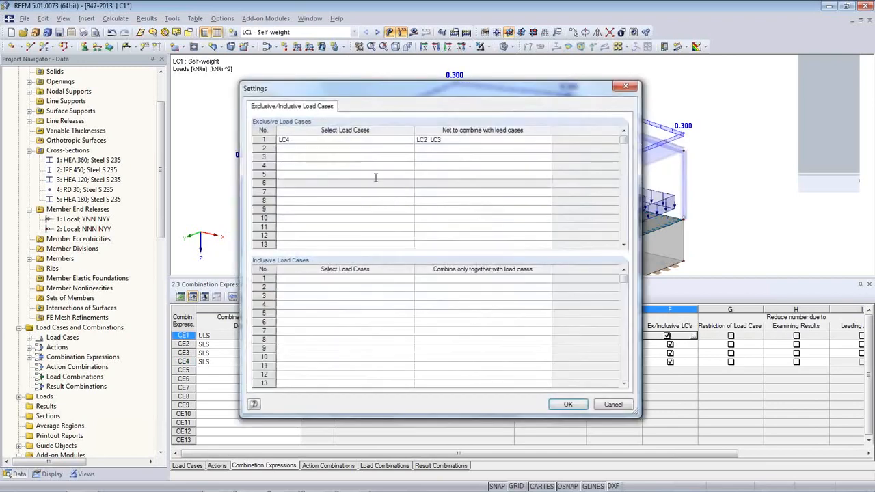
- Set imposed load LC4 as not to combine with LC2 and LC3, and regenerate the load combinations
left_click(339, 140)
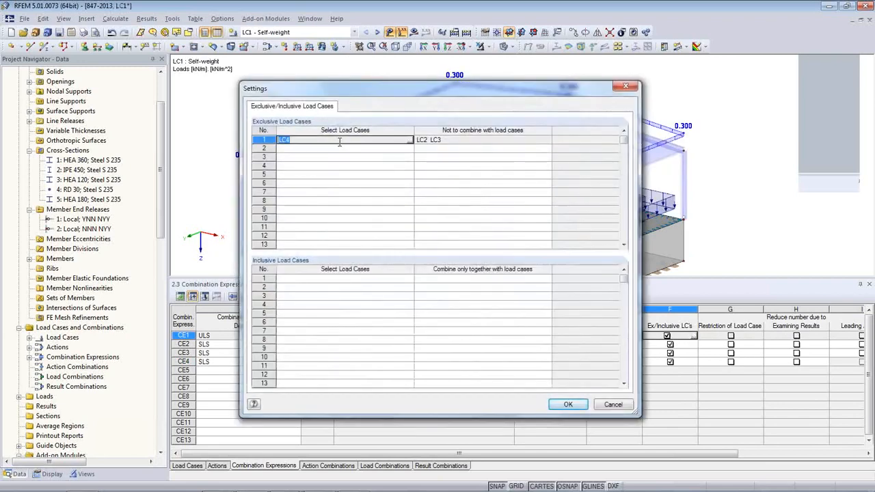
left_click(410, 142)
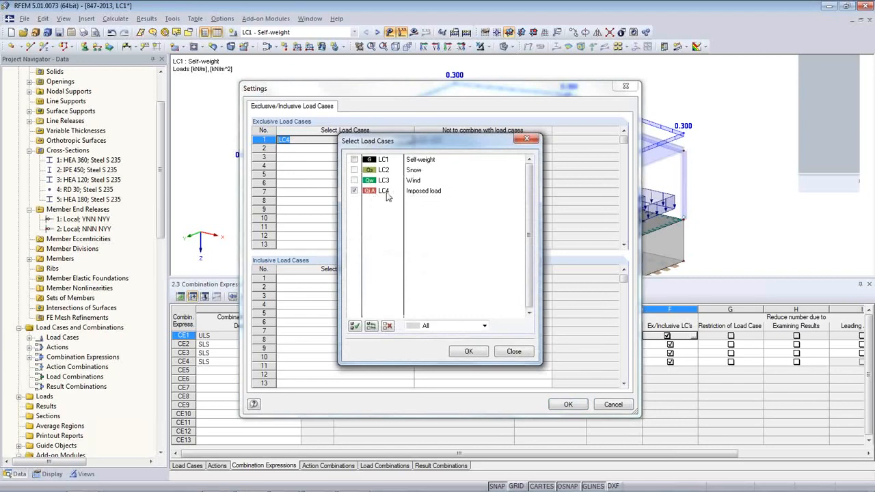
left_click(468, 352)
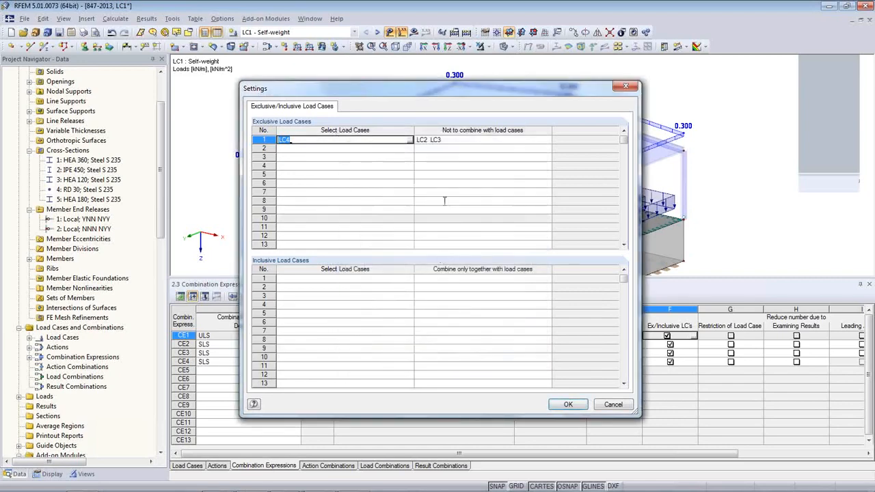
left_click(450, 143)
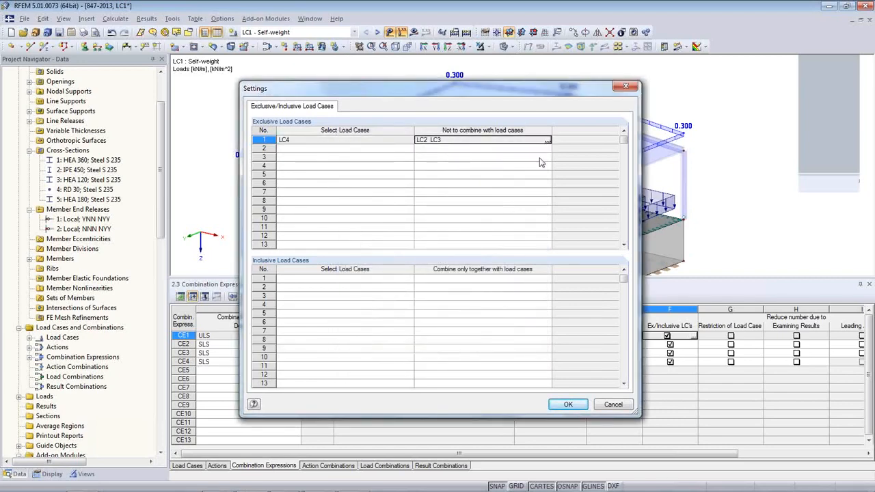
left_click(547, 140)
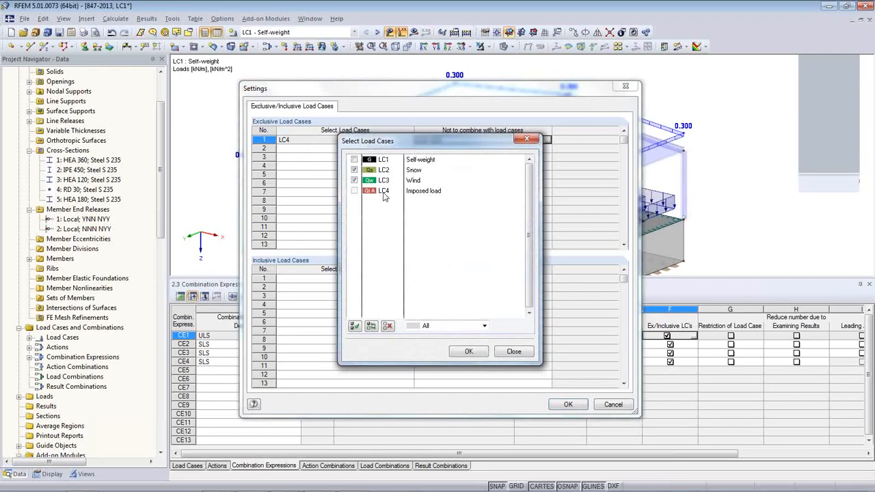
left_click(469, 352)
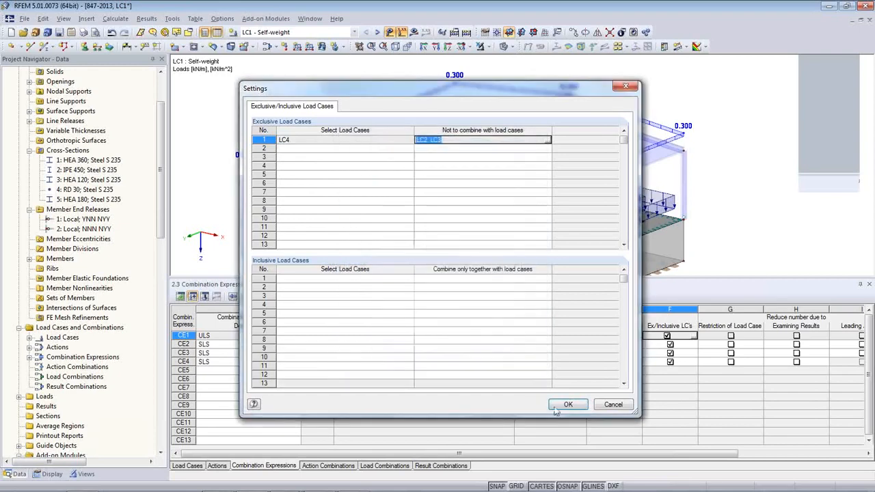
left_click(557, 404)
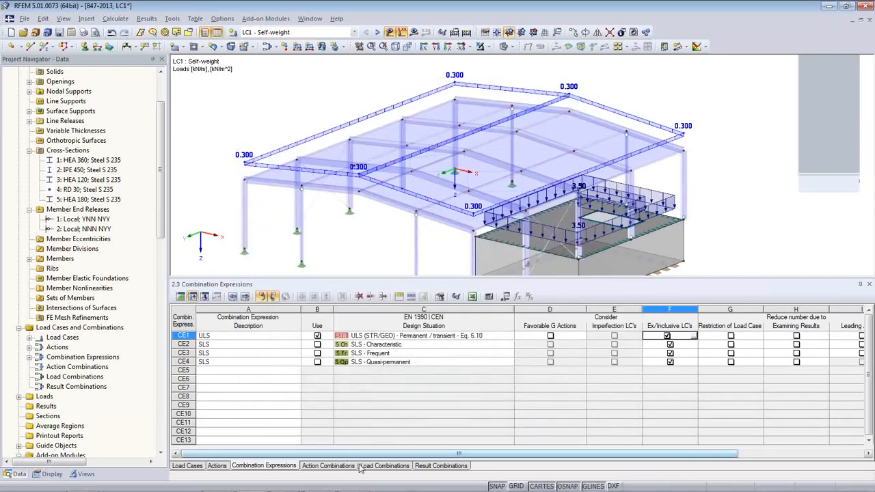
left_click(382, 466)
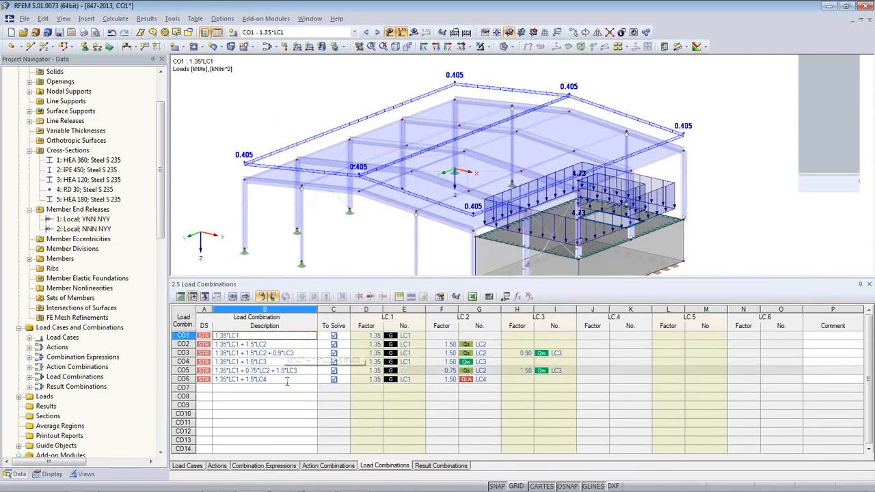
- Display load combination CO6 in an enlarged model view and list the load cases, actions and result combinations in the navigator
left_click(231, 380)
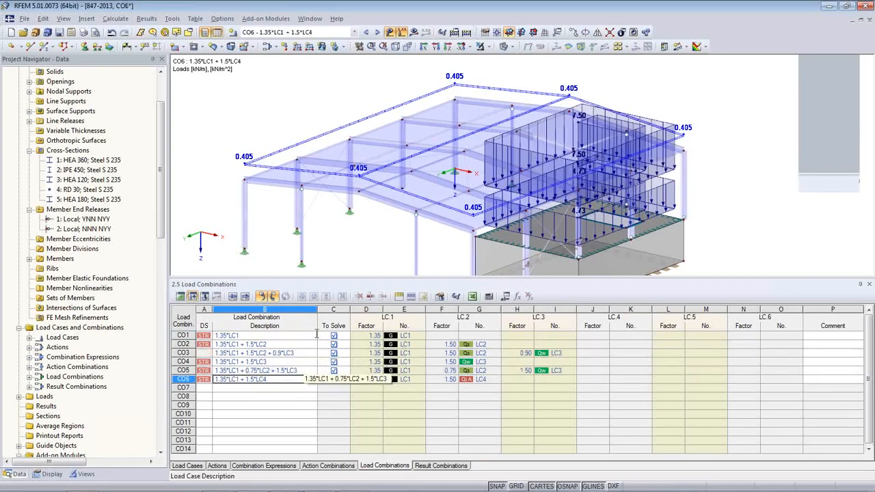
left_click_drag(339, 278, 335, 347)
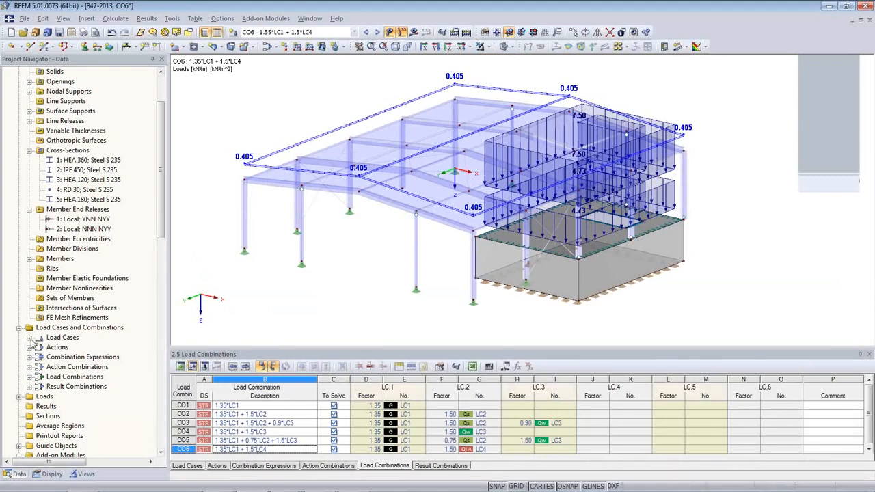
left_click(30, 339)
left_click(30, 387)
scroll(85, 390, "down", 2)
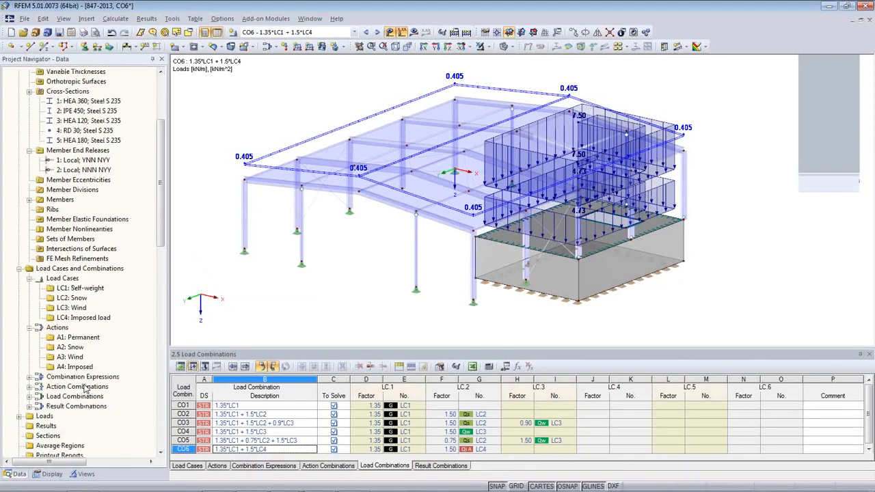
left_click(29, 407)
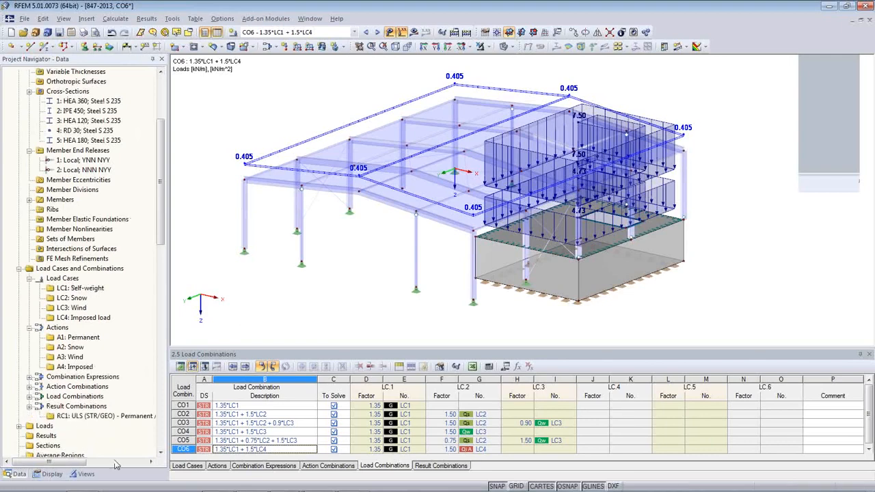
- Show result combination RC1 in the data table, and close the table to give the model the full work area
left_click(440, 465)
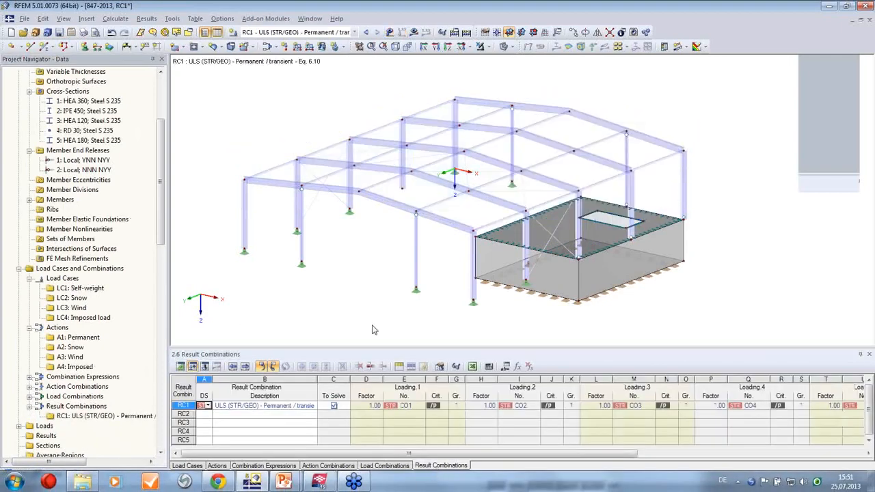
left_click(255, 406)
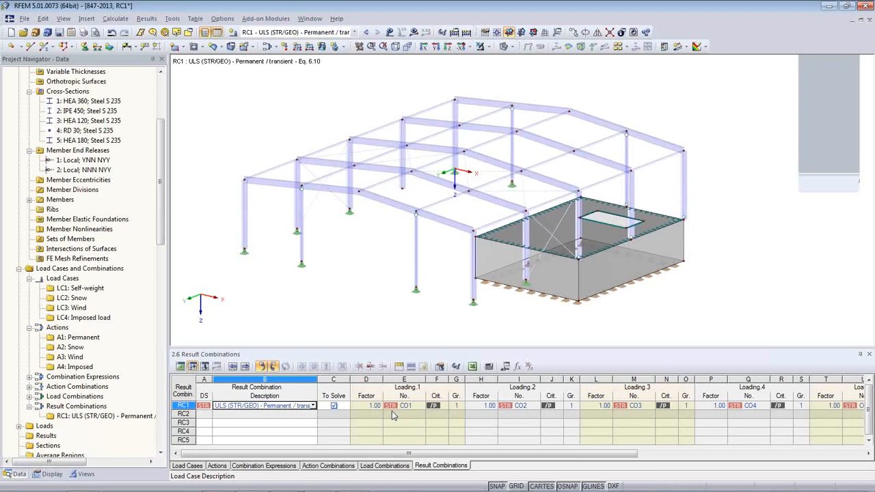
middle_click_drag(381, 266, 366, 250)
scroll(366, 250, "up", 1)
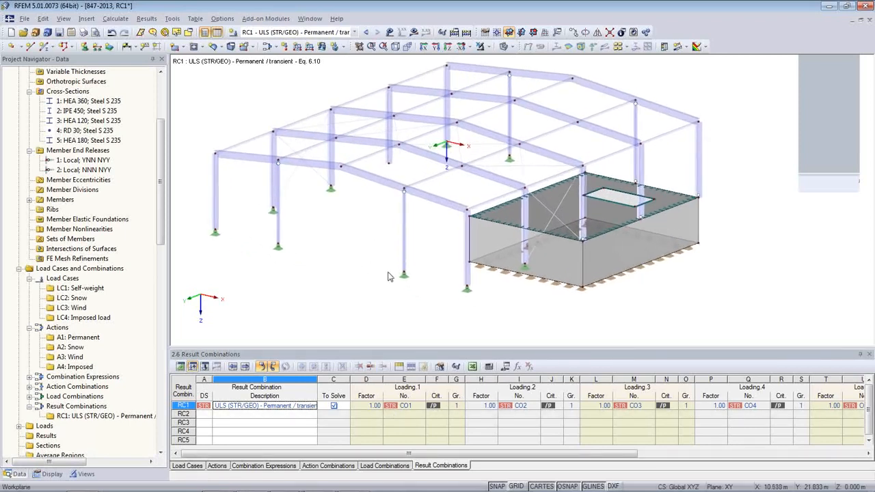
left_click(868, 354)
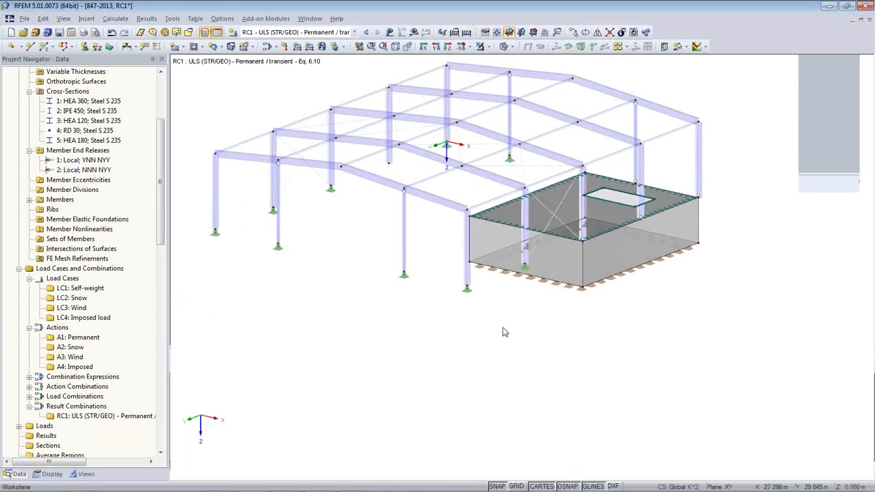
middle_click_drag(505, 333, 523, 410)
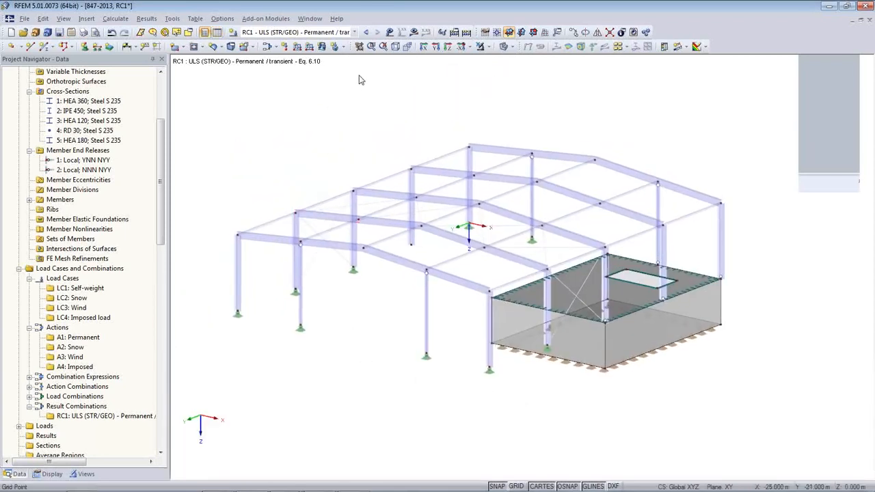
- Make load combination CO1 the current one, hide its loads and start calculating its results
left_click(354, 32)
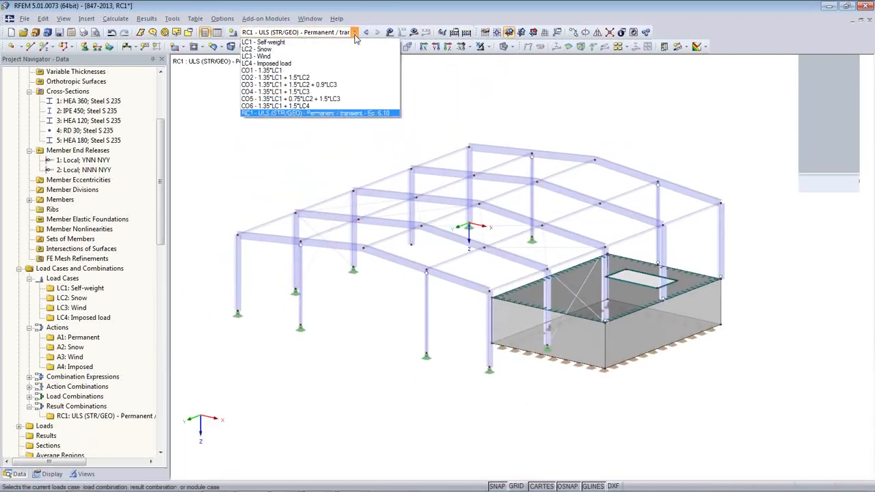
left_click(351, 71)
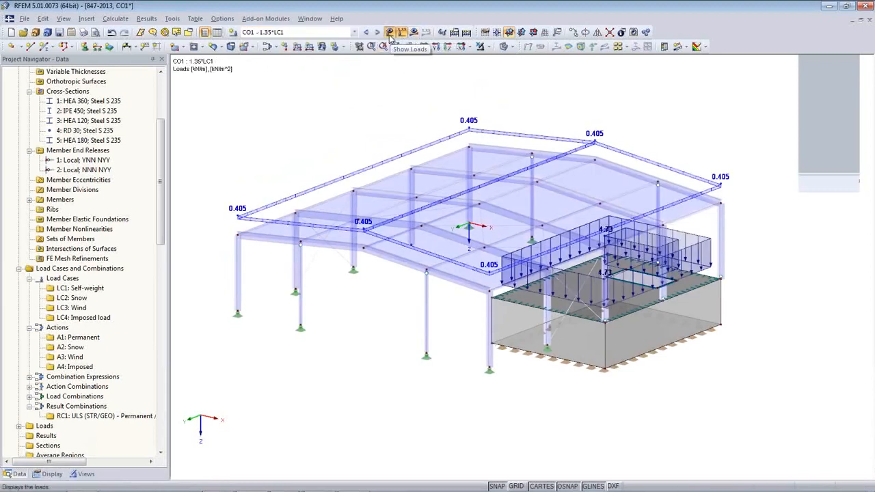
left_click(389, 32)
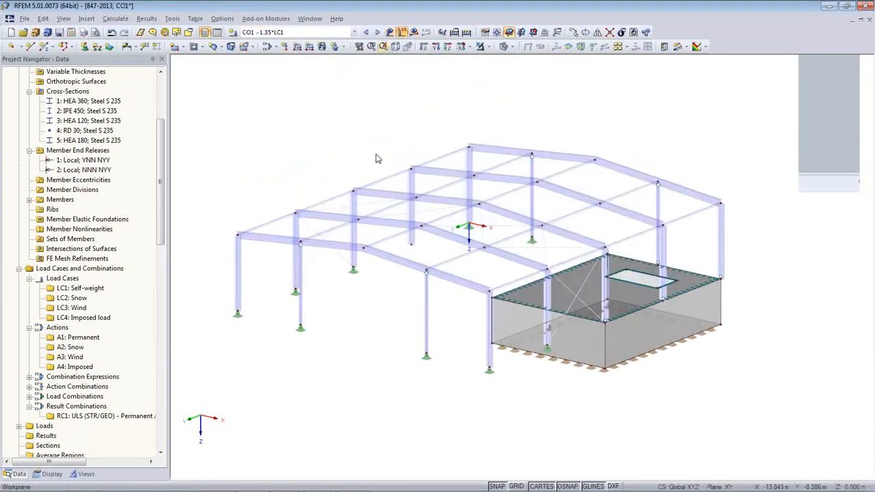
left_click(413, 32)
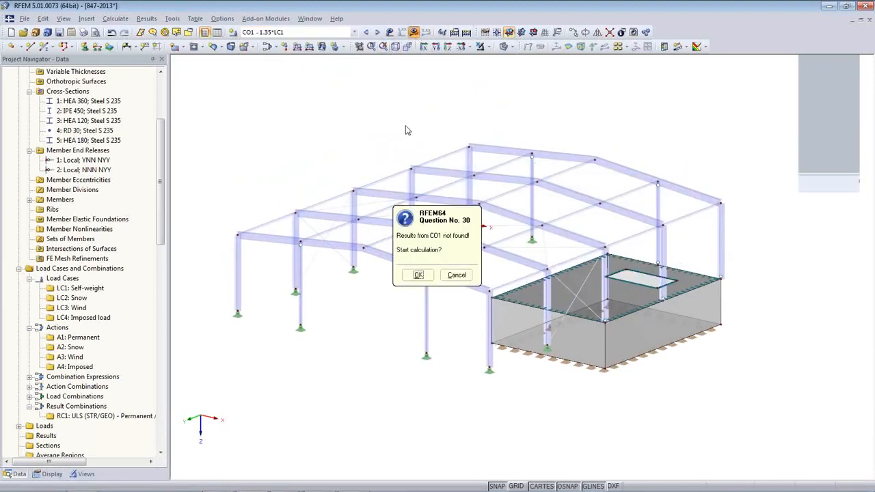
left_click(416, 274)
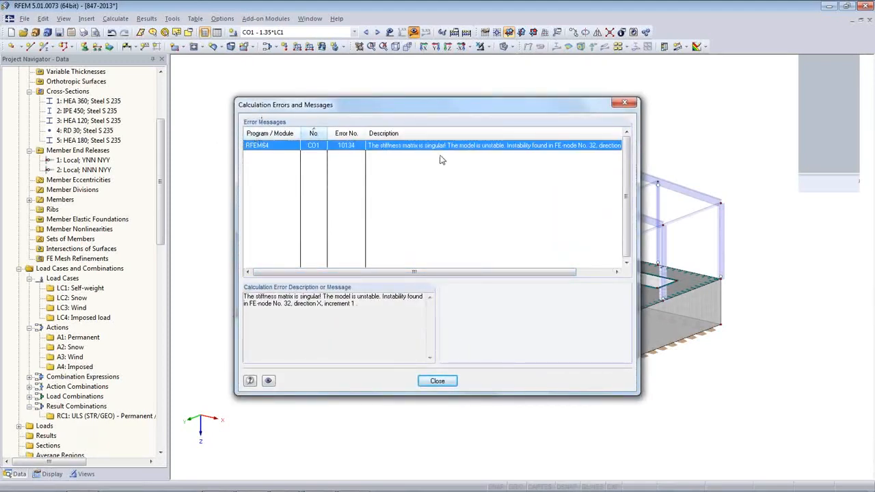
- Examine the full calculation error for CO1 and the marked node in the model, closing the error list
left_click_drag(424, 109, 164, 180)
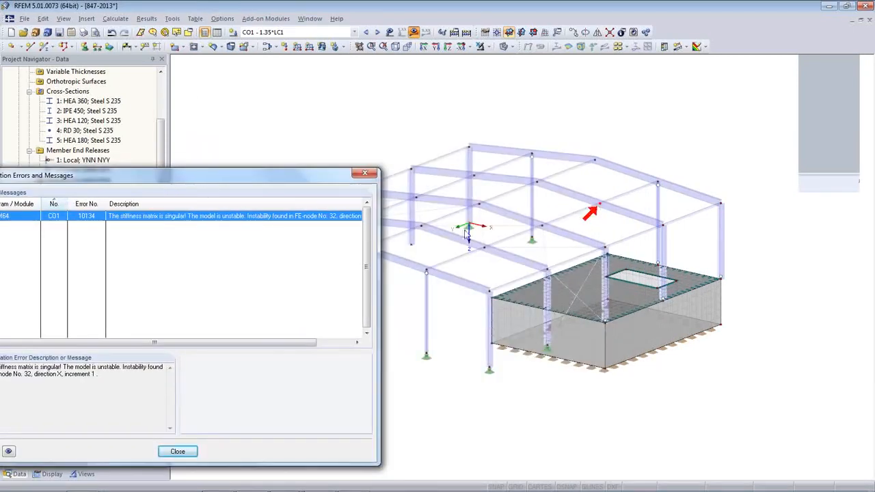
left_click_drag(252, 344, 335, 306)
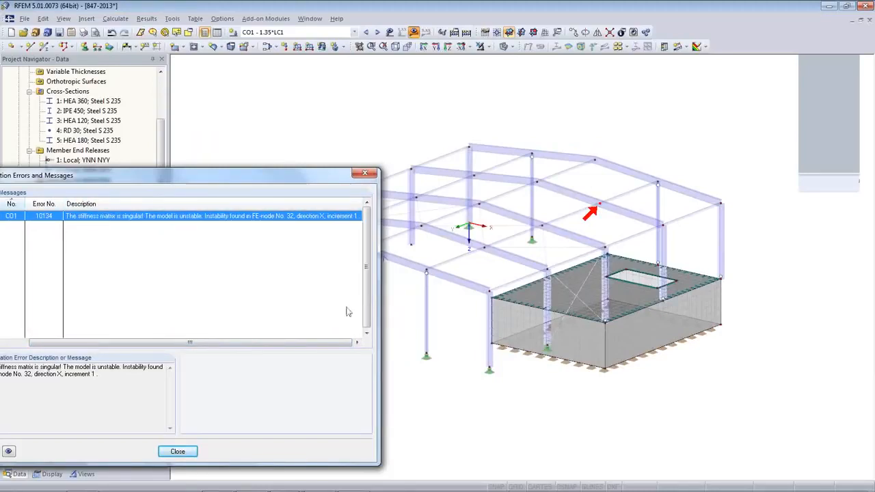
left_click(178, 451)
middle_click_drag(322, 391, 285, 411)
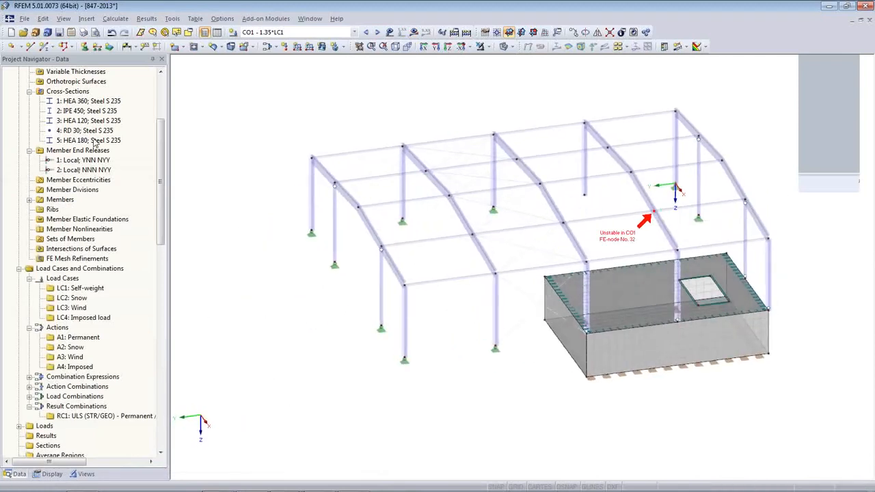
- Review the global calculation parameters against the model, including the exceptional handling of failing members, and accept them
left_click(115, 18)
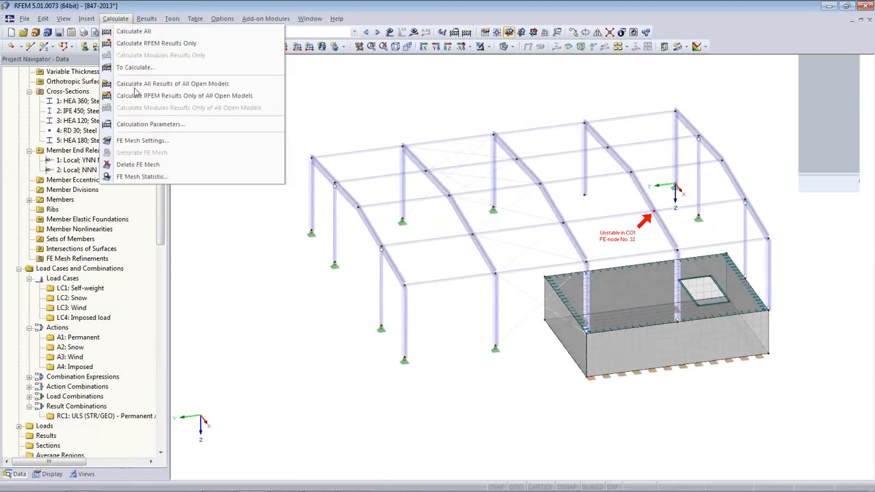
left_click(144, 126)
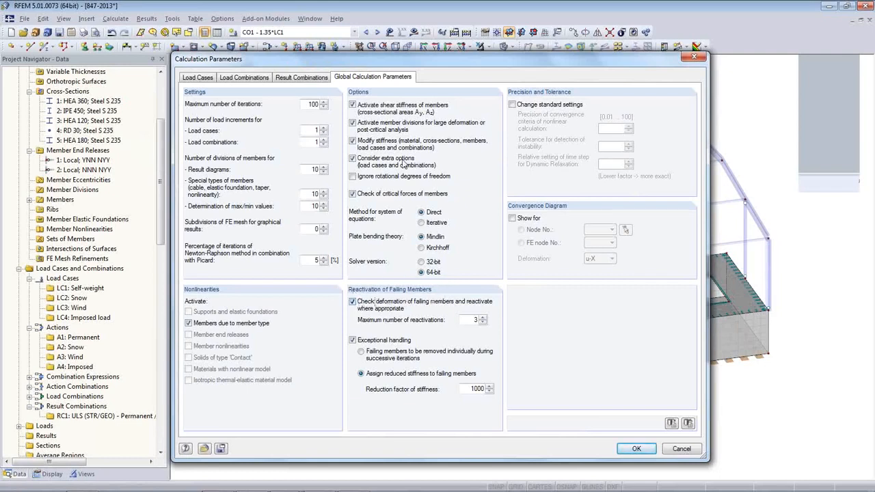
left_click_drag(421, 61, 389, 363)
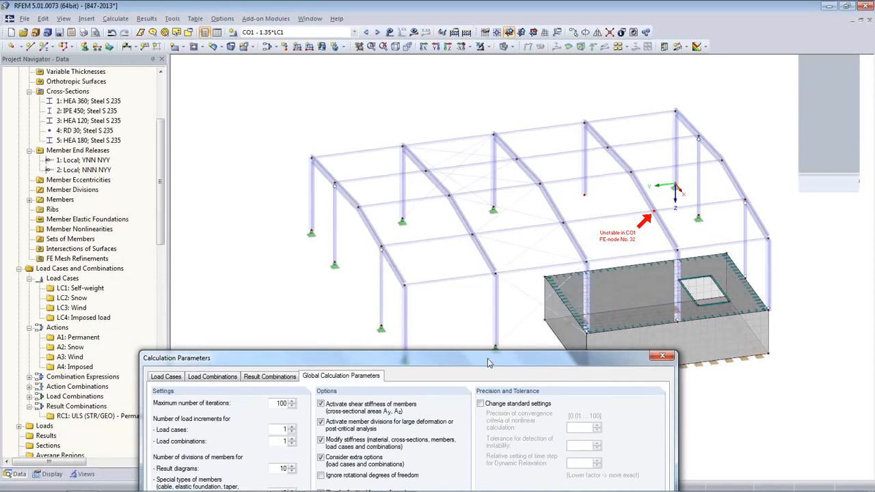
left_click_drag(488, 361, 490, 356)
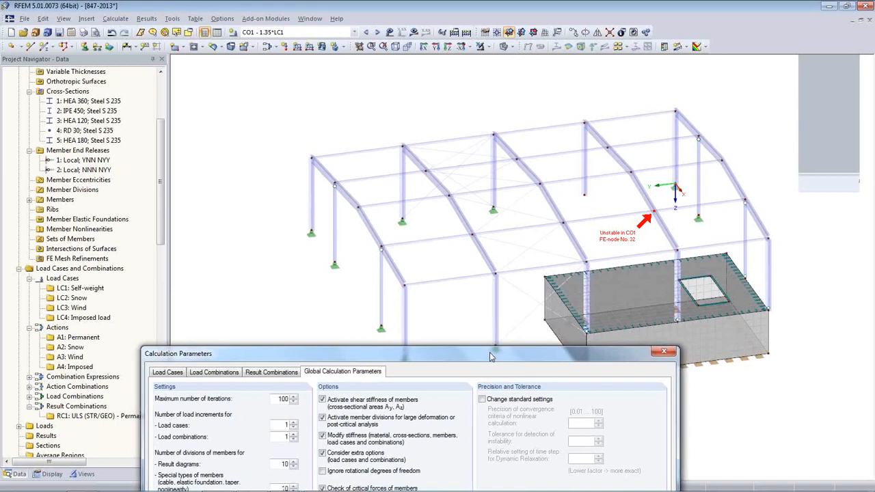
left_click_drag(490, 356, 481, 67)
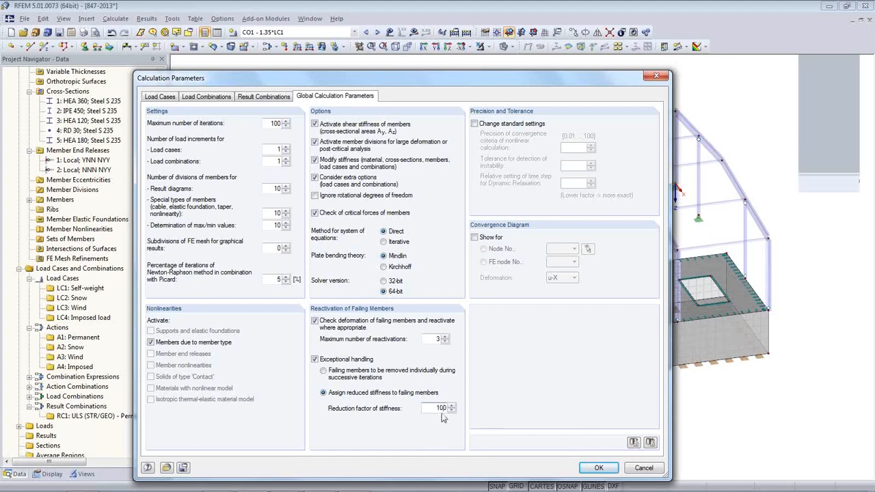
left_click(593, 469)
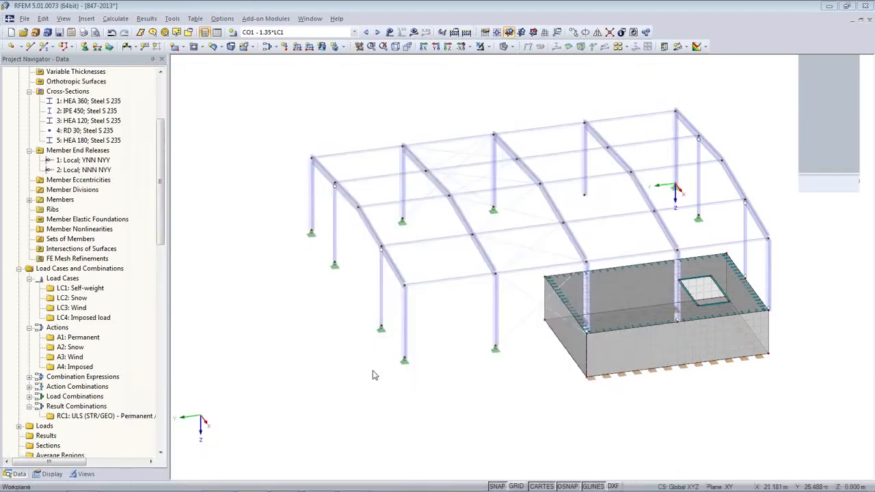
- Try to calculate load combination CO1 again and dismiss the error list
left_click(413, 32)
left_click(412, 276)
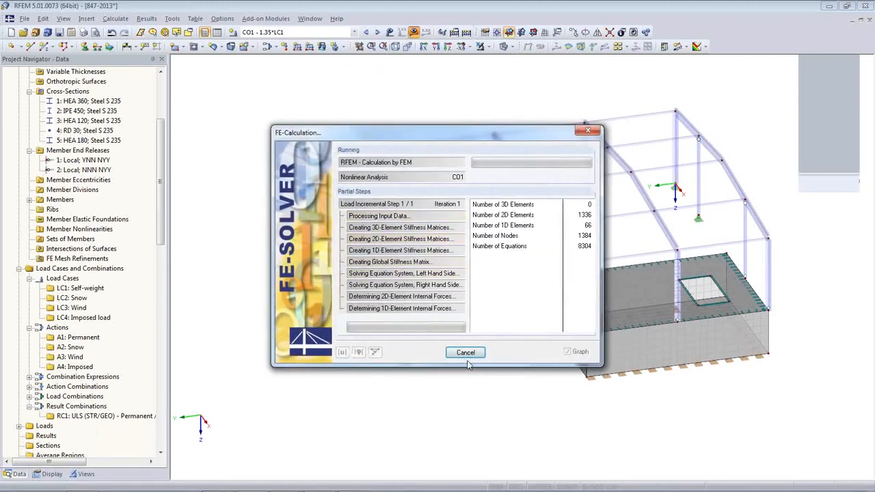
left_click(437, 380)
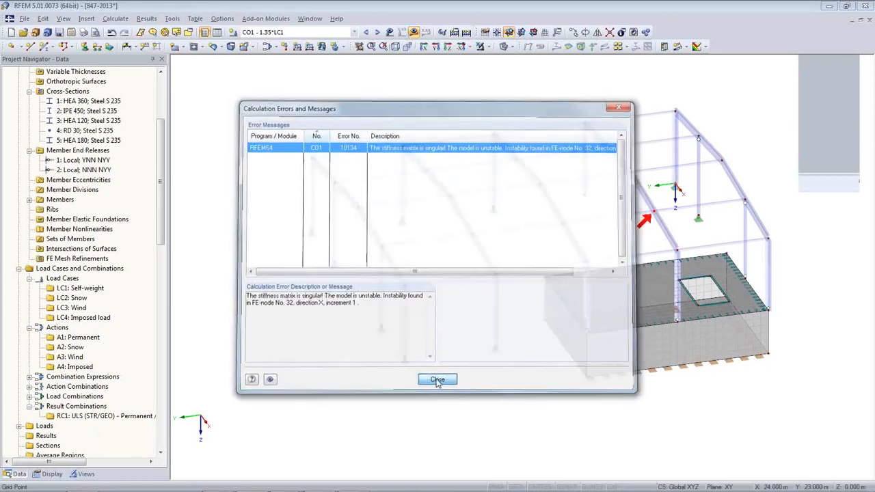
- Add a nodal support of the existing type 1 at the base of the frame column that has no support
middle_click_drag(492, 355, 121, 308, "ctrl")
middle_click_drag(654, 354, 554, 340)
middle_click_drag(580, 314, 525, 341, "ctrl")
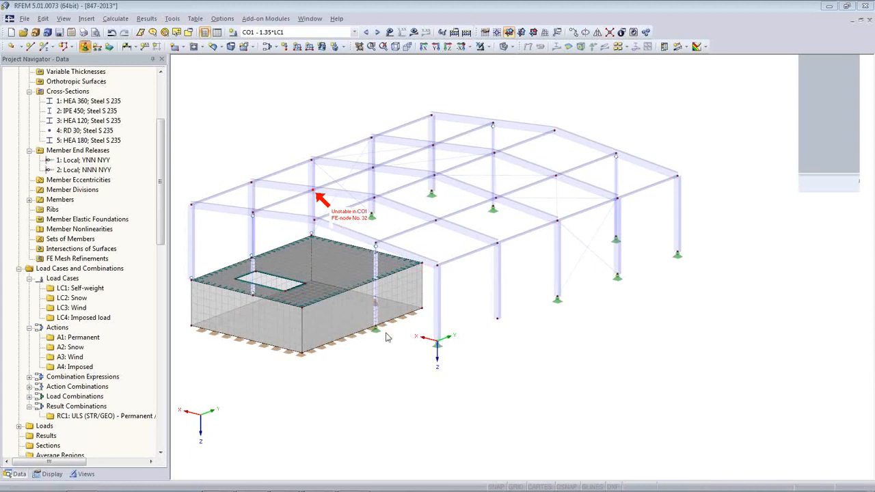
left_click(85, 46)
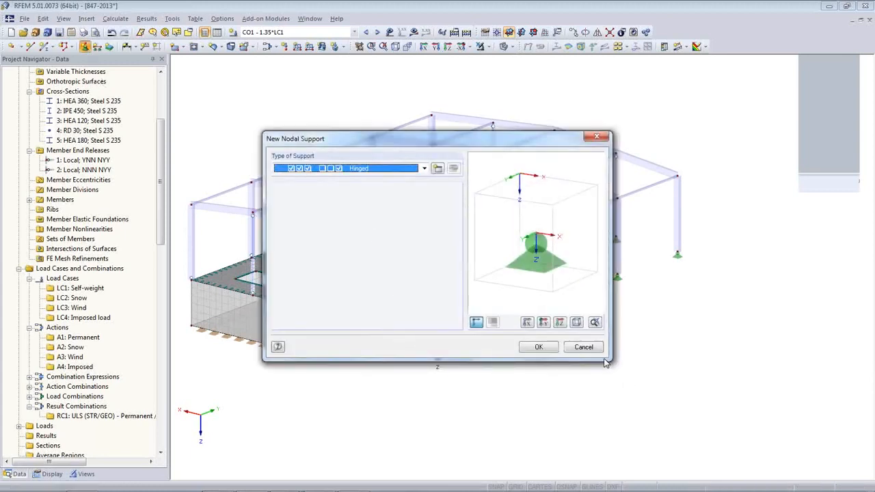
left_click(424, 169)
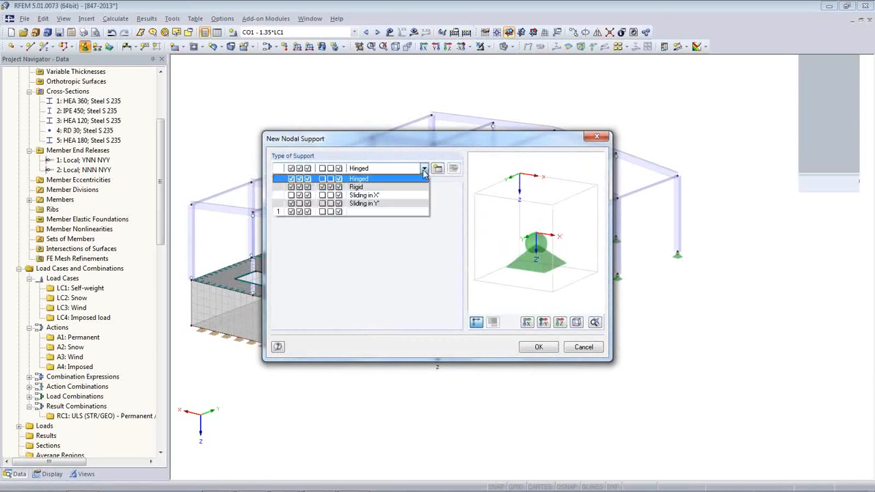
left_click(380, 179)
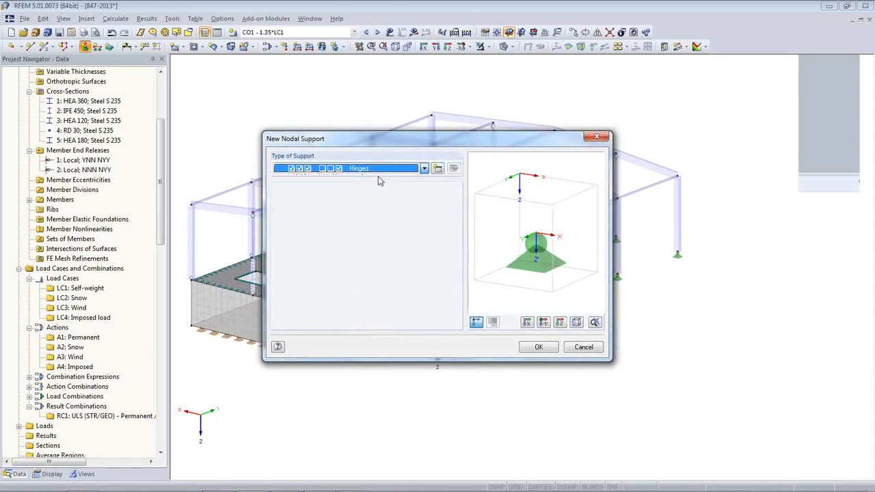
left_click(424, 169)
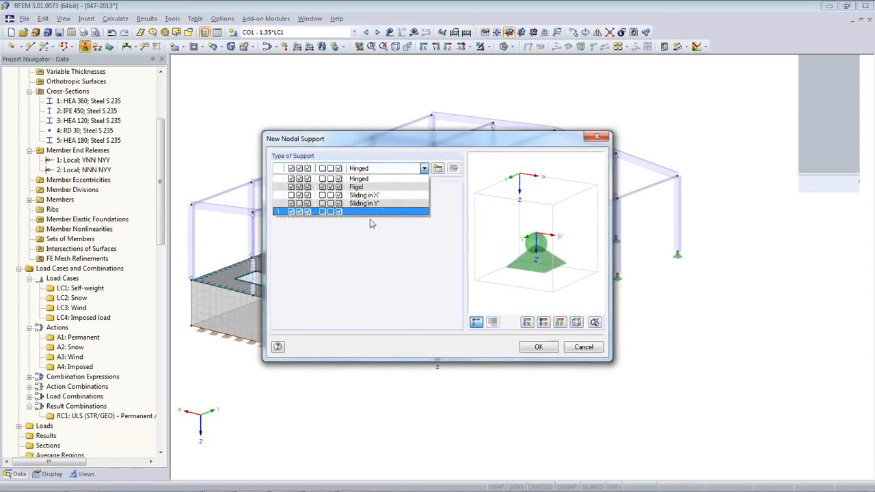
left_click(346, 212)
left_click(539, 348)
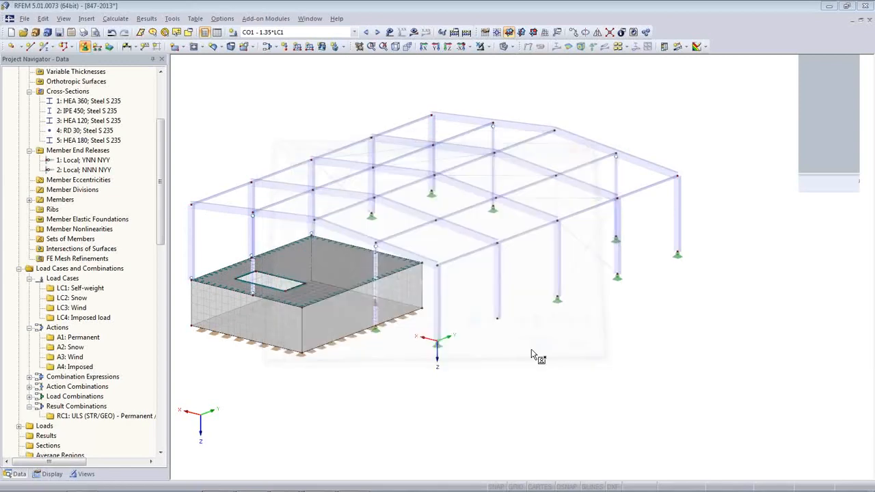
- Calculate load combination CO1 with the added support and examine the global deformations u of the hall and basement
middle_click_drag(439, 345, 835, 352, "ctrl")
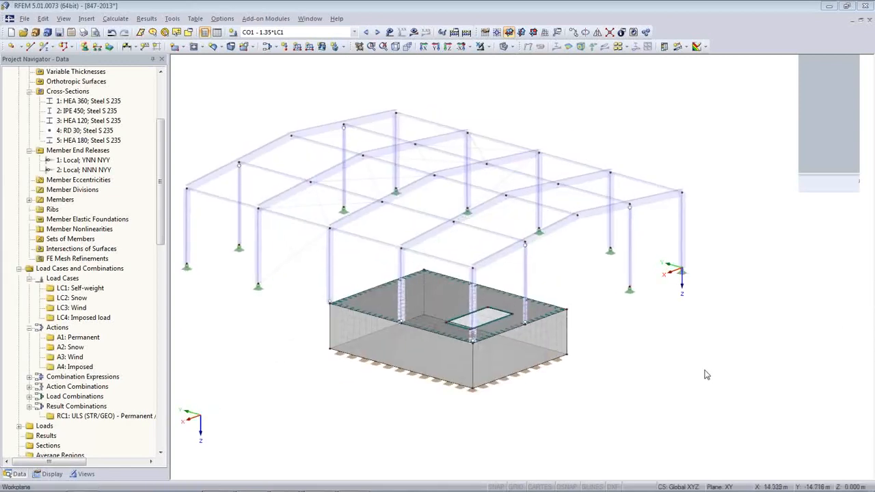
left_click(414, 32)
left_click(407, 275)
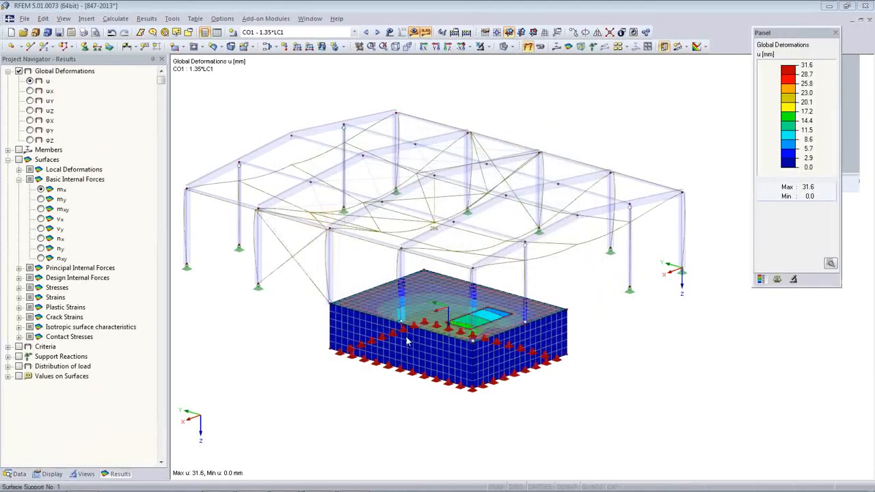
middle_click_drag(441, 353, 754, 392, "ctrl")
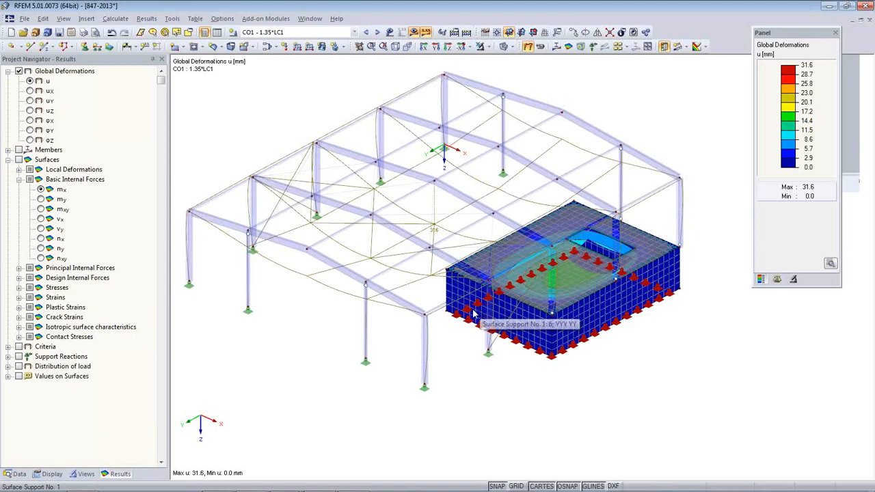
middle_click_drag(554, 410, 592, 363, "ctrl")
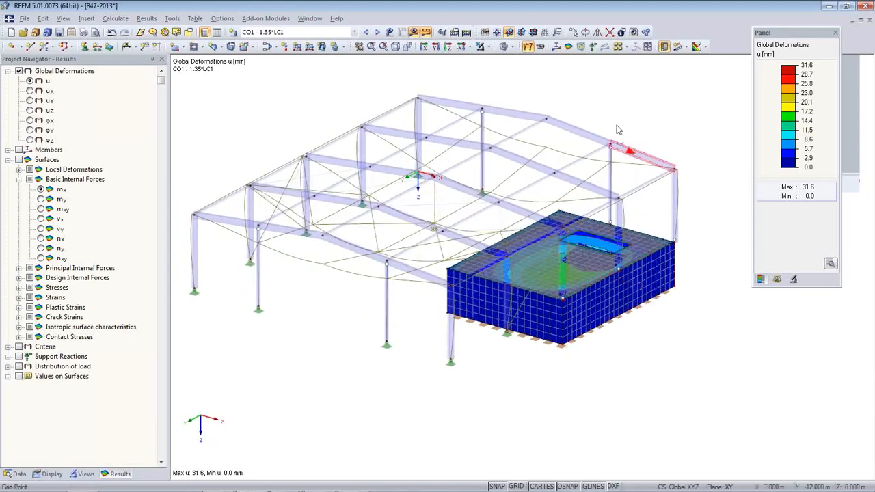
- Examine the CO1 member moments My on the wireframe model together with the basement surface moments mx, my and mxy
left_click(557, 48)
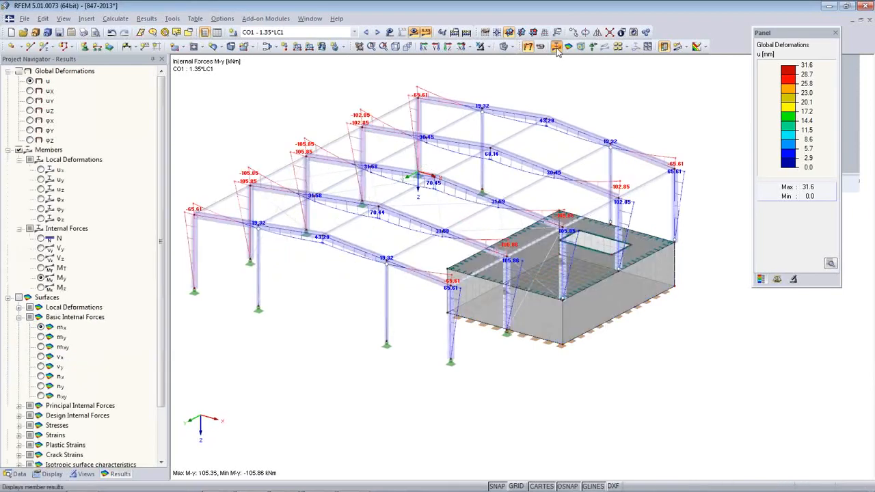
left_click(505, 49)
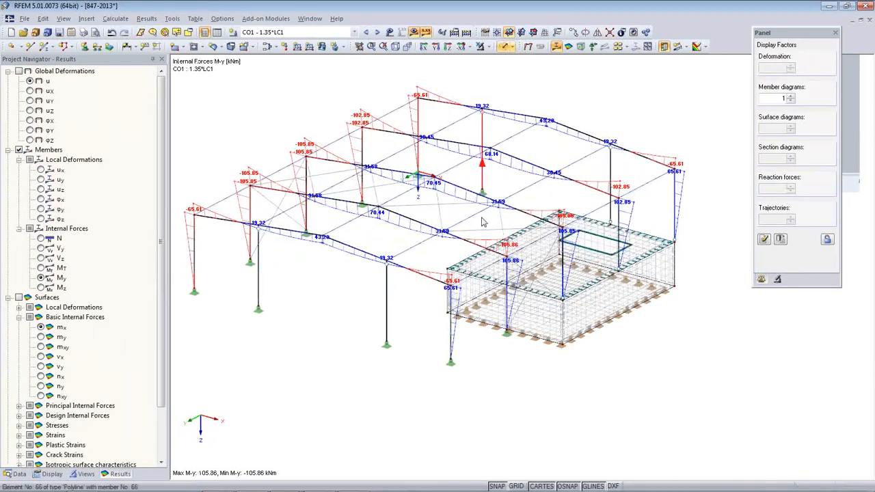
left_click(568, 48)
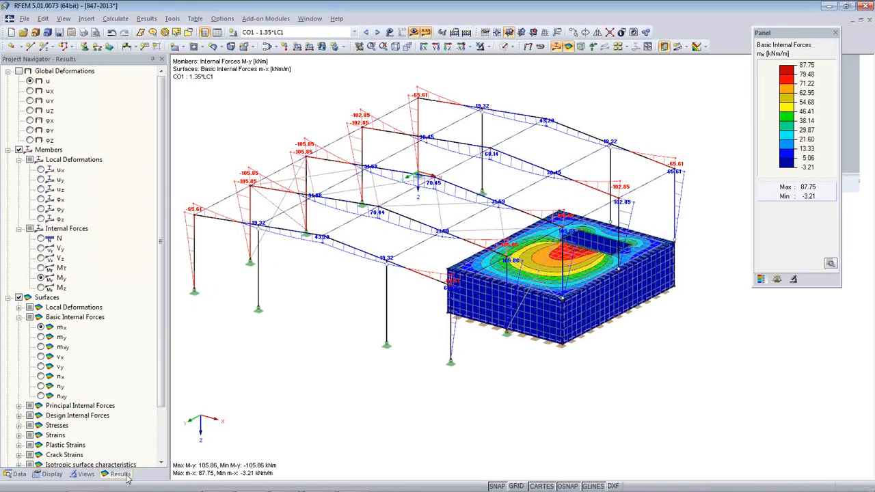
left_click(41, 336)
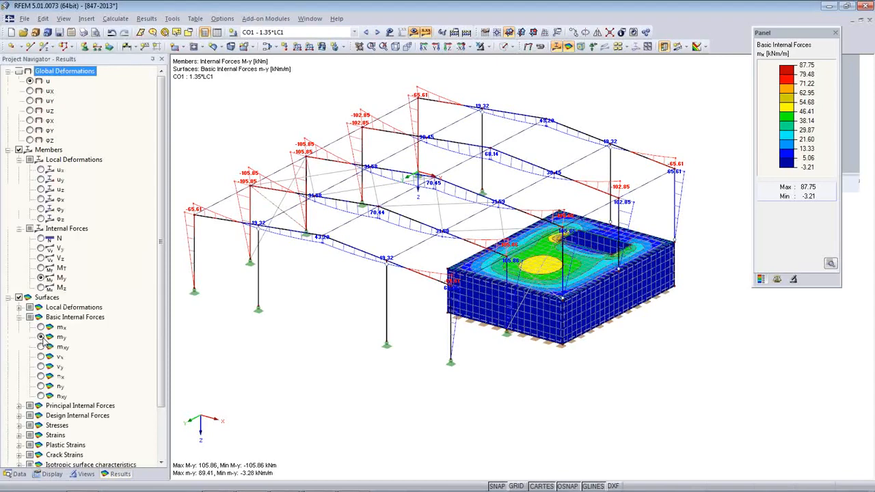
left_click(41, 347)
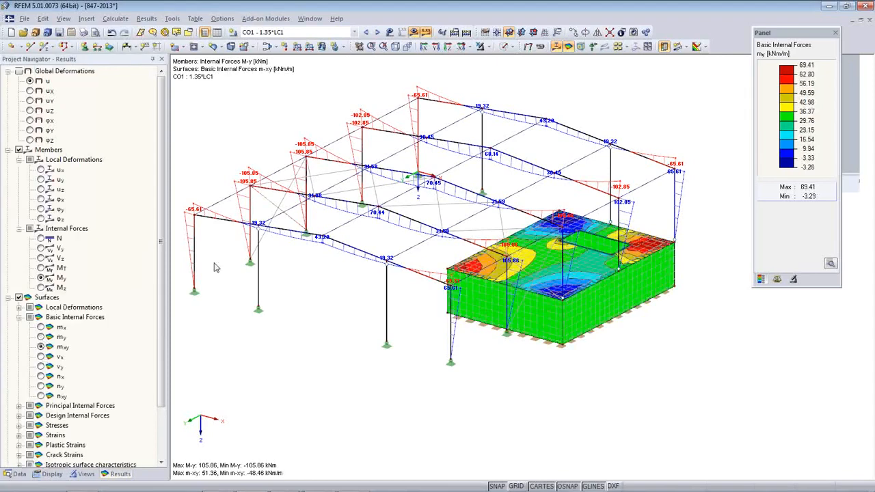
left_click(425, 34)
left_click(424, 34)
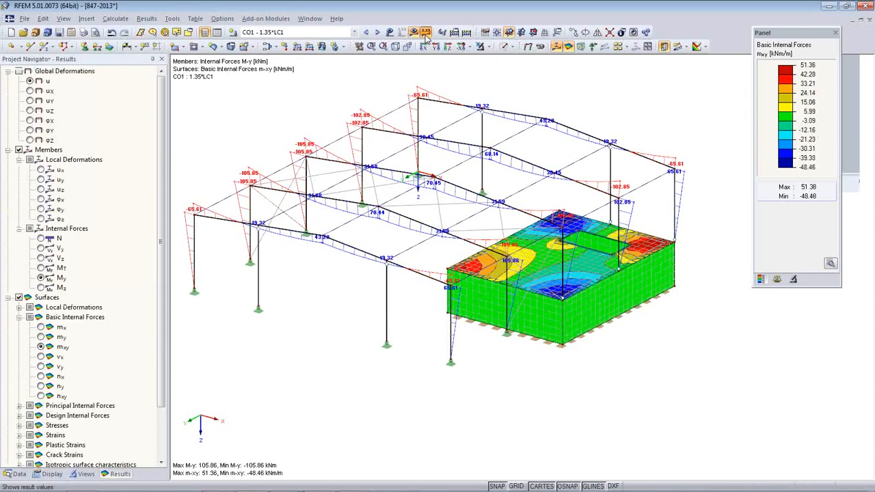
- Examine the axial forces N of the hall's members for CO1
left_click(41, 249)
left_click(41, 238)
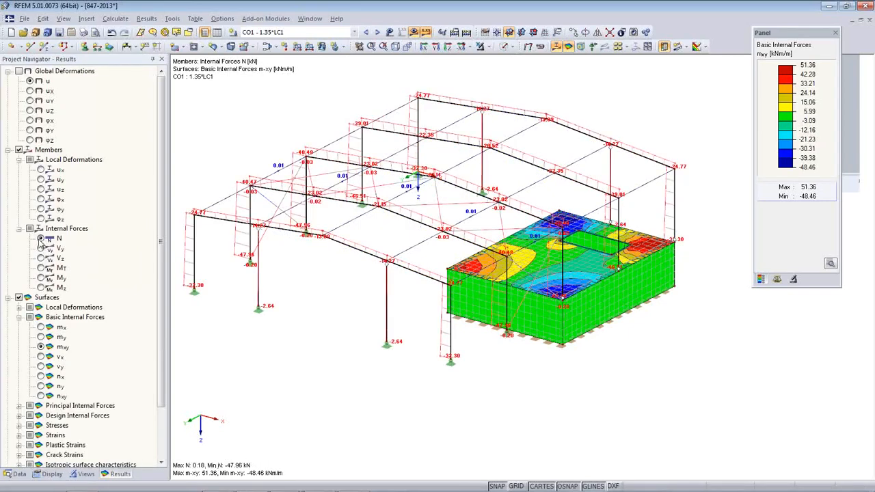
middle_click_drag(311, 330, 362, 334, "ctrl")
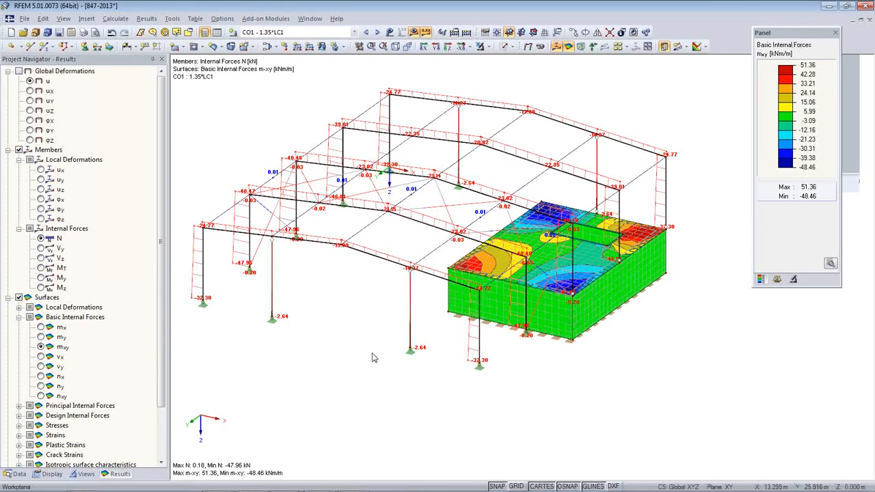
- Hide the CO1 results and calculate all load cases and combinations of the model
left_click(18, 474)
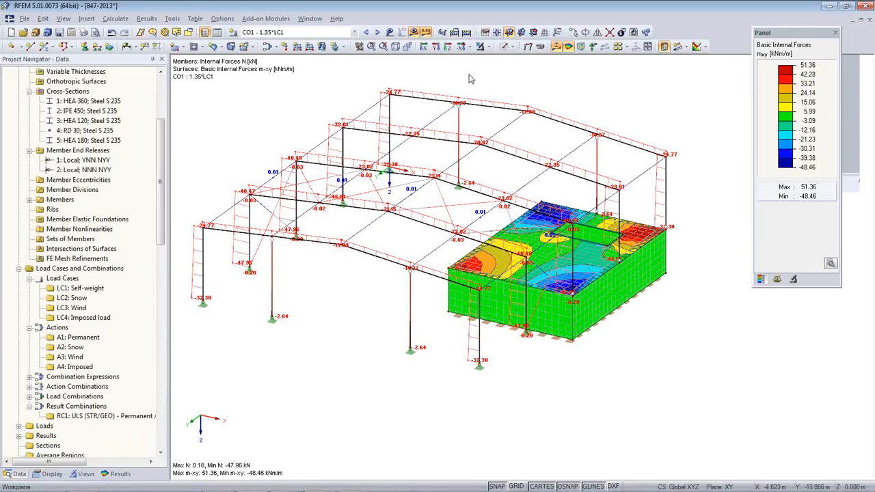
left_click(414, 32)
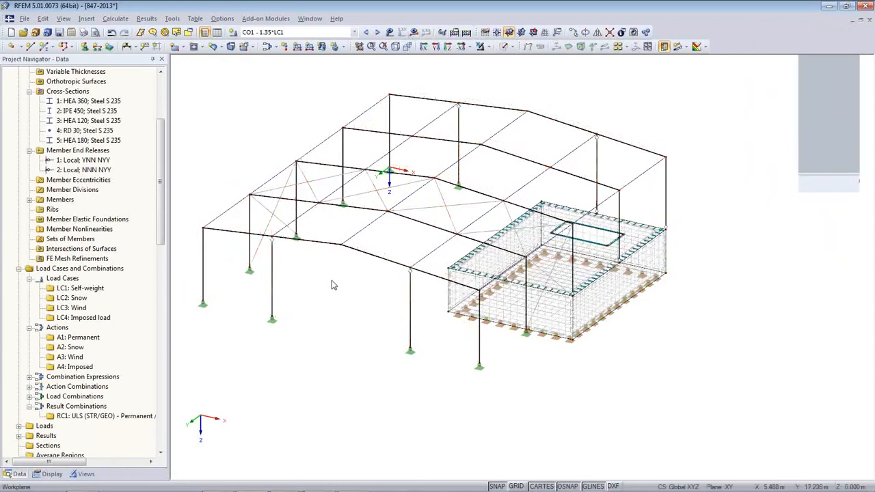
middle_click_drag(333, 285, 390, 260)
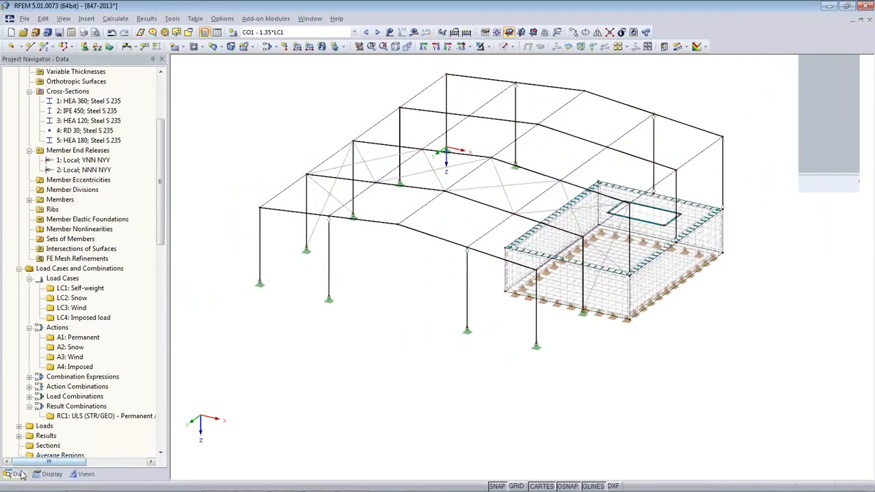
left_click_drag(158, 211, 153, 288)
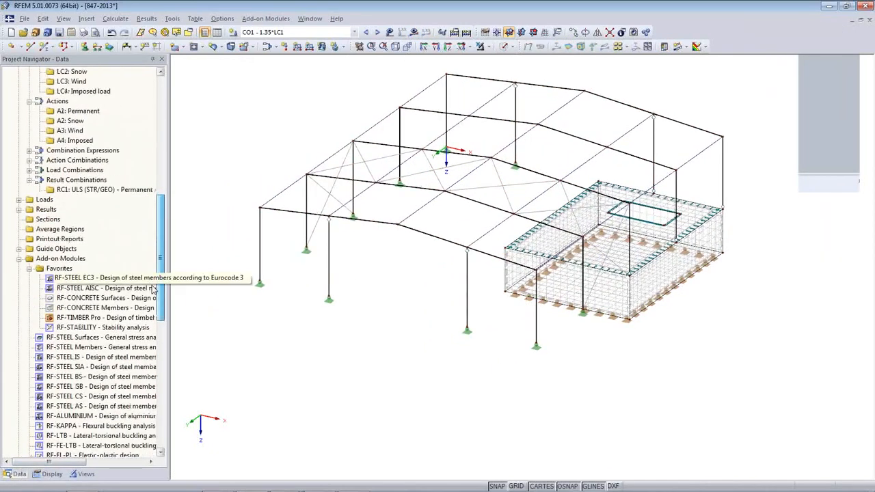
scroll(153, 289, "down", 1)
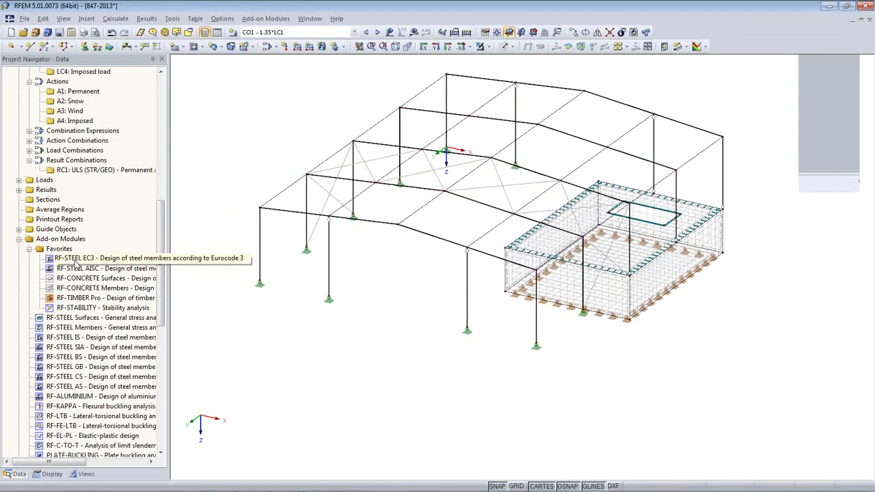
left_click(116, 19)
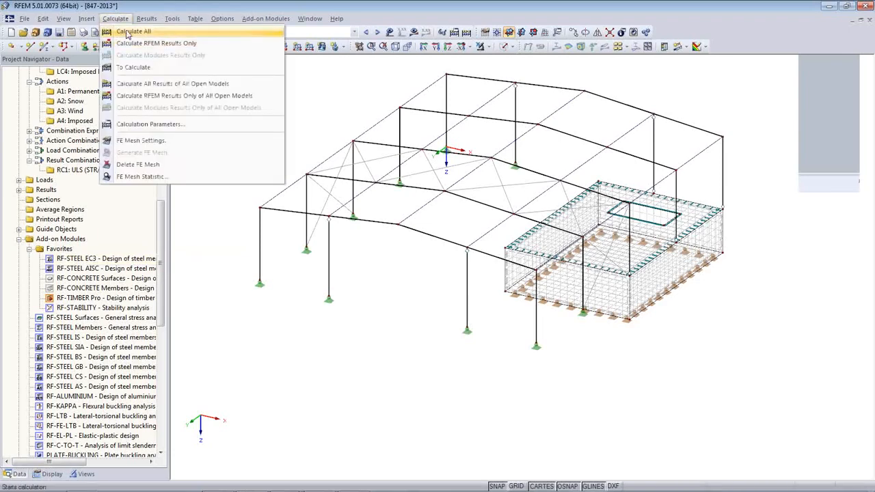
left_click(120, 34)
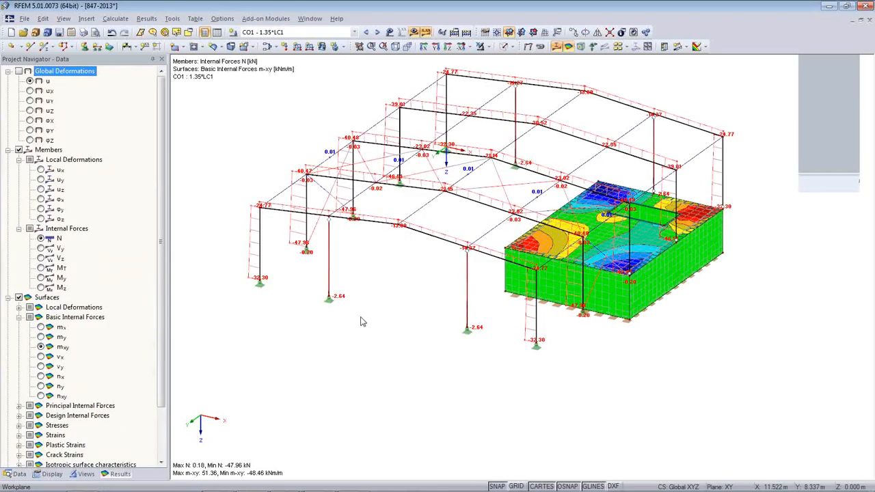
- Step through the load combination results from CO1 to CO5, comparing the axial forces and surface moments, and hide the results
left_click(377, 32)
left_click(377, 32)
left_click(377, 32)
left_click(377, 32)
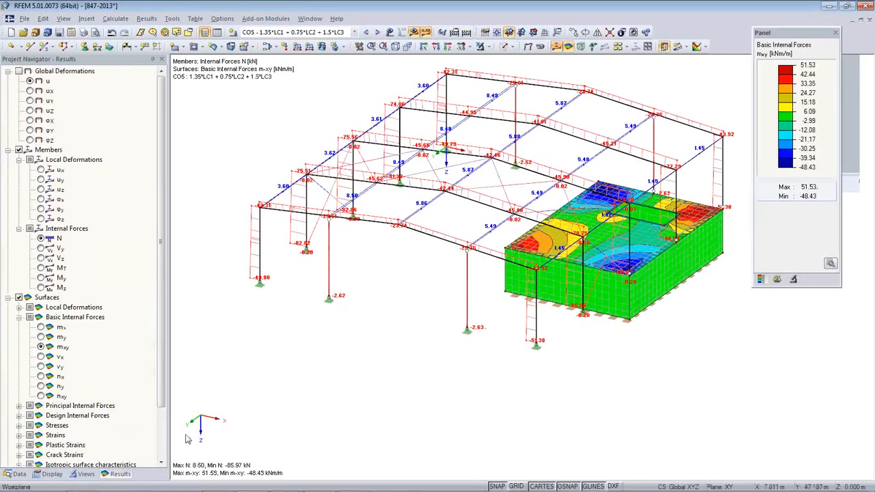
left_click(414, 33)
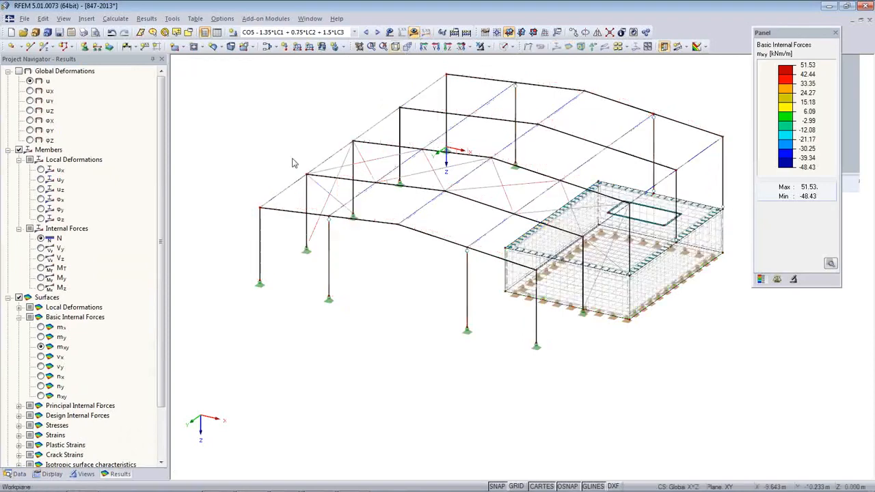
- Open the RF-STEEL EC3 module with the CEN national annex, and select all members and result combination RC1 for ultimate limit state design
left_click(19, 473)
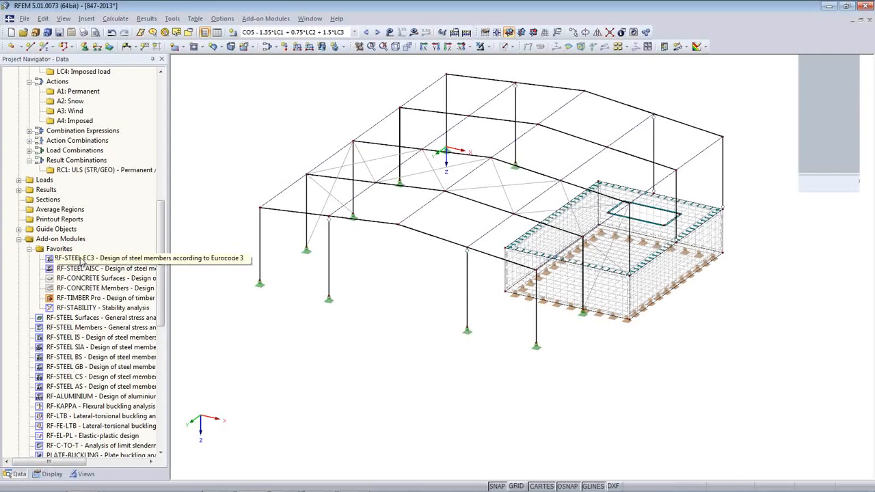
double_click(81, 259)
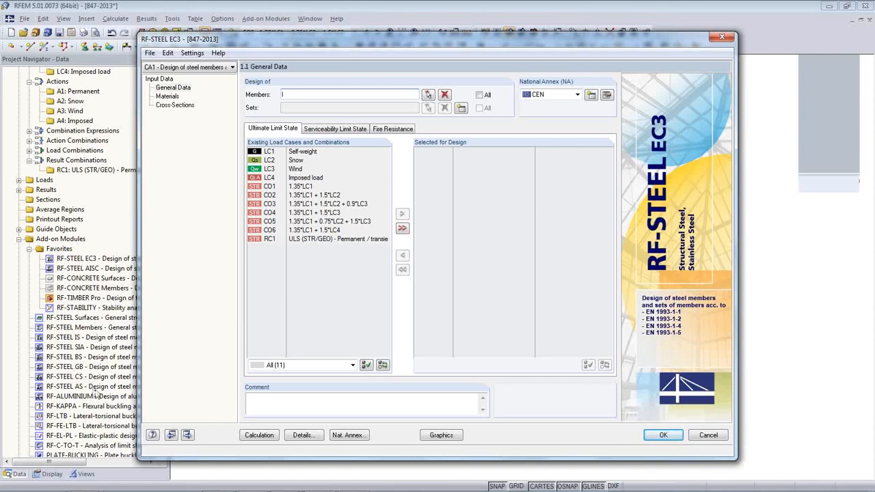
left_click(577, 94)
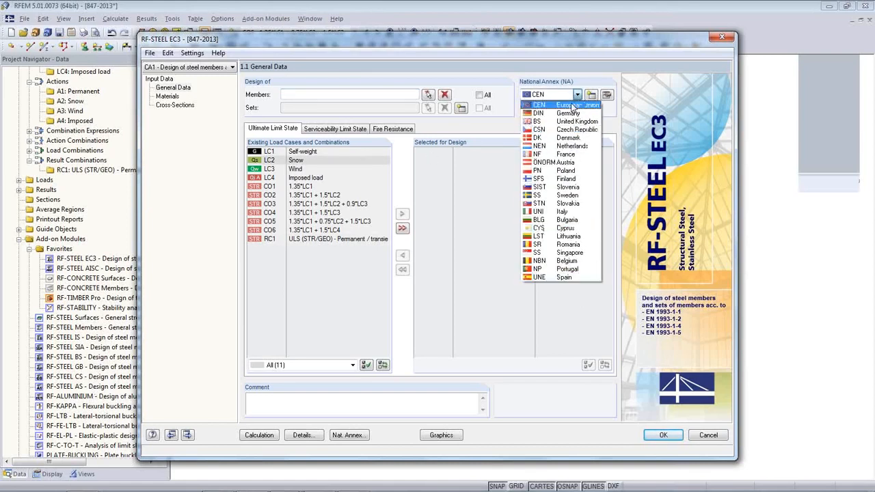
left_click(567, 106)
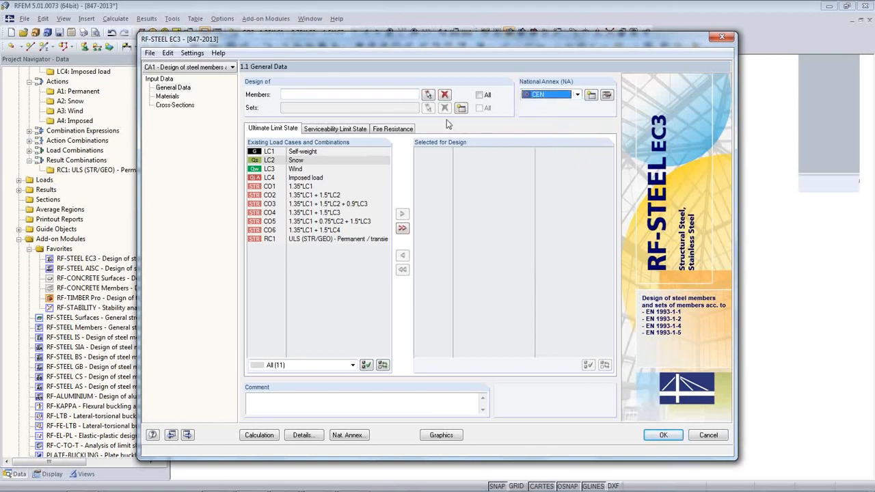
left_click(479, 95)
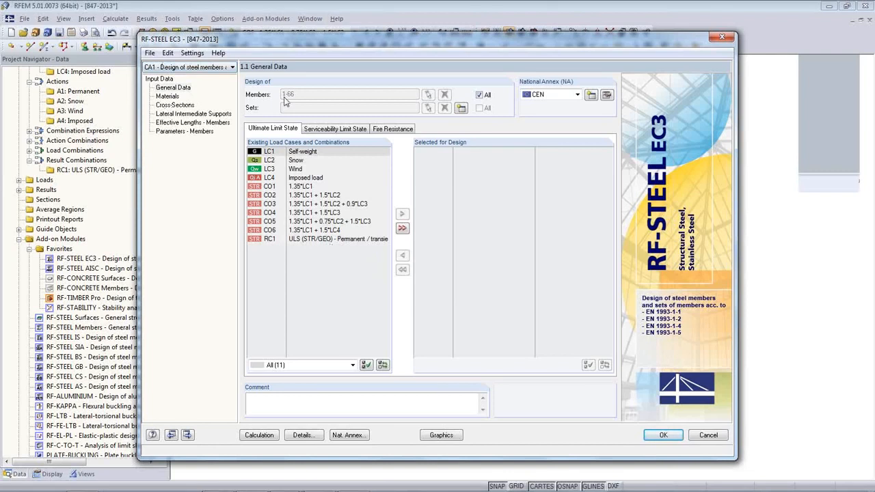
double_click(298, 241)
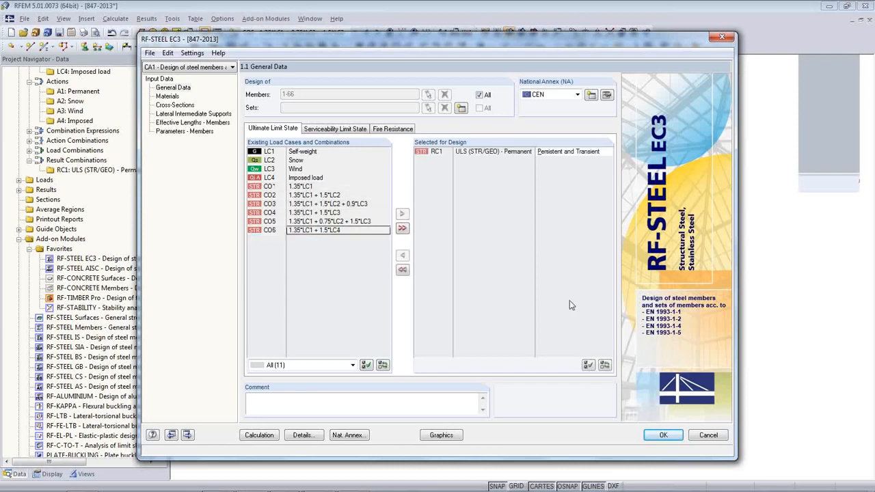
- Check the design materials and set the HEA 360 and IPE 450 cross-sections to optimize from the current row
left_click(170, 97)
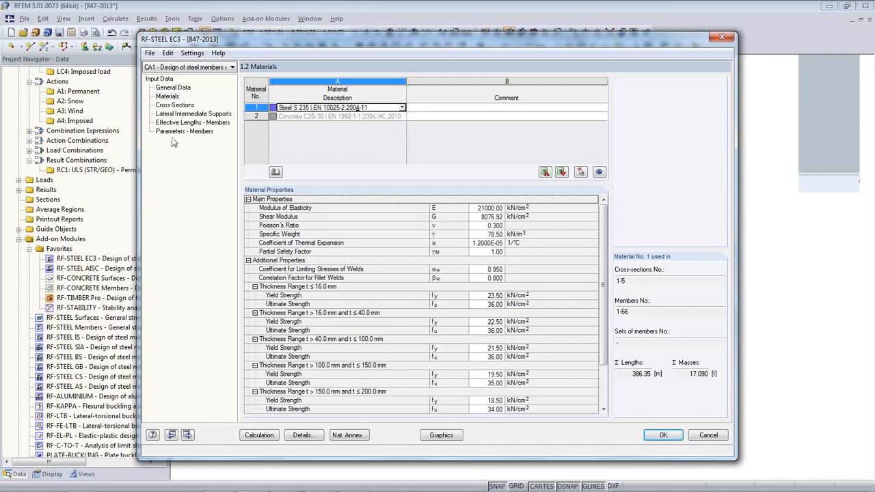
left_click(179, 106)
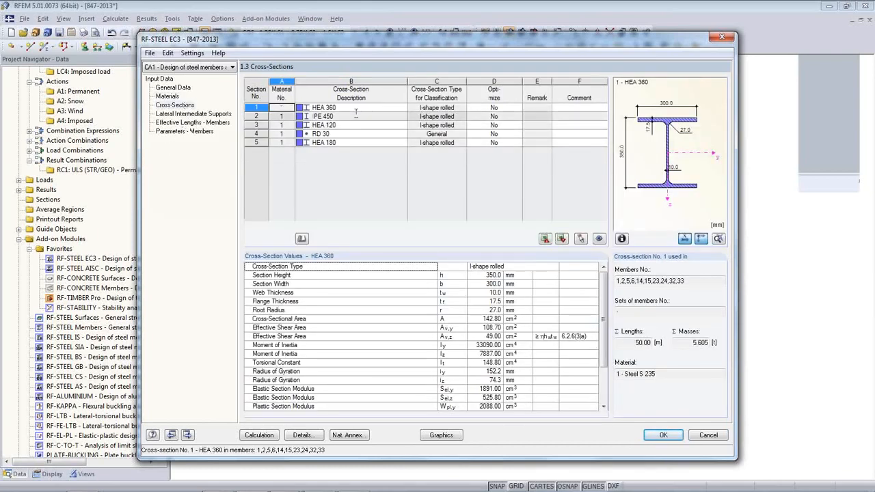
left_click_drag(442, 41, 441, 300)
left_click(495, 367)
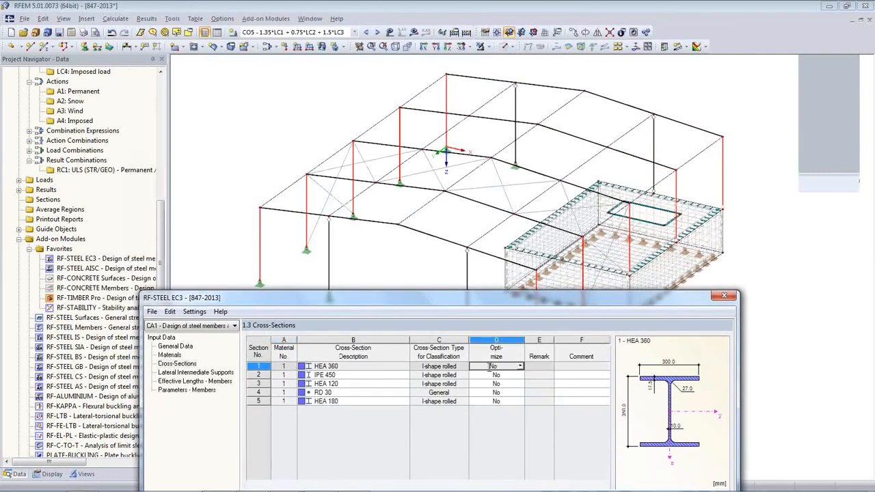
left_click(519, 369)
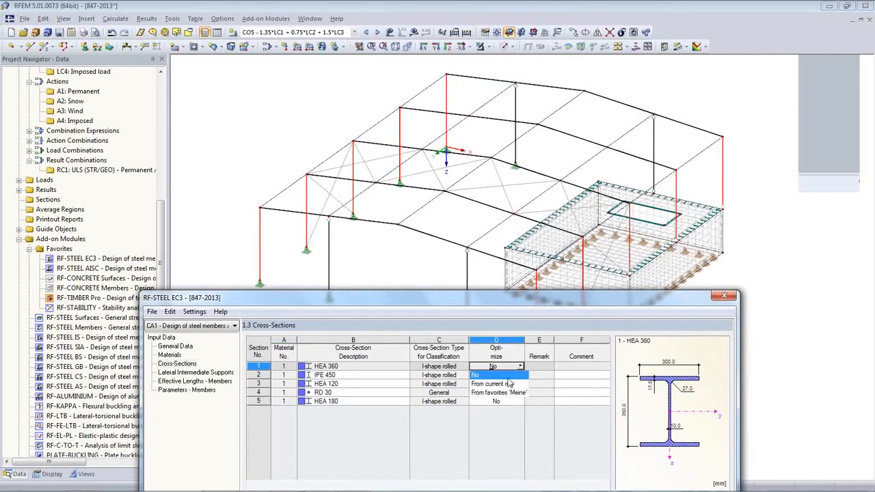
left_click(509, 385)
left_click(496, 375)
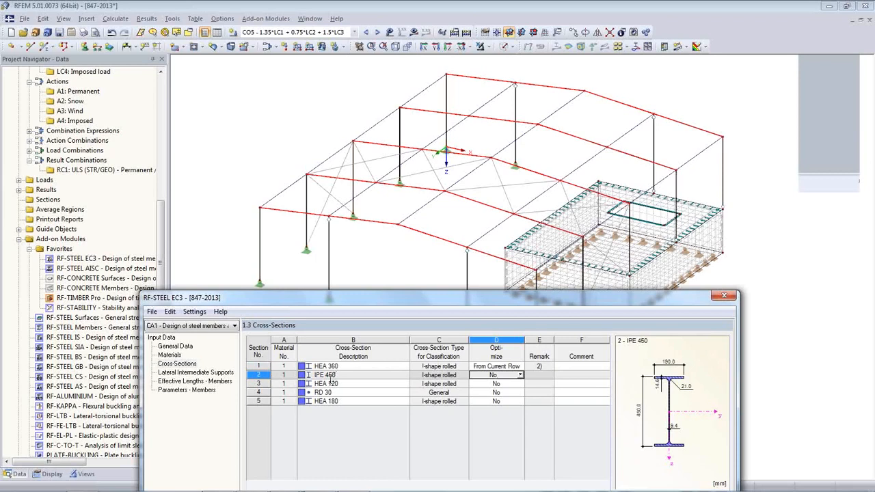
left_click(519, 375)
left_click(506, 393)
- Set the HEA 120 and HEA 180 cross-sections to optimize from the current row, leaving RD 30 out
left_click(521, 385)
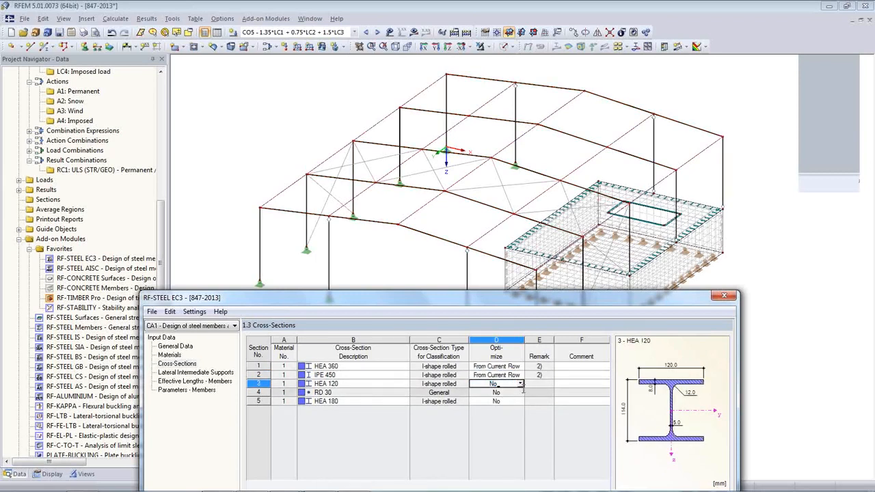
left_click(521, 384)
left_click(514, 400)
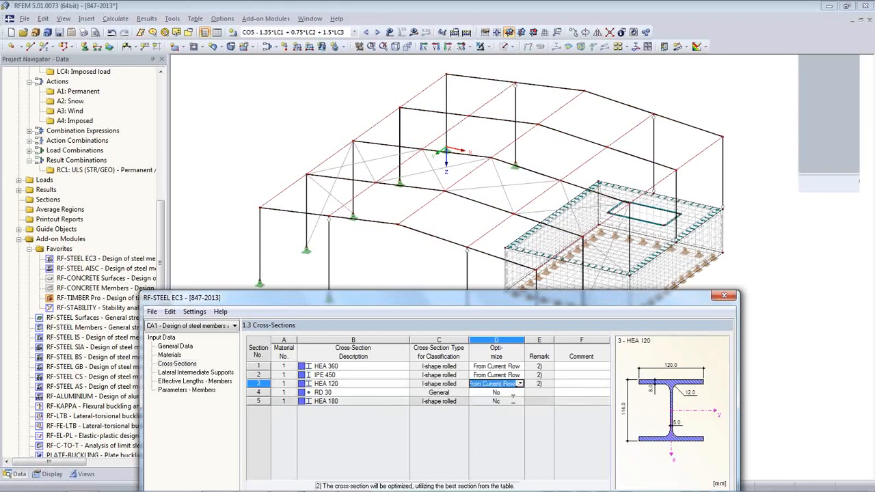
left_click(512, 402)
left_click(520, 401)
left_click(511, 417)
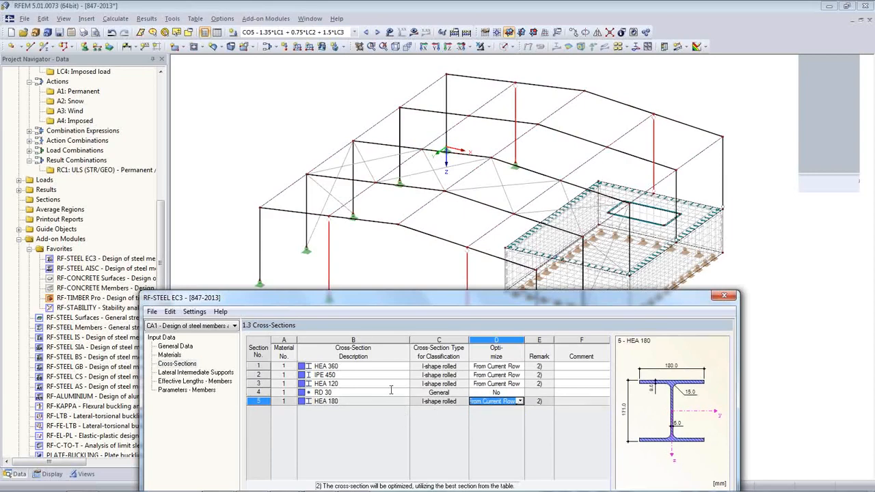
- Check in the model which members use the IPE 450, HEA 120 and RD 30 cross-sections
left_click(352, 375)
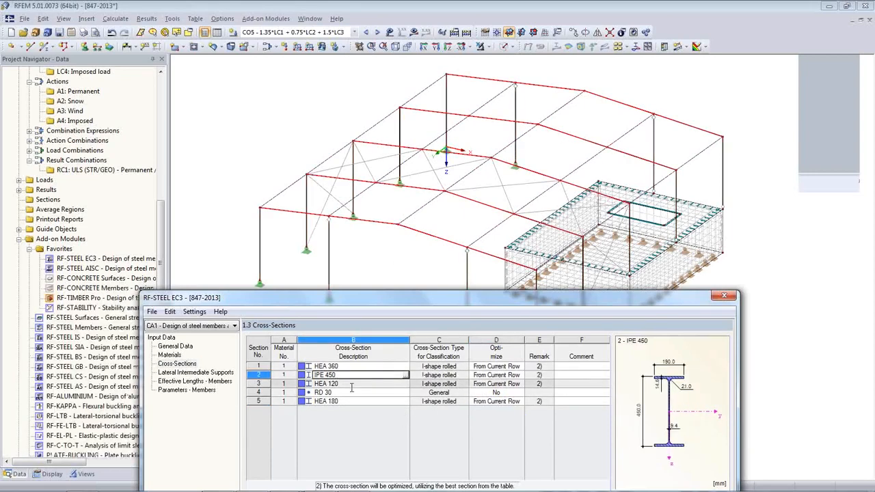
left_click(352, 384)
left_click(350, 393)
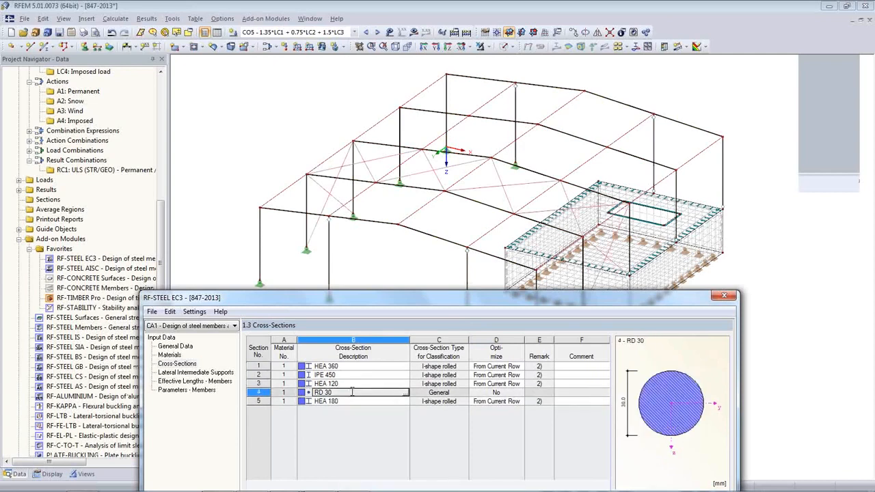
left_click(352, 384)
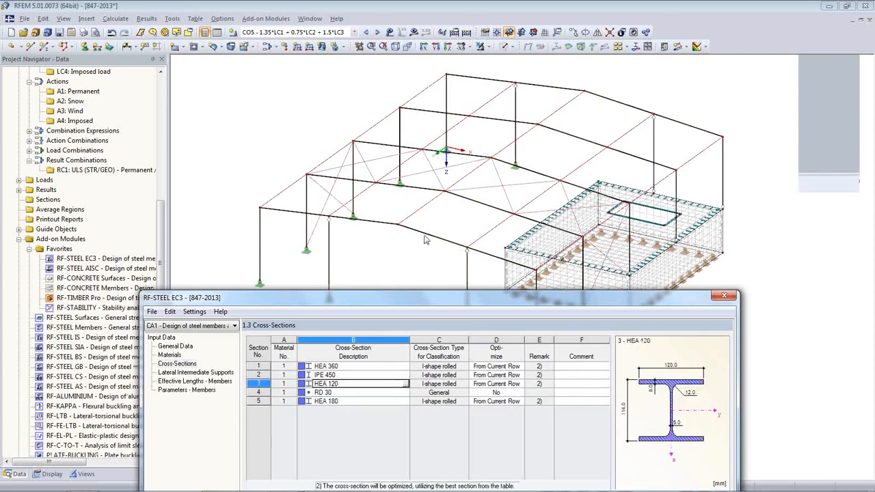
left_click_drag(420, 301, 417, 77)
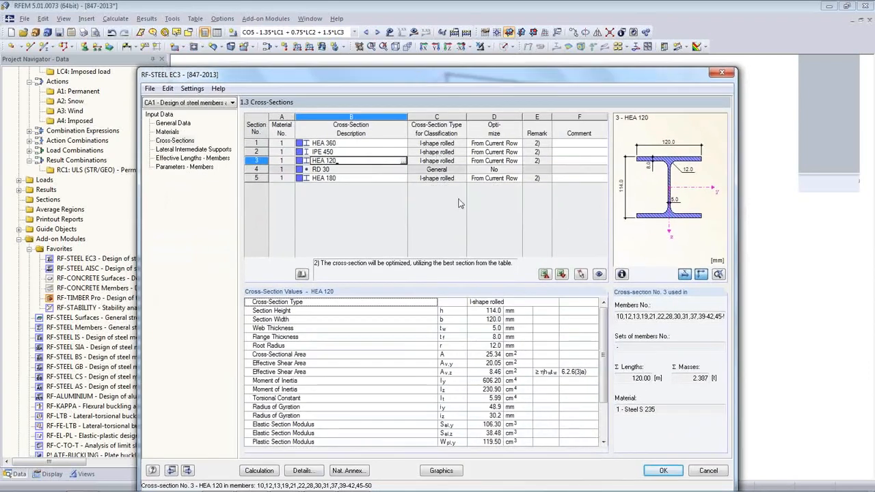
- Review the lateral intermediate supports and the members' effective lengths, and close the design module with its settings accepted
left_click(186, 149)
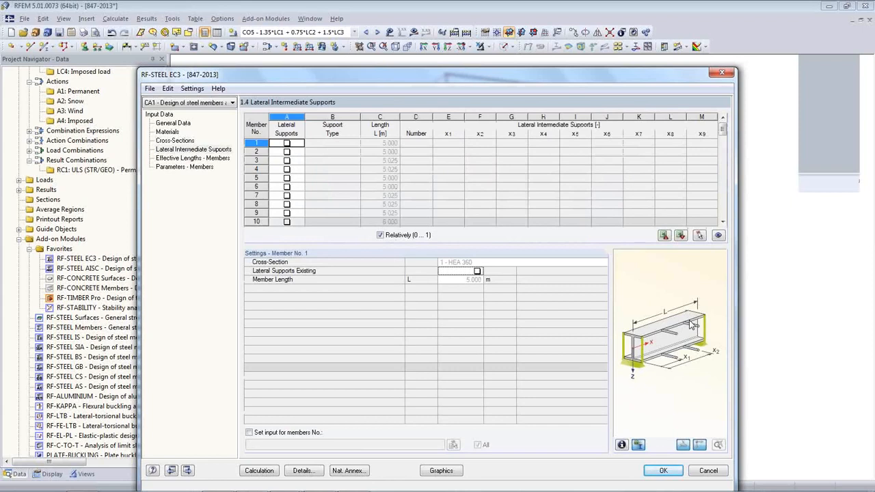
left_click(178, 158)
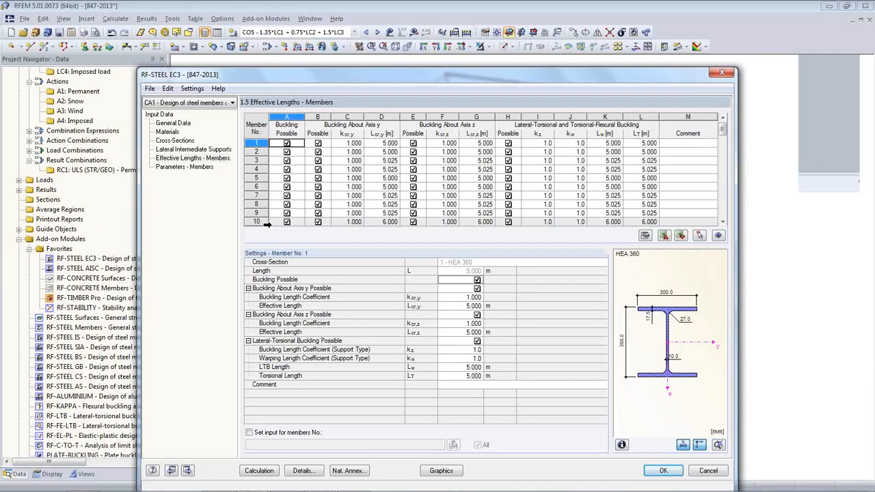
left_click_drag(377, 233, 389, 72)
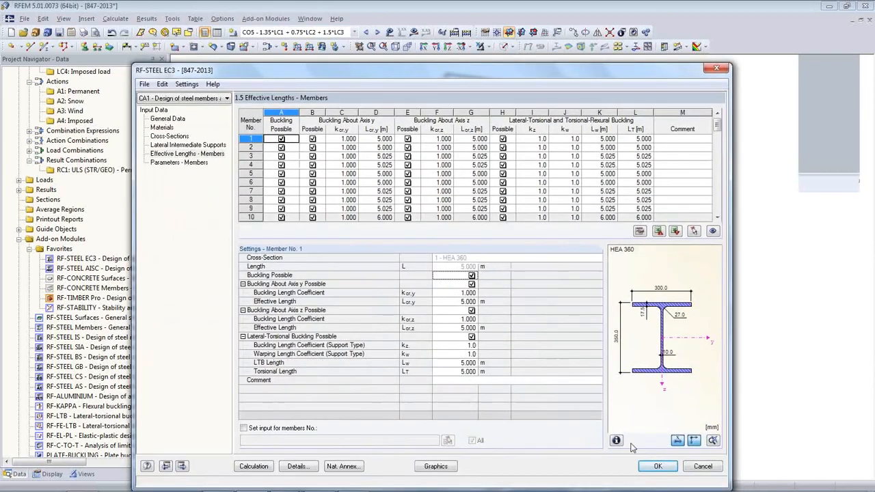
left_click(656, 468)
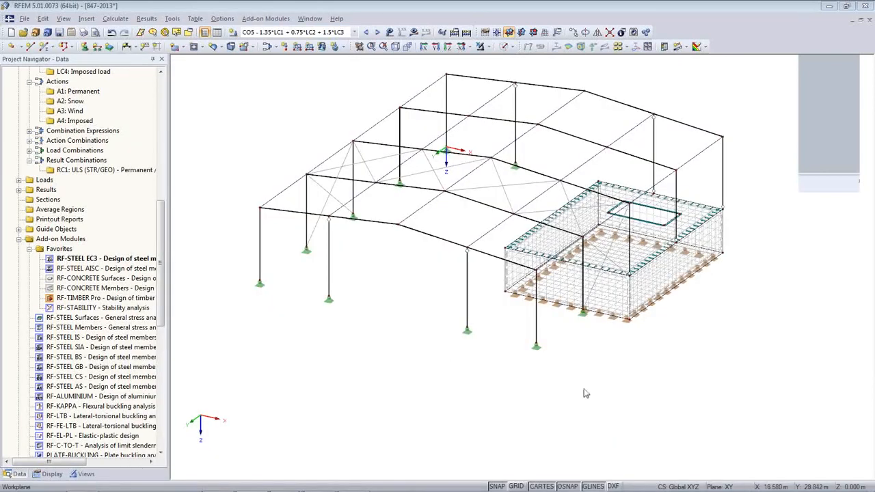
- Activate the visibility of only the members with cross-section HEA 360 and display the model with solid rendering
middle_click_drag(666, 409, 411, 340, "ctrl")
middle_click_drag(578, 317, 569, 287, "ctrl")
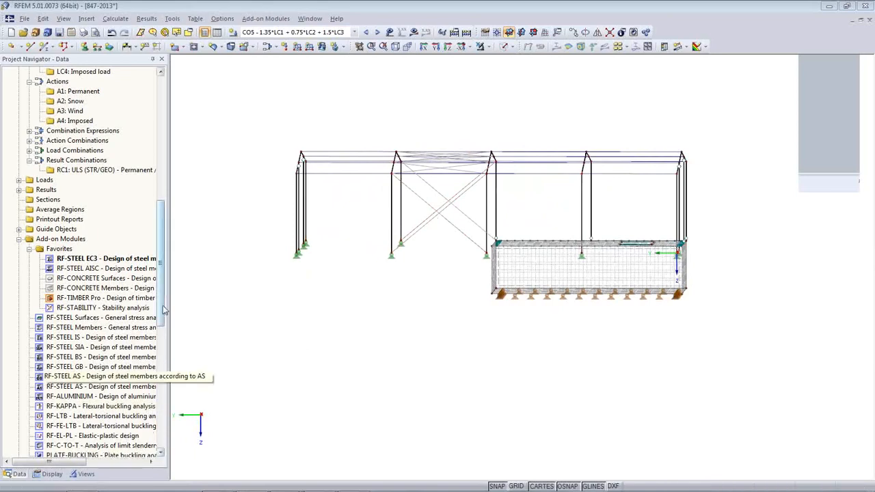
scroll(164, 309, "down", 5)
left_click(79, 474)
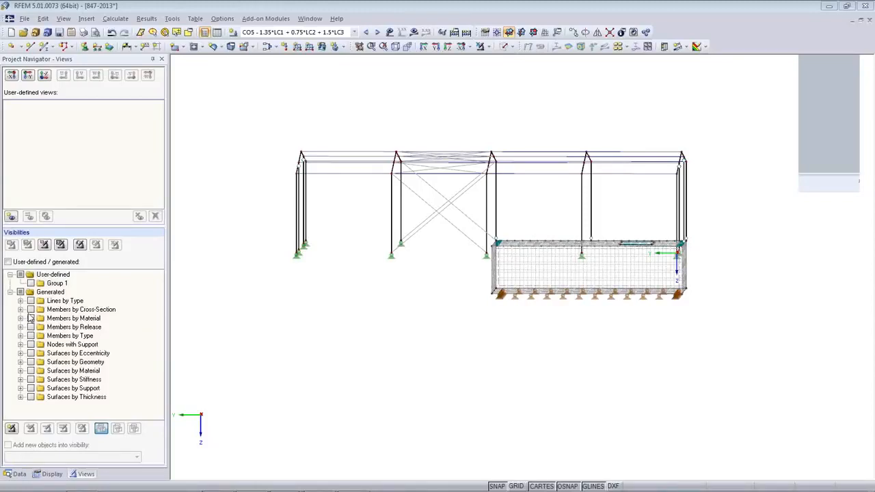
left_click(20, 311)
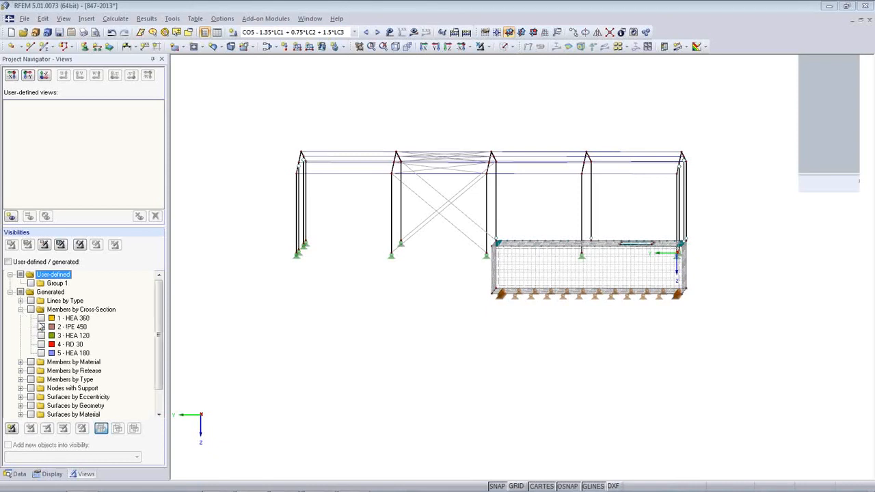
left_click(41, 318)
middle_click_drag(283, 326, 394, 292, "ctrl")
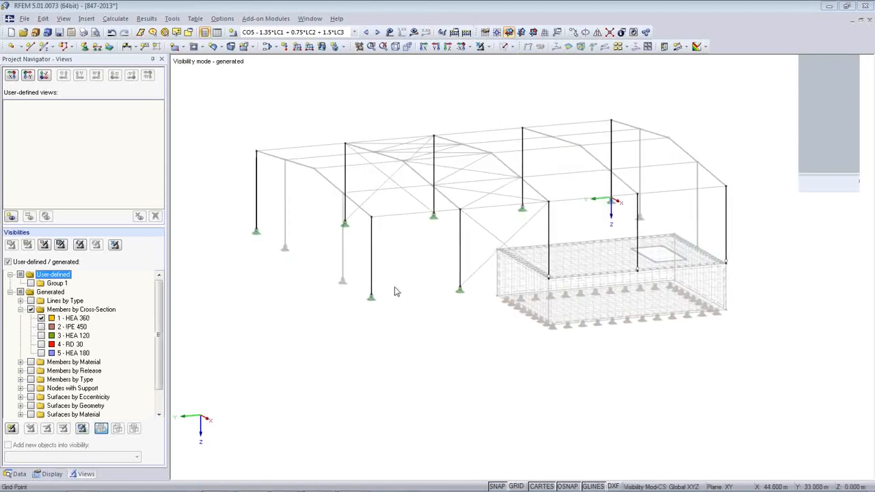
left_click(504, 47)
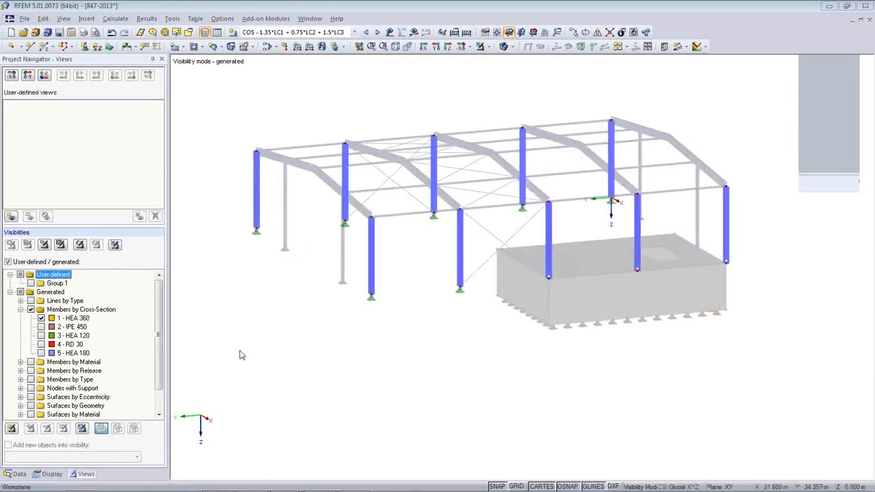
left_click(41, 344)
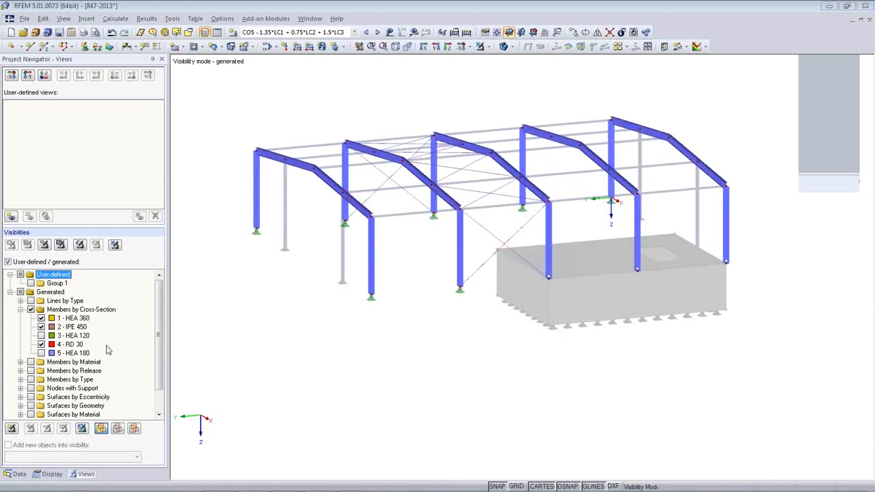
left_click(43, 328)
left_click(42, 345)
- Select all HEA 360 columns and set their effective length factor kcr,y to 3
middle_click_drag(461, 347, 342, 291, "ctrl")
left_click_drag(781, 223, 280, 183)
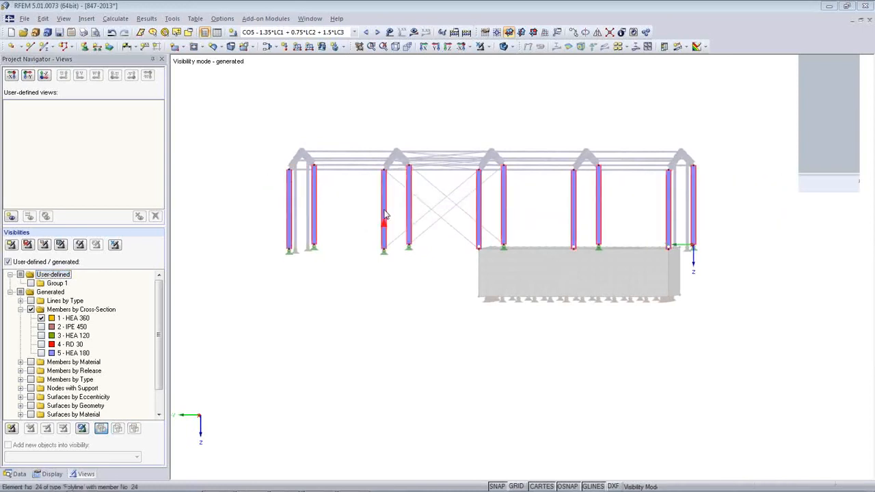
double_click(385, 216)
left_click(352, 127)
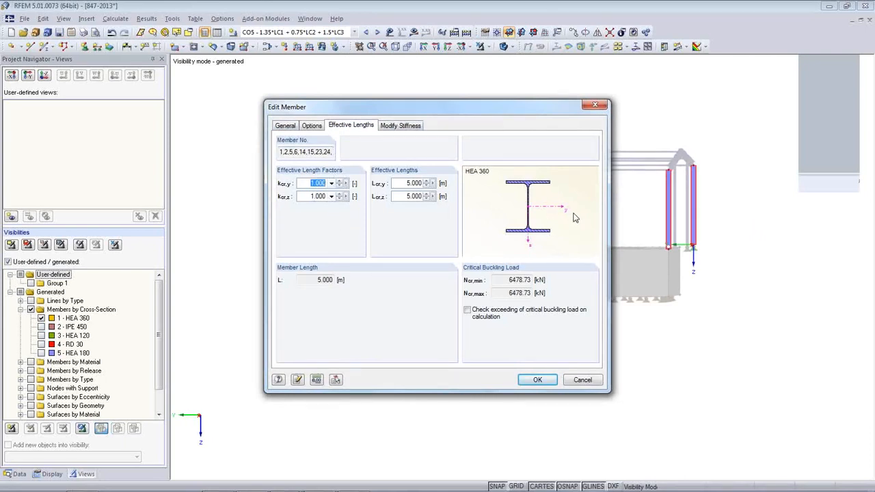
type("3")
left_click(406, 196)
left_click(541, 384)
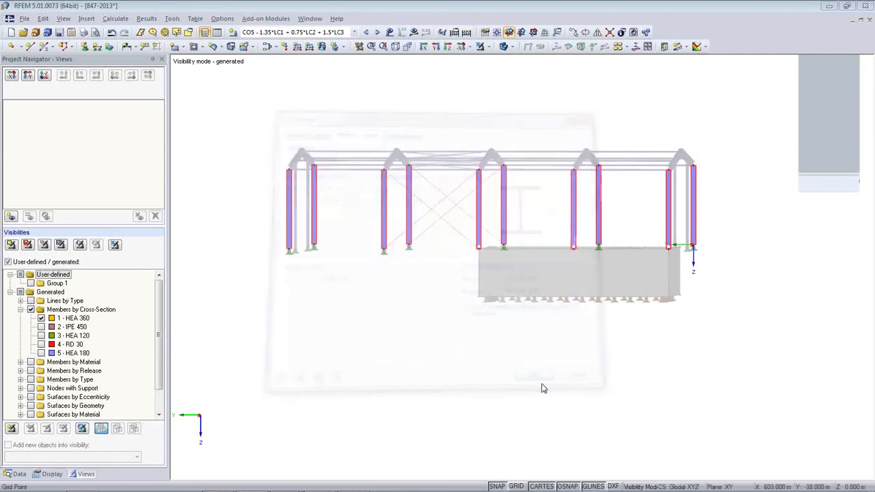
- Reopen RF-STEEL EC3 and check the columns' effective lengths for buckling about axis y
middle_click_drag(427, 369, 426, 400, "ctrl")
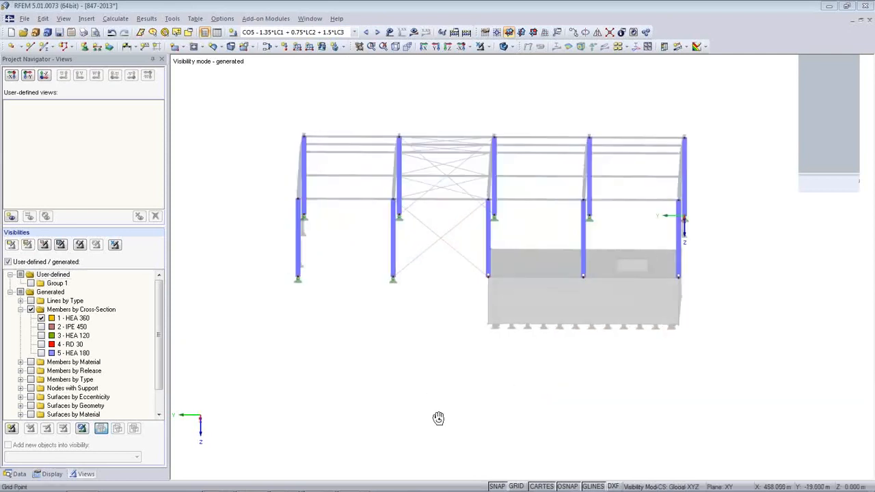
left_click(17, 474)
scroll(68, 273, "up", 3)
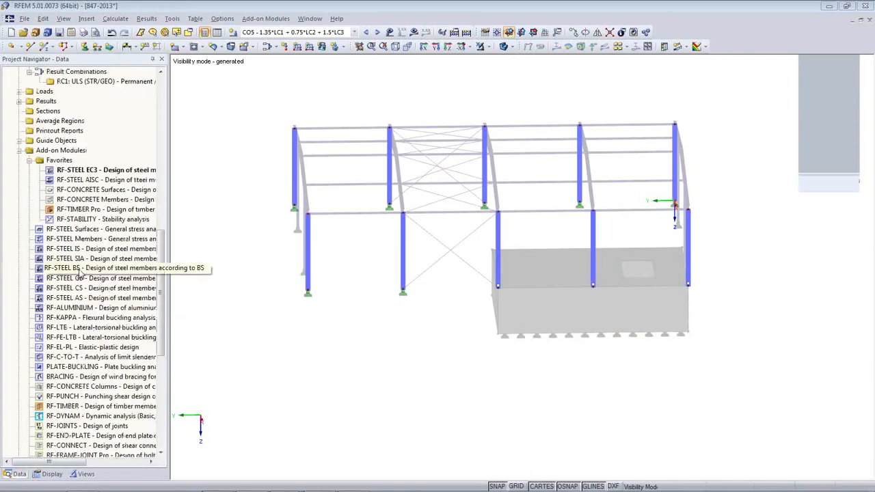
double_click(75, 169)
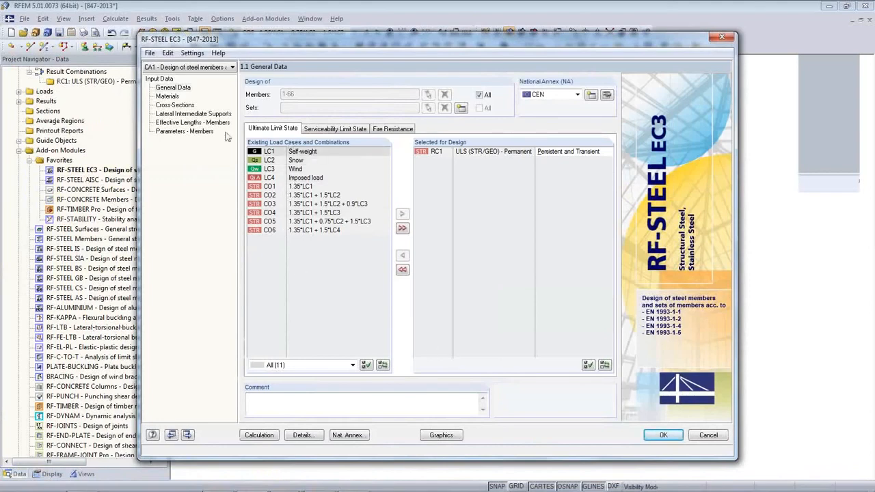
left_click(192, 123)
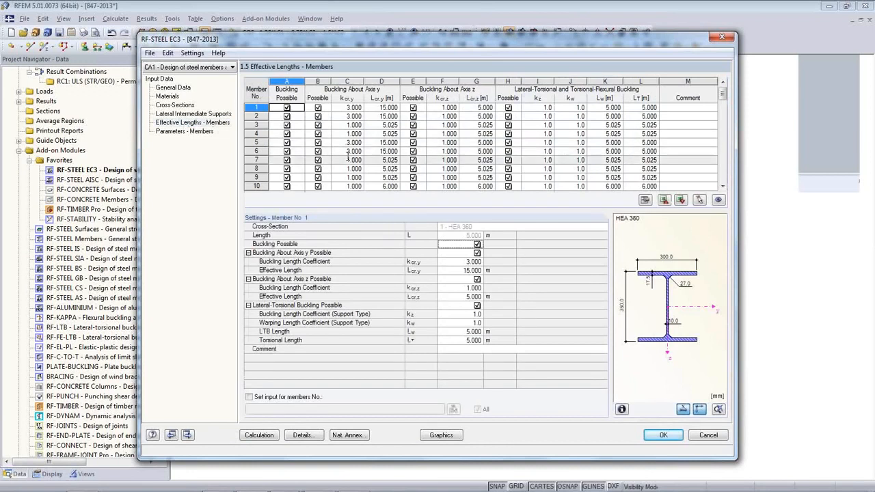
left_click(382, 142)
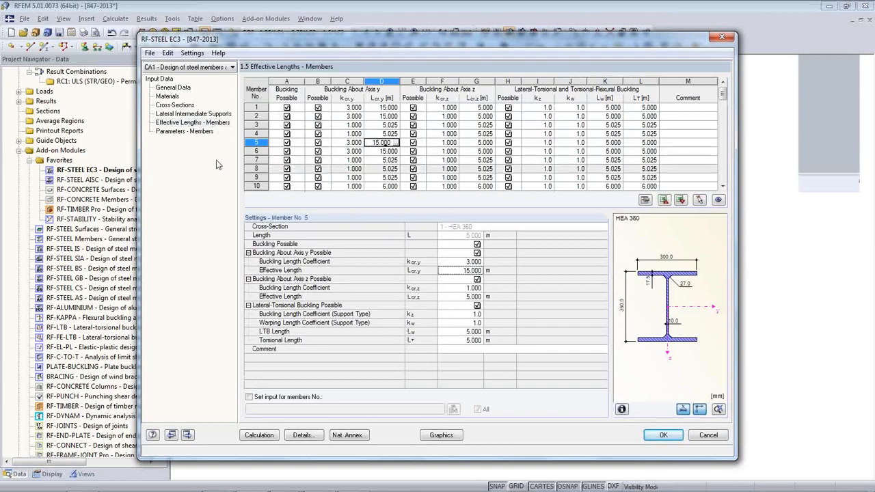
- Review the member parameters and the cross-section optimization settings, and run the steel design calculation
left_click(203, 132)
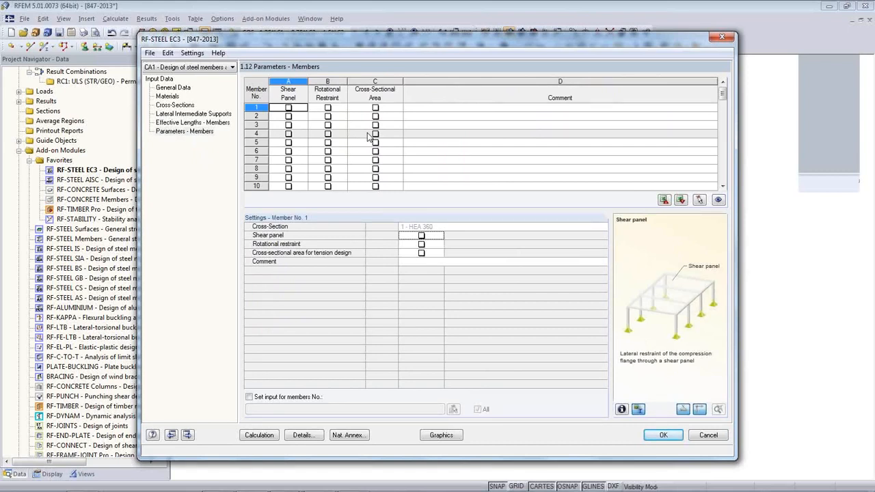
left_click_drag(397, 44, 388, 81)
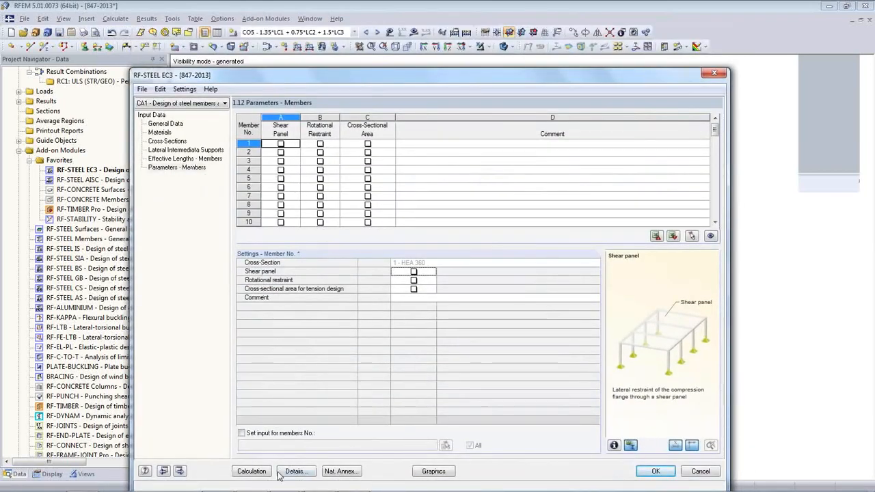
left_click(165, 142)
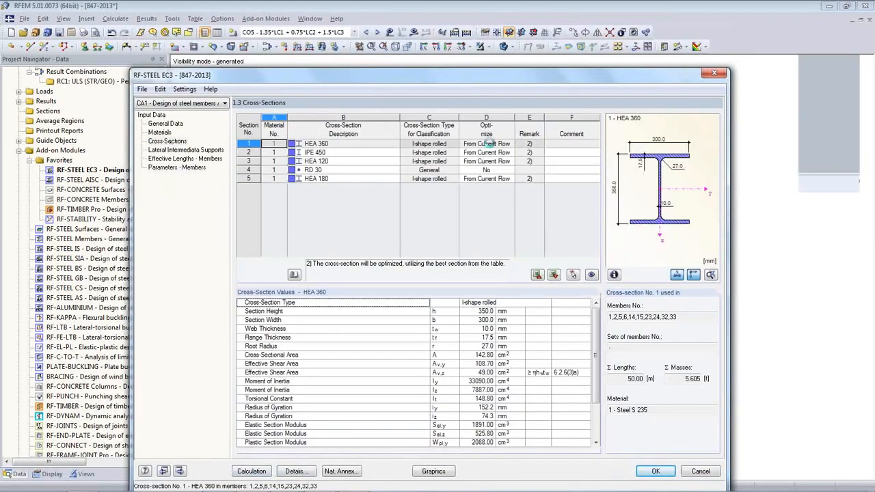
left_click(252, 471)
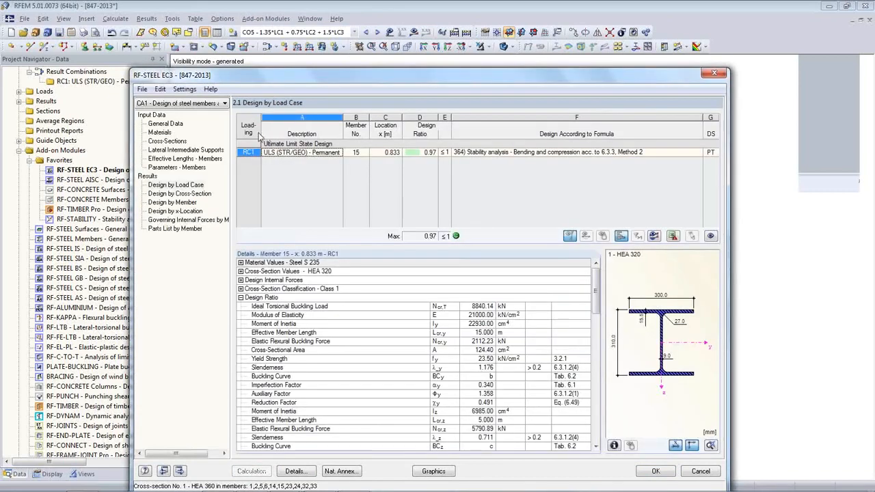
- Compare each optimized cross-section and its maximum design ratio with the original cross-section in the RFEM model
left_click(172, 142)
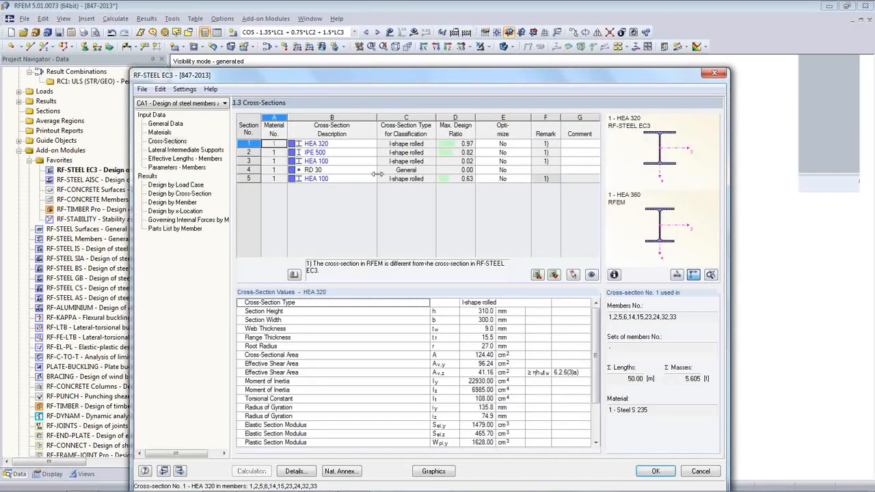
left_click(345, 144)
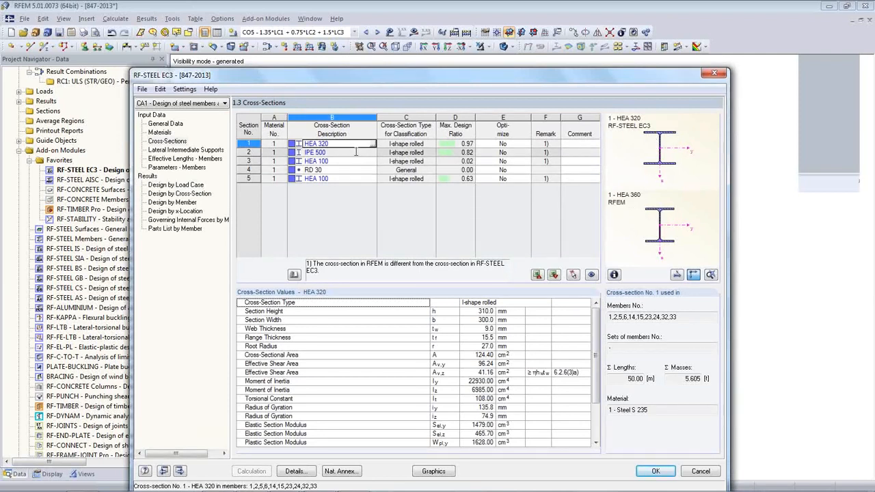
key("Down")
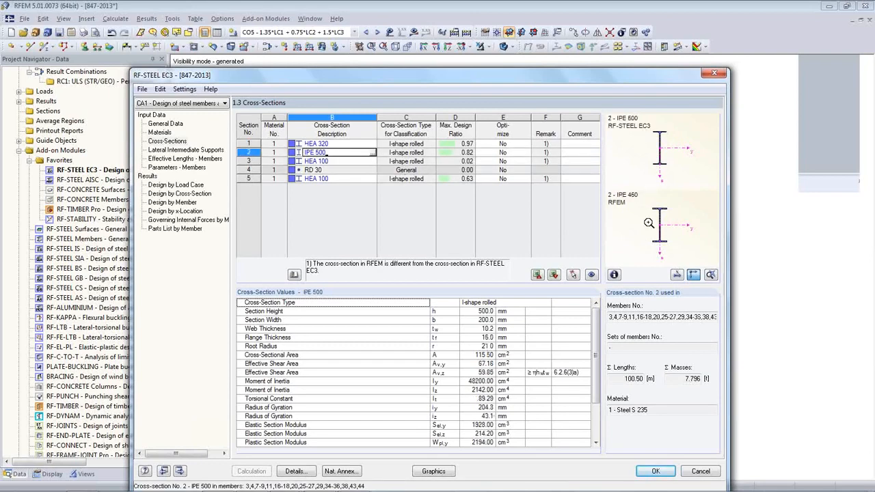
left_click(342, 161)
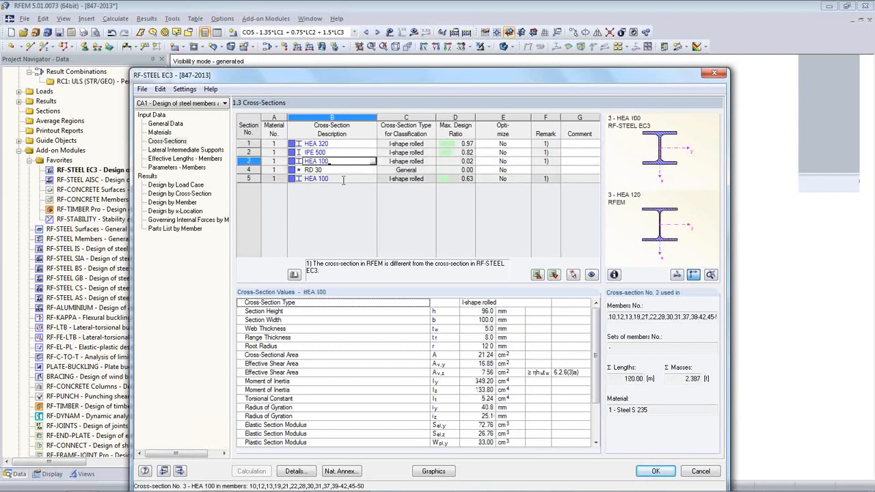
left_click(344, 179)
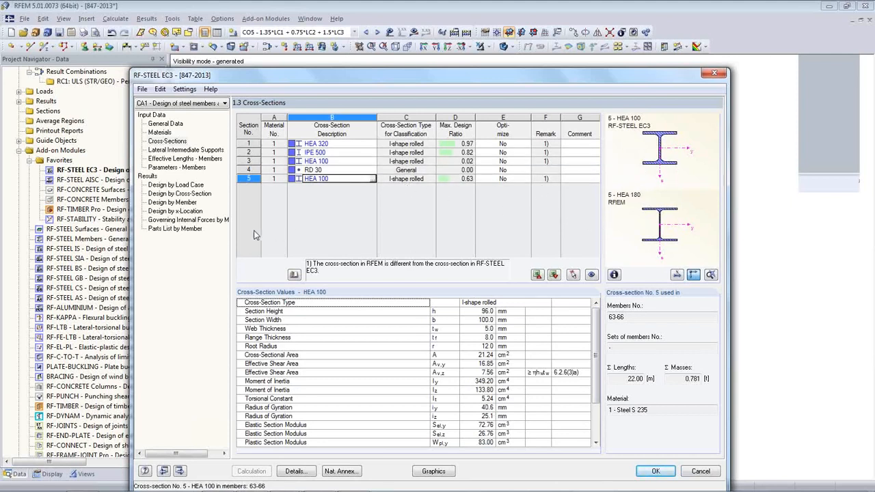
- Examine the design results by load case and by cross-section, including the details of the HEA 320 biaxial bending check for member 33
left_click(172, 186)
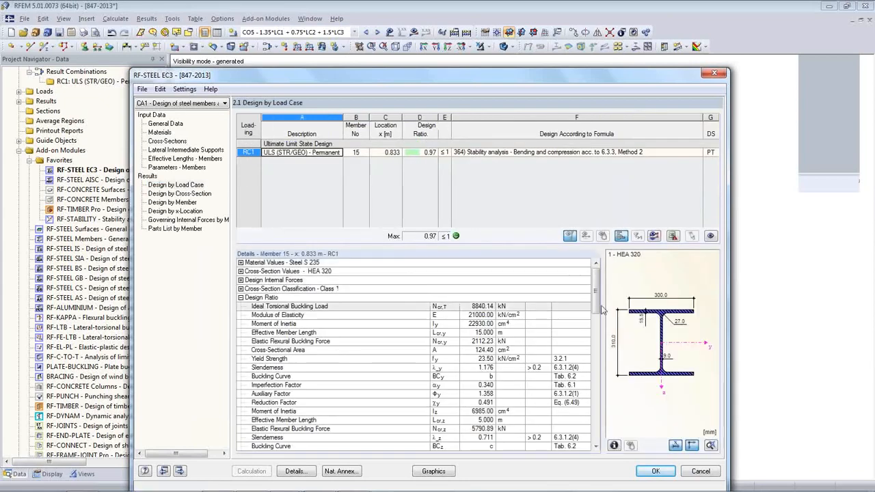
left_click(179, 194)
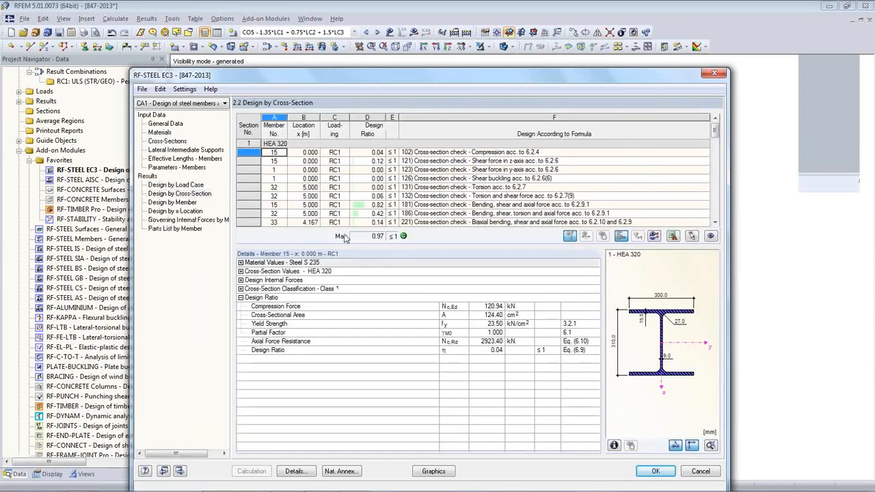
left_click(440, 163)
left_click(440, 171)
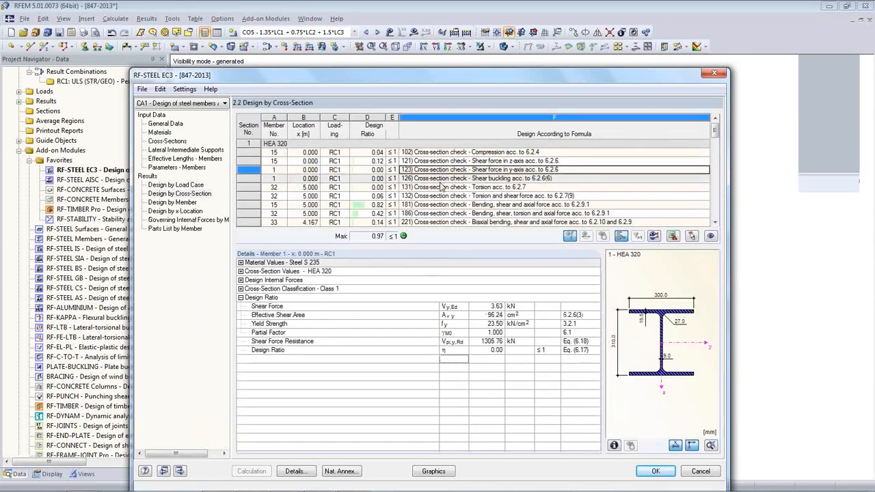
left_click(442, 187)
left_click(474, 221)
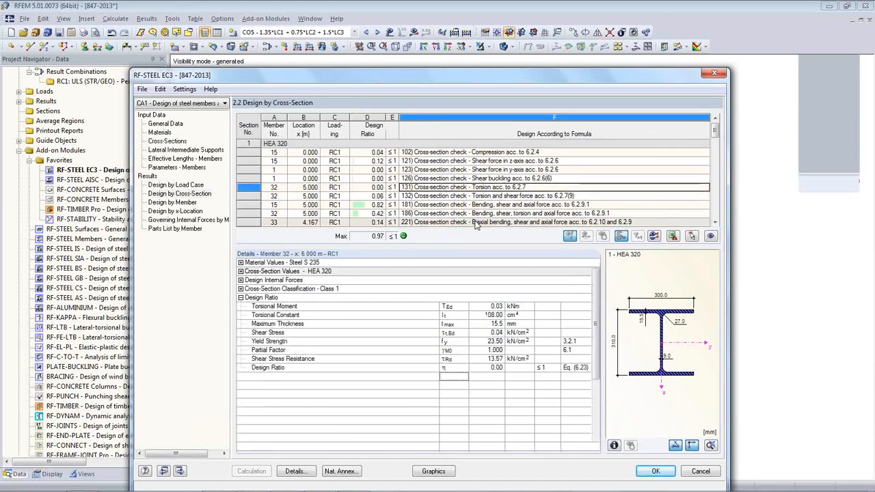
left_click_drag(595, 319, 595, 402)
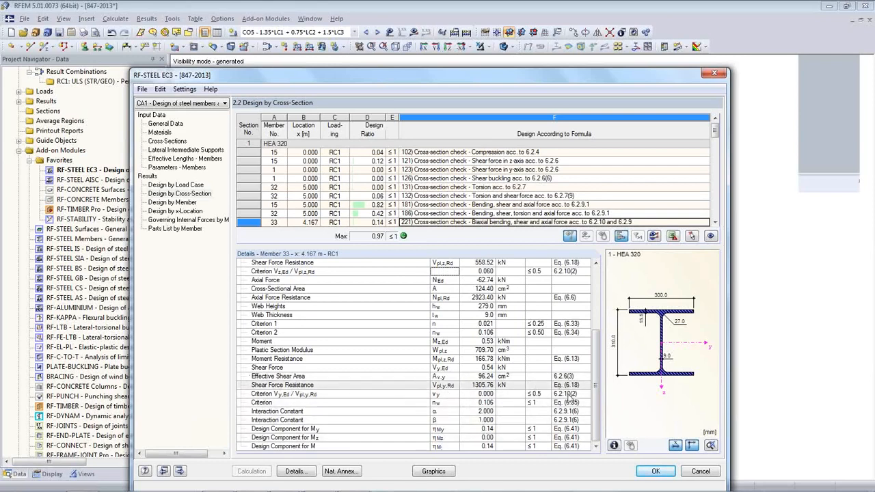
mouse_move(596, 434)
left_mouse_down()
mouse_move(596, 383)
mouse_move(592, 436)
left_mouse_up()
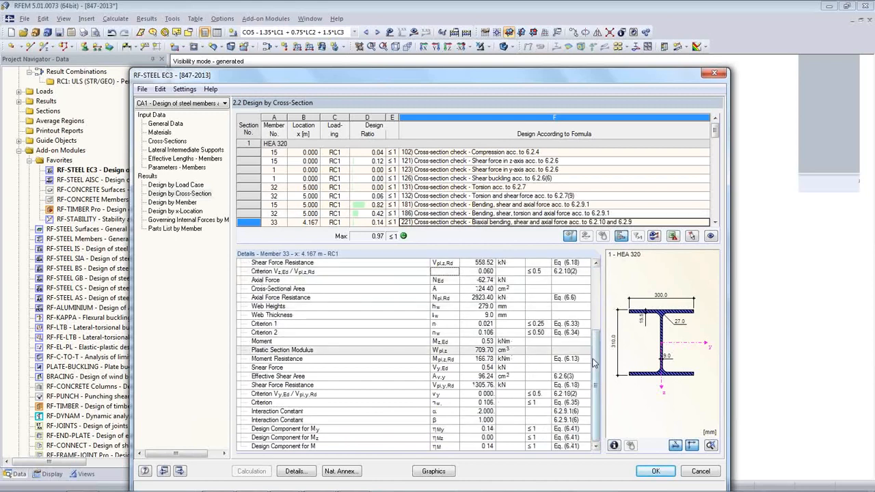
left_click_drag(595, 367, 595, 300)
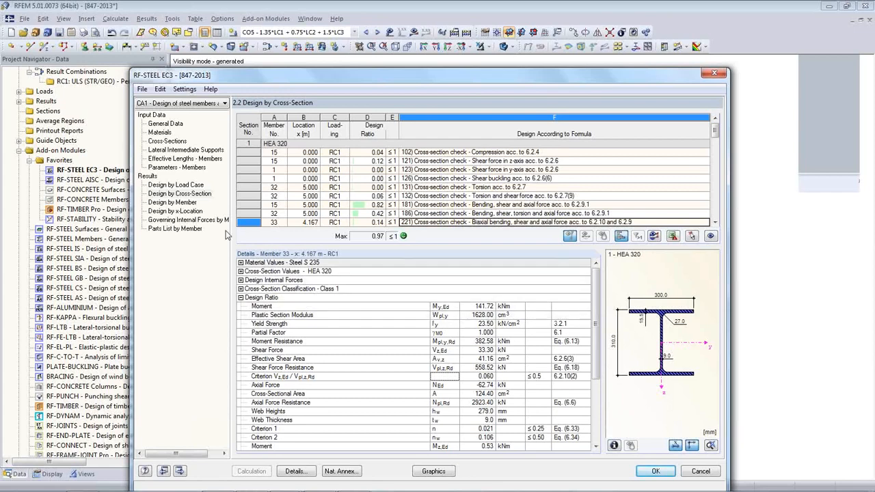
- Export all optimized cross-sections from RF-STEEL EC3 to the RFEM model and close the design module
left_click(171, 141)
left_click(350, 153)
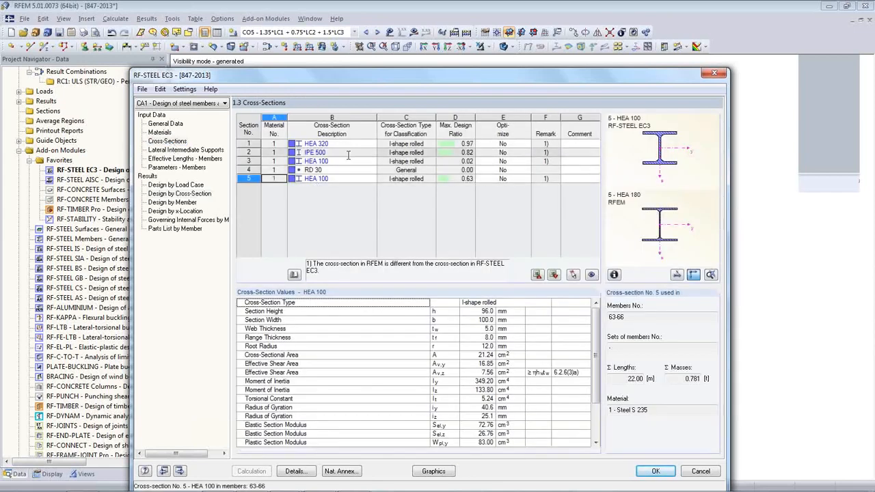
right_click(350, 155)
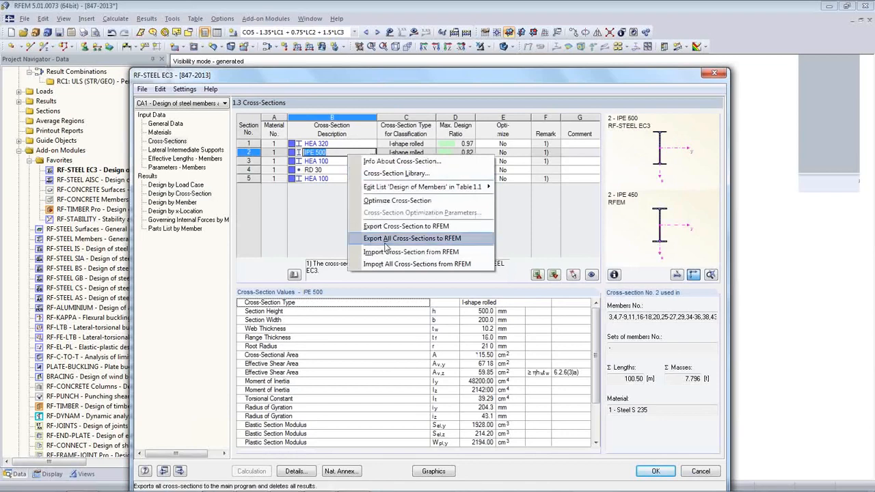
left_click(441, 239)
left_click(410, 315)
left_click(413, 314)
left_click(430, 316)
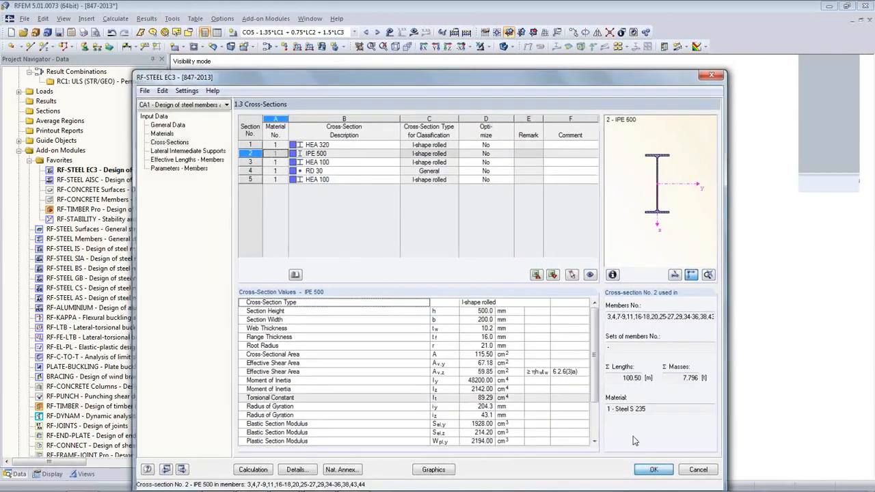
left_click(653, 470)
- Recalculate the CO5 results with the exported cross-sections and run the RF-STEEL EC3 CA1 design from the main model
left_click(413, 32)
left_click(420, 275)
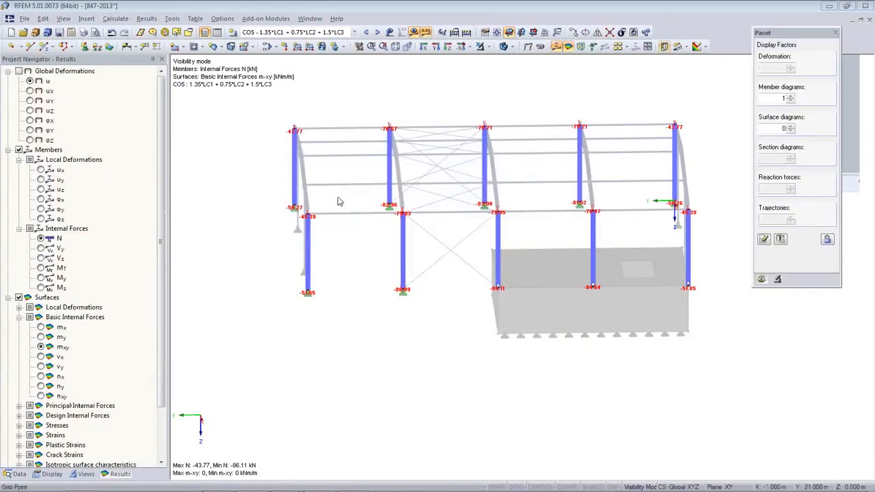
left_click(354, 32)
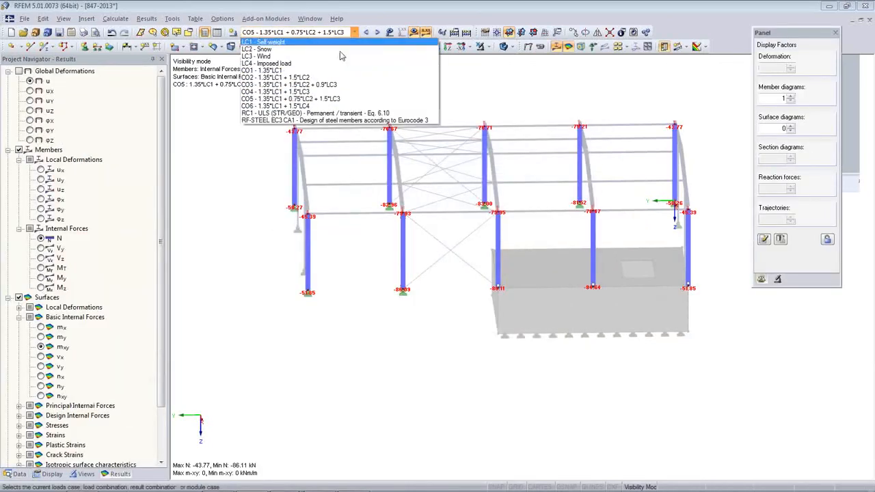
left_click(270, 121)
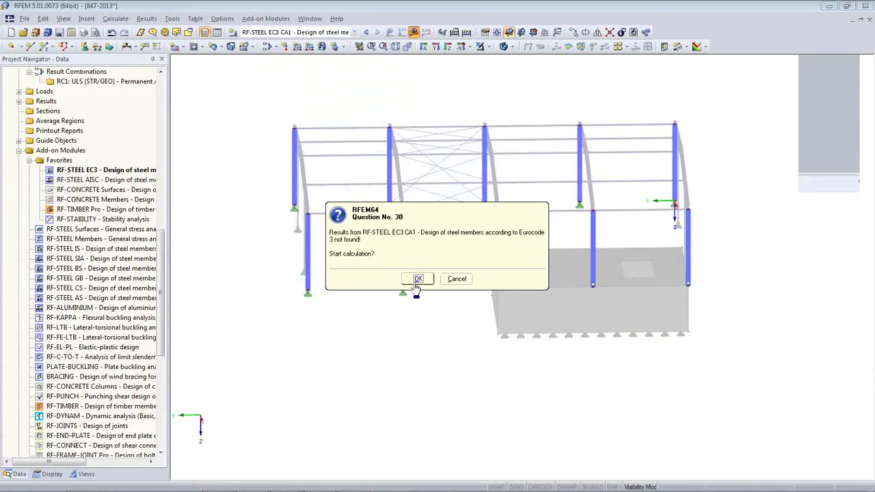
left_click(418, 280)
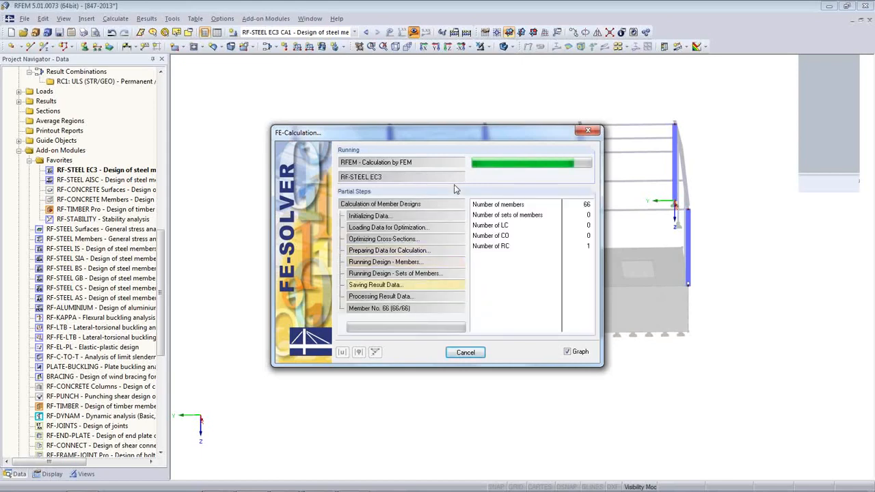
- Turn off the user-defined/generated visibilities and show the entire model as a wireframe in isometric view
left_click(80, 474)
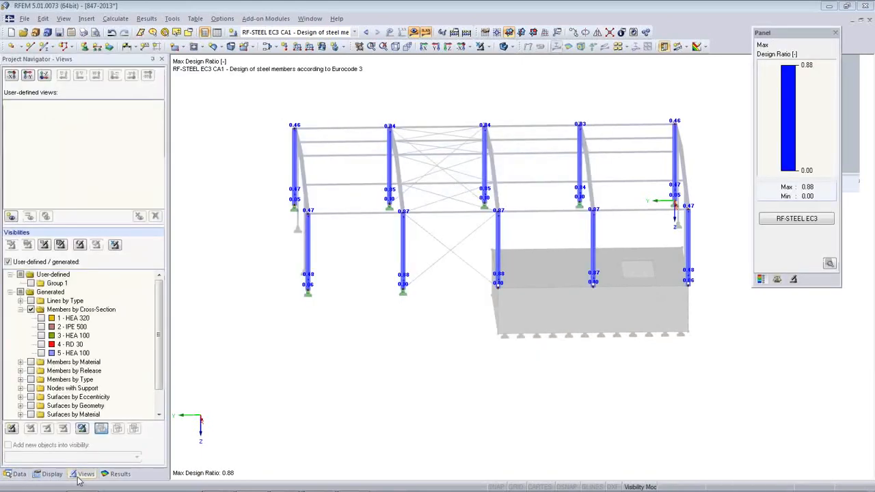
left_click(114, 244)
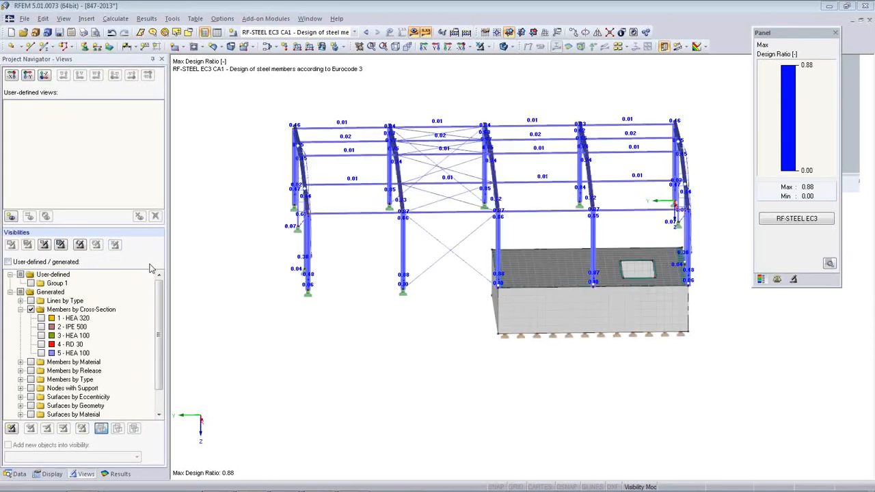
left_click(503, 46)
left_click(503, 46)
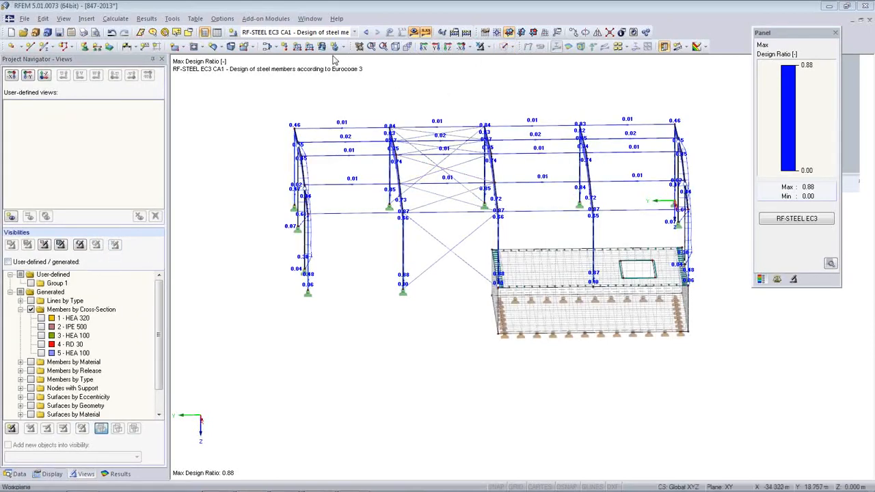
left_click(395, 46)
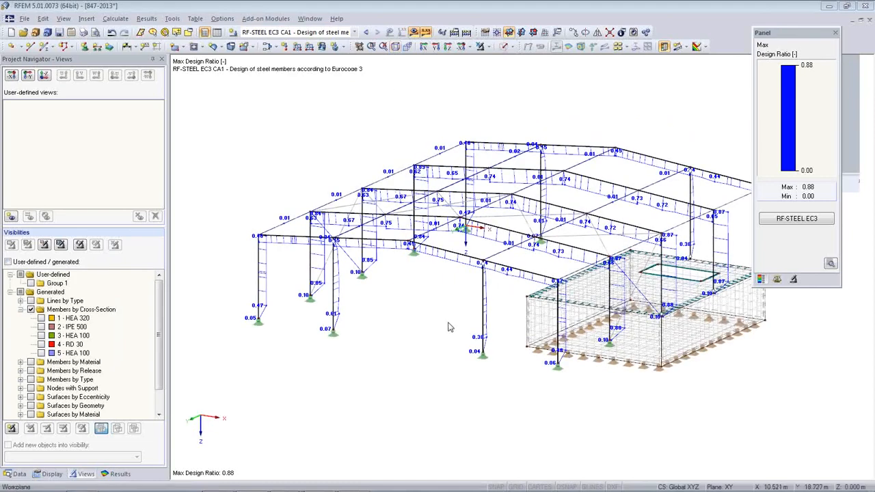
middle_click_drag(449, 326, 375, 287)
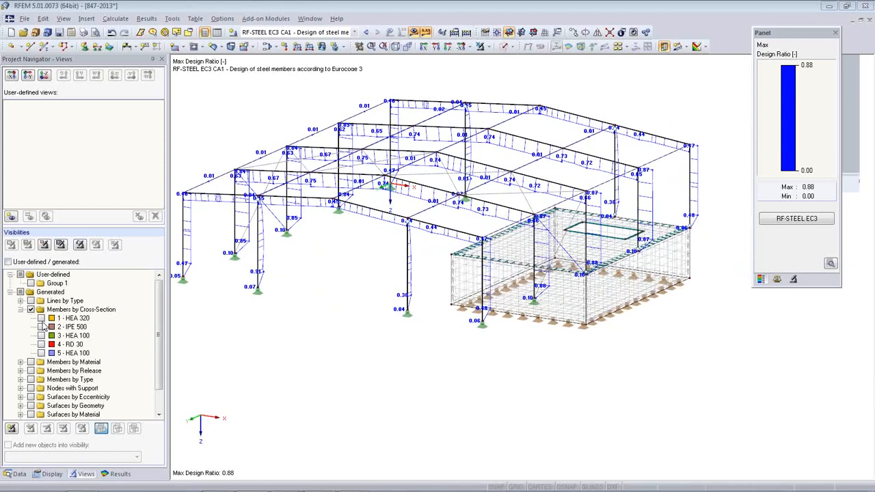
- Limit the visibility to the members made of Steel S 235 and stop showing hidden objects in the background
left_click(31, 362)
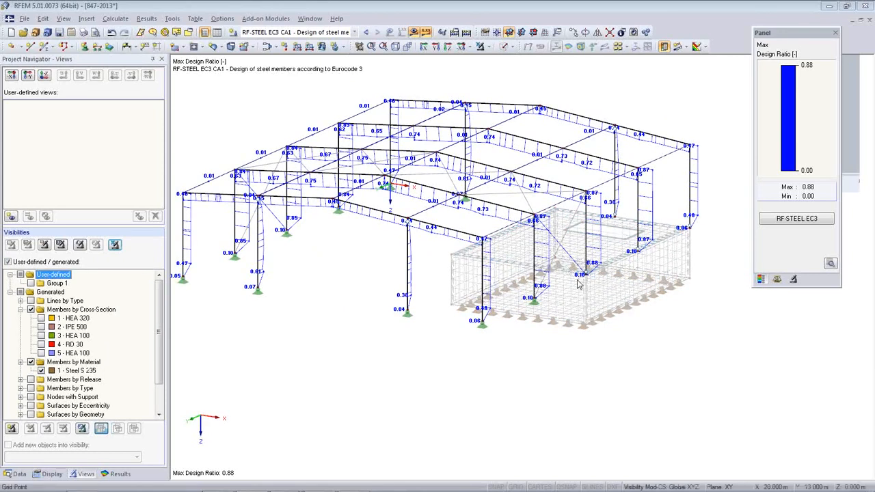
right_click(550, 315)
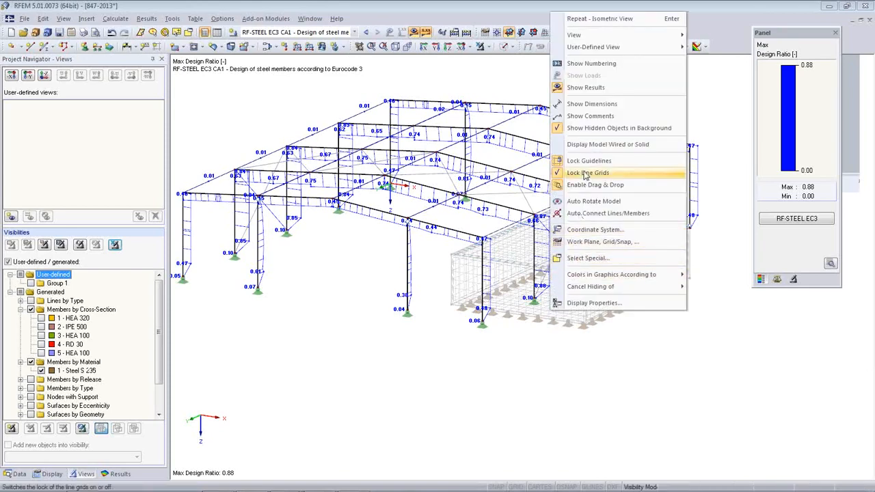
left_click(555, 129)
middle_click_drag(584, 321, 598, 406)
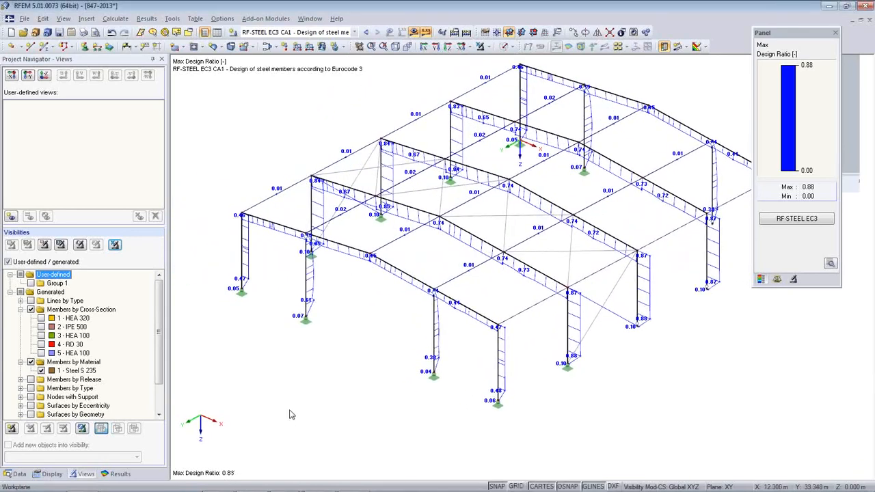
scroll(302, 406, "down", 1)
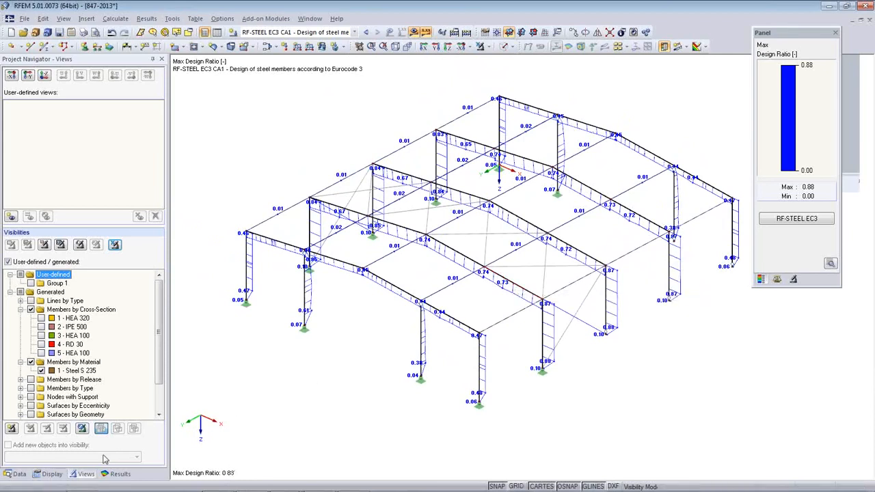
- Set the member results display to Without Diagram so the design ratios appear as colors along the members
left_click(116, 474)
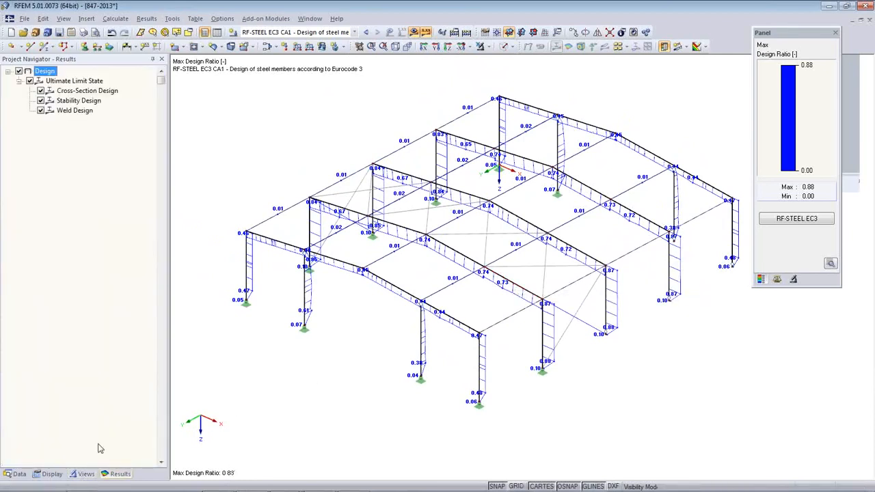
left_click(52, 474)
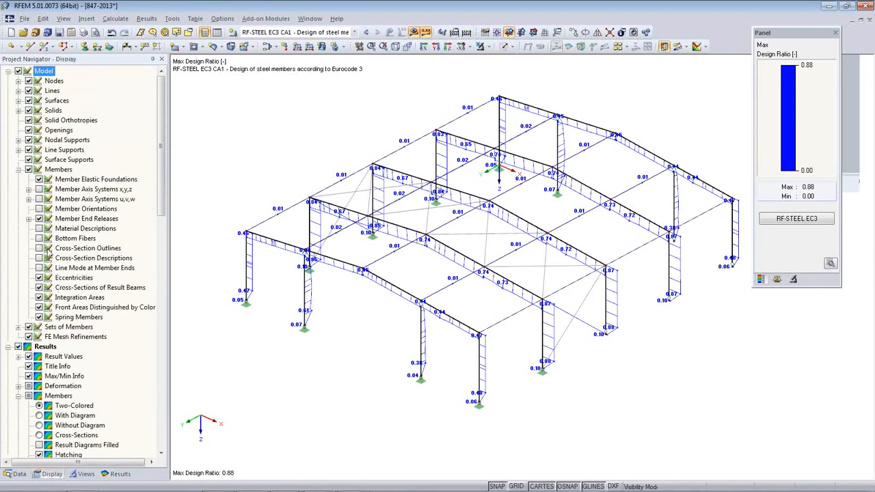
left_click(19, 170)
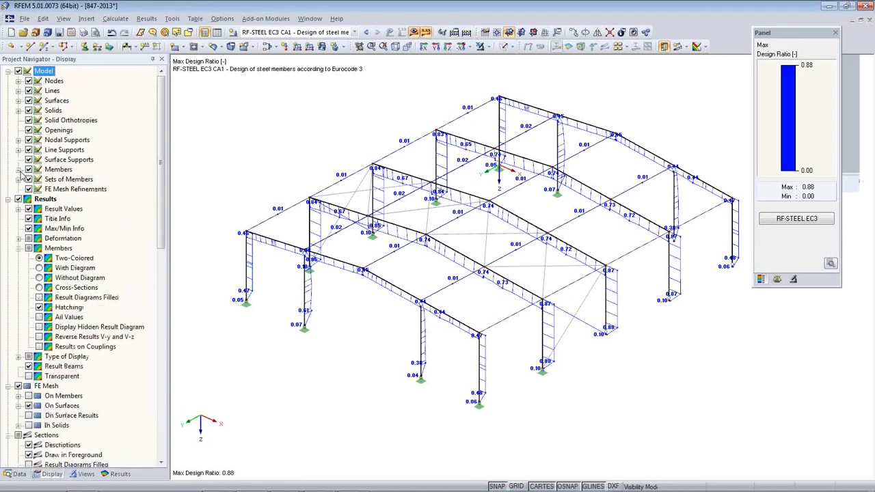
left_click(39, 278)
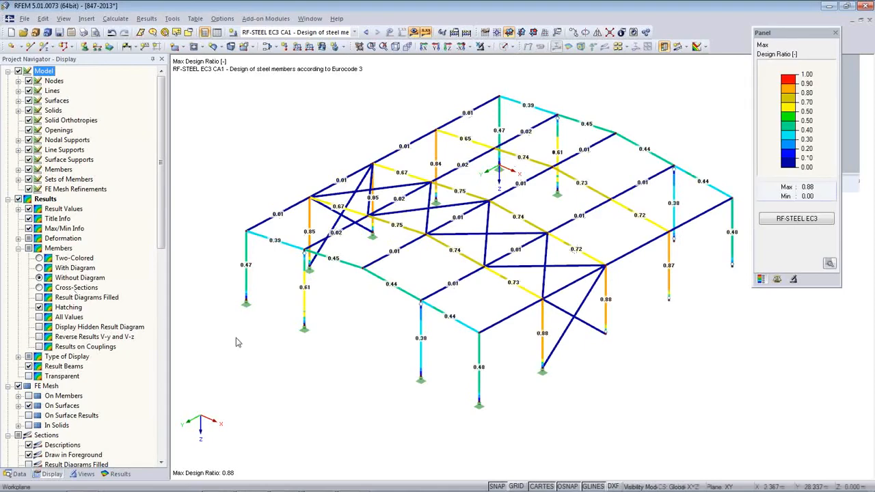
middle_click_drag(602, 370, 541, 384, "ctrl")
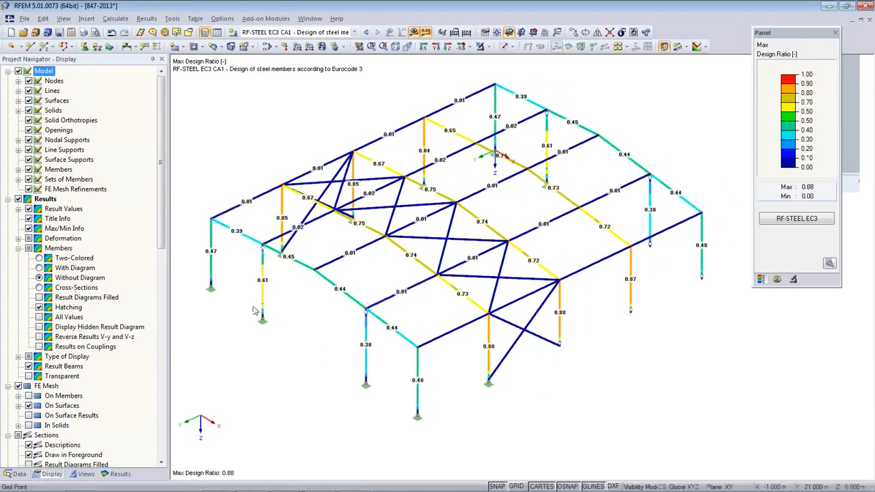
- Send the design ratio graphic to a new printout report based on template 7 - RFEM, Steel and Concrete
left_click(84, 33)
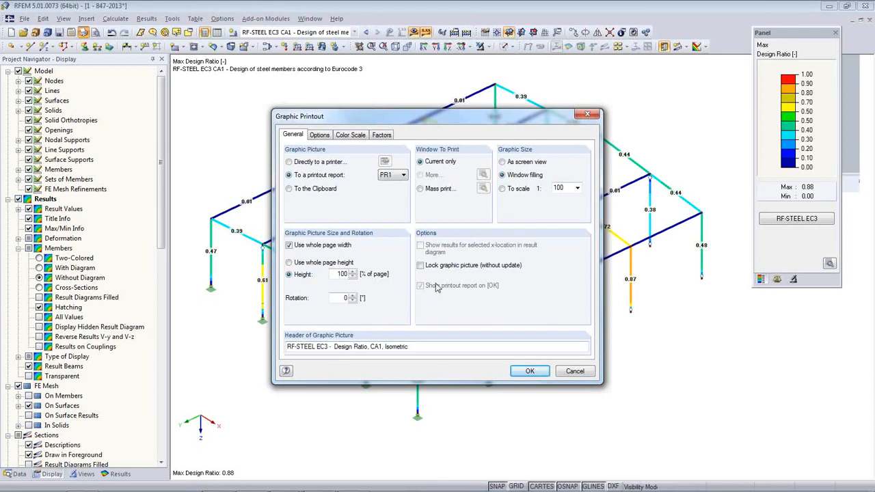
left_click(527, 373)
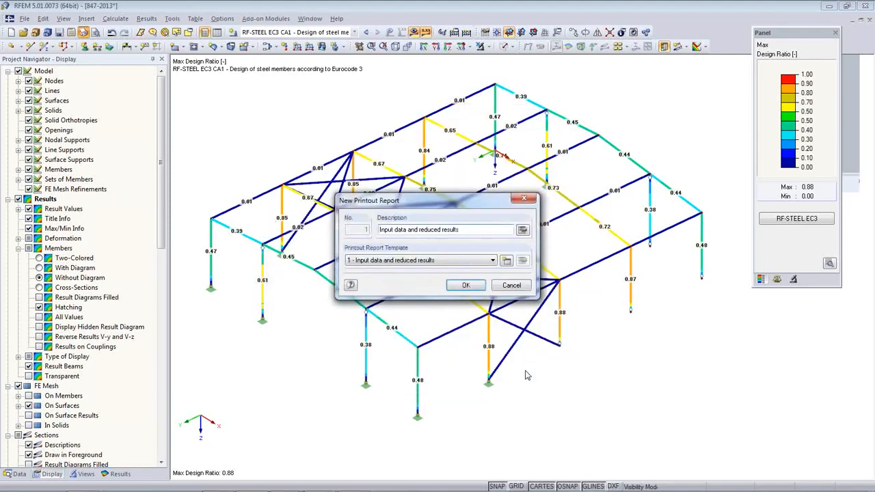
left_click(492, 261)
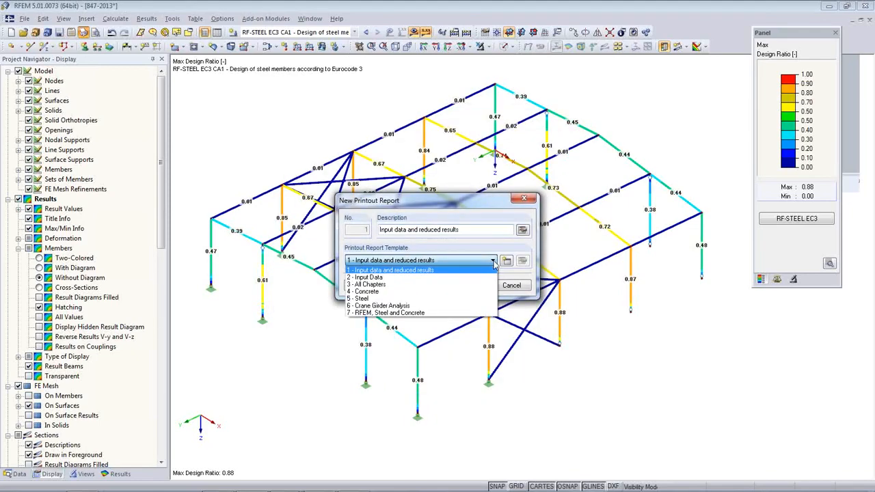
left_click(469, 315)
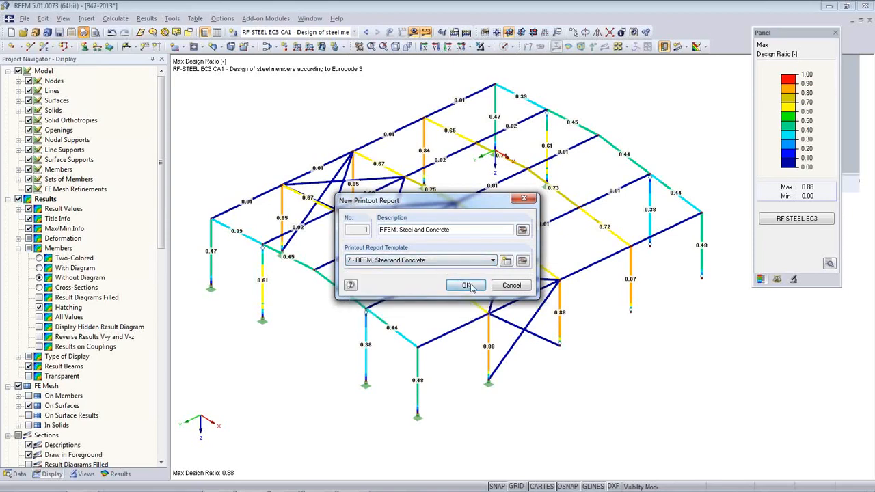
left_click(466, 285)
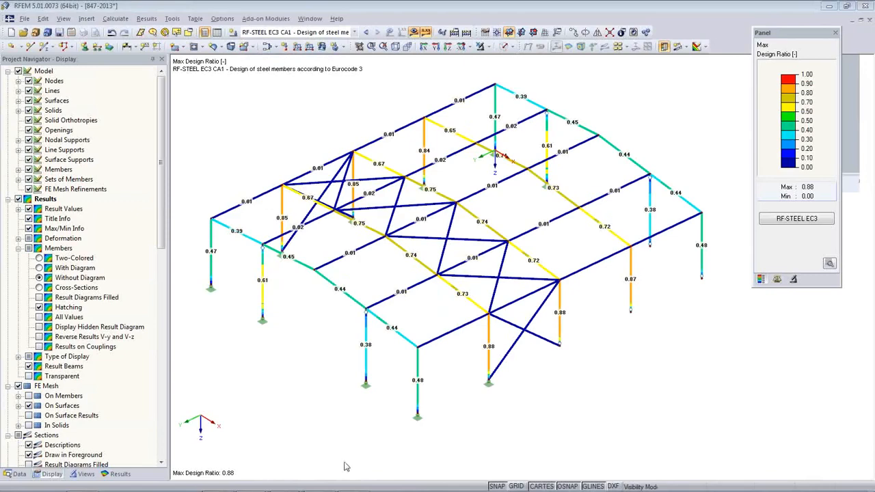
- Switch to the printout report and review its materials, supports, releases and cross-sections chapters and the available export options
mouse_move(347, 489)
mouse_move(261, 485)
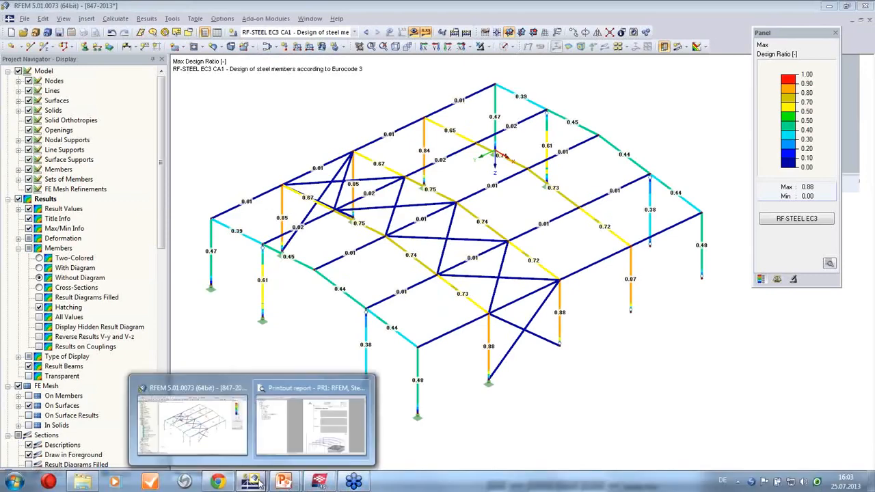
left_click(301, 442)
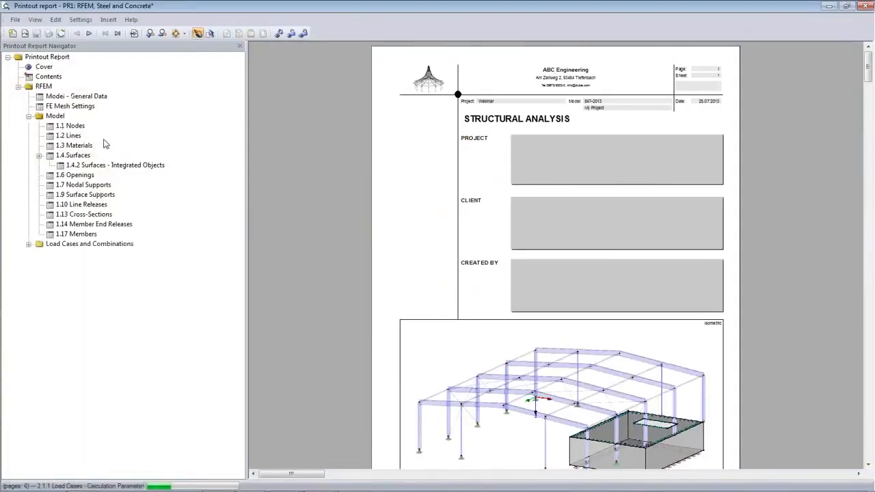
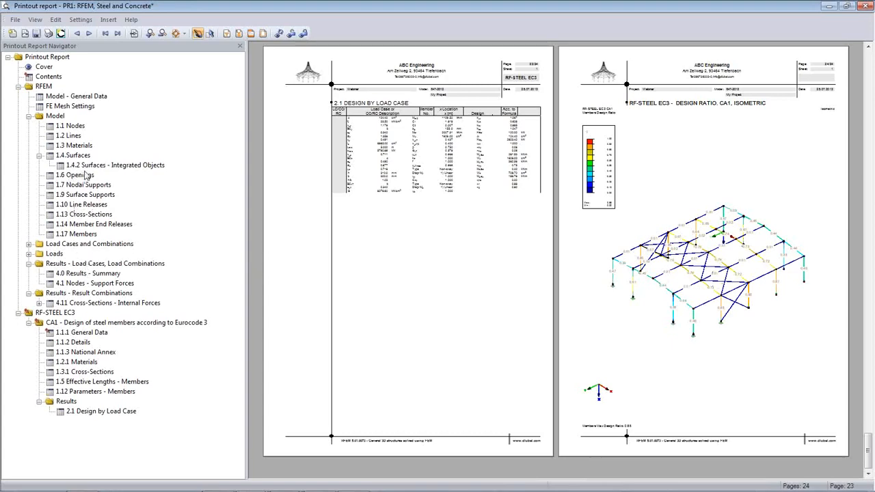
left_click(74, 146)
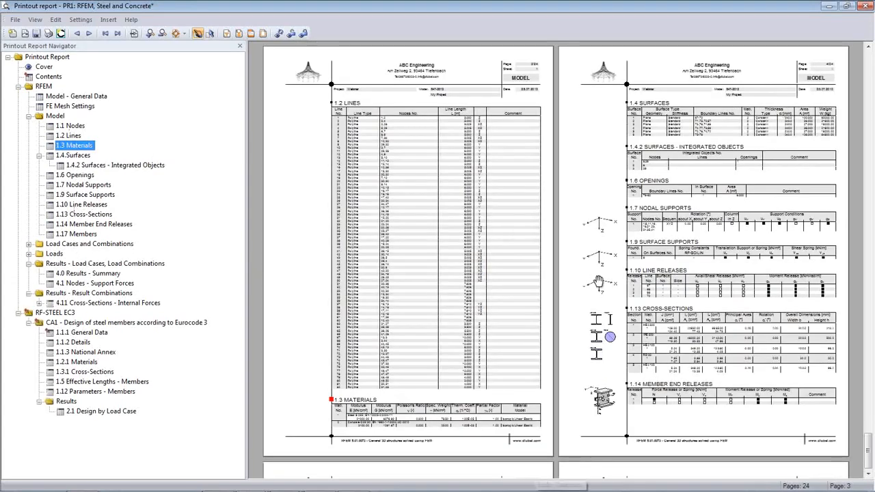
scroll(627, 290, "up", 5)
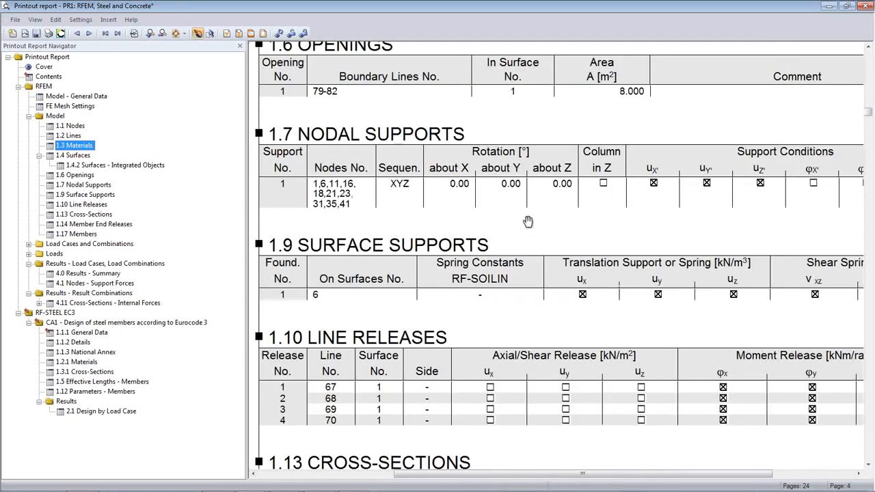
scroll(528, 222, "down", 10)
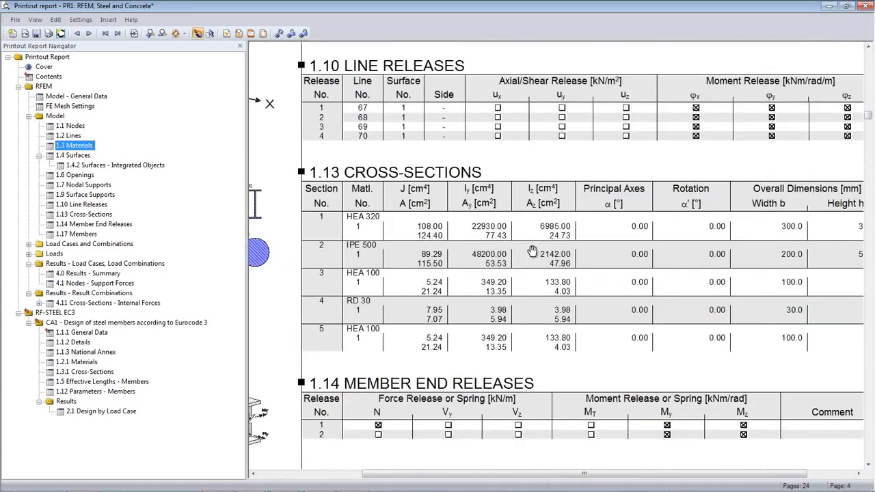
scroll(533, 251, "down", 1)
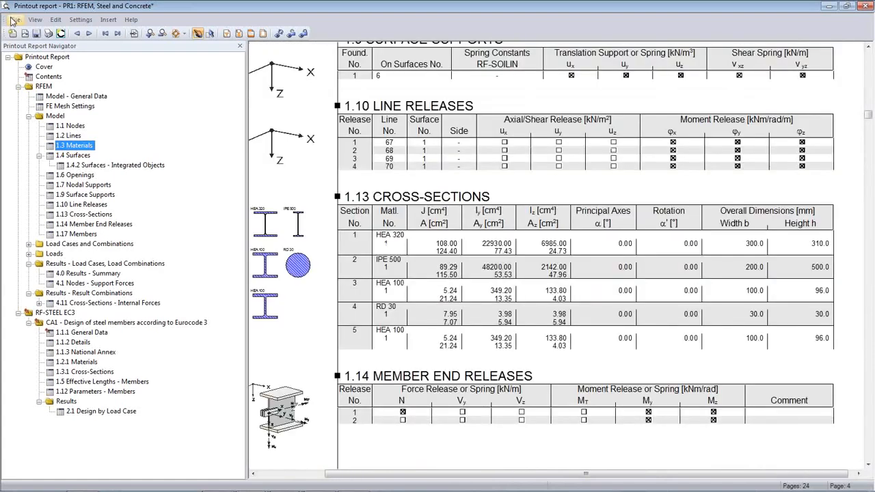
left_click(13, 20)
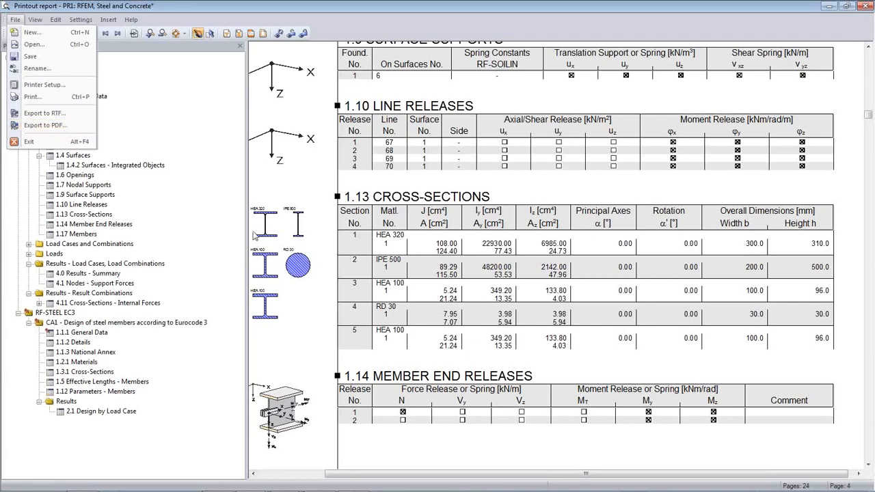
left_click(371, 243)
scroll(385, 255, "down", 1)
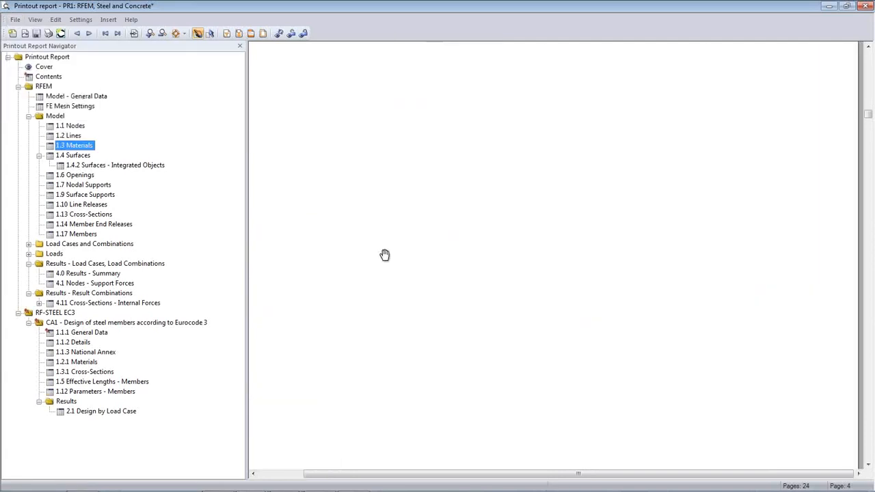
- Review the report's supports, releases and cross-sections, its editing and settings options, and the available report languages
scroll(385, 255, "down", 1)
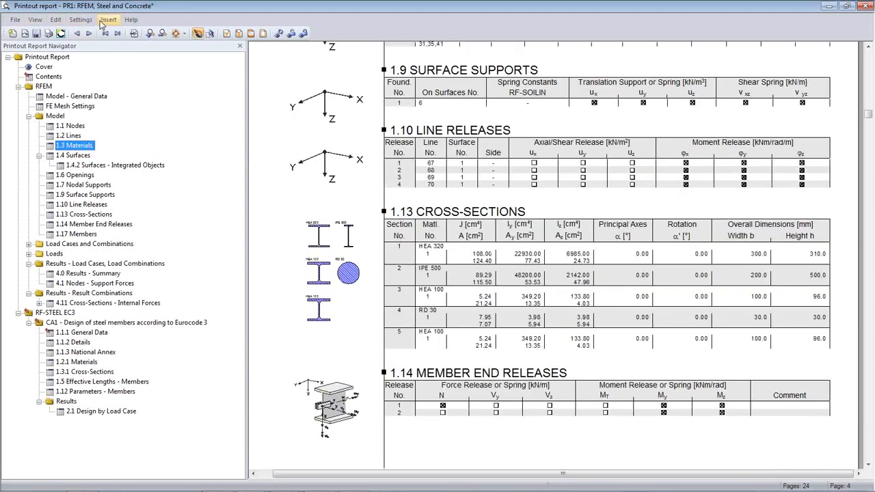
left_click(55, 20)
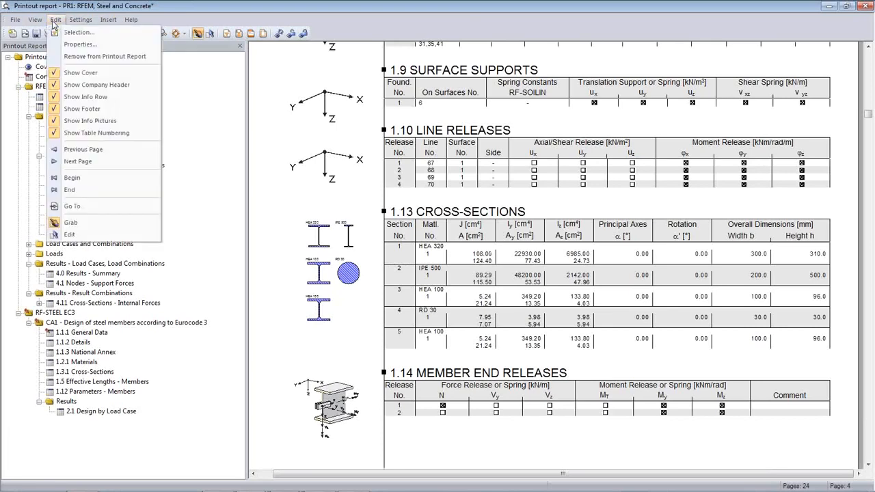
mouse_move(77, 23)
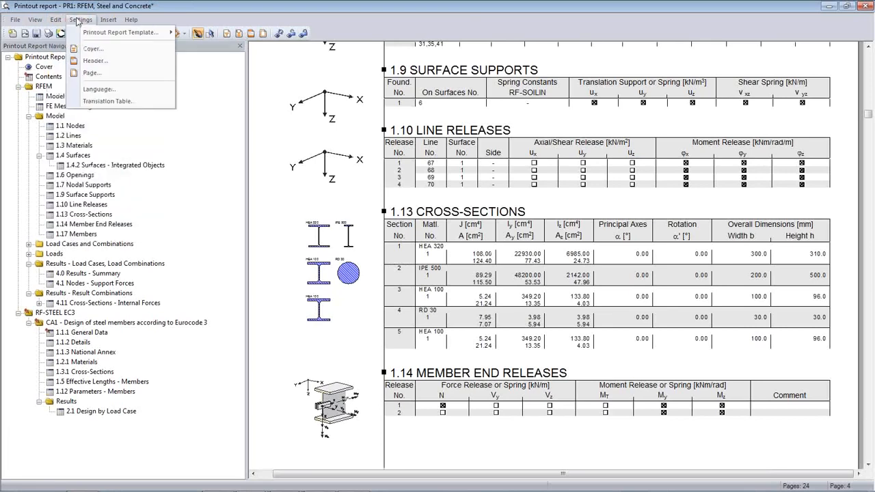
left_click(96, 90)
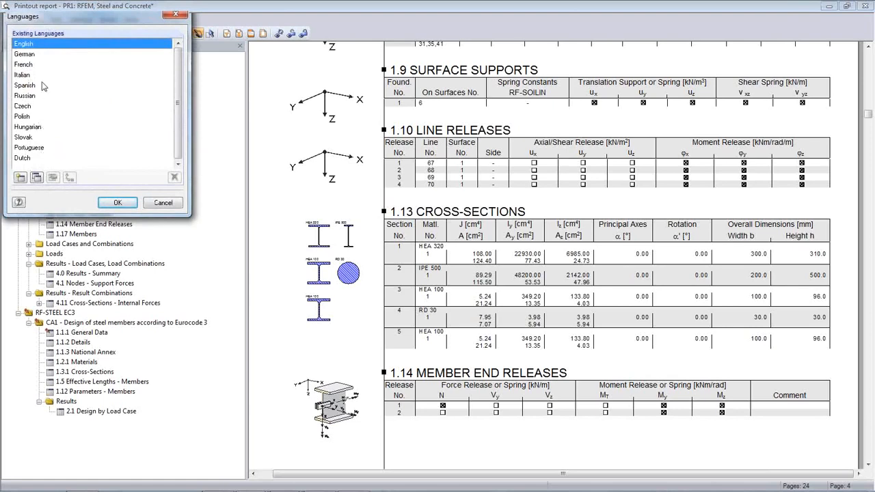
left_click(162, 204)
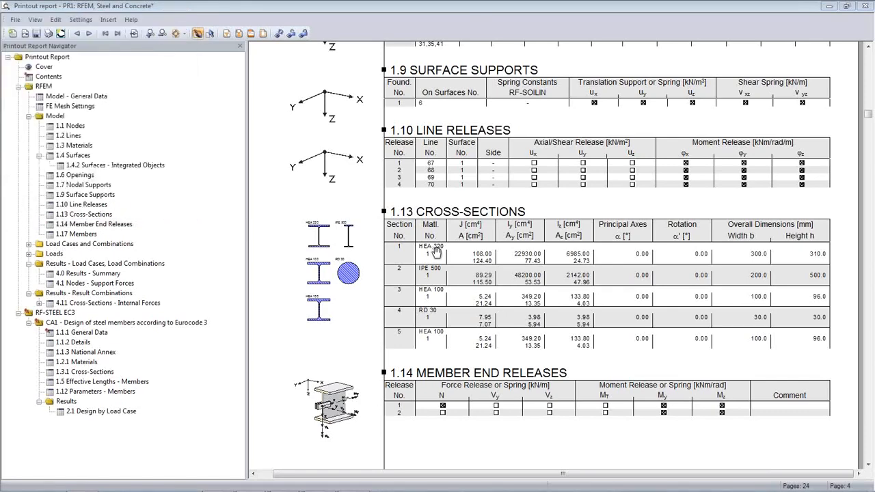
scroll(474, 232, "down", 3)
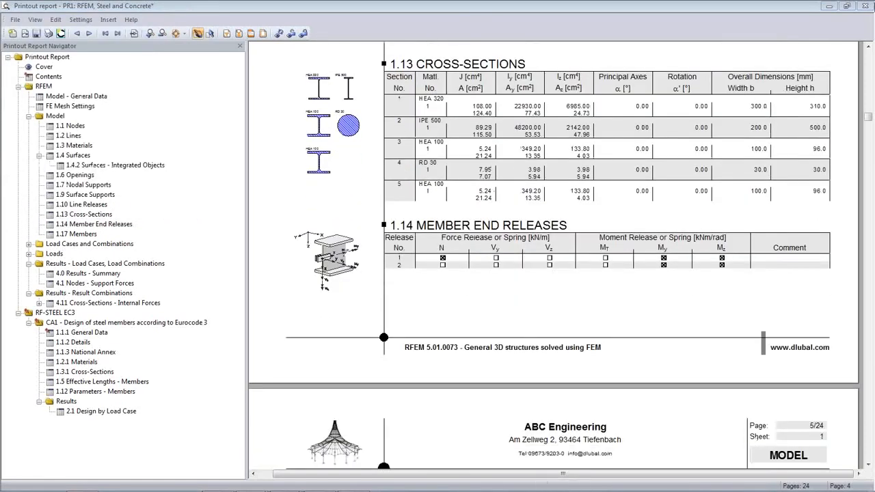
- Close the printout report and limit the model visibility to the surfaces grouped by material, hiding the steel members
left_click(864, 6)
left_click(400, 264)
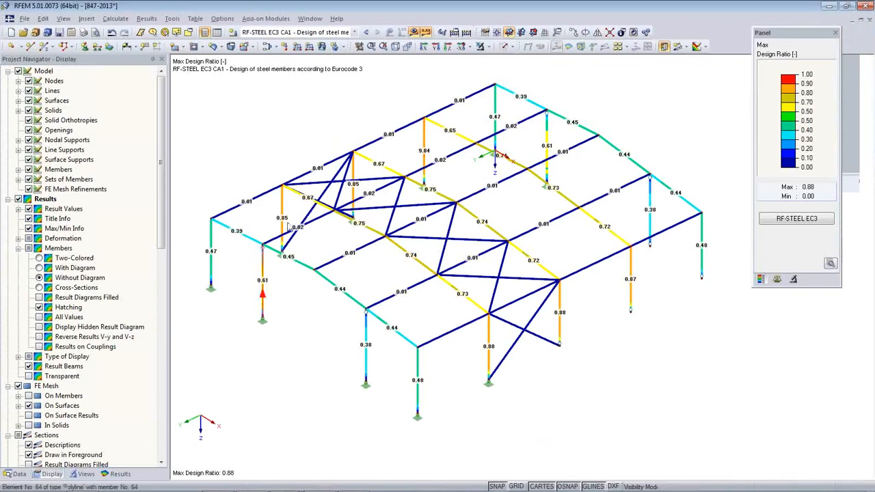
left_click(85, 473)
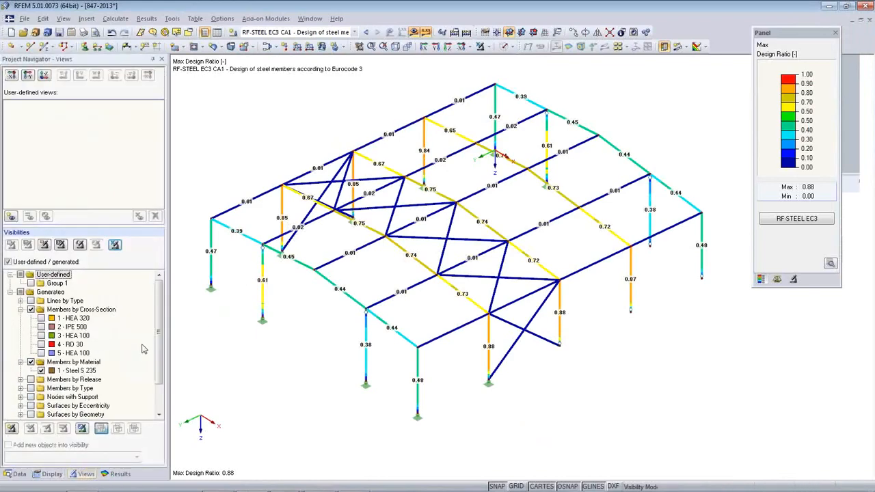
left_click_drag(159, 276, 155, 410)
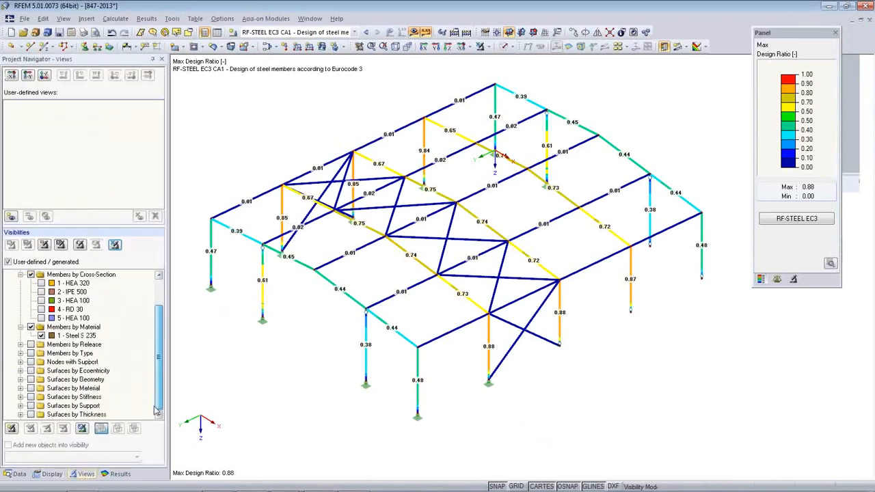
left_click(29, 387)
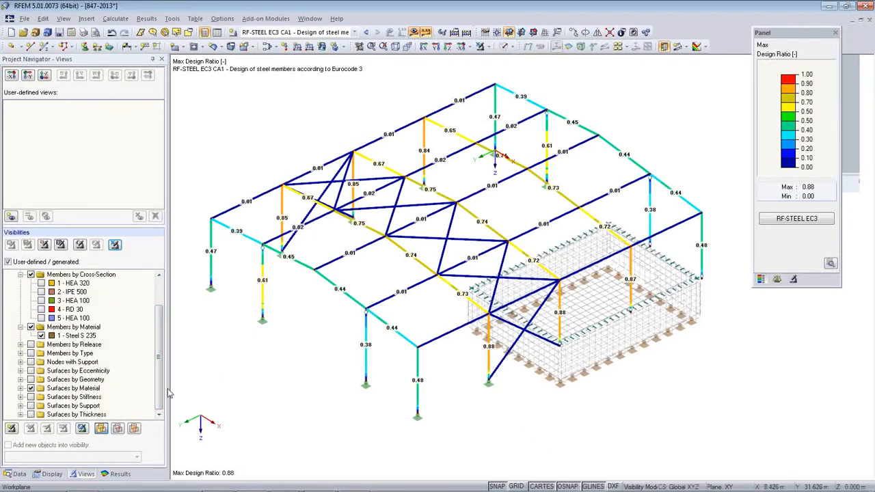
left_click(31, 327)
middle_click_drag(428, 353, 436, 332, "ctrl")
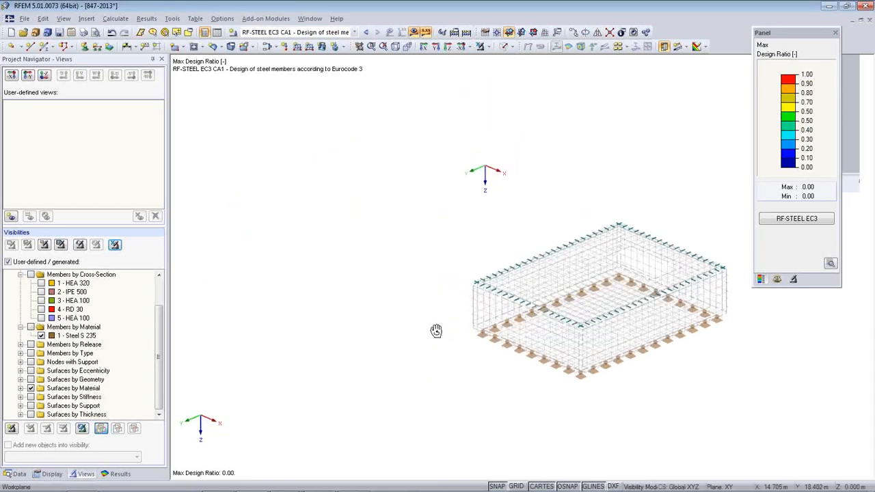
left_click(31, 388)
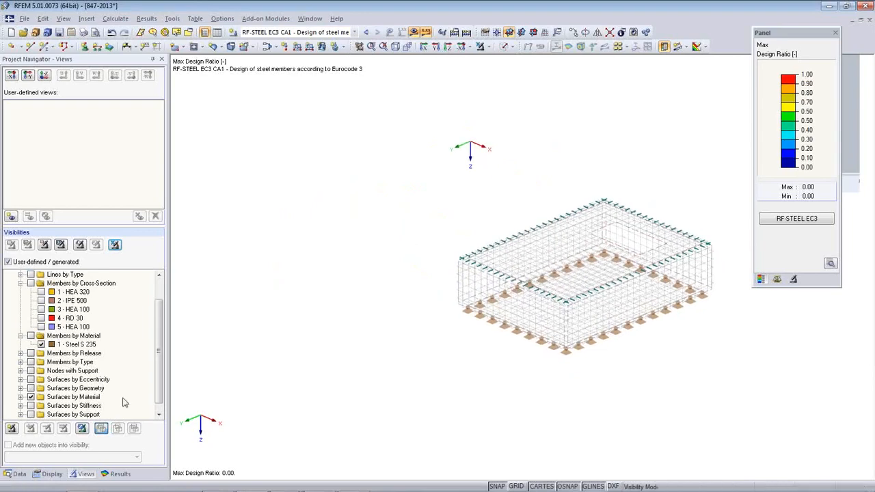
- Open RF-CONCRETE Surfaces, select result combination RC1 for the ultimate limit state design, and check the materials and surface thicknesses
left_click(19, 474)
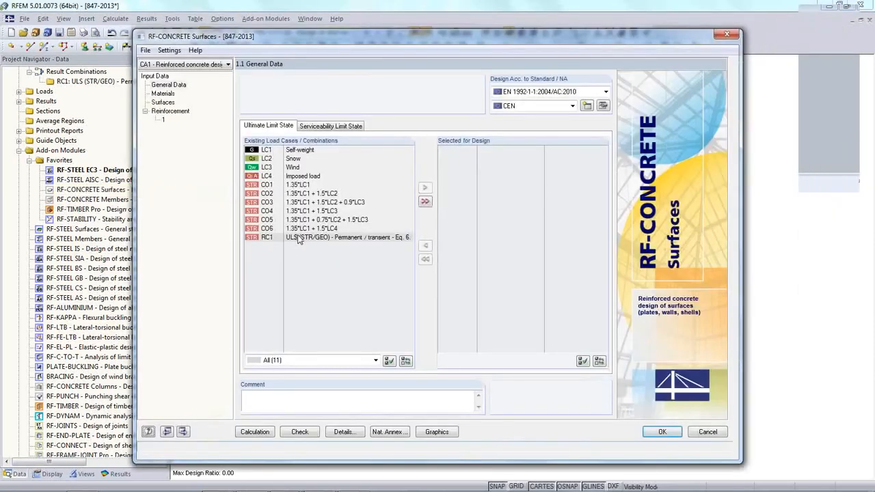
double_click(298, 238)
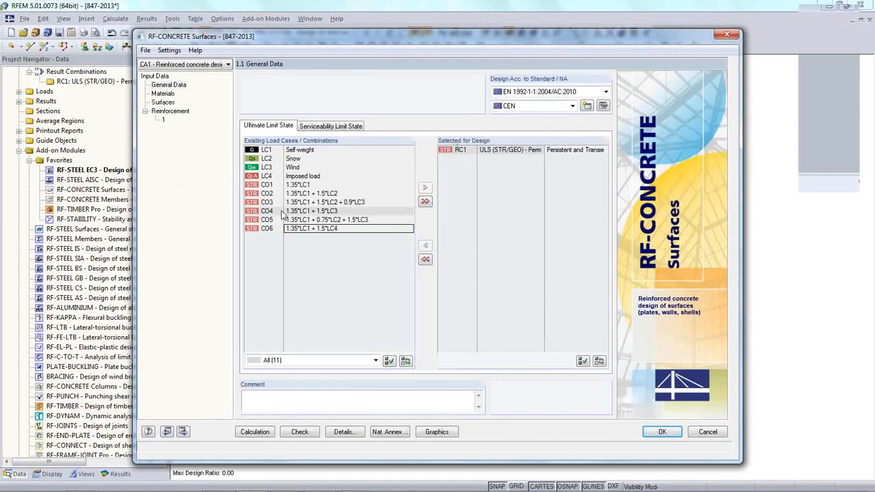
left_click(164, 93)
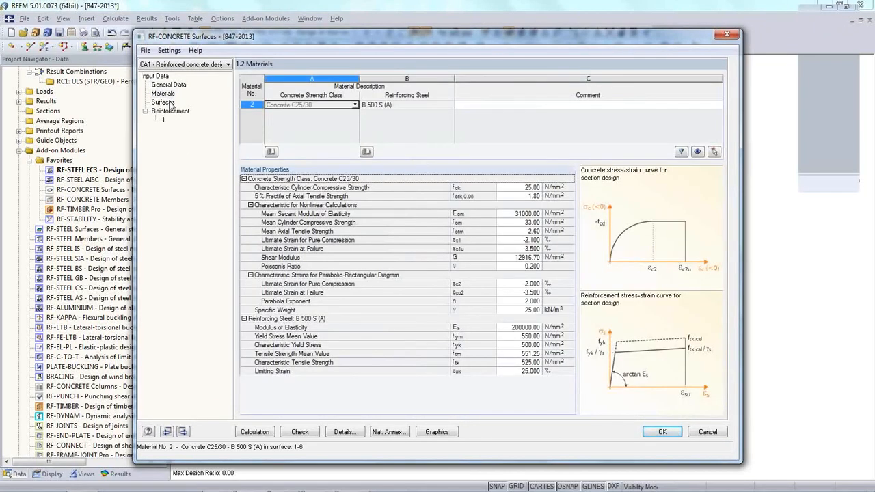
left_click(170, 103)
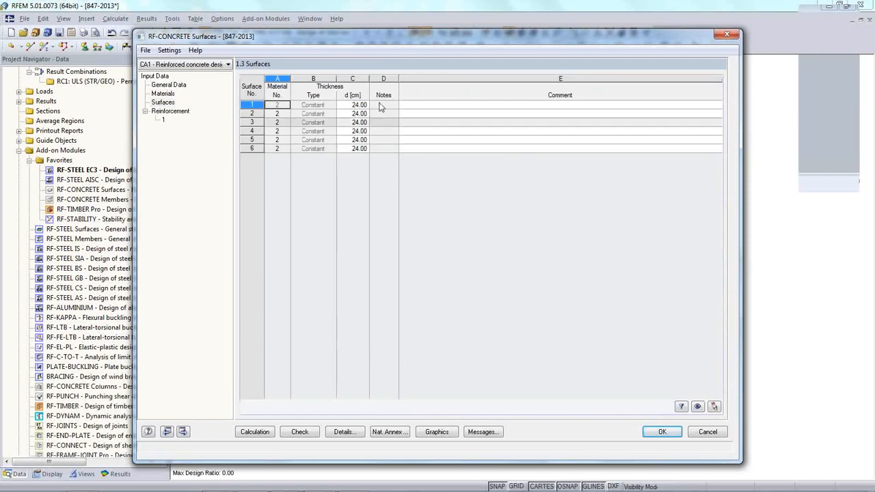
- Apply reinforcement group 1 to surface 1 only, picking that surface in the model instead of using all surfaces
left_click(163, 121)
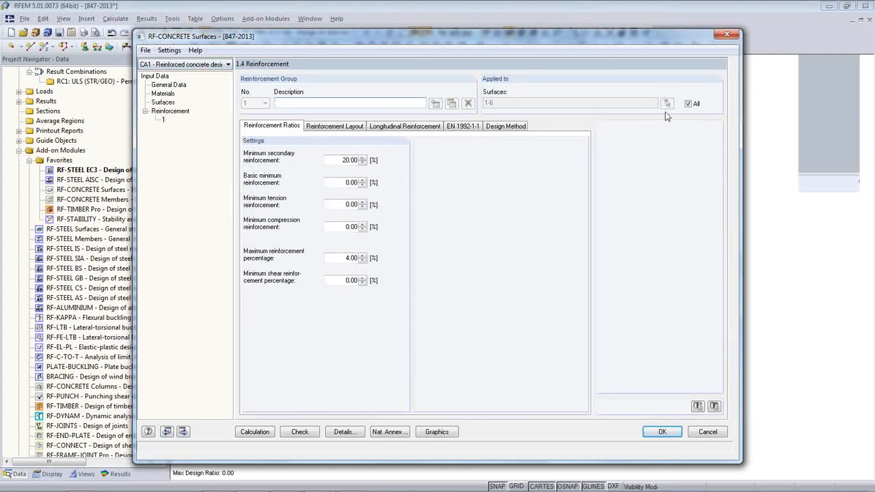
left_click(689, 104)
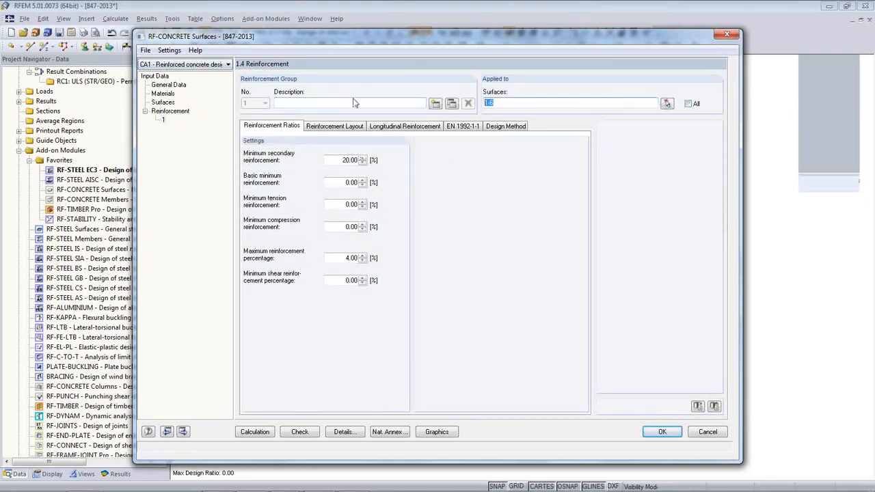
left_click(666, 104)
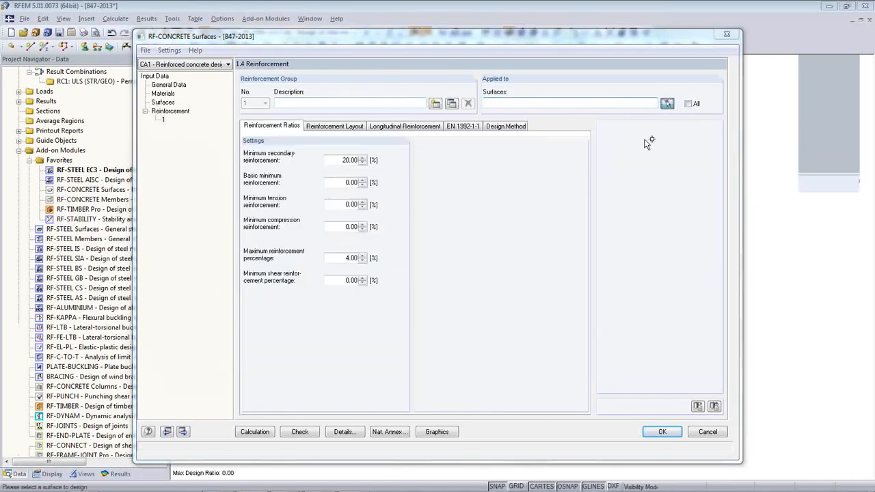
left_click(502, 246)
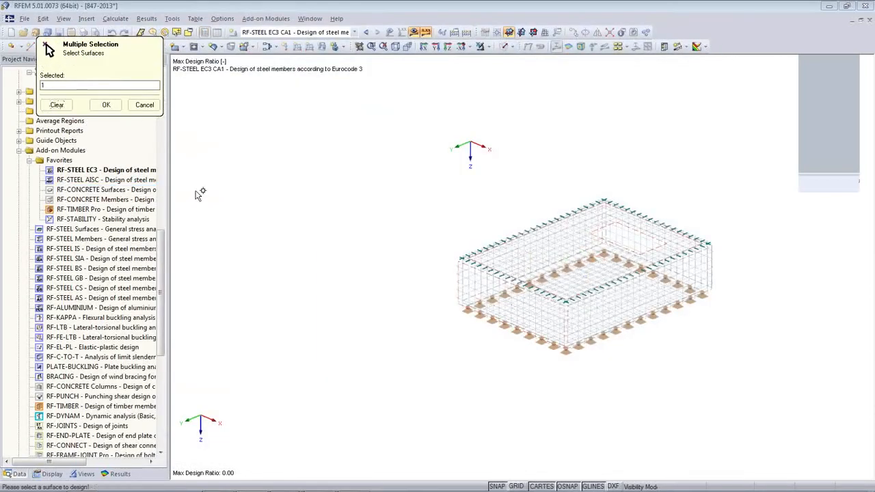
left_click(106, 105)
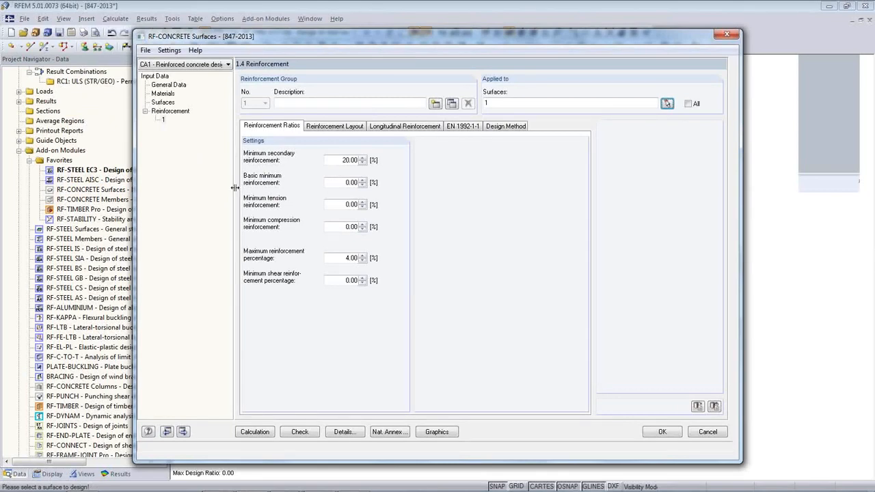
- Define the concrete cover for the reinforcement according to the standard, with exposure class XC2 / XC3
left_click(347, 128)
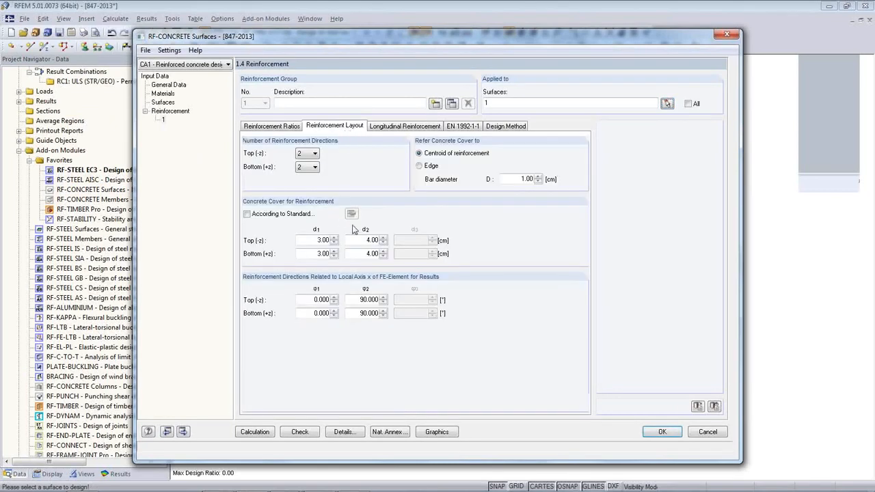
left_click(266, 215)
left_click(351, 213)
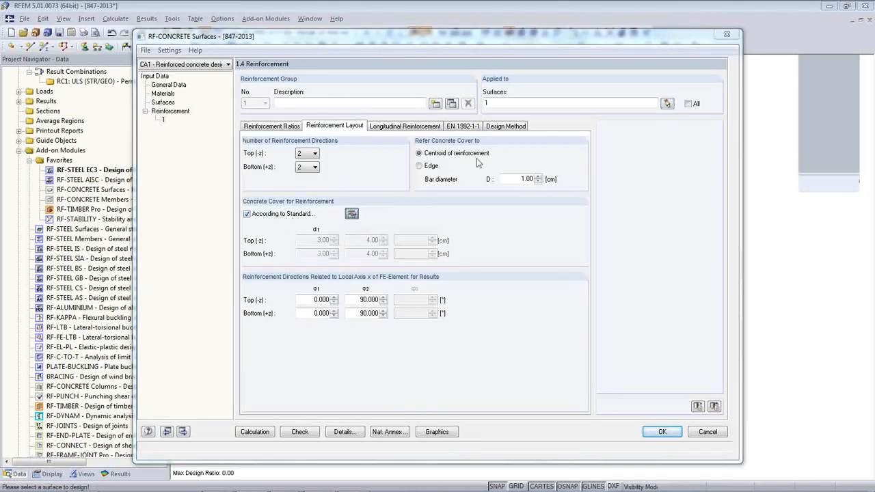
left_click(528, 112)
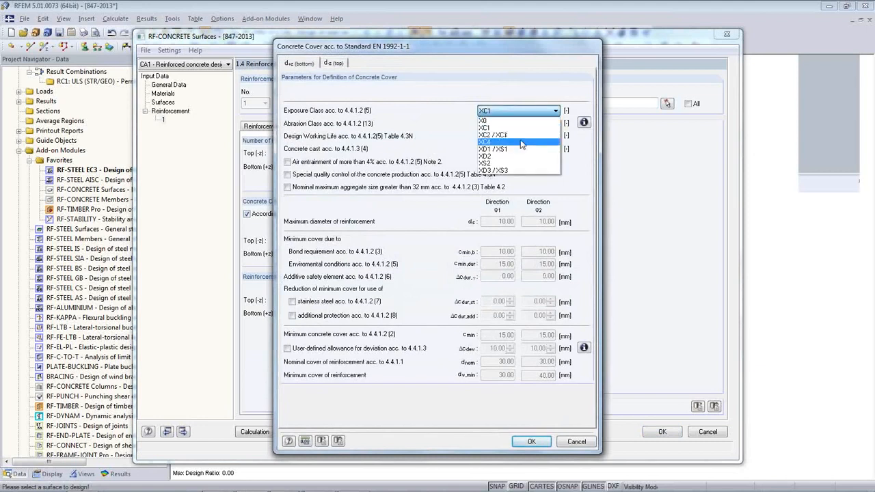
left_click(521, 135)
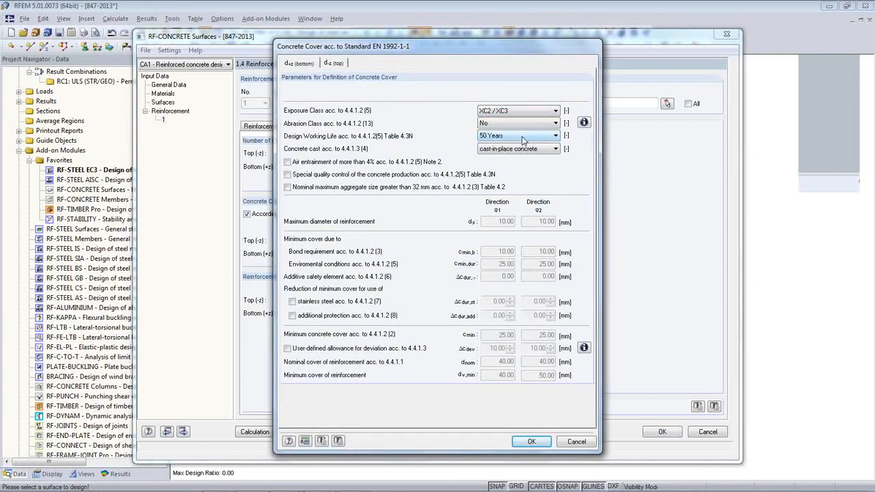
left_click(531, 442)
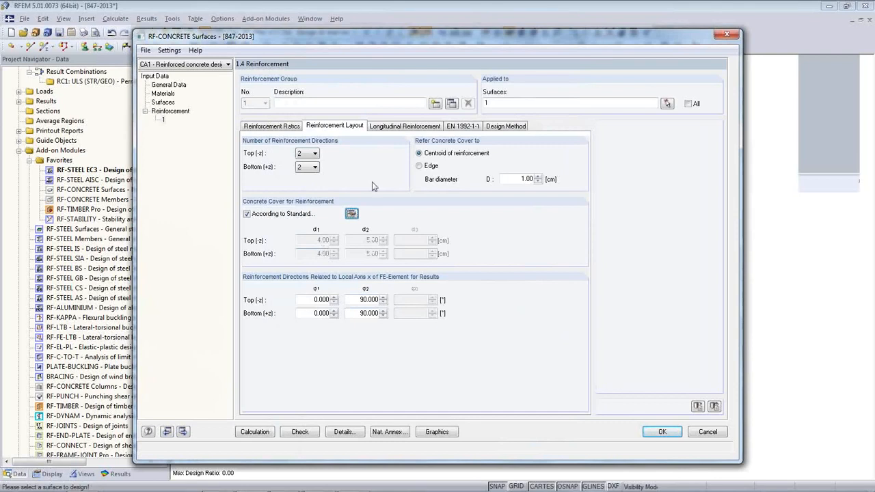
- Check the longitudinal reinforcement settings, run the concrete design calculation, and review the required reinforcement in total and by point
left_click(394, 127)
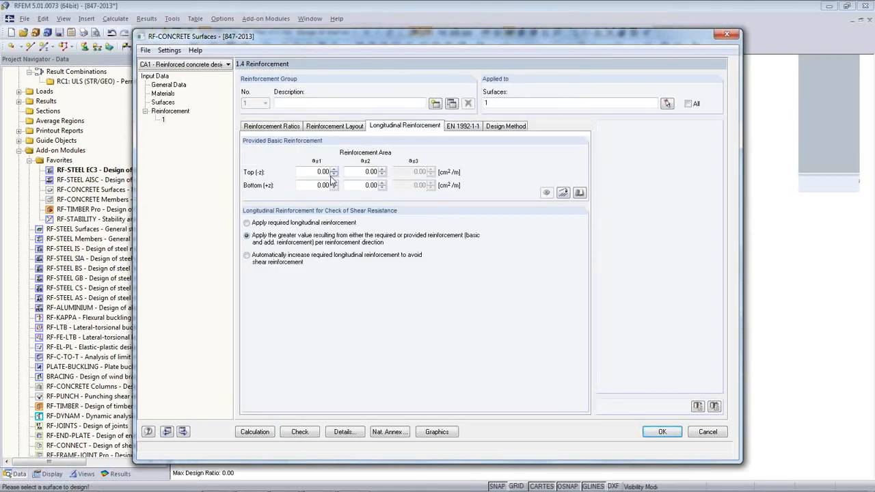
left_click(255, 432)
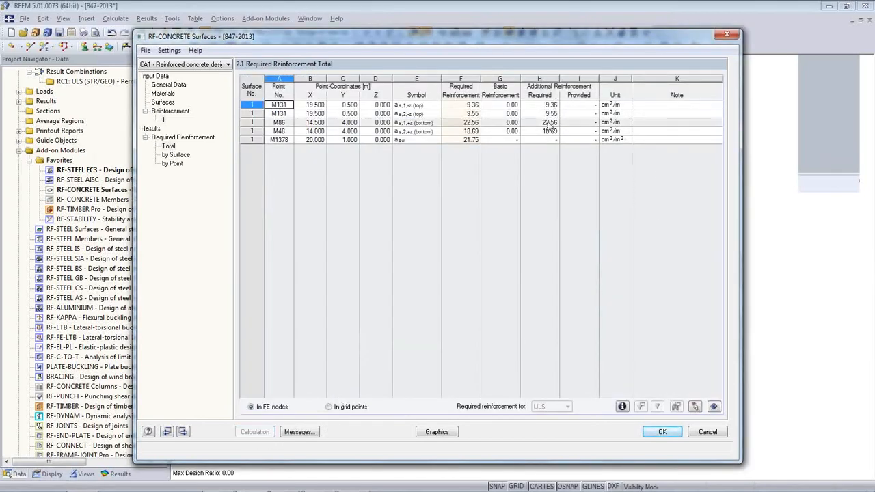
left_click(546, 106)
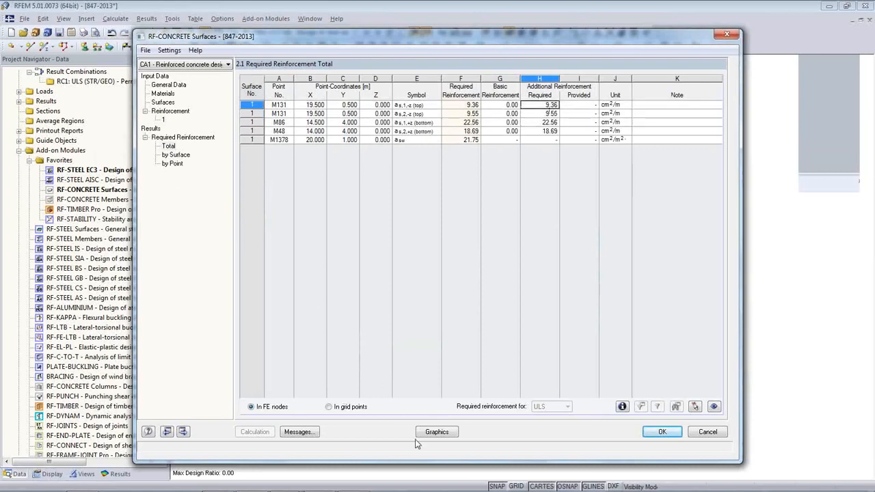
left_click(172, 164)
left_click(417, 131)
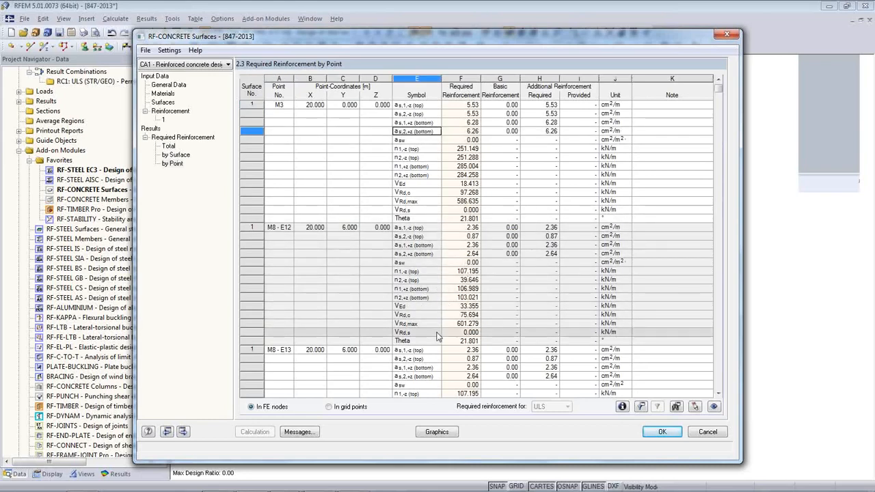
left_click(661, 432)
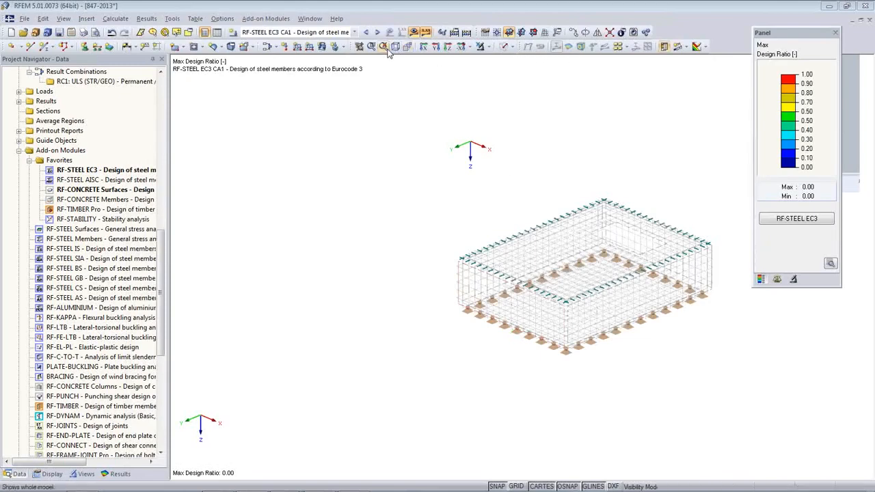
- Show the RF-CONCRETE Surfaces CA1 results on the model and view the required reinforcement a-s,2,-z (top) and a-s,1,+z (bottom)
left_click(354, 33)
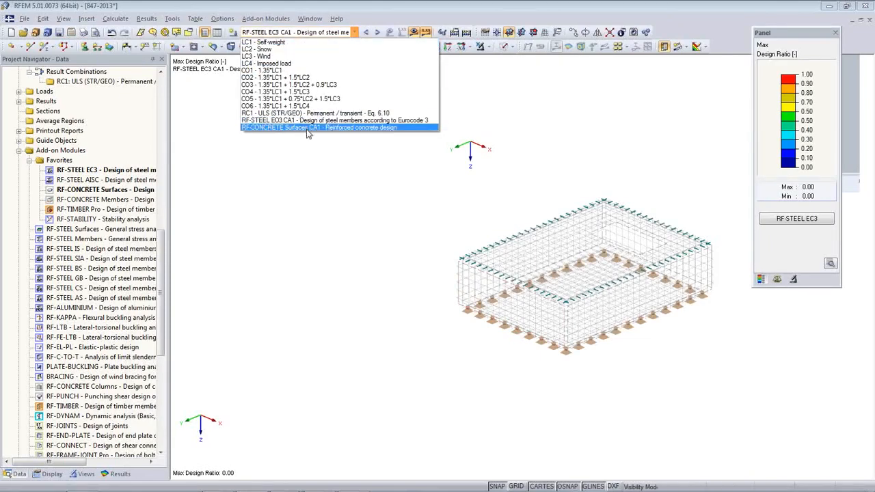
left_click(307, 128)
middle_click_drag(372, 312, 342, 339, "ctrl")
left_click(120, 474)
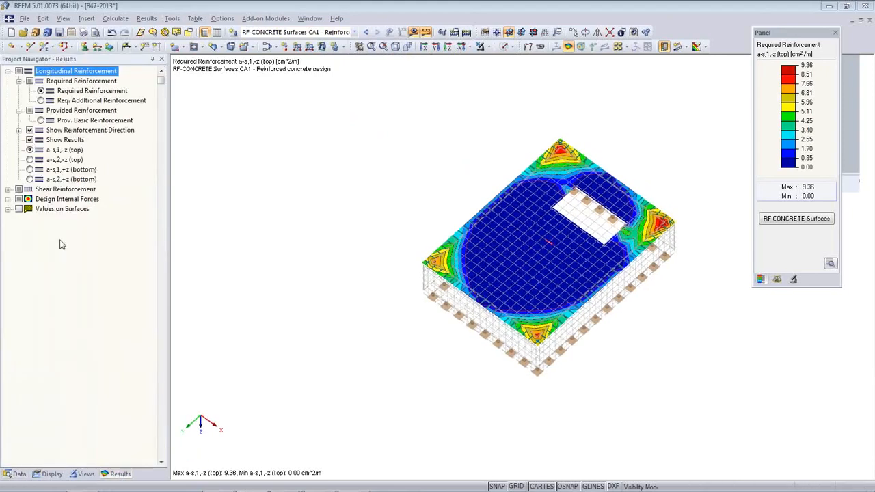
left_click(29, 159)
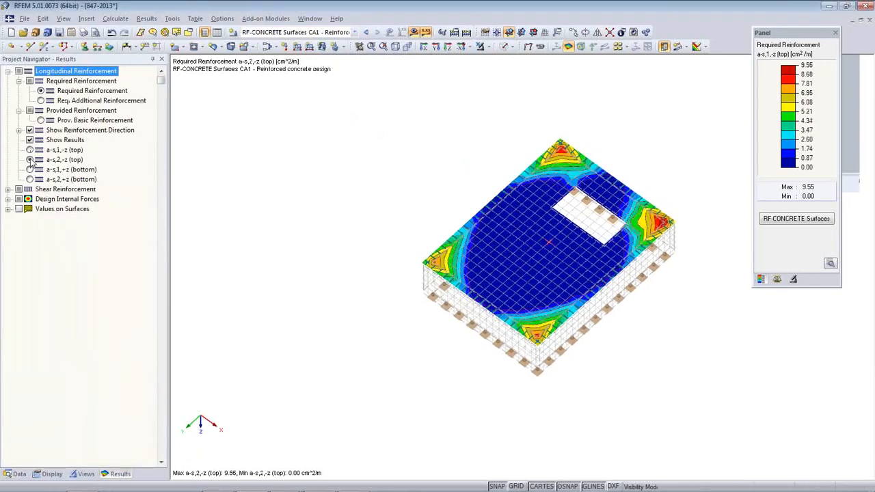
left_click(30, 170)
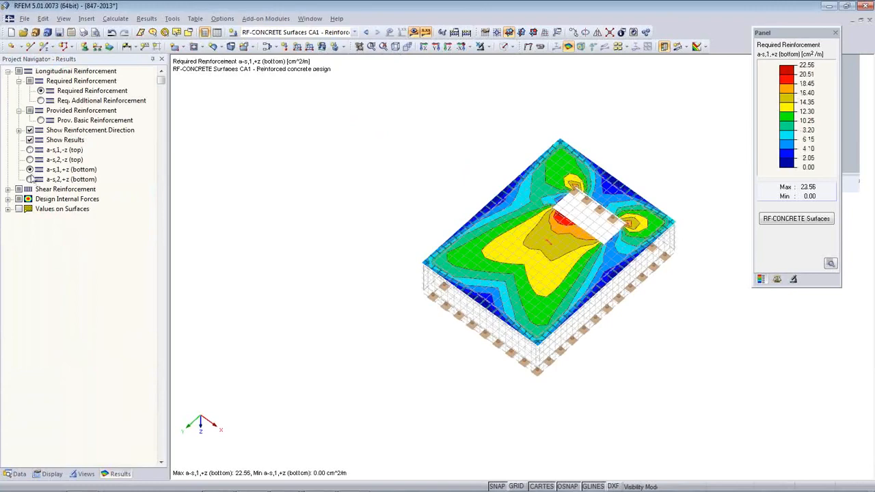
- View the required reinforcement a-s,2,+z (bottom) on the slab and return to a-s,1,+z (bottom)
left_click(30, 179)
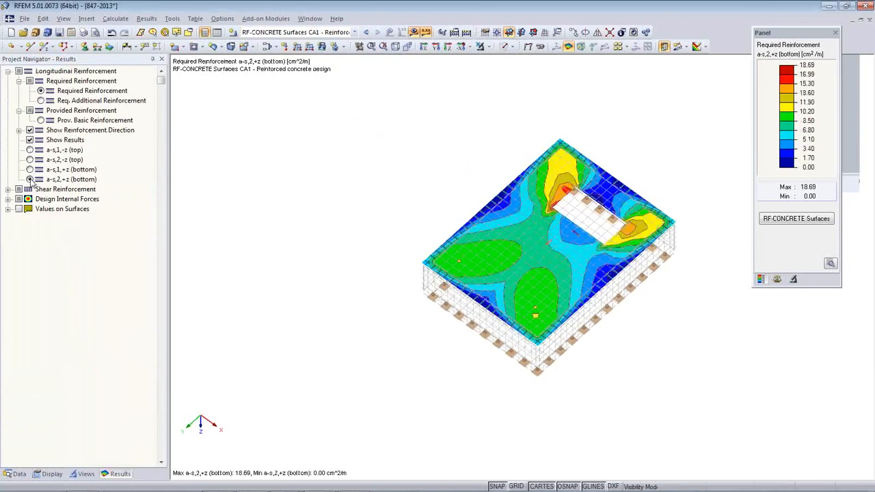
left_click(29, 170)
middle_click_drag(420, 297, 337, 217, "ctrl")
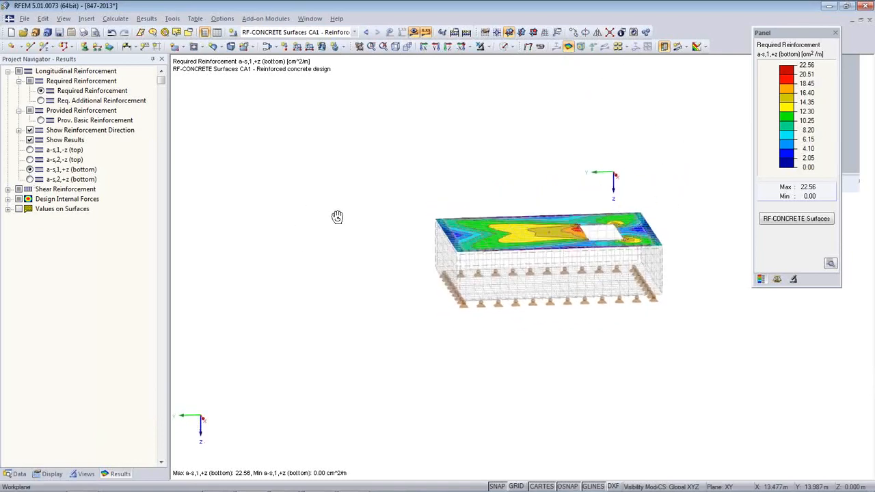
- Show the full model again and copy the basement's vertical corner edge 6 m along Y to below the adjacent steel column, accepting deletion of the results
left_click(480, 47)
scroll(434, 321, "up", 5)
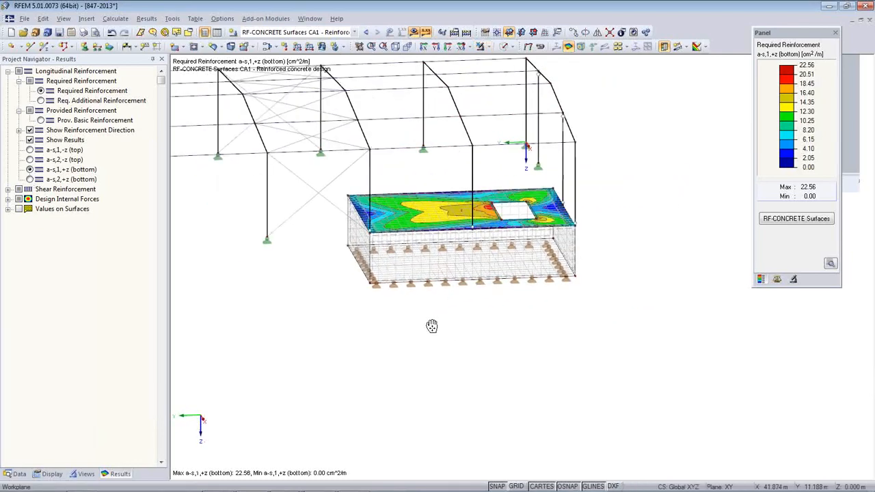
middle_click_drag(439, 320, 379, 345, "ctrl")
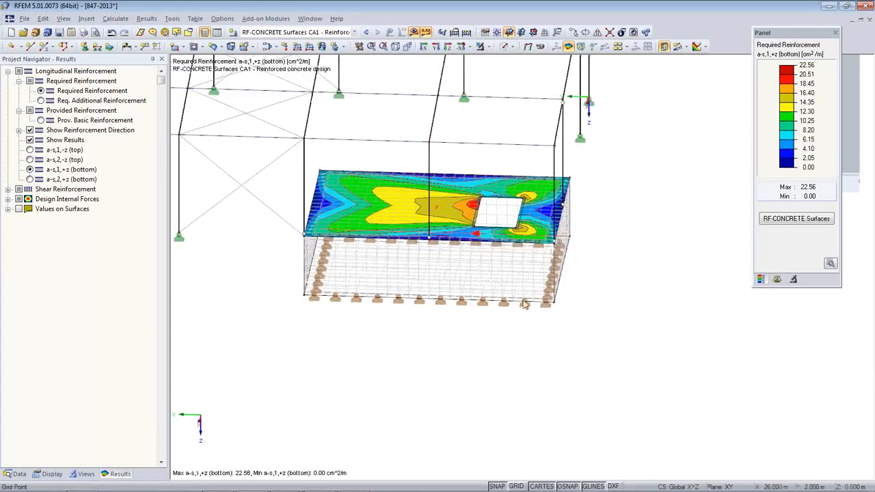
middle_click_drag(572, 302, 597, 242, "ctrl")
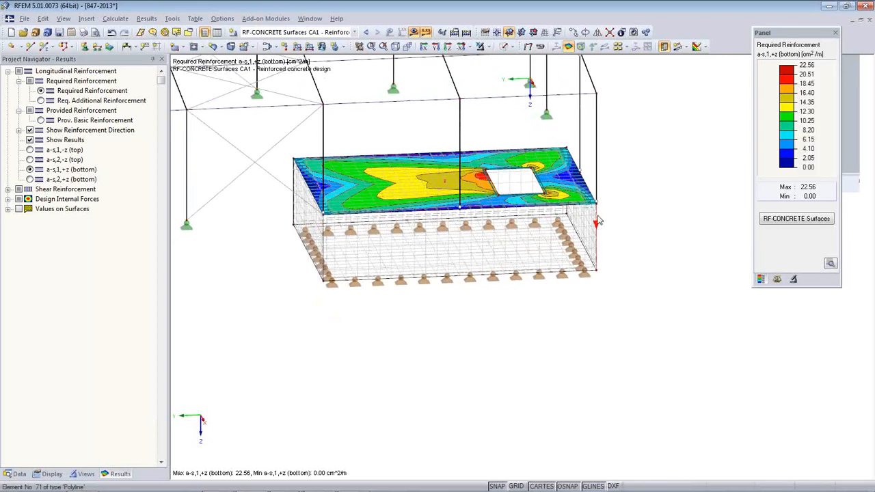
left_click_drag(526, 227, 459, 280)
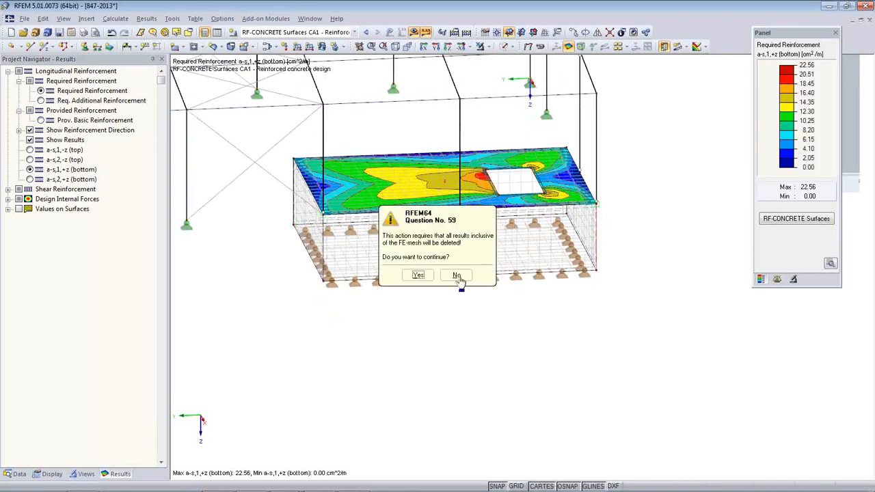
left_click(422, 276)
middle_click_drag(487, 312, 341, 359)
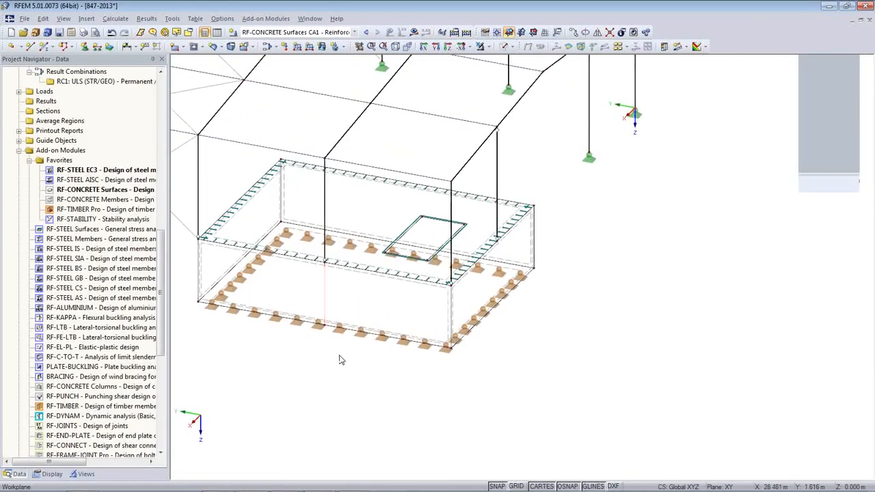
- Set up one copy of the new vertical line with a displacement of dX -5 m, picking the vector between two slab edge nodes
left_click(573, 32)
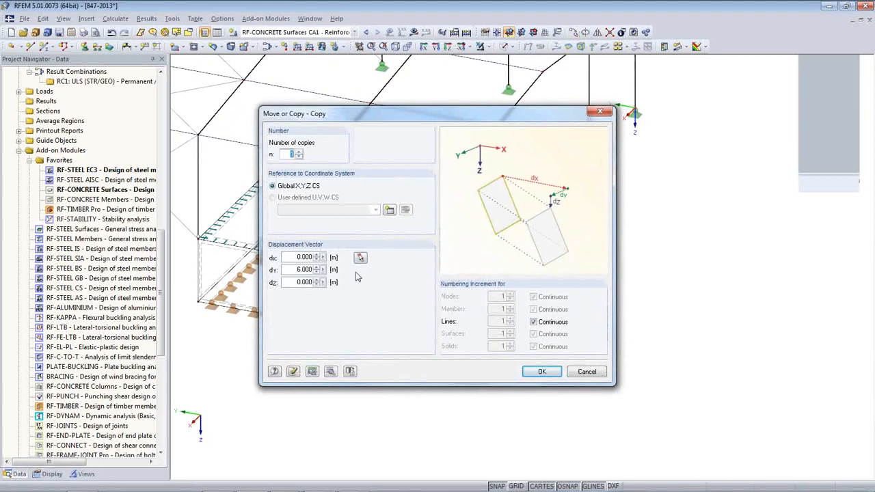
left_click(360, 258)
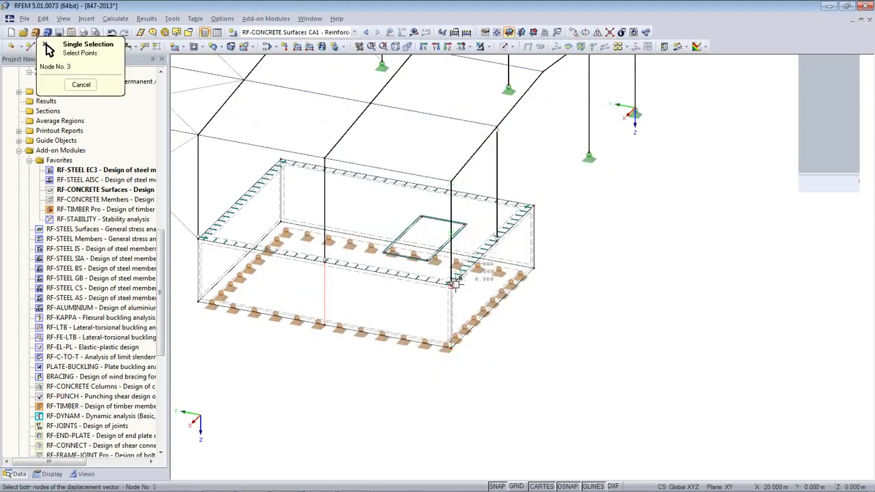
left_click(498, 239)
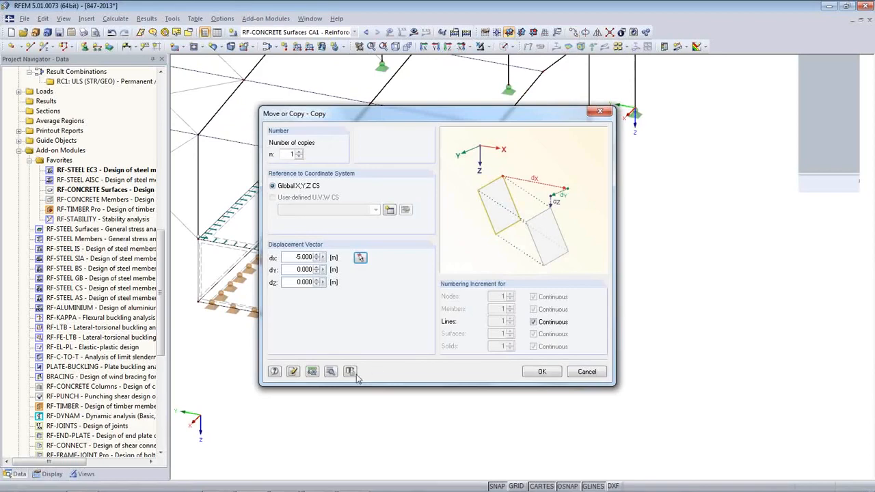
- Copy the line with new surfaces between the line and its copy, using surface 1 as template and creating no connecting members
left_click(331, 372)
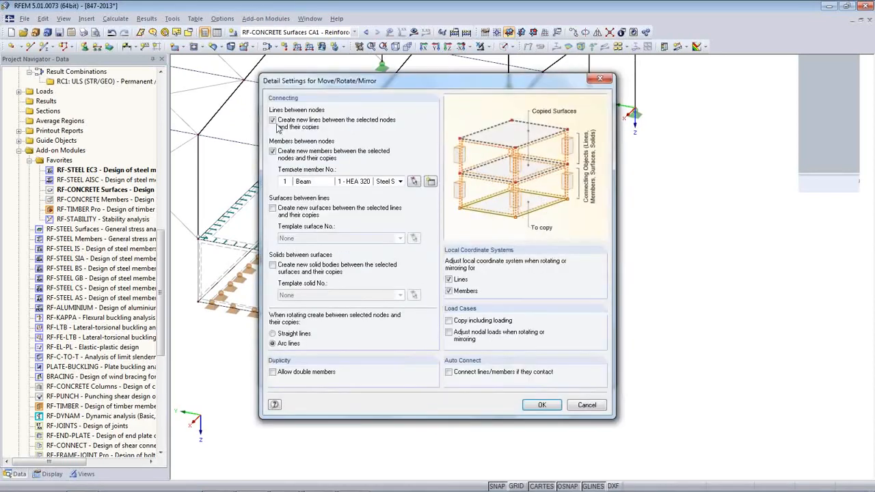
left_click(272, 151)
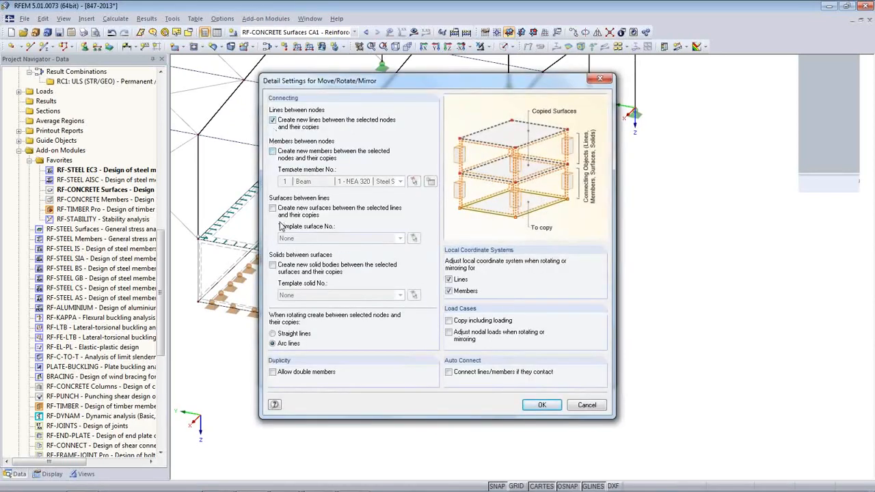
left_click(273, 208)
left_click(302, 240)
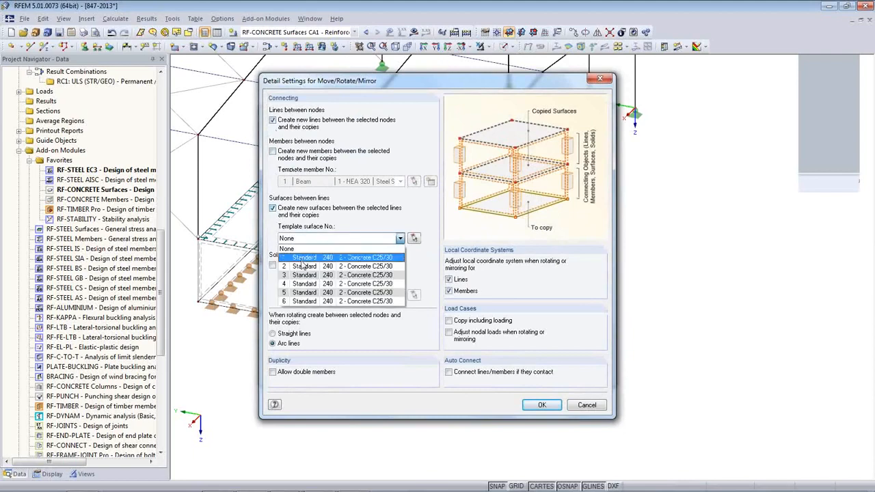
left_click(308, 256)
left_click(541, 404)
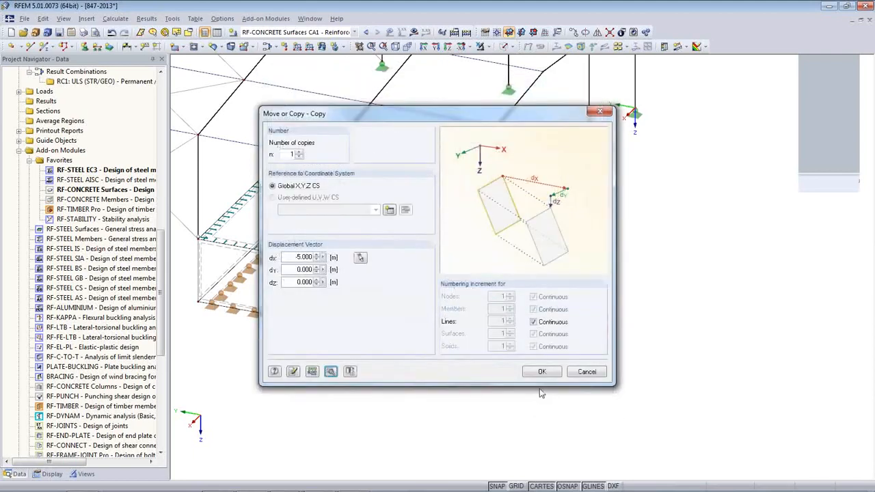
left_click(540, 374)
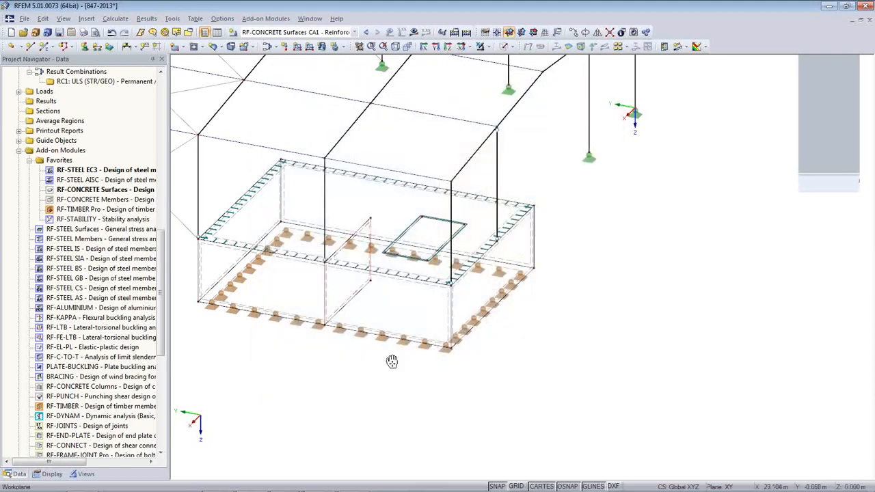
- Add a new line release to the new interior wall surface and assign it to the wall's top line 84
middle_click_drag(392, 365, 497, 361)
scroll(497, 361, "up", 1)
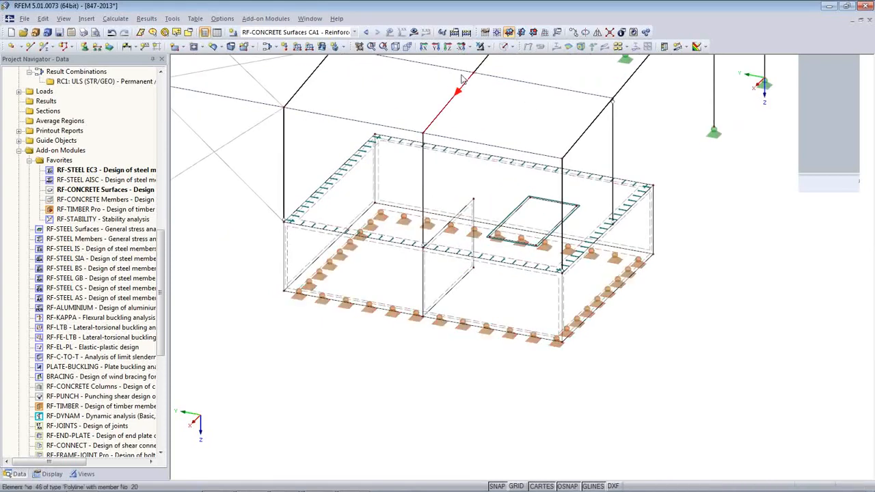
middle_click_drag(408, 308, 397, 280, "ctrl")
scroll(393, 271, "up", 5)
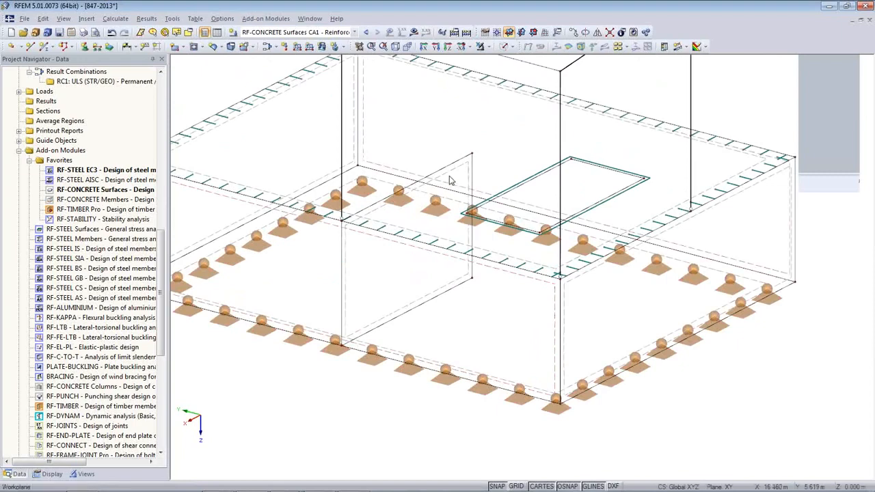
double_click(450, 180)
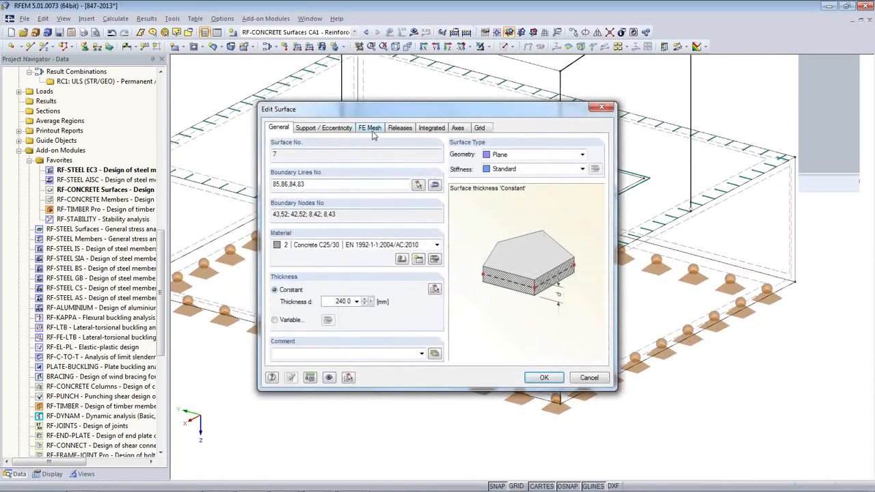
left_click(335, 136)
left_click(401, 136)
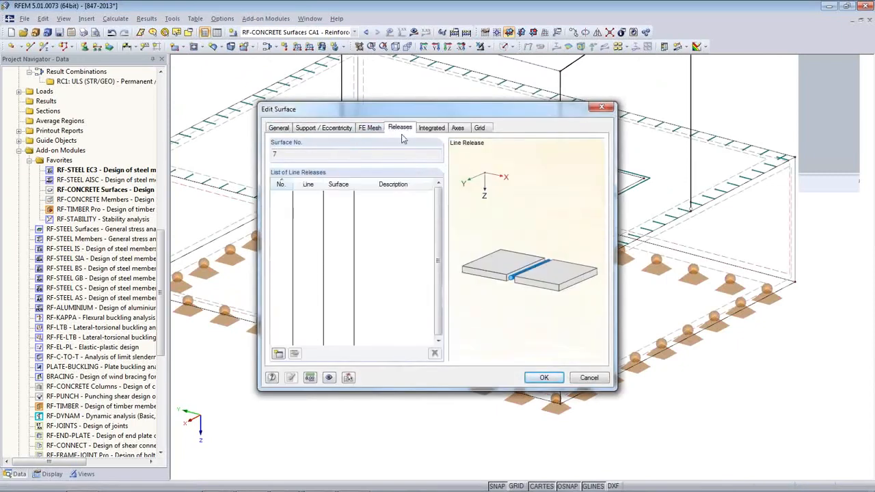
left_click(278, 354)
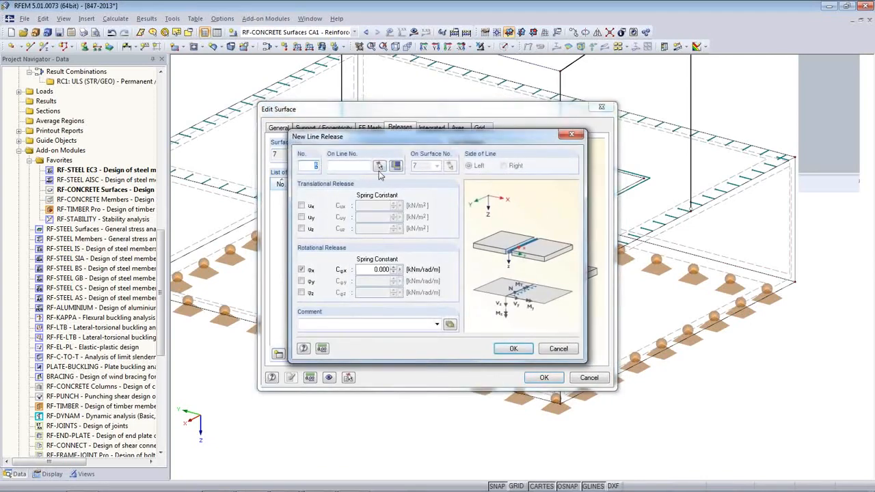
left_click(380, 166)
left_click(347, 213)
left_click(106, 105)
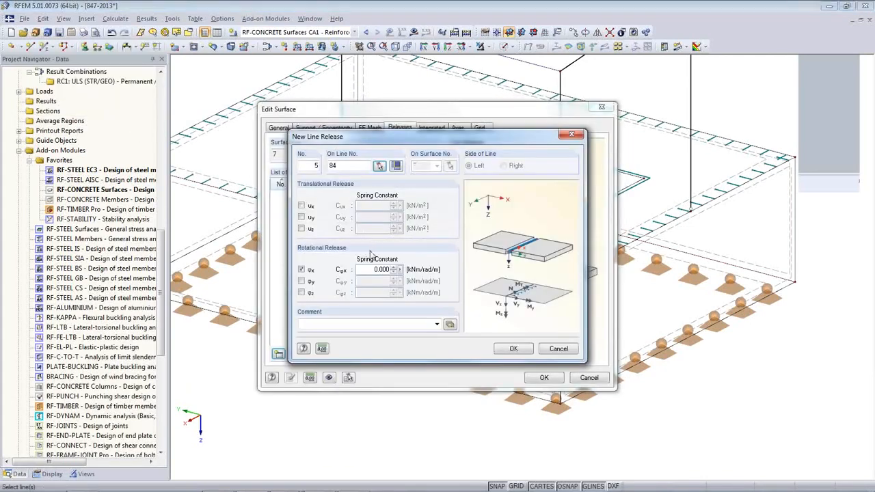
- Release the rotations φy and φz as well for the wall's line release, and accept the release and surface settings
left_click(302, 282)
left_click(301, 293)
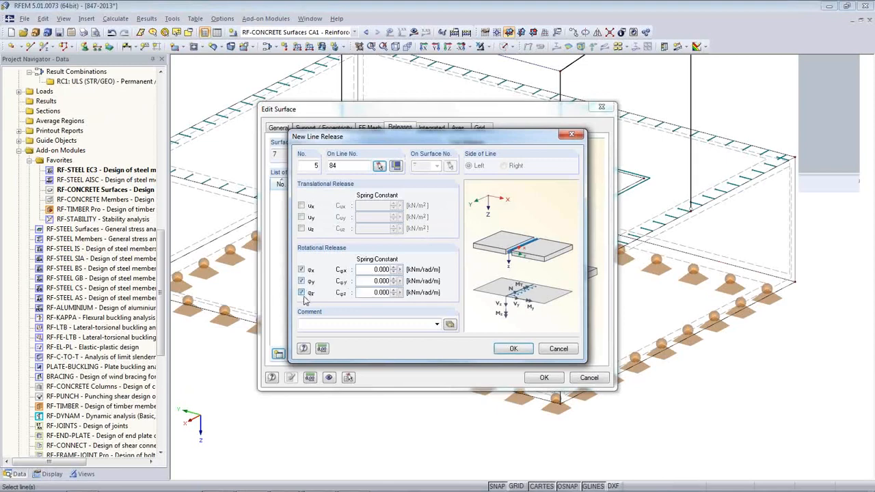
left_click(513, 349)
left_click(544, 378)
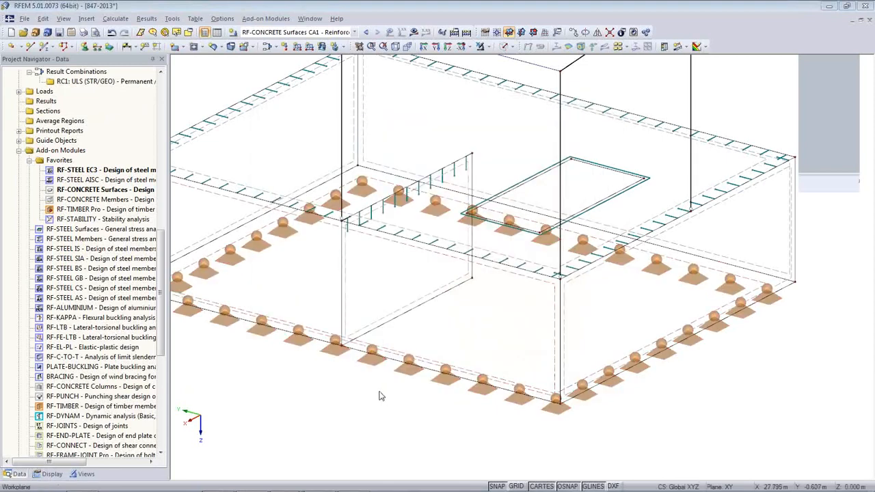
- Run all calculations for the model with the added interior wall
scroll(381, 396, "down", 5)
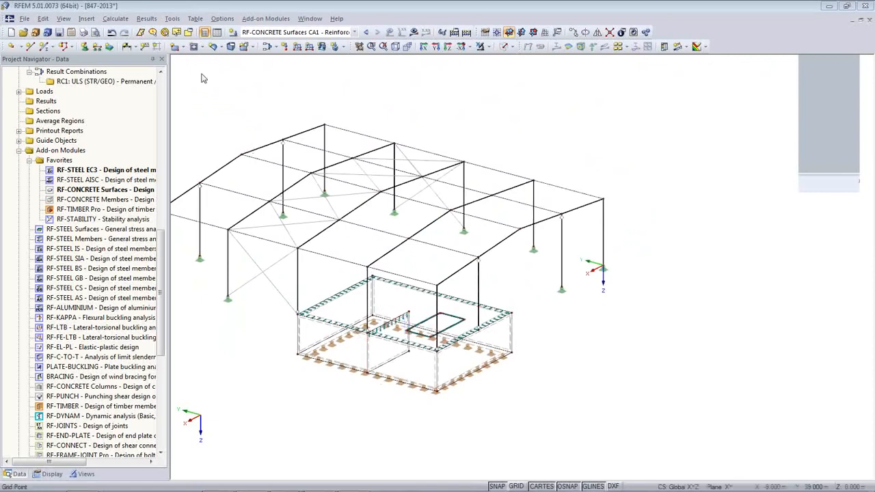
left_click(118, 21)
left_click(121, 31)
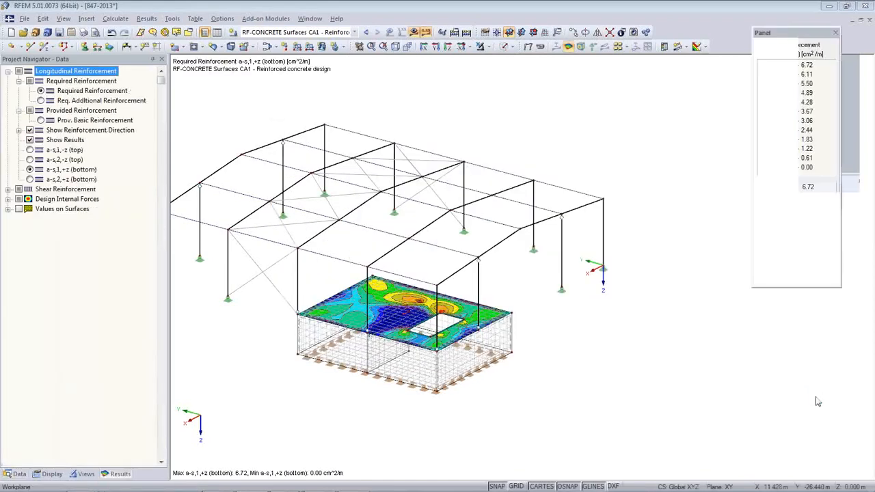
- Compare the slab's required reinforcement a-s,1,+z (bottom), a-s,2,+z (bottom) and a-s,1,-z (top) with the new wall in place
middle_click_drag(453, 384, 483, 382, "ctrl")
scroll(483, 382, "up", 5)
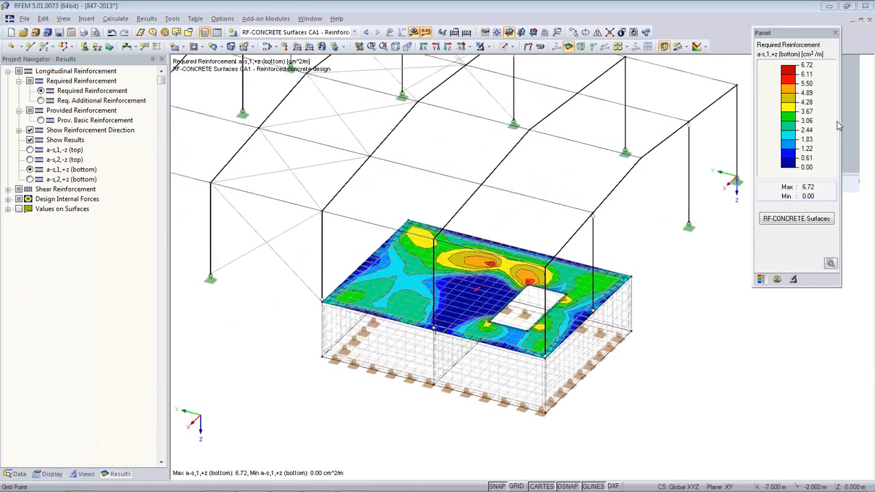
left_click(30, 179)
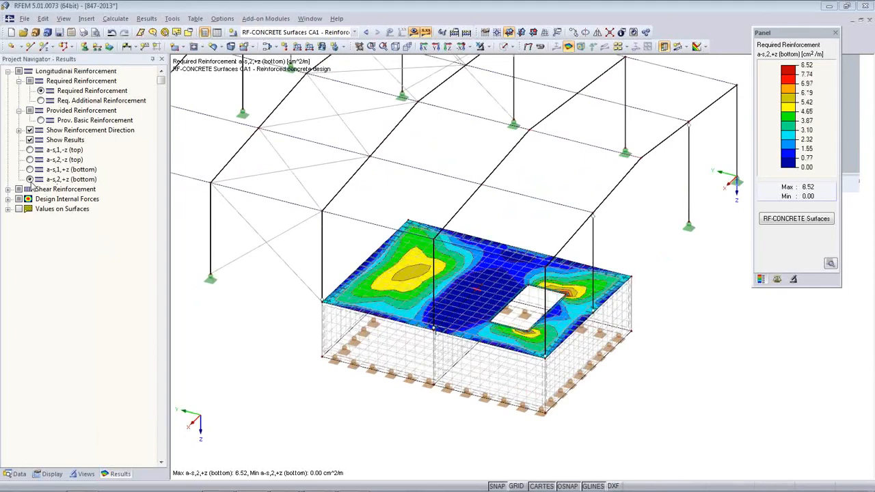
left_click(30, 150)
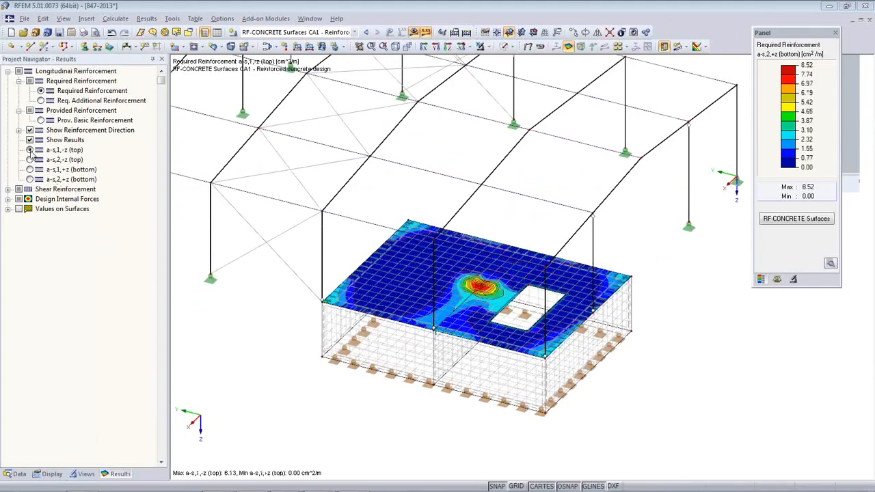
- Display the result values on the surfaces and switch the required reinforcement to a-s,2,-z (top)
left_click(617, 46)
middle_click_drag(439, 390, 386, 381, "ctrl")
scroll(385, 377, "up", 2)
scroll(385, 377, "up", 1)
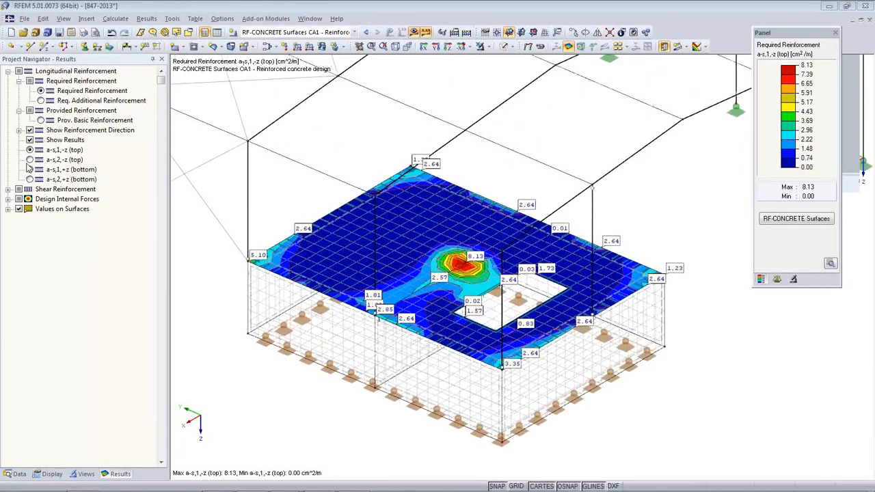
left_click(29, 159)
mouse_move(400, 338)
middle_mouse_down("ctrl")
mouse_move(396, 321)
mouse_move(393, 342)
mouse_move(400, 331)
middle_mouse_up("ctrl")
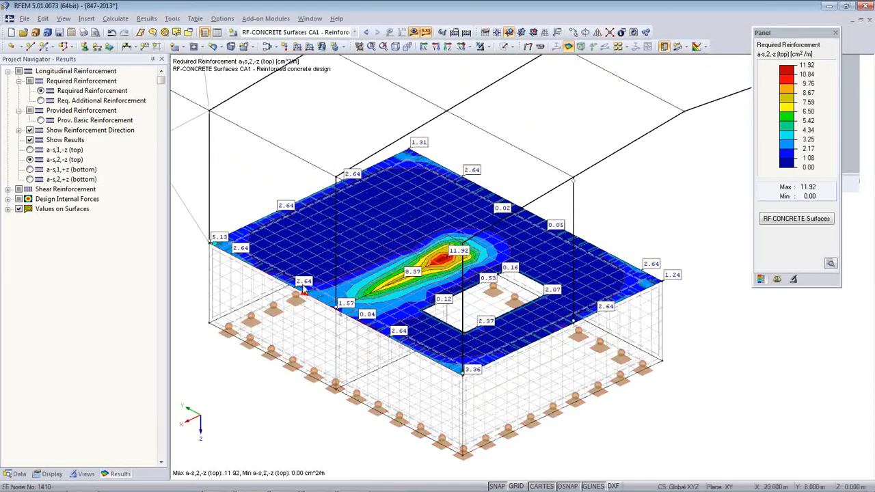
- Filter the displayed a-s,2,-z (top) result values so that only magnitudes from 2 cm²/m upward are shown
right_click(304, 283)
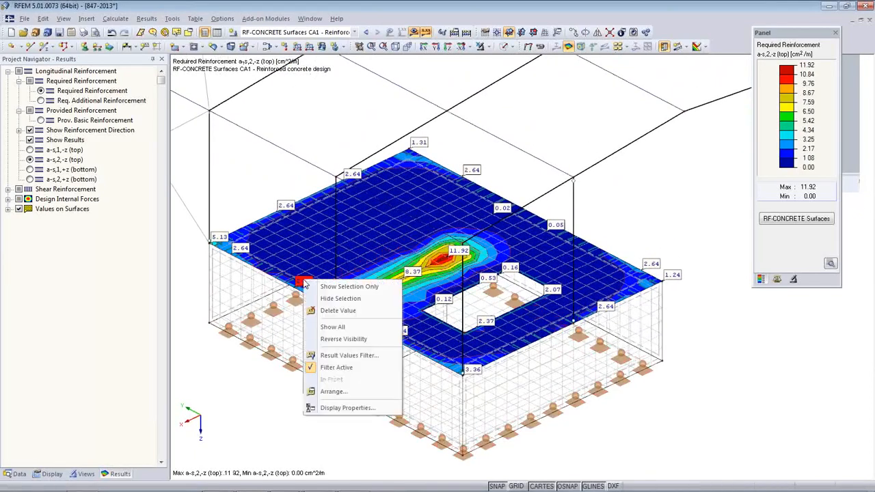
left_click(345, 359)
left_click(441, 175)
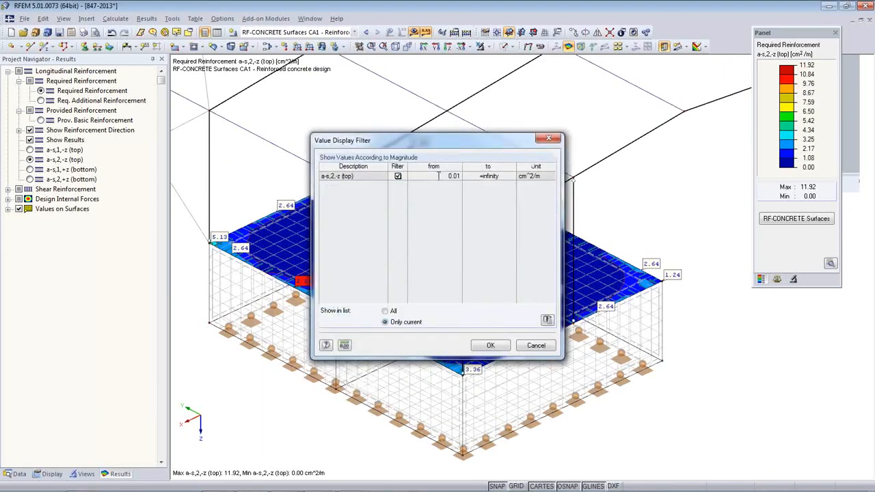
type("0.01")
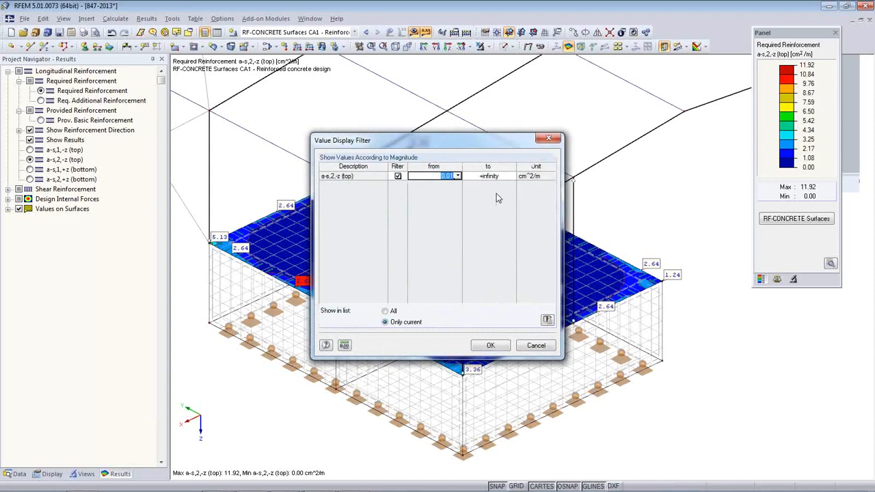
type("2")
left_click(490, 346)
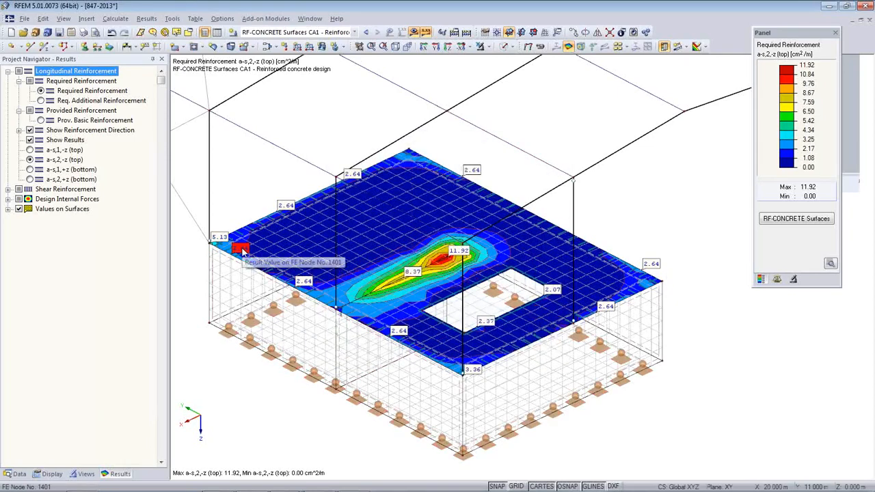
middle_click_drag(439, 379, 449, 332)
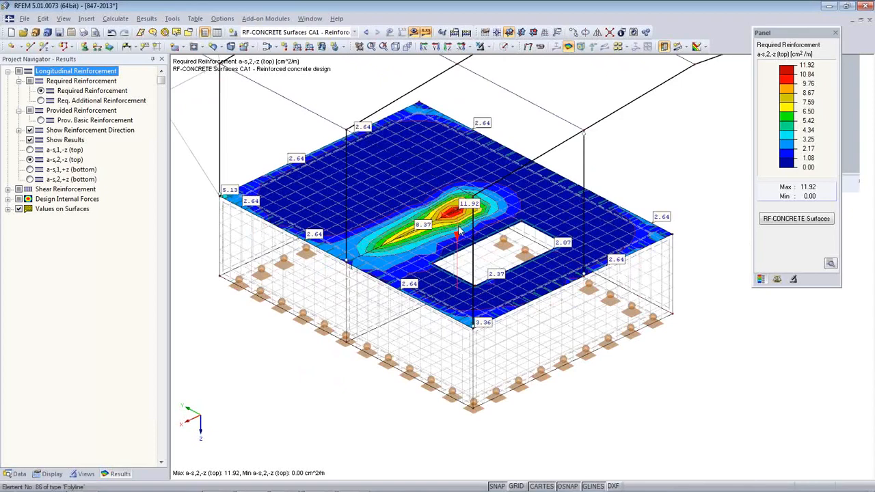
- Show only the surfaces by material, Concrete C25/30, and view the slab's reinforcement results in the Z direction
left_click(84, 474)
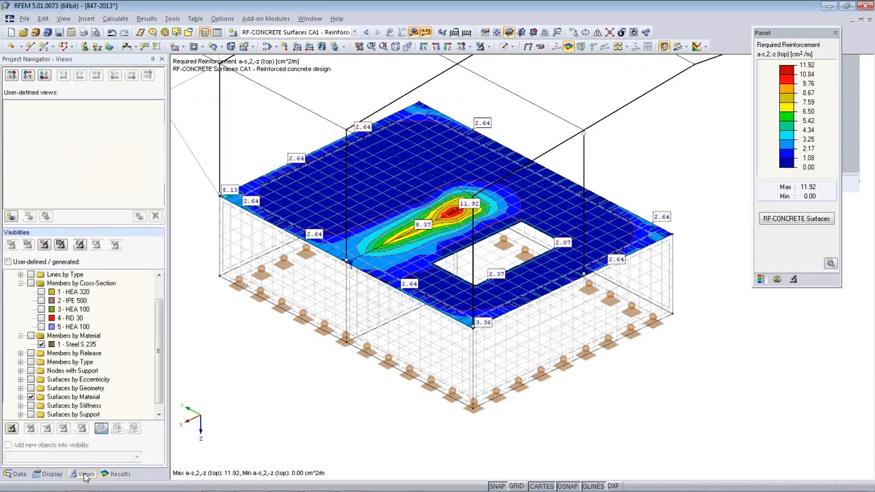
scroll(72, 418, "down", 1)
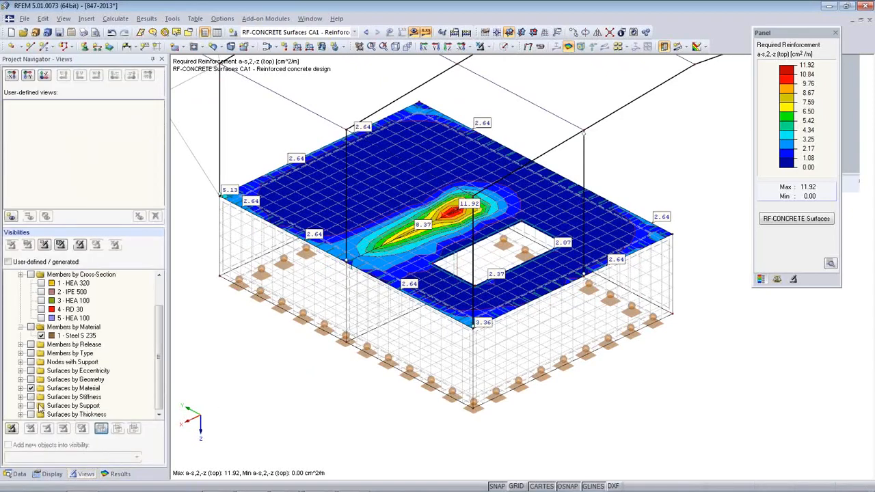
left_click(21, 389)
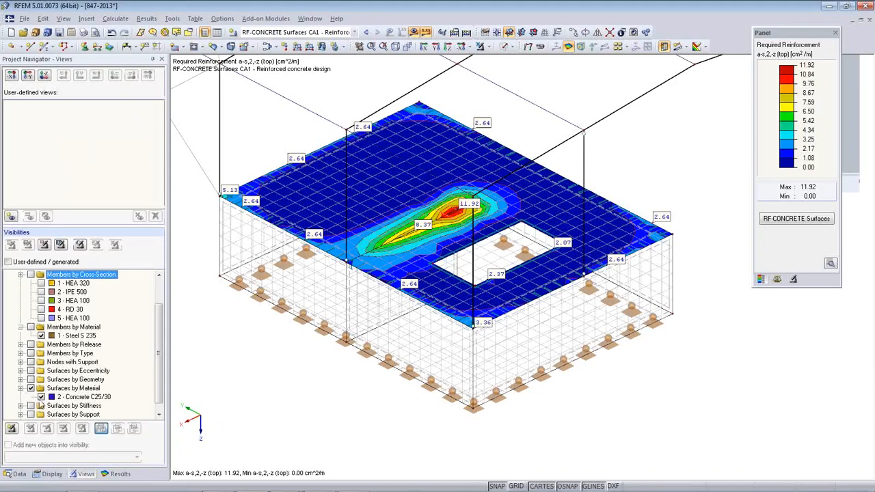
left_click(33, 388)
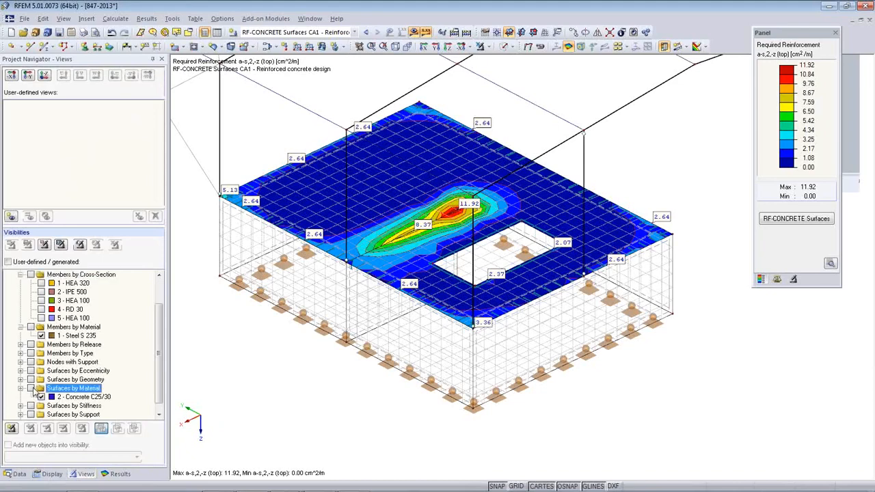
left_click(31, 389)
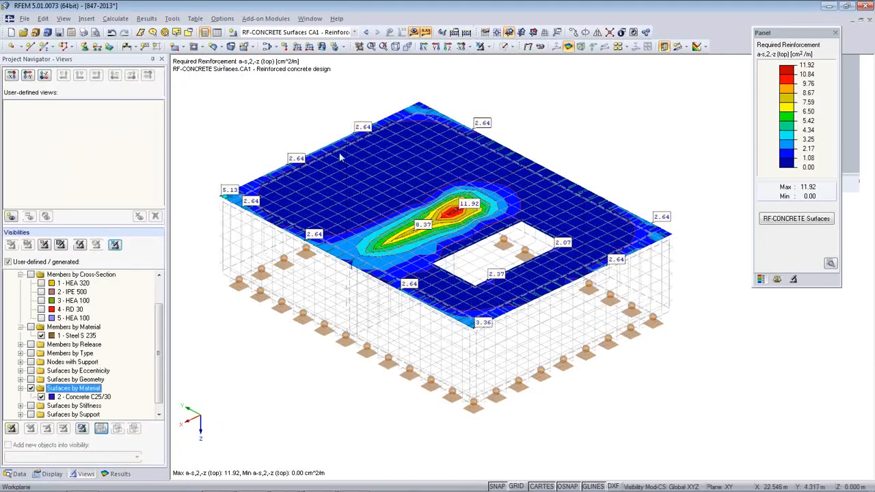
left_click(448, 50)
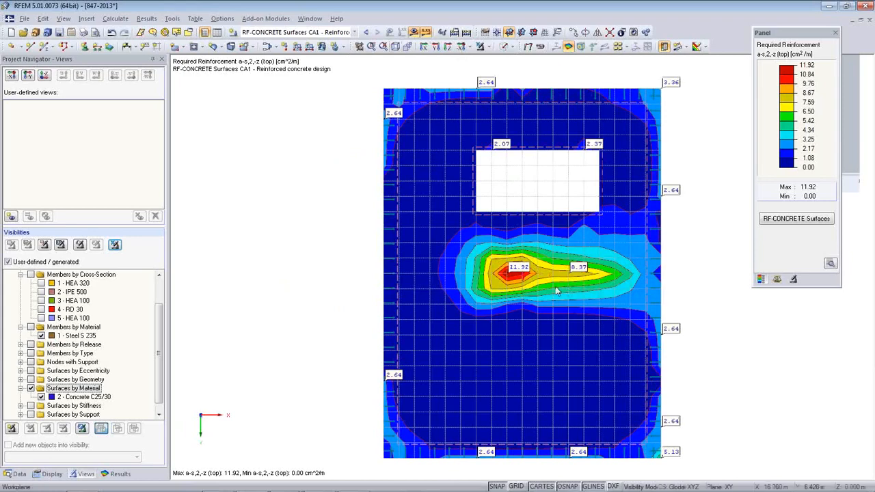
- Set up a graphic printout to report PR1 as a mass print, without showing the printout report on confirmation
left_click(83, 33)
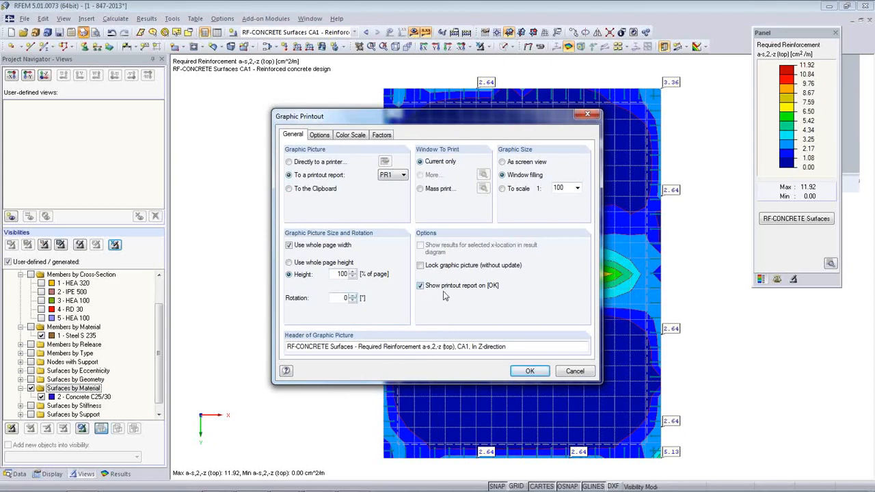
left_click(420, 286)
left_click(422, 190)
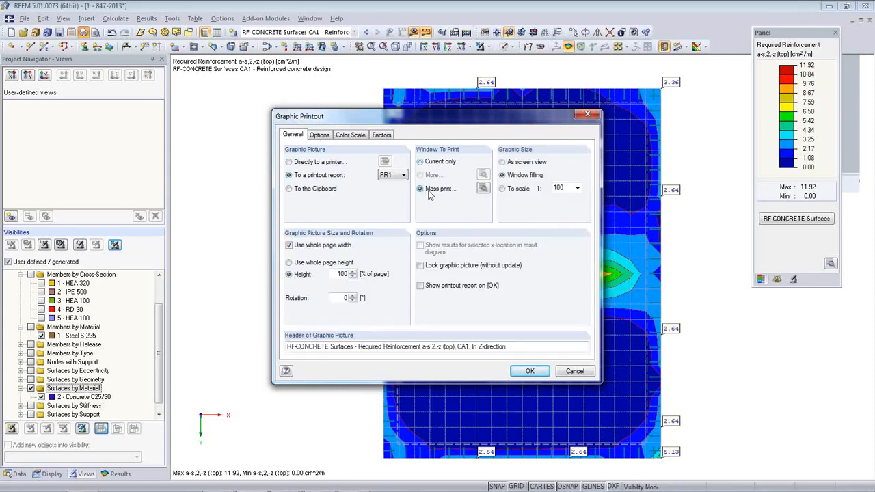
left_click(483, 190)
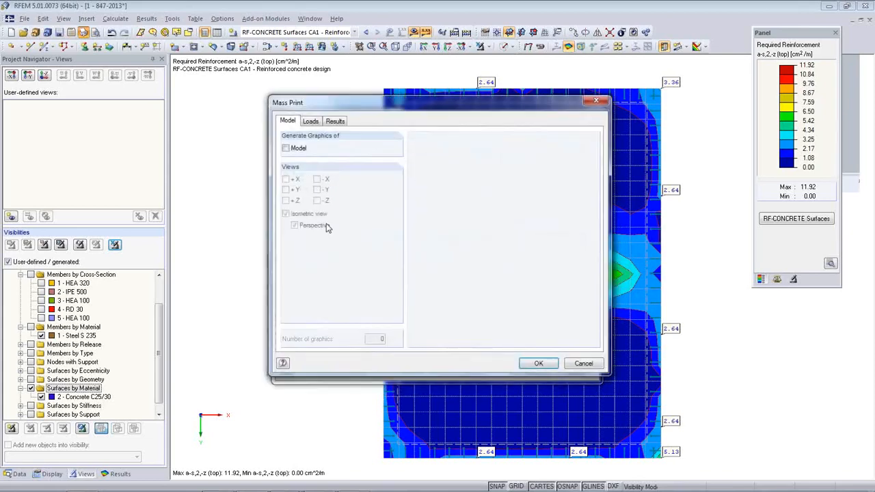
- Add required reinforcement a-s,1,-z (top) and a-s,2,+z (bottom) to the mass-printed results and send the graphics to the report
left_click(336, 122)
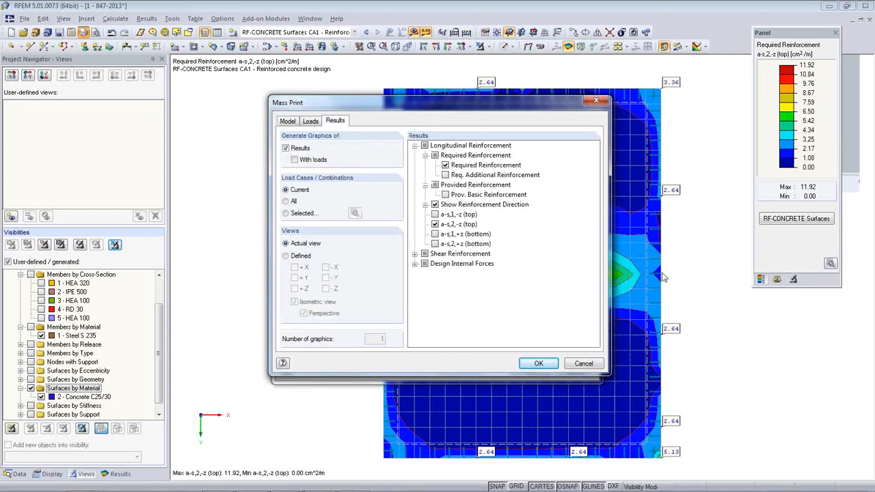
left_click(435, 215)
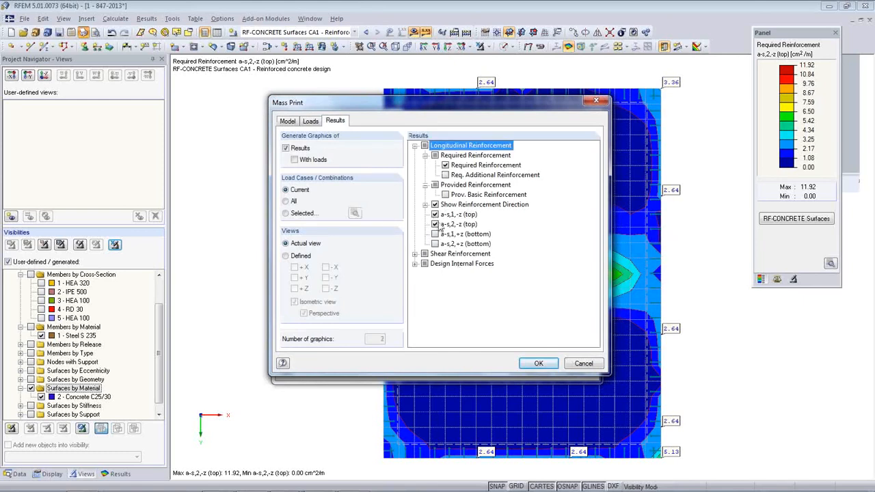
left_click(435, 244)
left_click(543, 365)
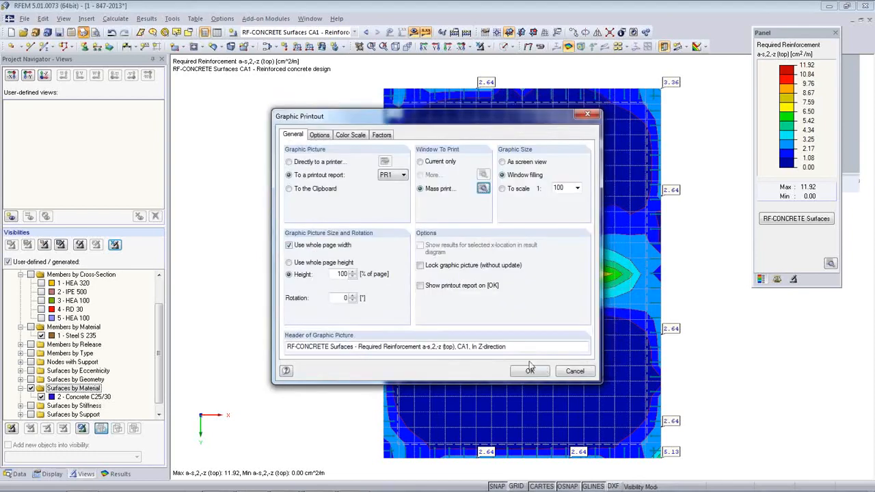
left_click(529, 371)
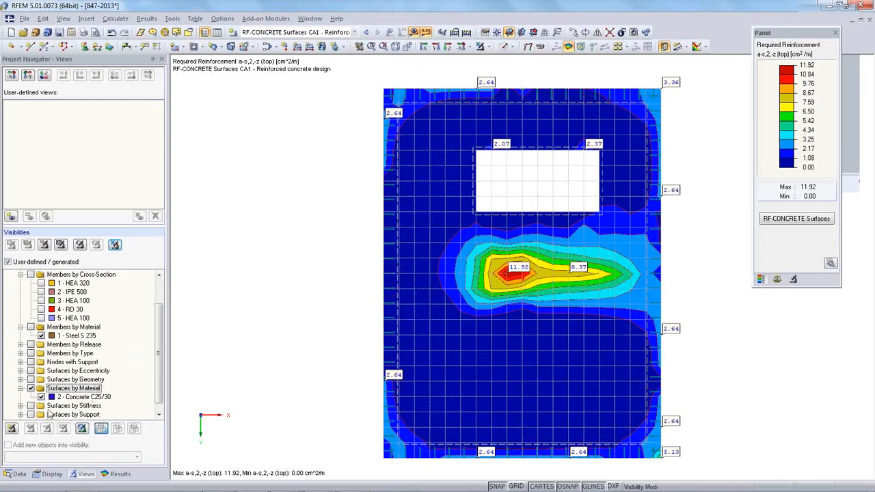
- Hide the concrete surfaces, show only the members by material, Steel S 235, and view the frame isometrically
left_click(30, 387)
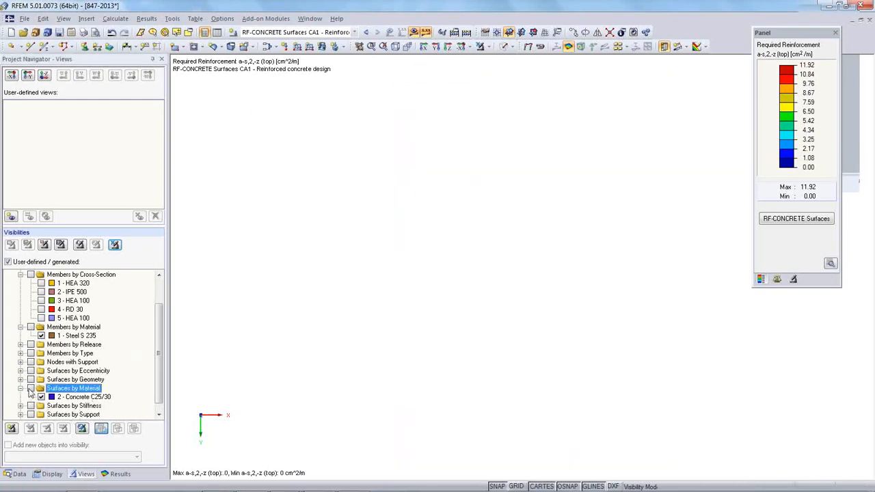
left_click(30, 328)
left_click(395, 46)
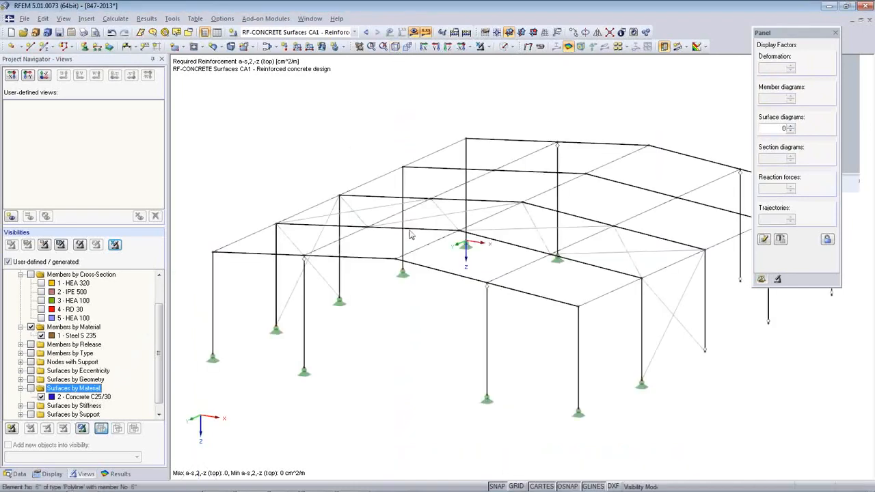
middle_click_drag(443, 339, 387, 332)
scroll(387, 332, "down", 2)
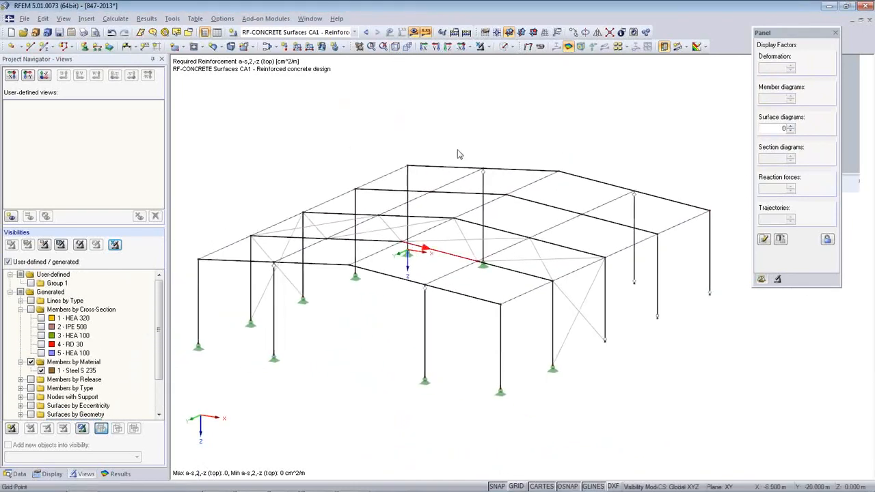
- Display the results of LC1 - Self-weight and show the member result diagrams as Two-Colored
left_click(354, 32)
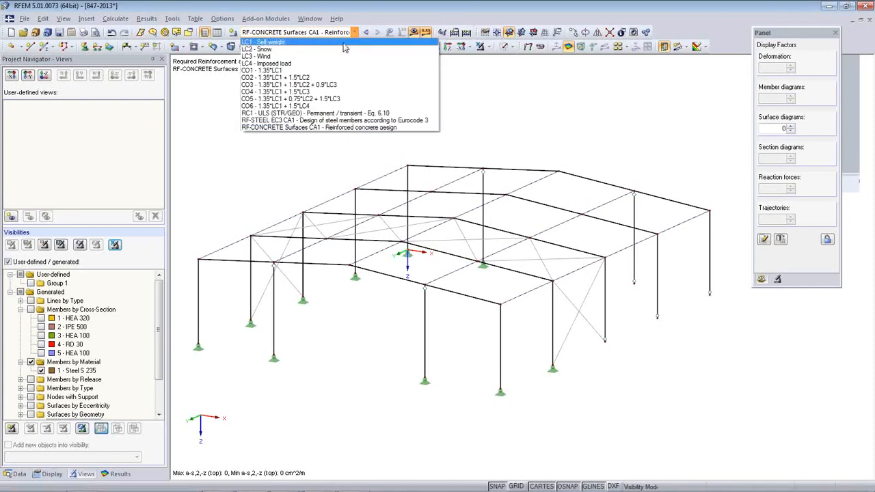
left_click(344, 43)
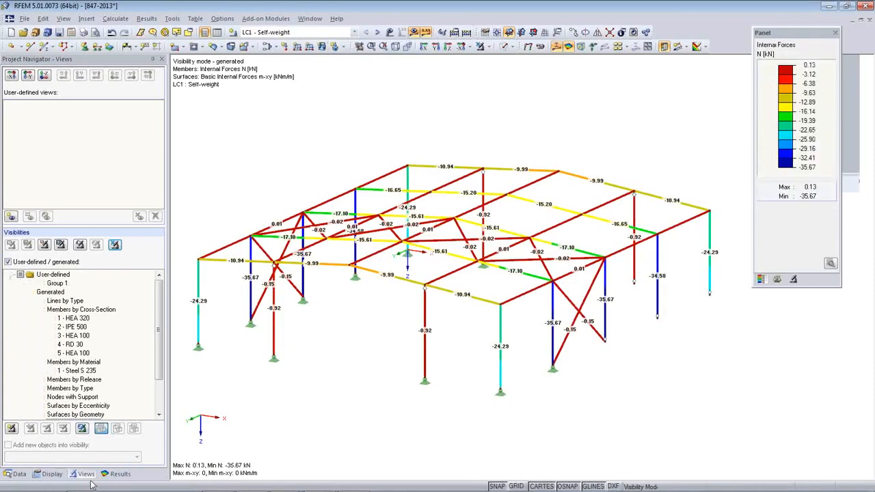
left_click(116, 474)
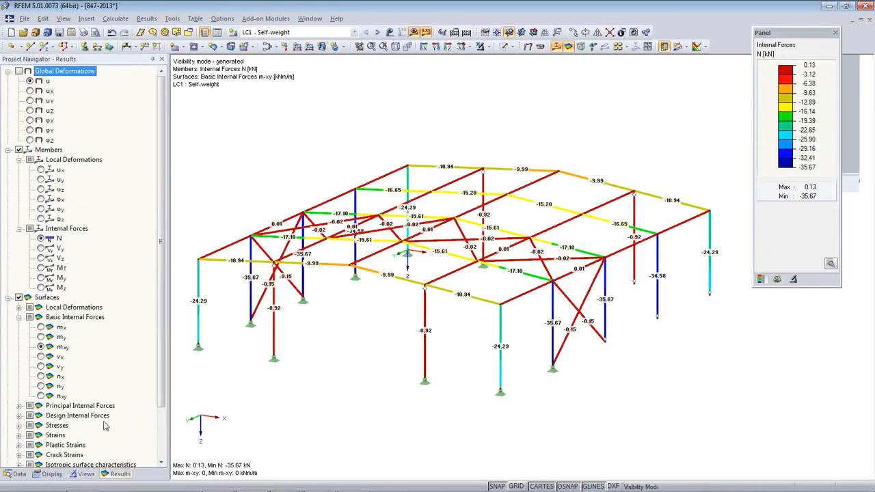
left_click(51, 473)
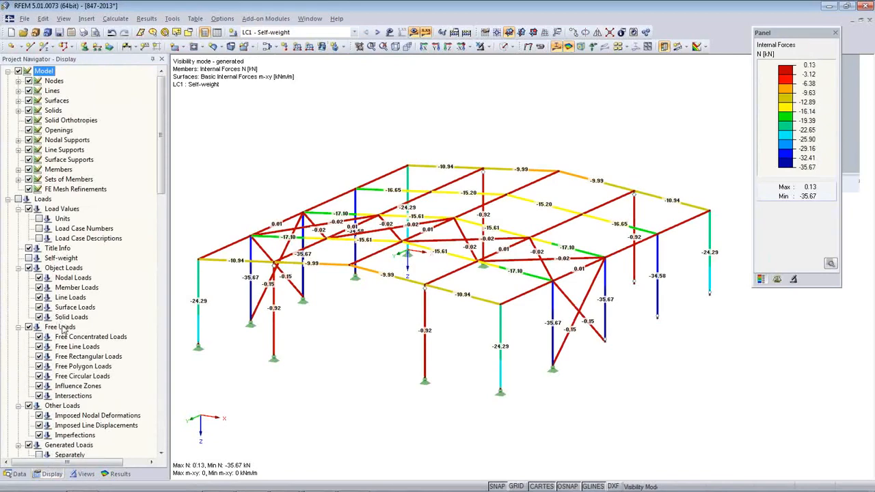
scroll(63, 328, "down", 8)
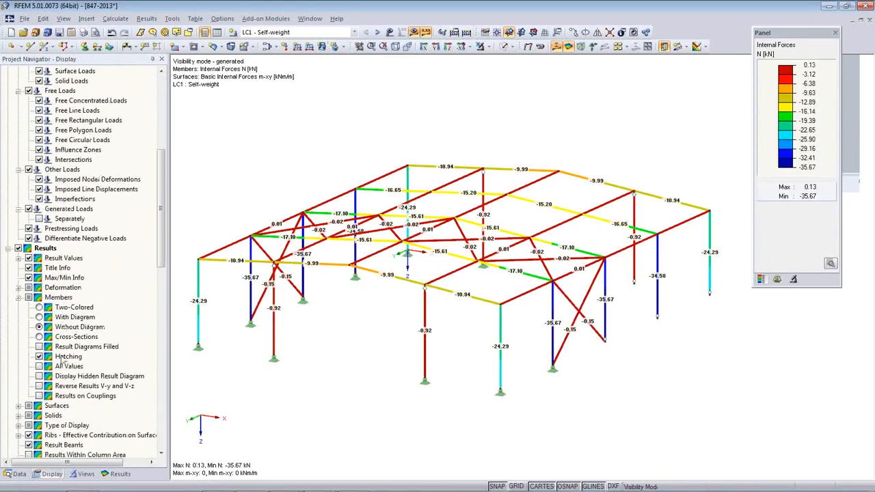
left_click(39, 308)
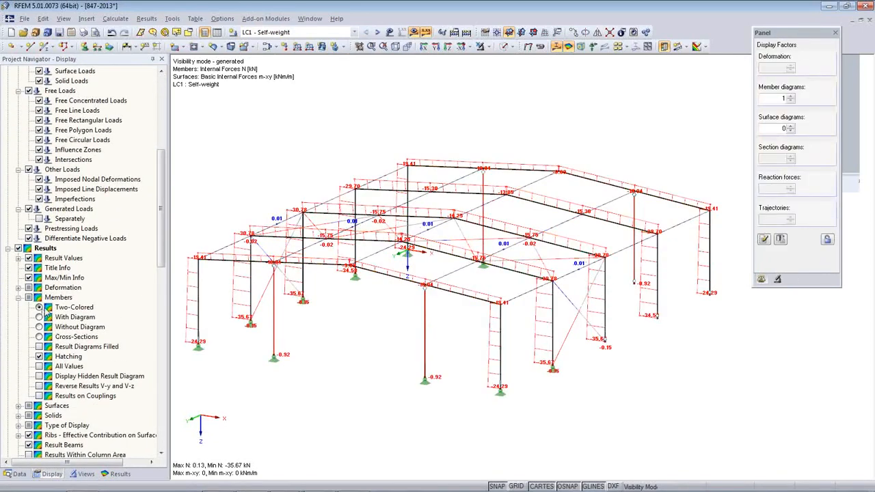
middle_click_drag(384, 335, 410, 356, "ctrl")
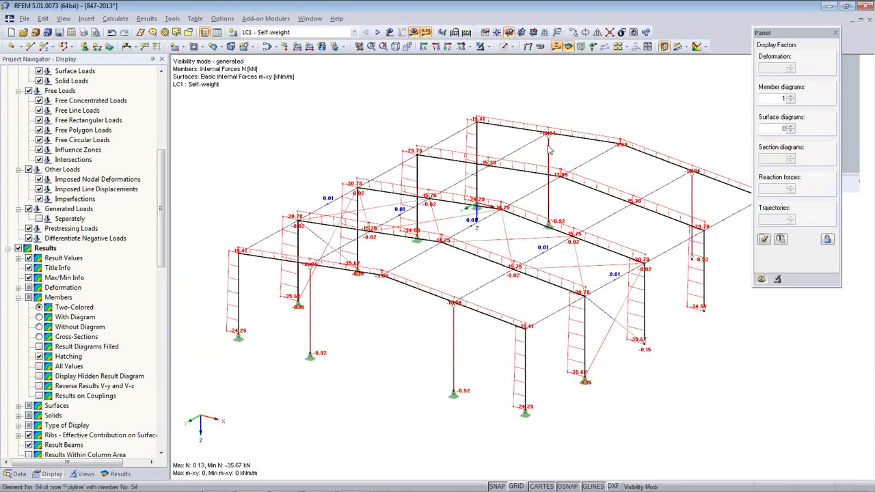
- Display the members' bending moments My on the steel frame and fit the frame into view for the printout
left_click(116, 473)
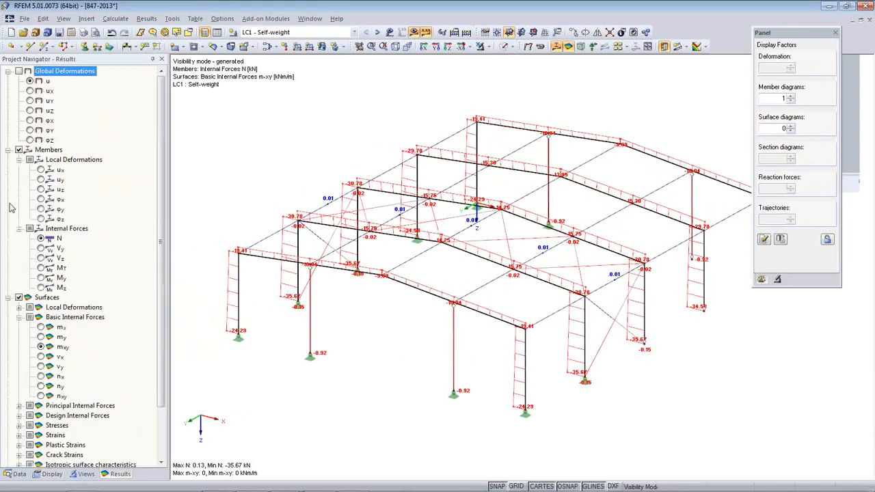
left_click(41, 278)
middle_click_drag(323, 336, 326, 339)
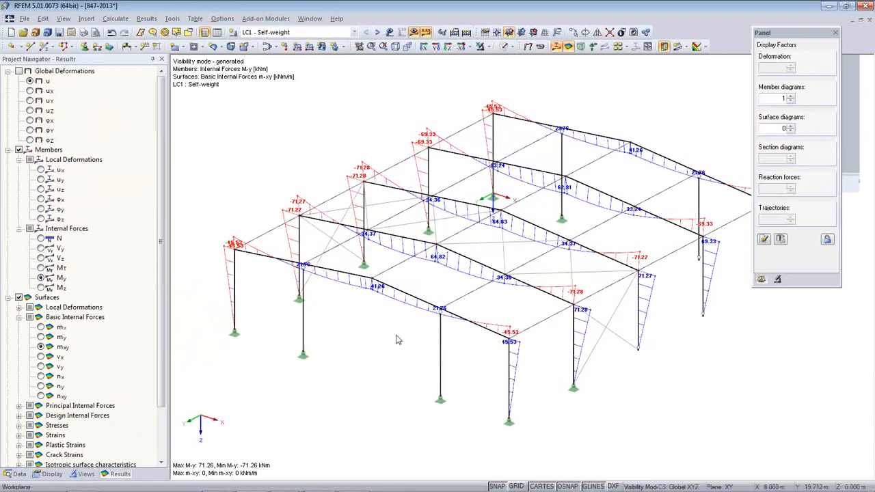
middle_click_drag(397, 338, 351, 334)
scroll(352, 334, "down", 1)
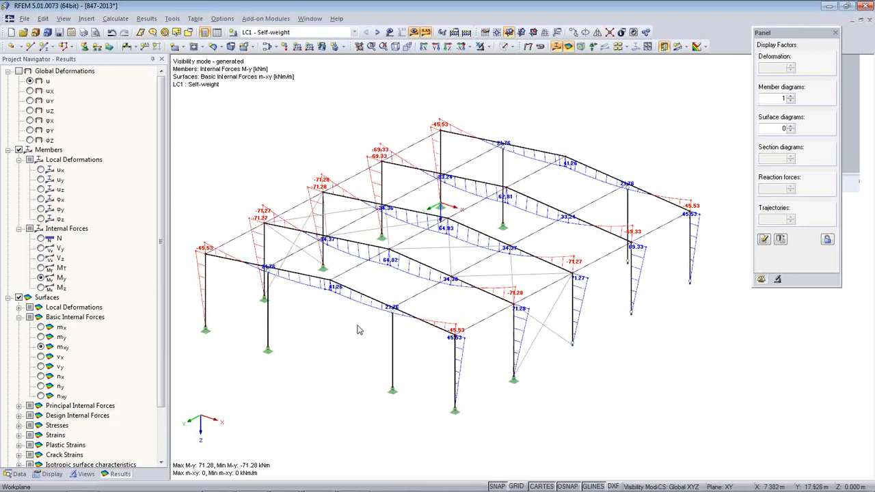
- Set up a mass print of the steel frame to printout report PR1 and enable the generation of load graphics
left_click(83, 33)
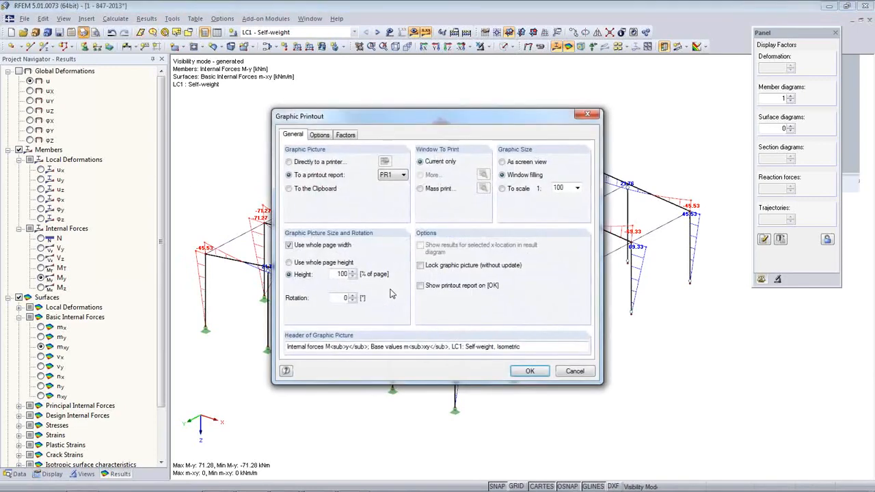
left_click(421, 188)
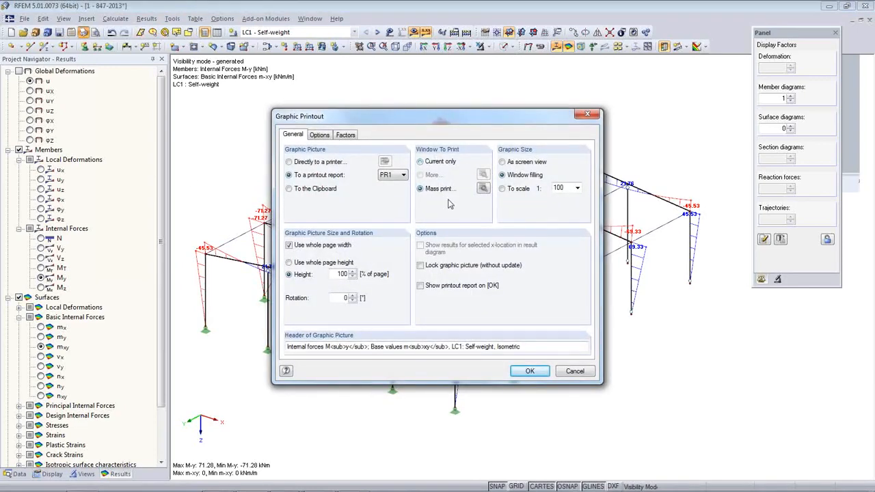
left_click(483, 187)
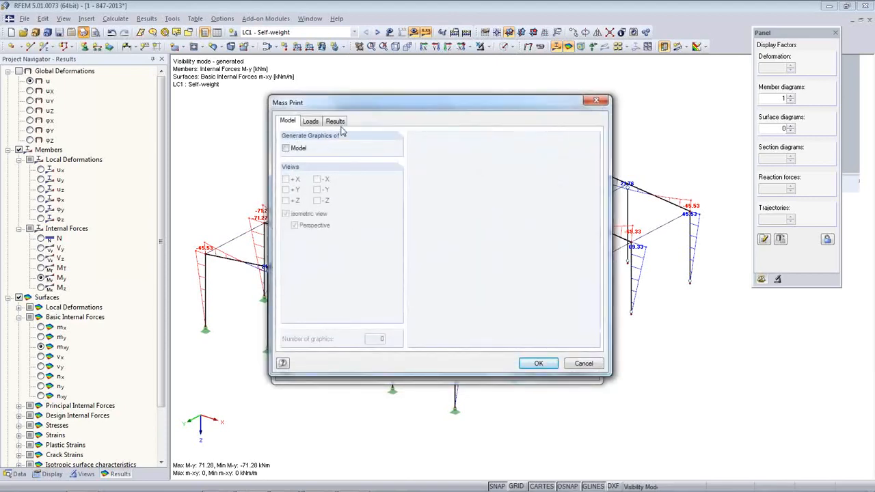
left_click(311, 122)
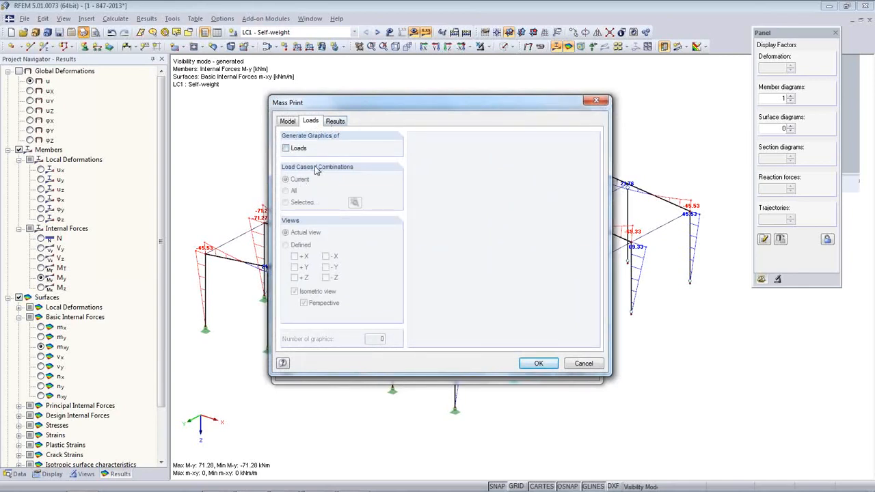
left_click(287, 149)
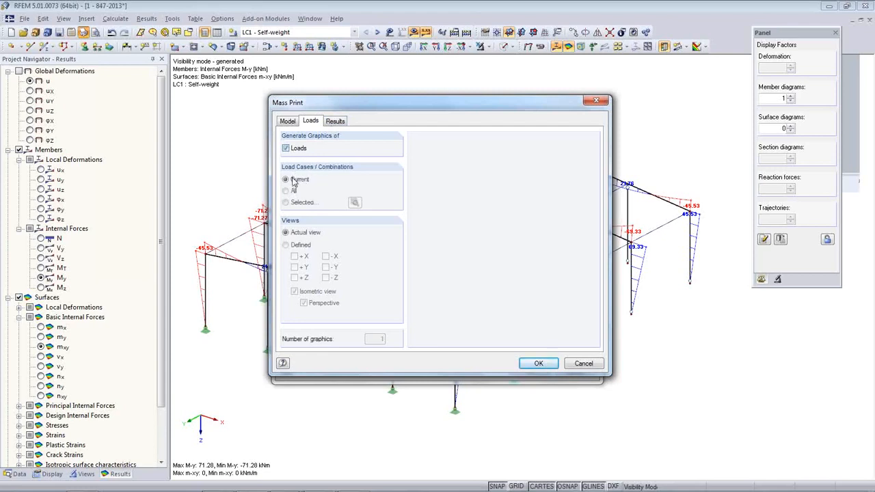
- Select load cases LC1 Self-weight, LC2 Snow, LC3 Wind and LC4 Imposed load for the load graphics
left_click(292, 204)
left_click(354, 203)
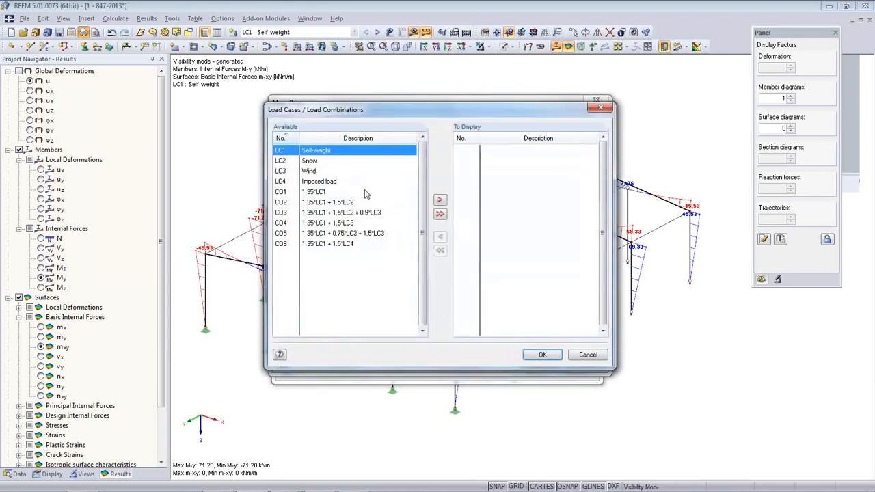
double_click(314, 152)
double_click(315, 151)
double_click(314, 152)
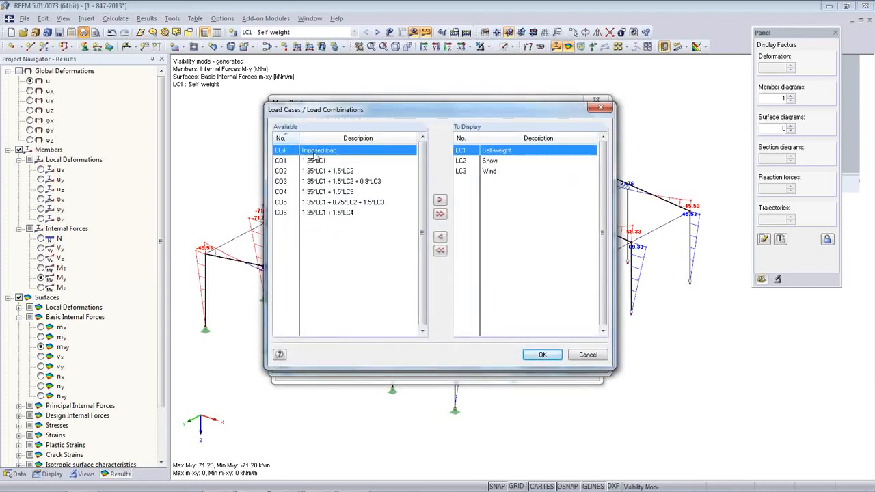
double_click(315, 152)
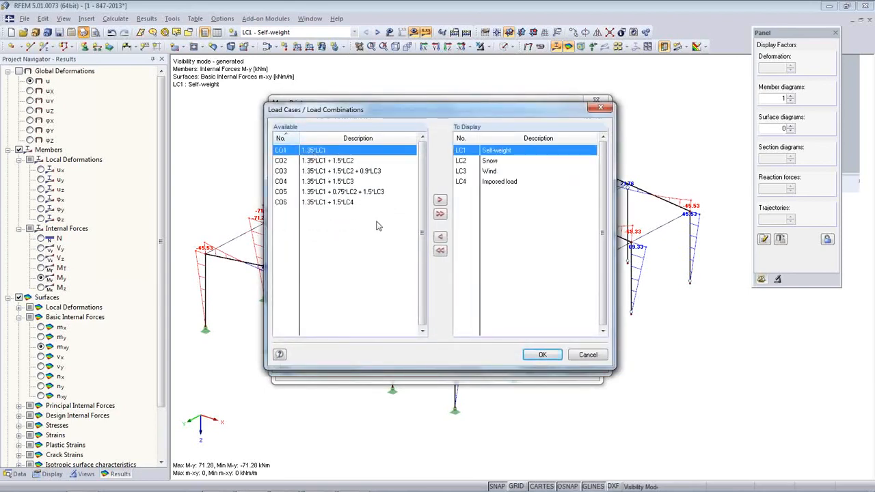
left_click(551, 357)
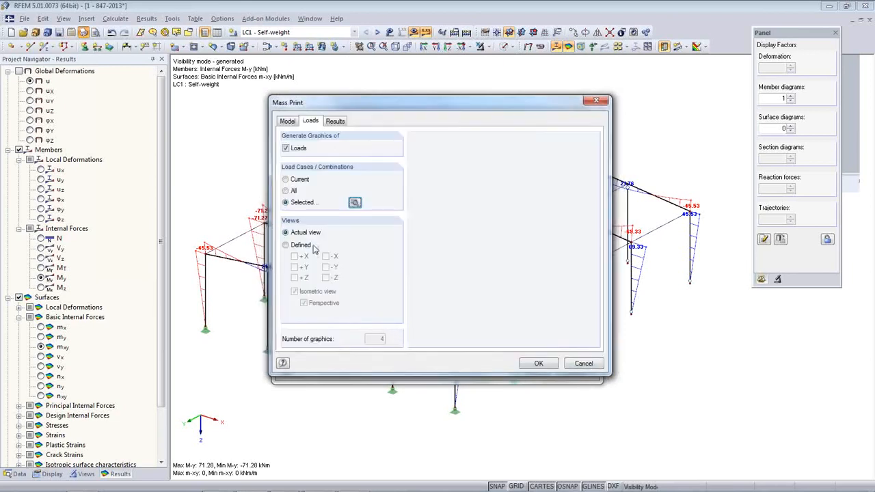
- Include the member internal forces N, Vy, Vz, My and Mz in the mass print's result graphics for all load cases and combinations
left_click(336, 122)
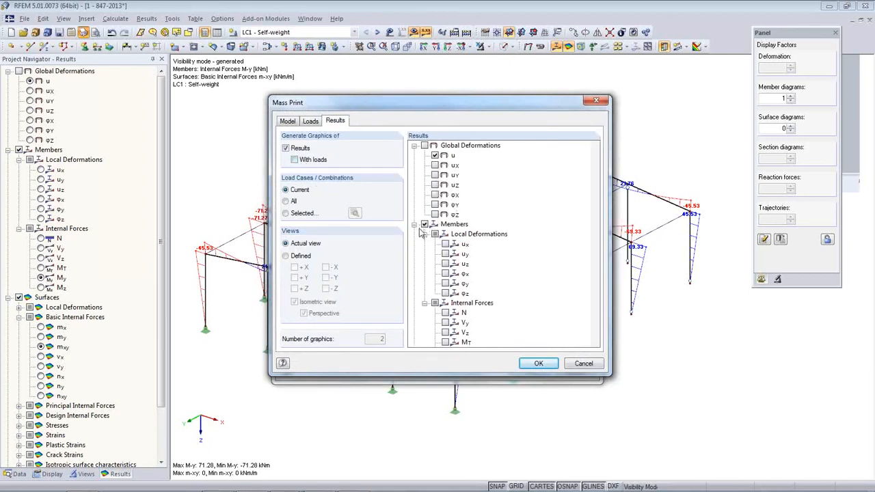
left_click_drag(595, 226, 594, 275)
left_click(445, 204)
left_click(444, 213)
left_click(445, 224)
left_click(445, 244)
left_click(445, 244)
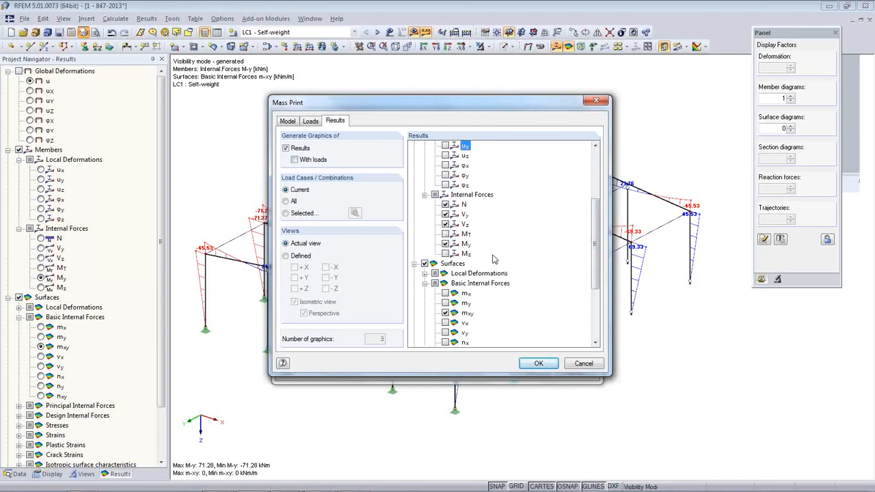
left_click(445, 254)
left_click(286, 201)
left_click(536, 367)
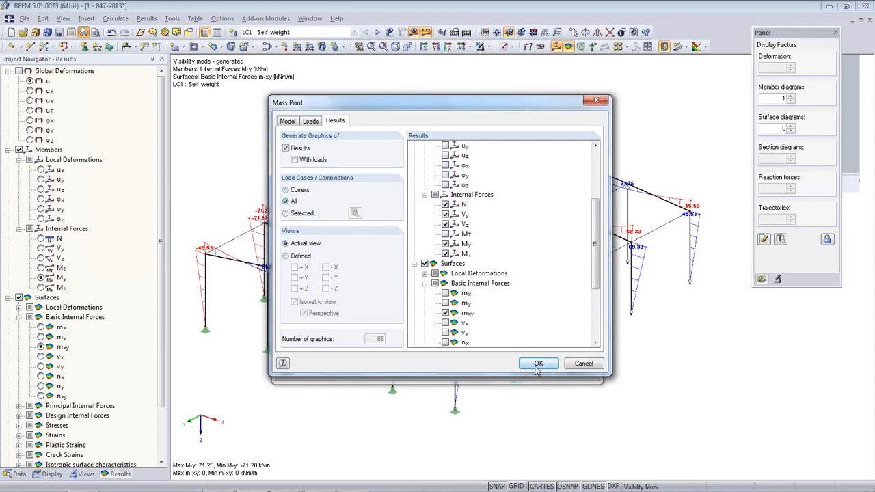
- Set the graphic picture height to 50% of the page and send the mass print graphics to printout report PR1
double_click(335, 275)
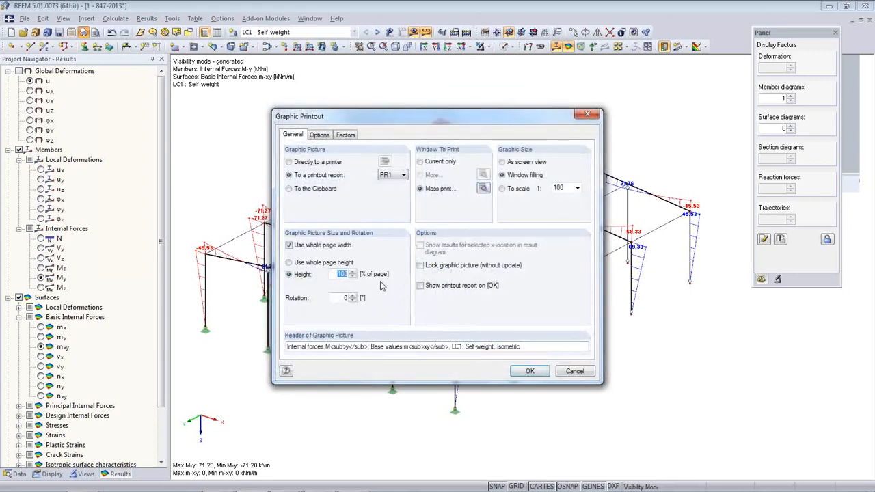
type("50")
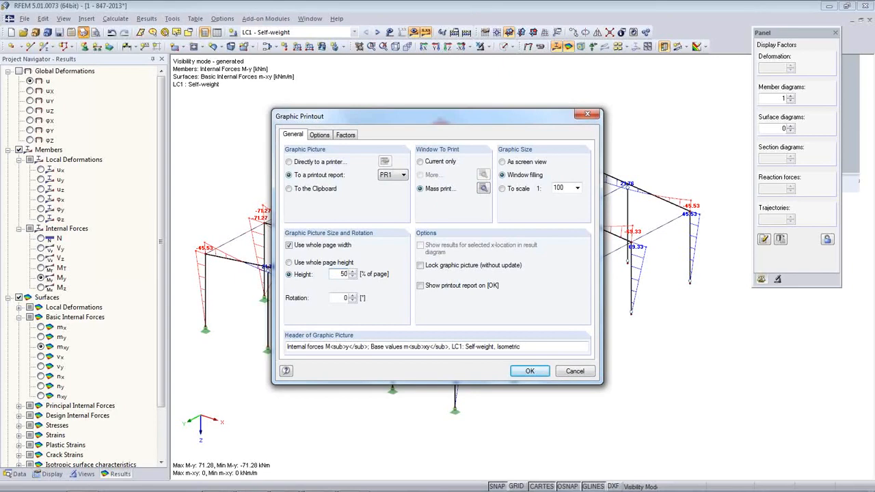
left_click(529, 375)
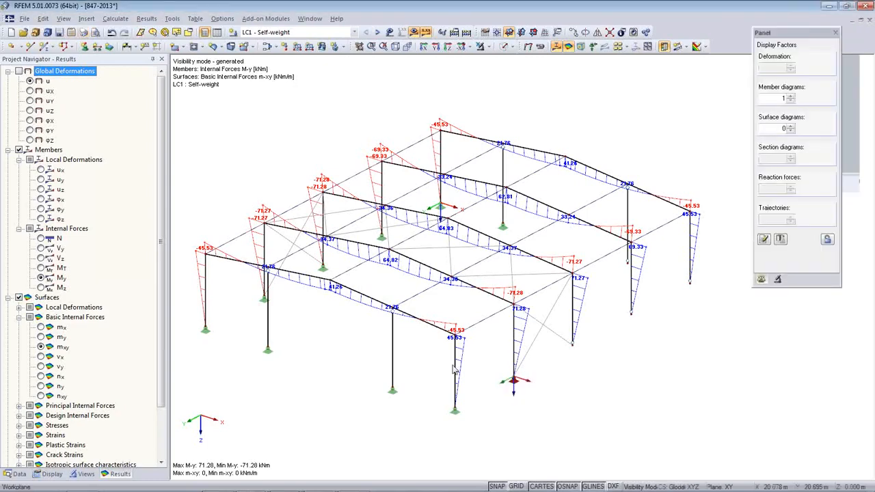
- Open the printout report PR1: RFEM, Steel and Concrete from the project data
left_click(8, 473)
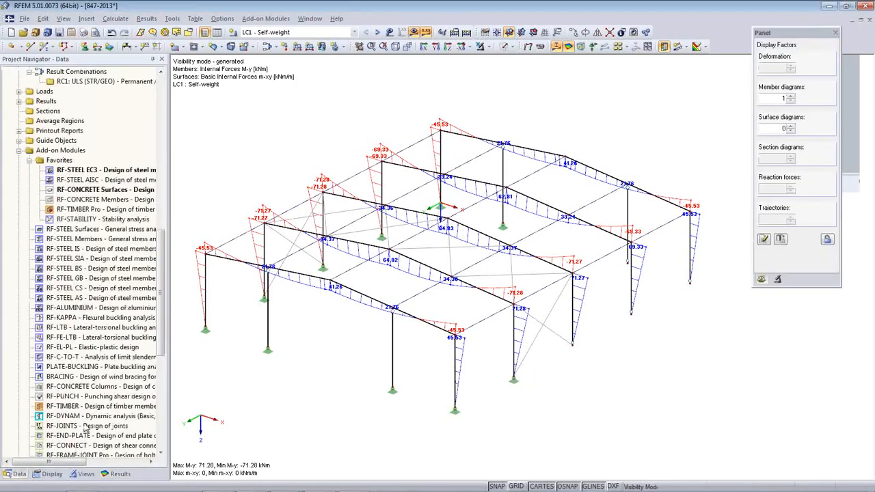
scroll(50, 284, "up", 1)
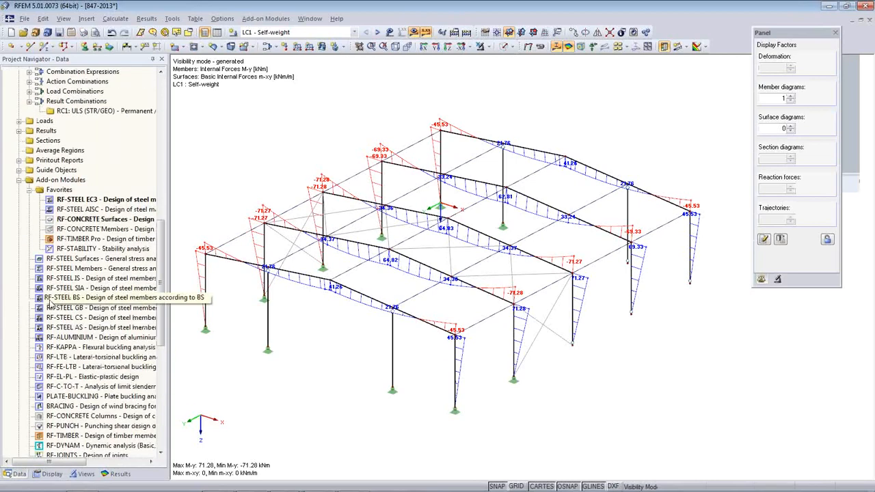
left_click(19, 160)
scroll(80, 157, "up", 5)
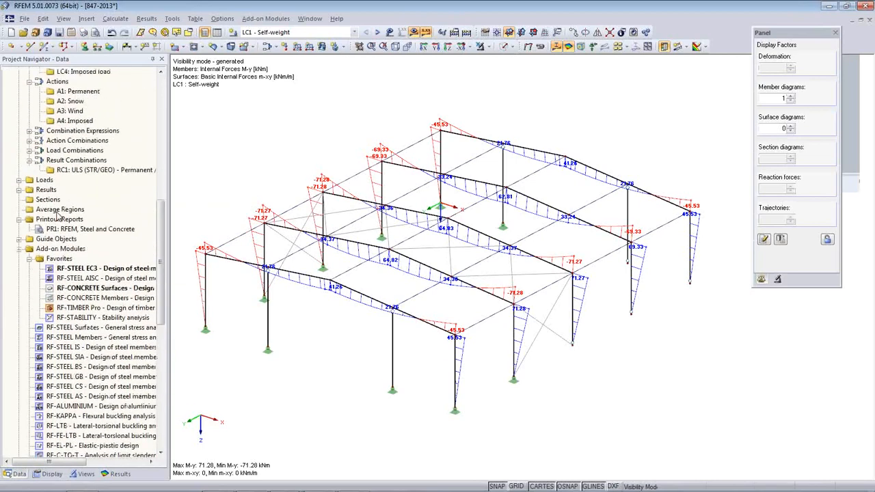
left_click(68, 318)
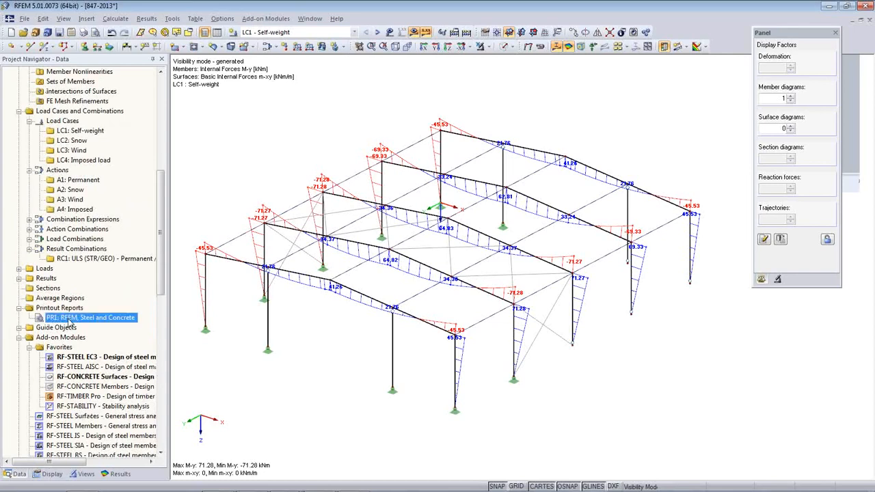
double_click(69, 318)
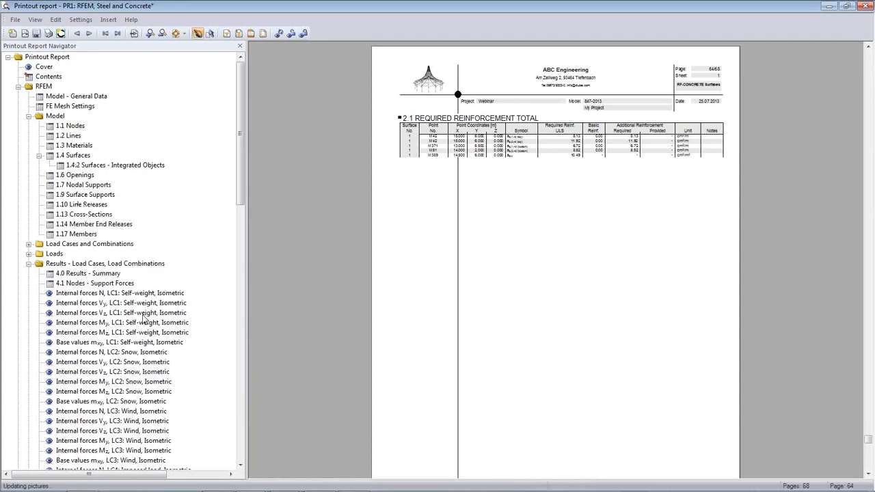
- Examine the report's internal force and base value graphics for load combination CO4, starting from the My diagram
scroll(144, 315, "down", 3)
scroll(143, 316, "down", 20)
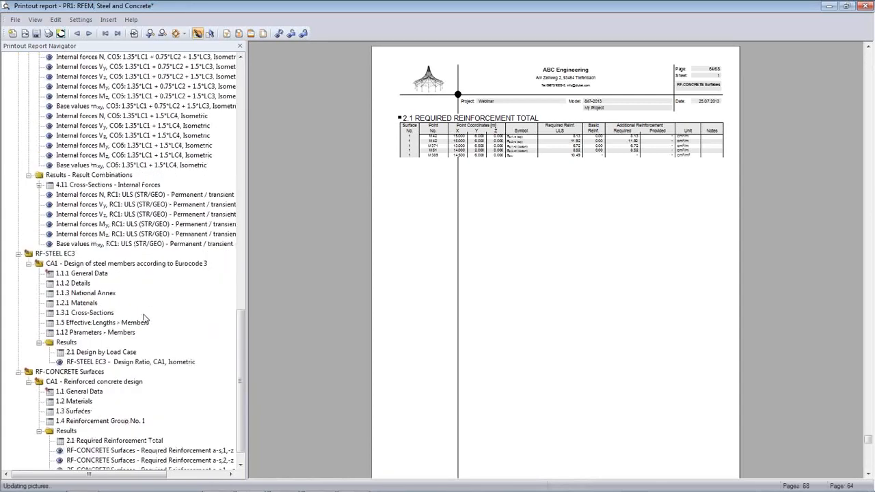
scroll(144, 315, "up", 7)
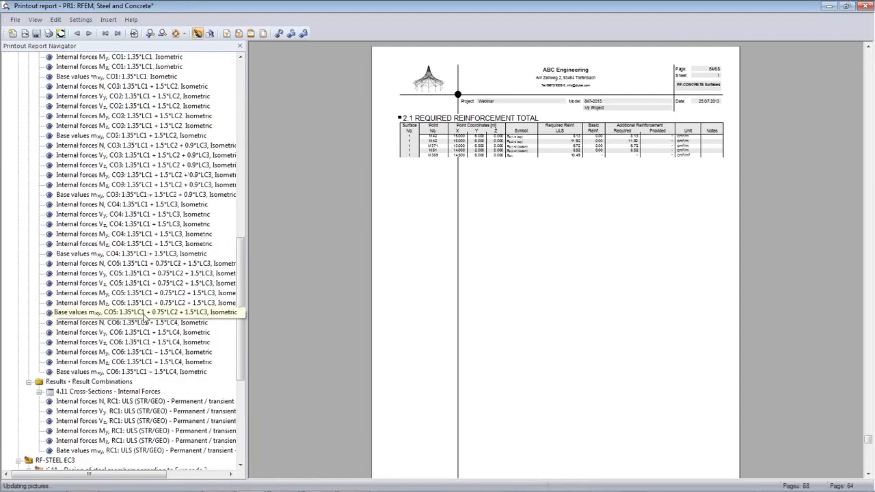
left_click(131, 234)
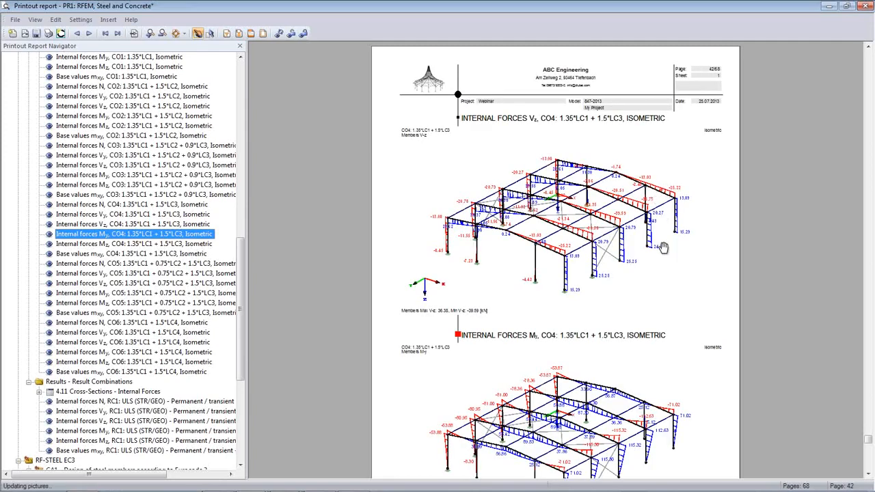
scroll(662, 247, "down", 1)
scroll(663, 247, "down", 10)
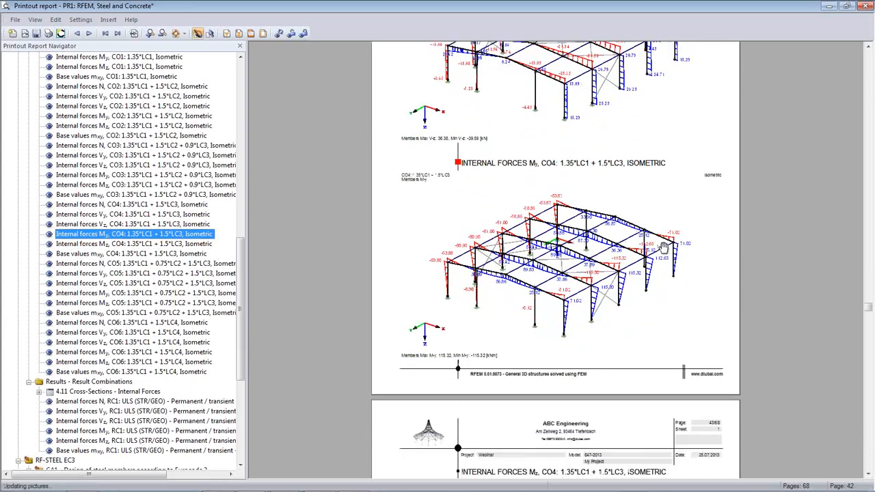
scroll(663, 248, "down", 8)
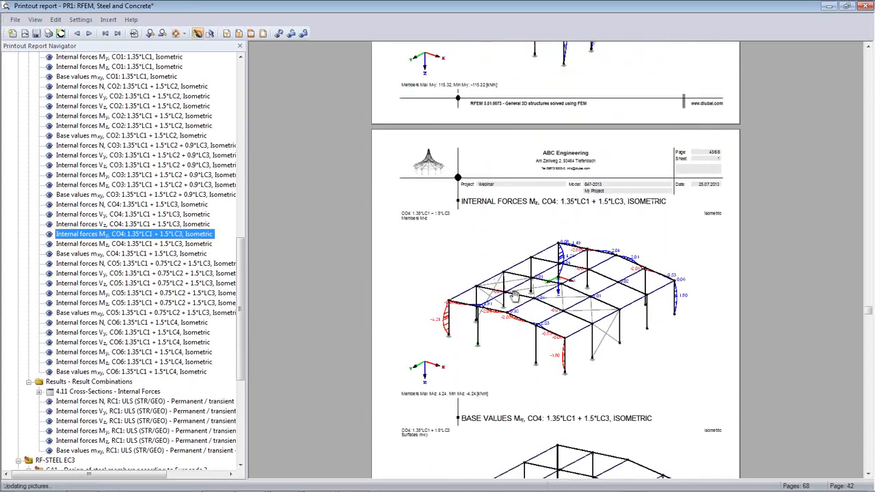
scroll(516, 295, "down", 11)
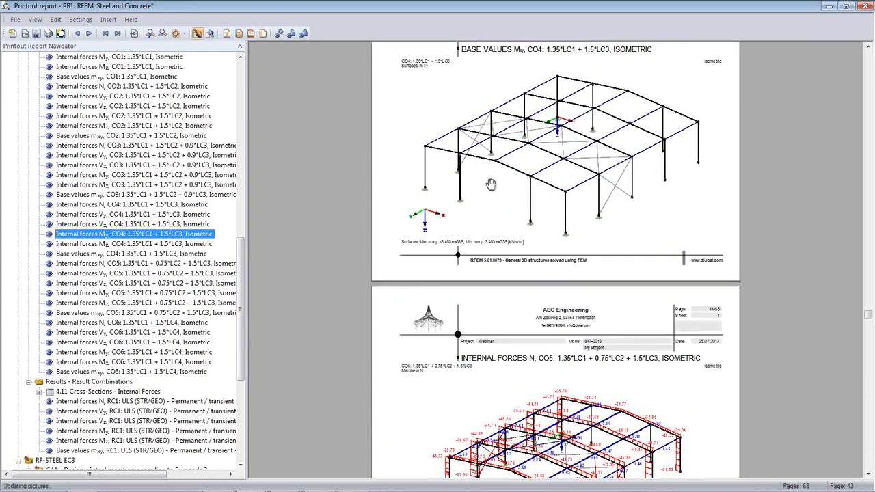
scroll(506, 195, "up", 3)
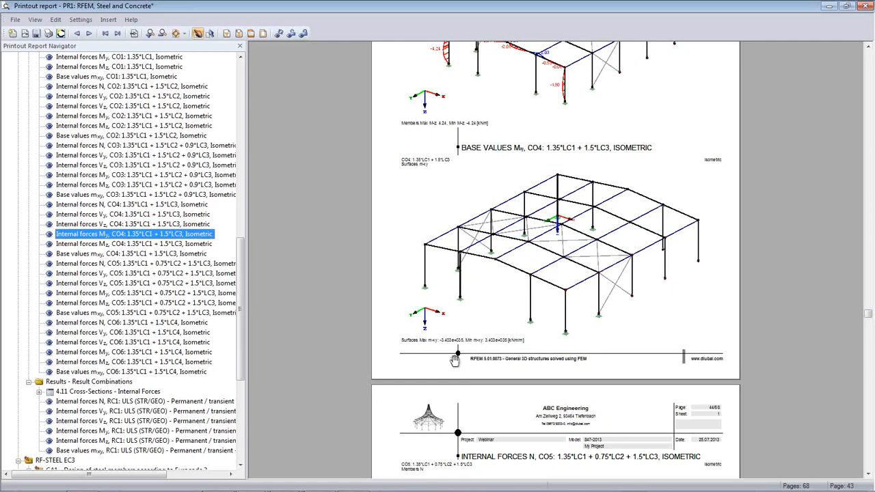
- Examine the report's graphics for load combination CO5, result combination RC1 and the RF-STEEL EC3 design ratio
scroll(580, 370, "down", 2)
scroll(579, 370, "down", 20)
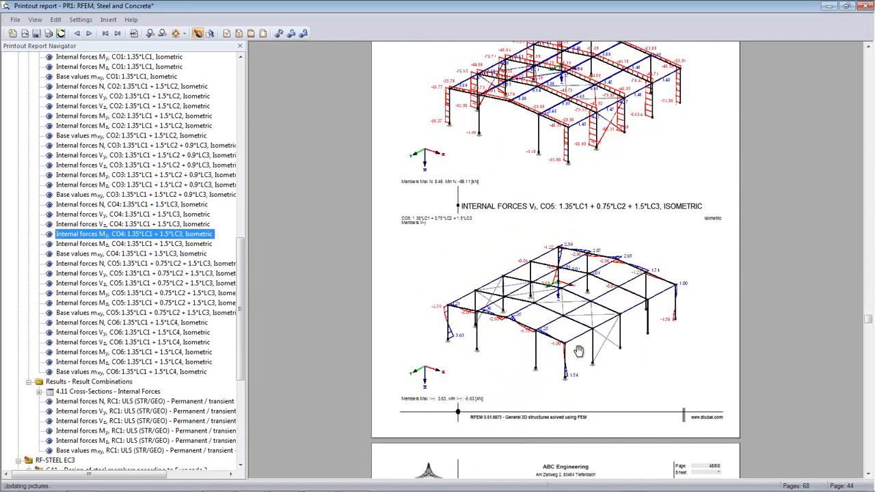
scroll(579, 348, "down", 20)
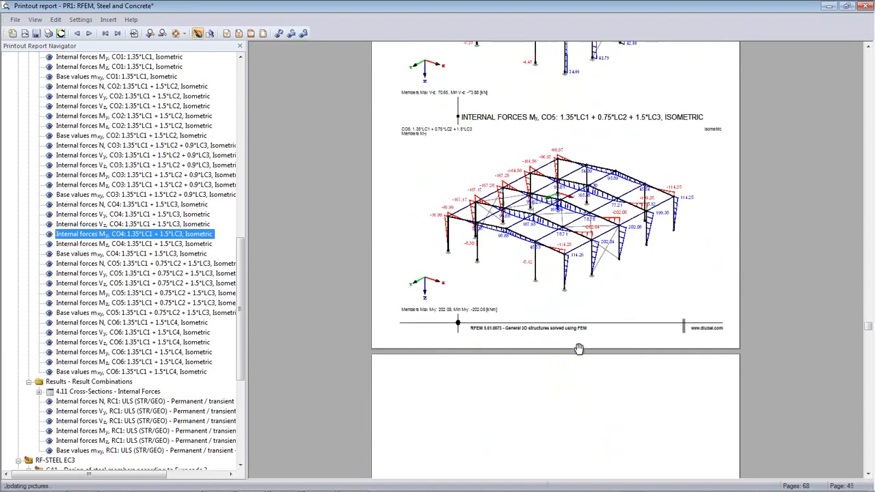
scroll(579, 348, "down", 4)
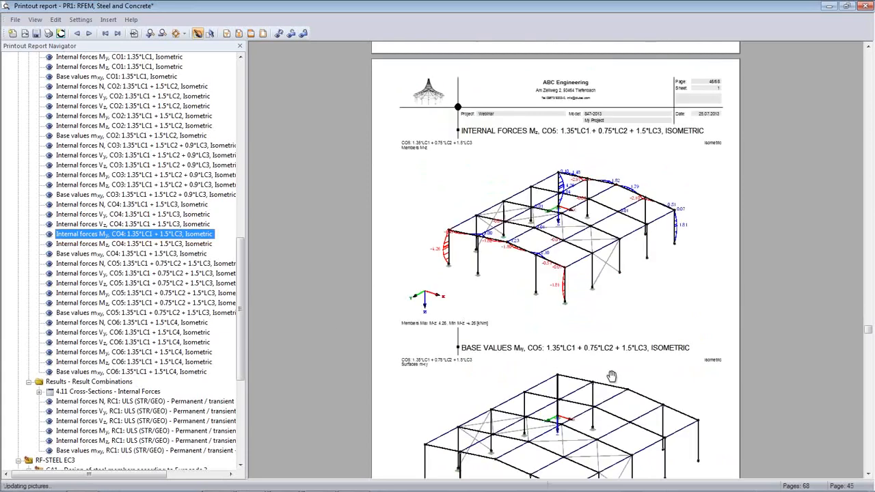
scroll(600, 374, "down", 2)
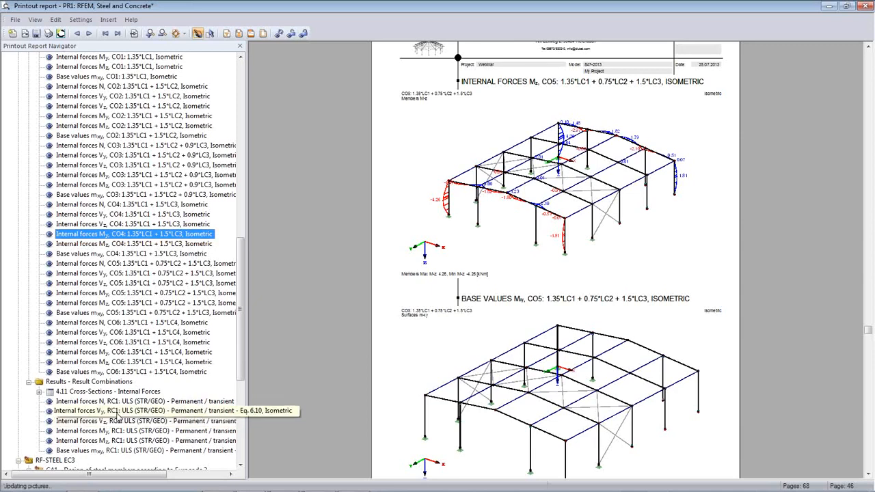
left_click(117, 412)
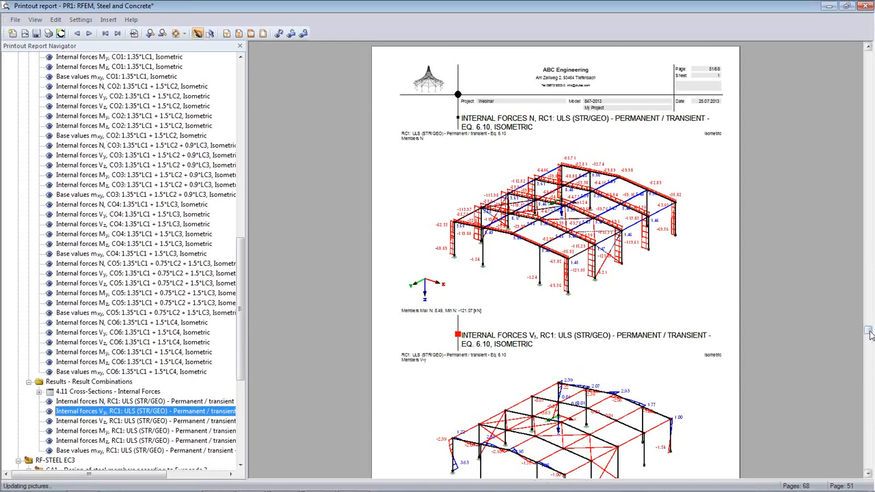
left_click_drag(870, 333, 867, 431)
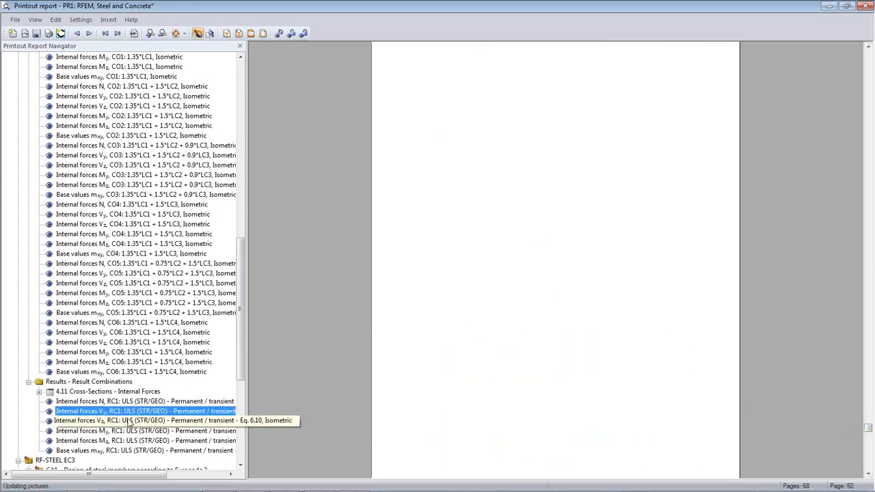
- Examine the RF-CONCRETE Surfaces required reinforcement graphics in the report, from a-s,2,-z (top) to a-s,2,+z (bottom)
scroll(222, 386, "down", 4)
scroll(123, 308, "down", 4)
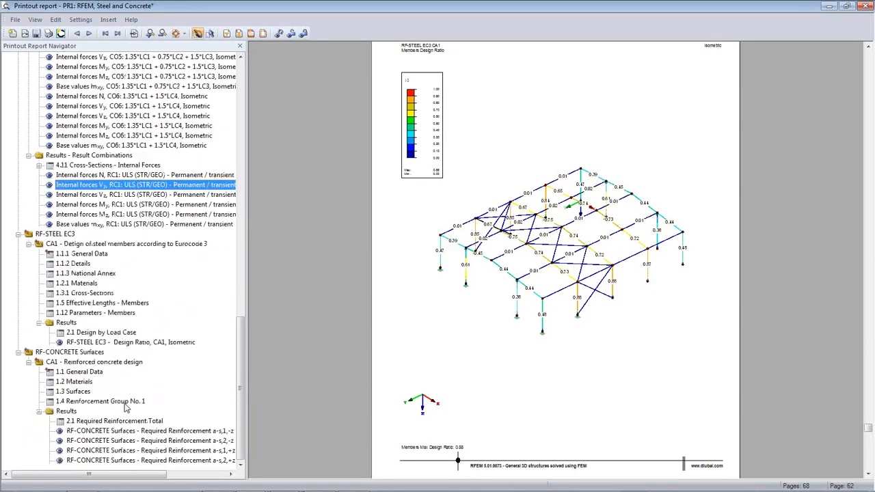
left_click(121, 440)
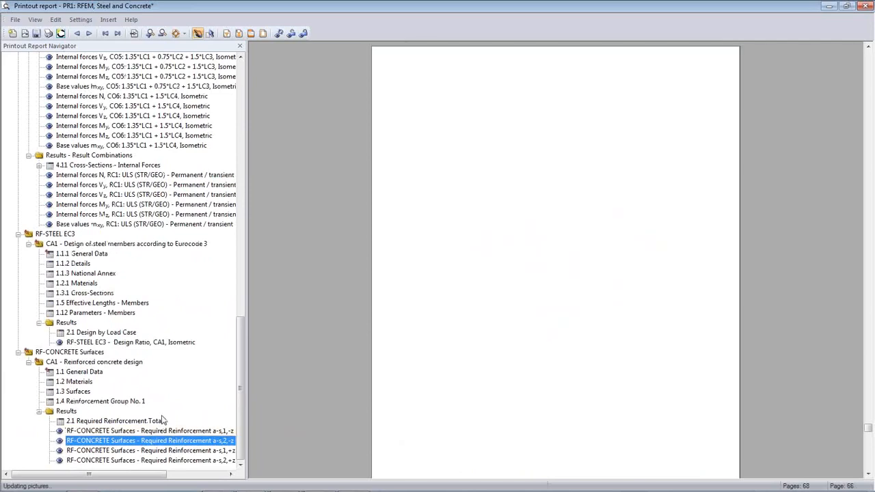
scroll(730, 361, "down", 2)
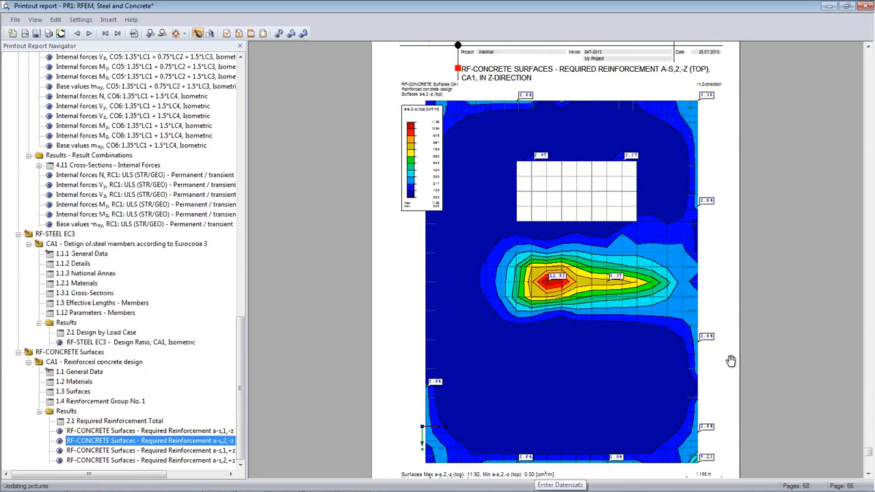
scroll(730, 360, "down", 20)
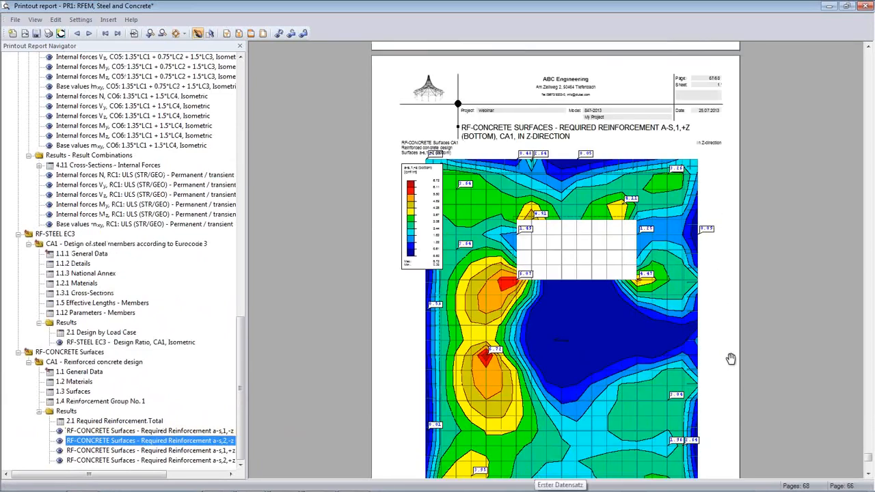
scroll(730, 357, "down", 17)
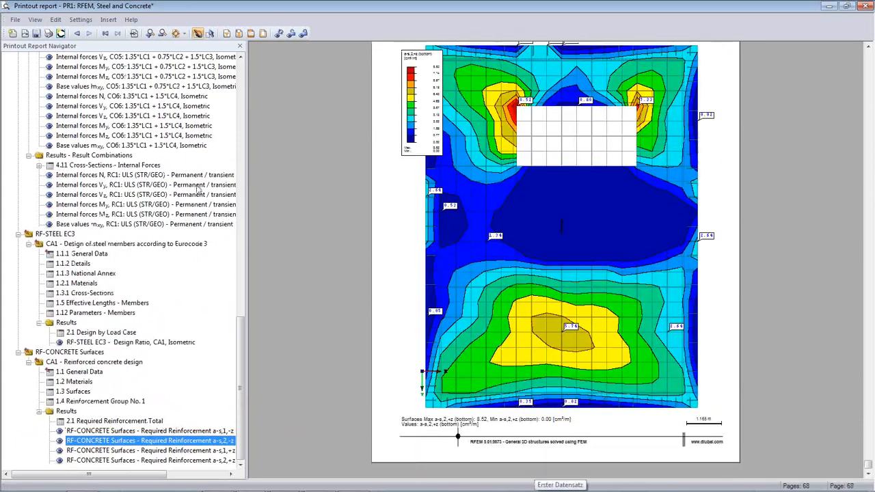
- Display the report two pages side by side and look over the required reinforcement graphics
left_click(55, 20)
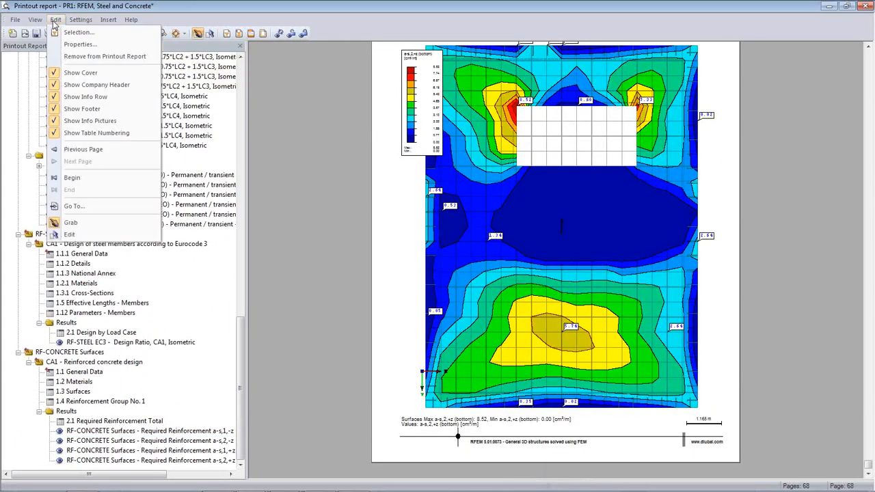
mouse_move(80, 24)
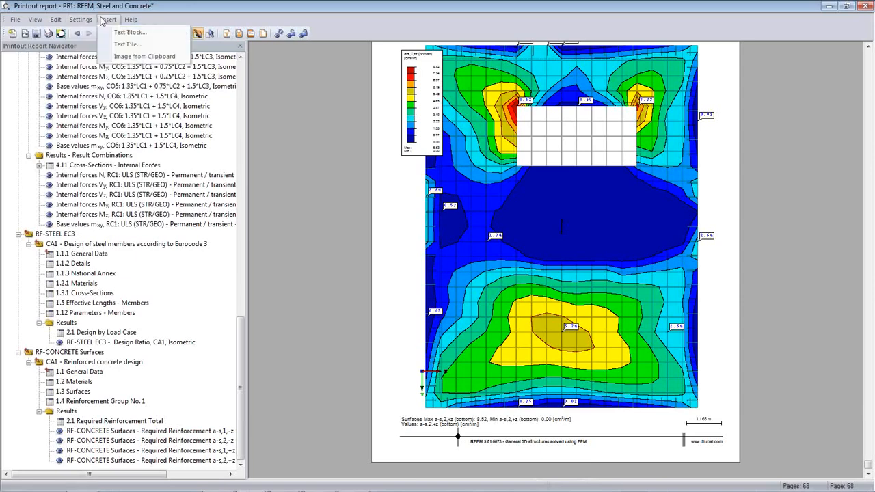
mouse_move(35, 21)
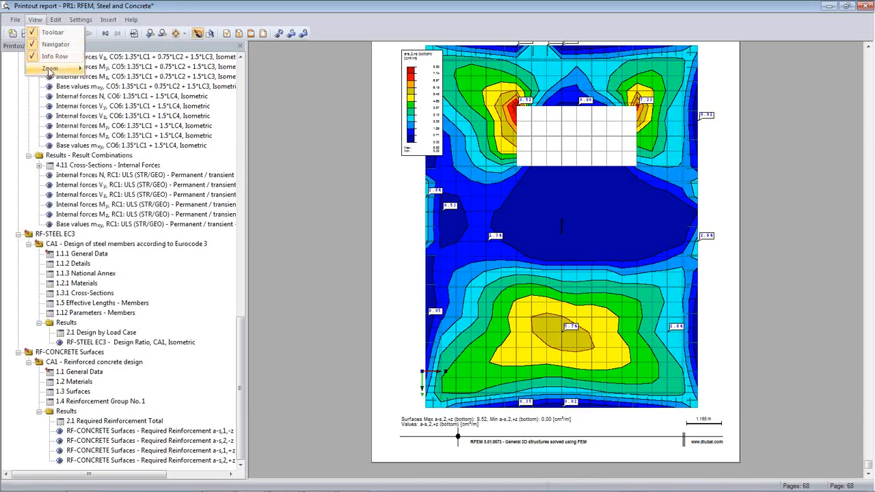
mouse_move(49, 71)
left_click(123, 108)
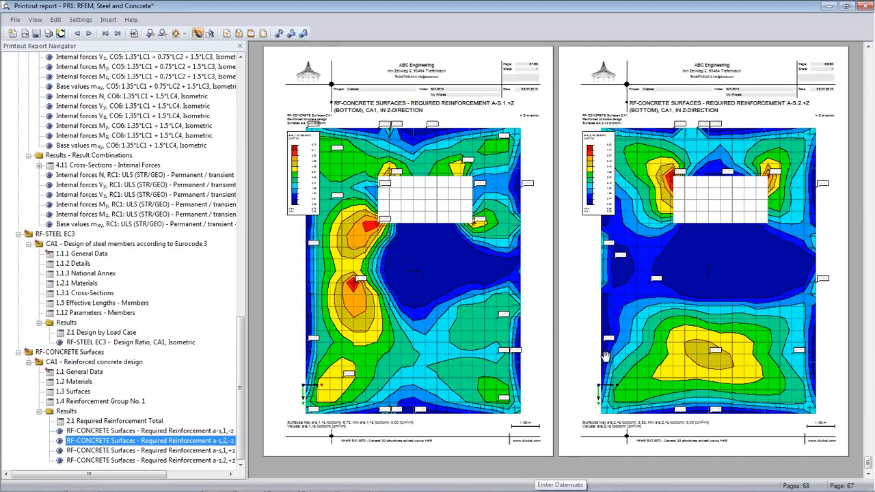
scroll(605, 355, "up", 5)
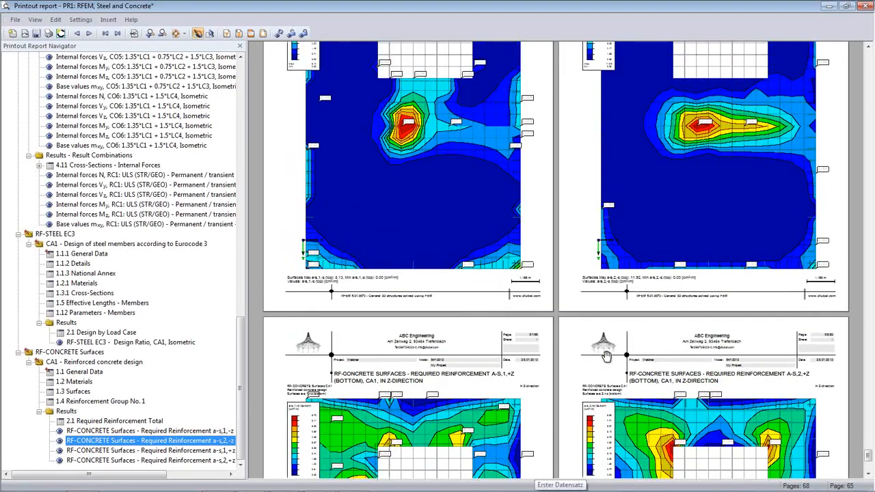
scroll(679, 367, "down", 3)
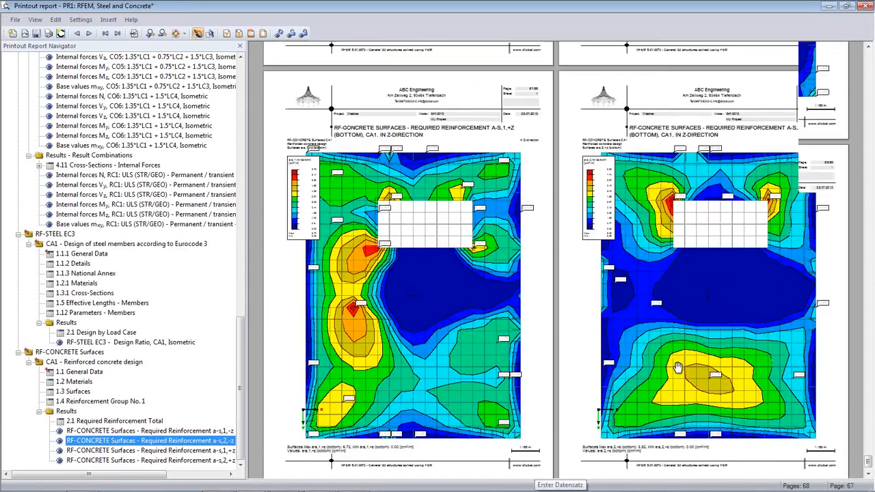
- Export the printout report as a PDF file named print1 in the Webinar folder
scroll(679, 367, "up", 4)
scroll(678, 367, "down", 10)
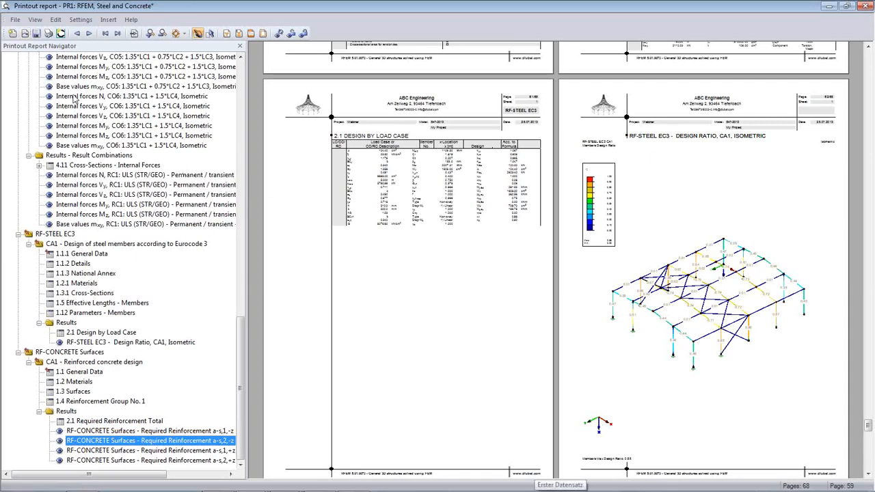
left_click(15, 19)
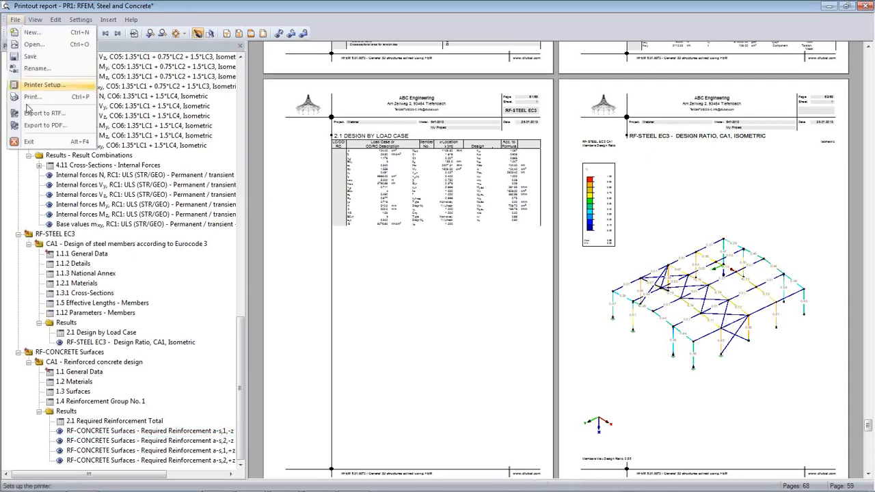
left_click(32, 128)
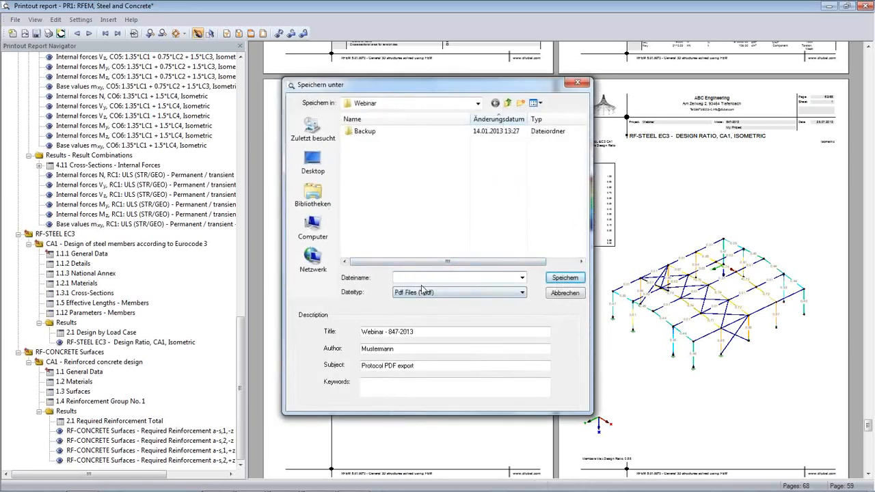
type("print1")
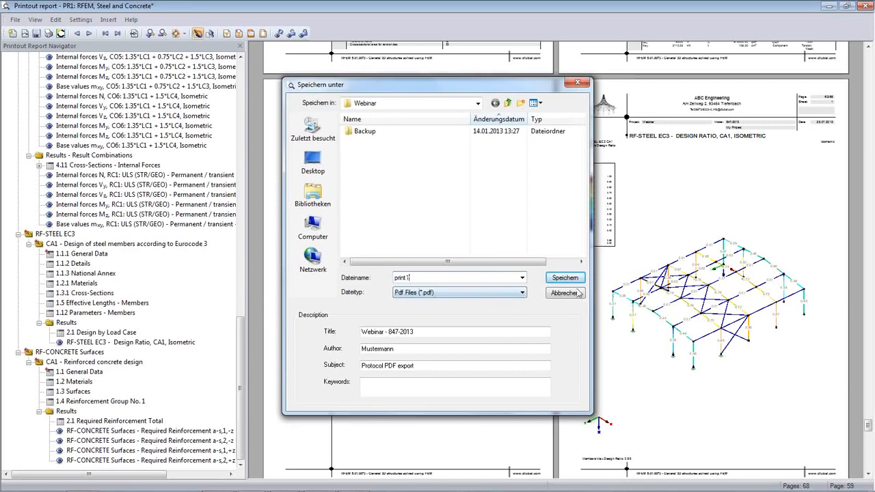
left_click(570, 281)
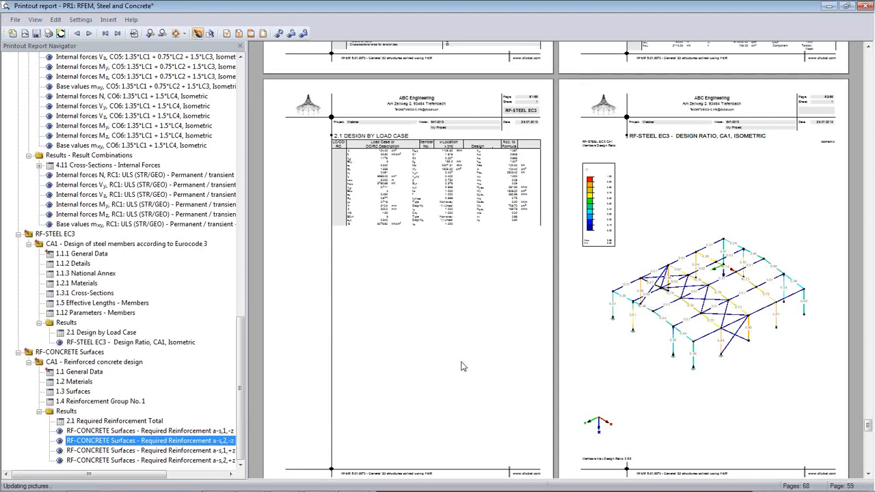
mouse_move(319, 487)
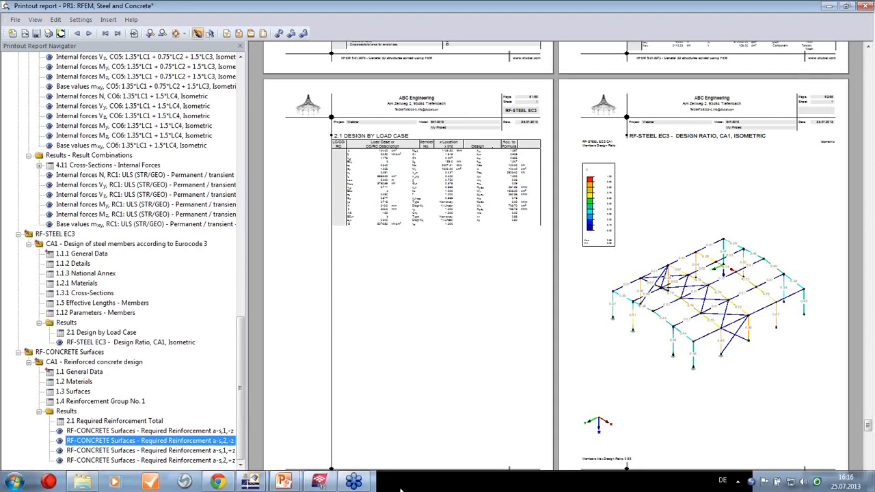
mouse_move(258, 484)
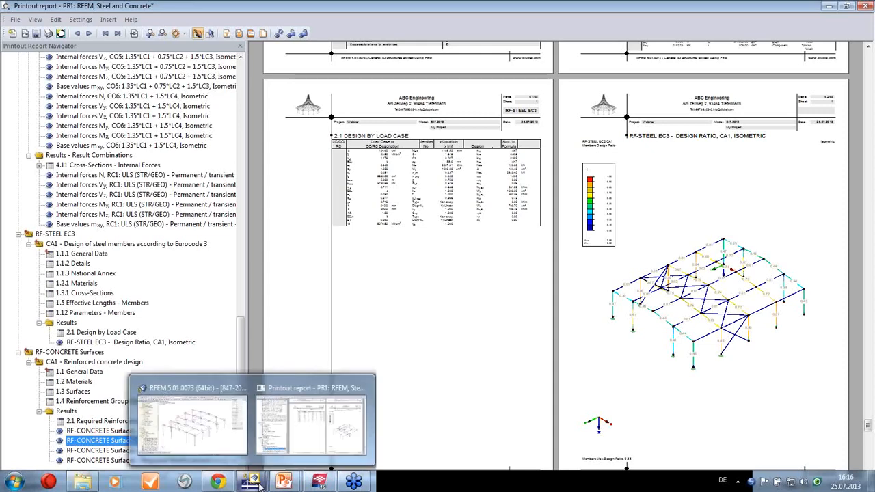
left_click(342, 429)
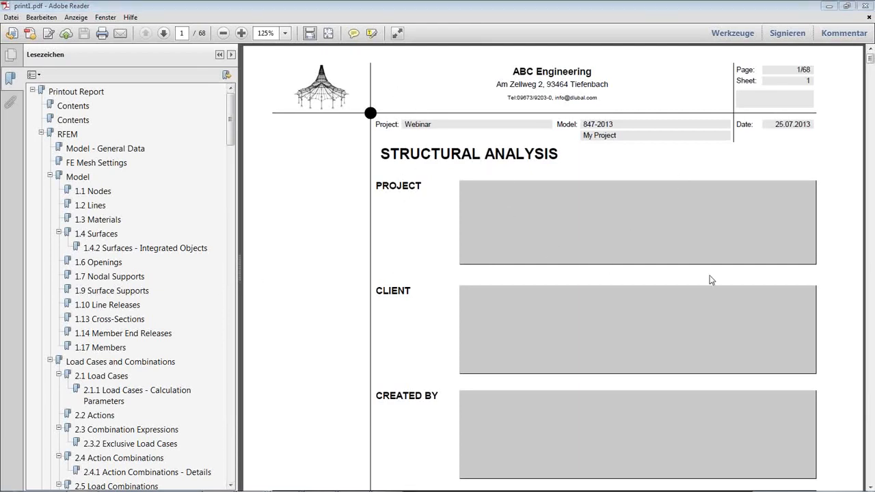
- In Adobe Reader, view the 1.1 Nodes table of print1.pdf, fit the whole page and look through the bookmarks
left_click(96, 191)
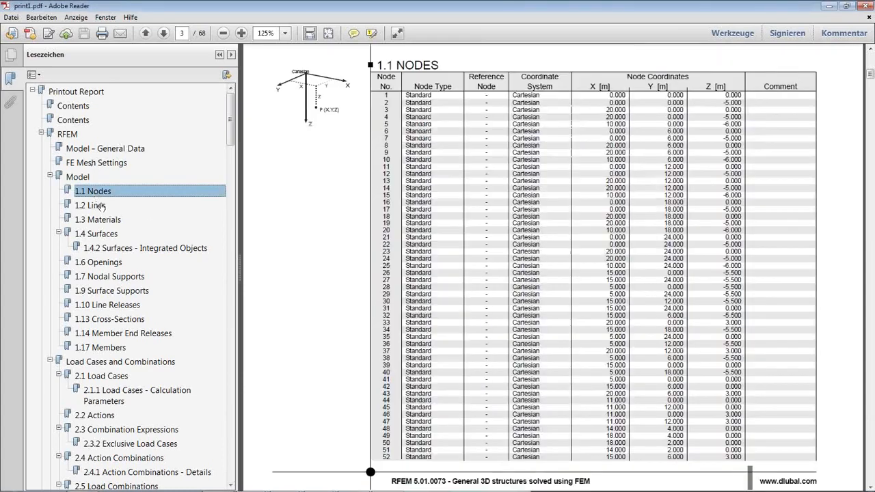
scroll(166, 262, "down", 4)
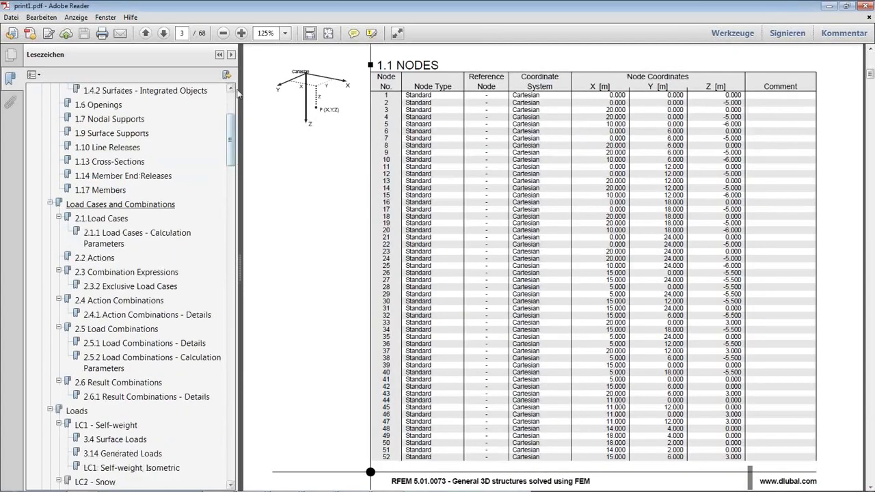
left_click(328, 33)
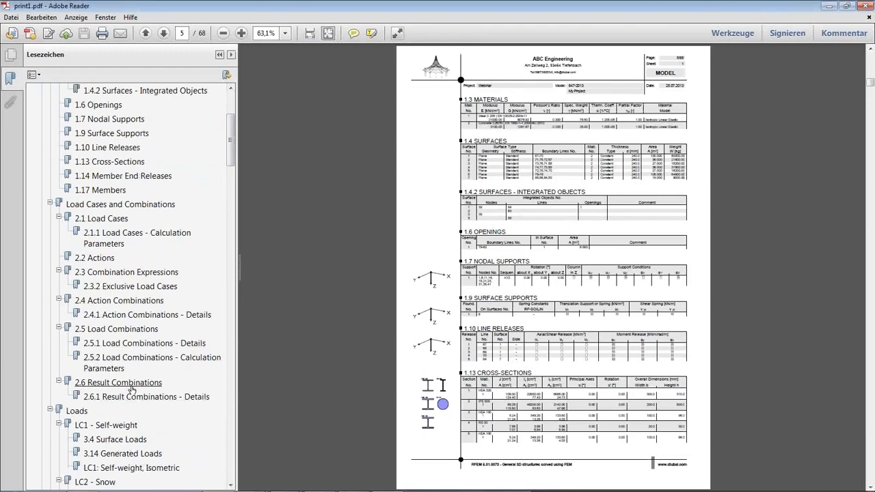
scroll(132, 388, "down", 8)
scroll(132, 388, "down", 5)
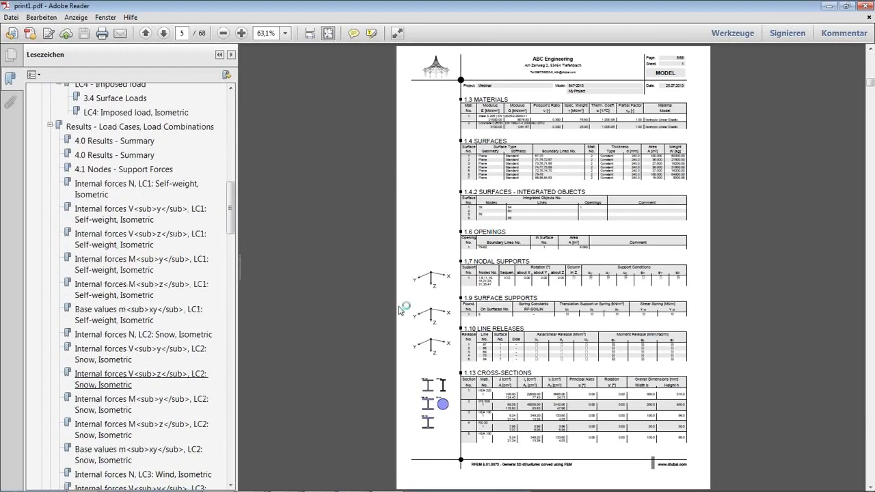
- Look at the PDF's LC2 internal force graphics for Vz and My and the RC1 base values mxy graphic
left_click(141, 377)
scroll(429, 304, "down", 3)
scroll(429, 303, "down", 5)
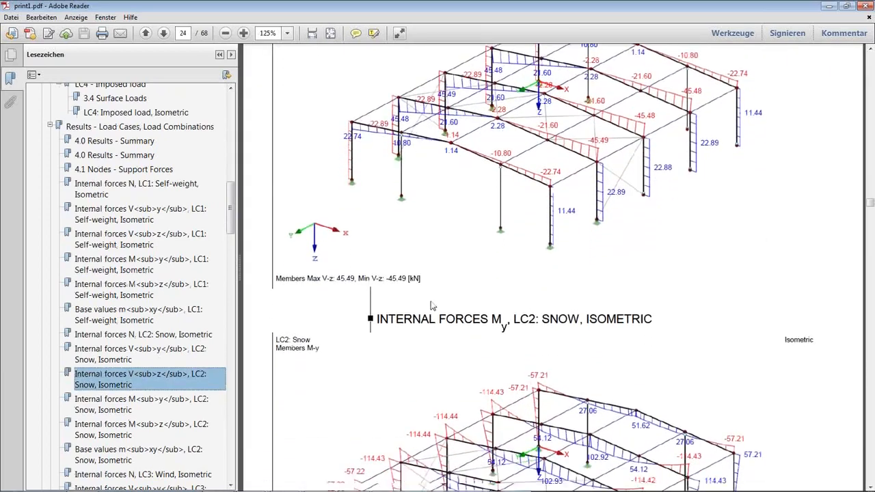
left_click(110, 407)
left_click_drag(233, 222, 231, 425)
left_click(116, 358)
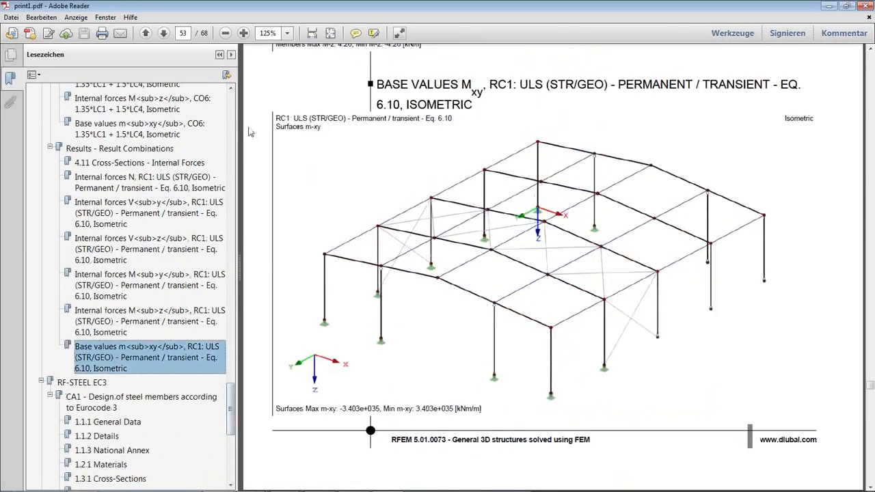
- Look over the contents page of print1.pdf and close the document
left_click_drag(231, 407, 231, 112)
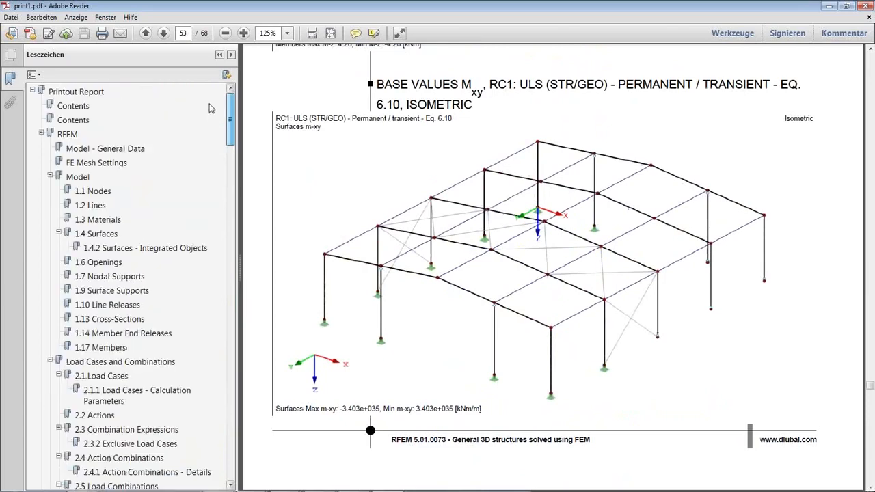
left_click(109, 95)
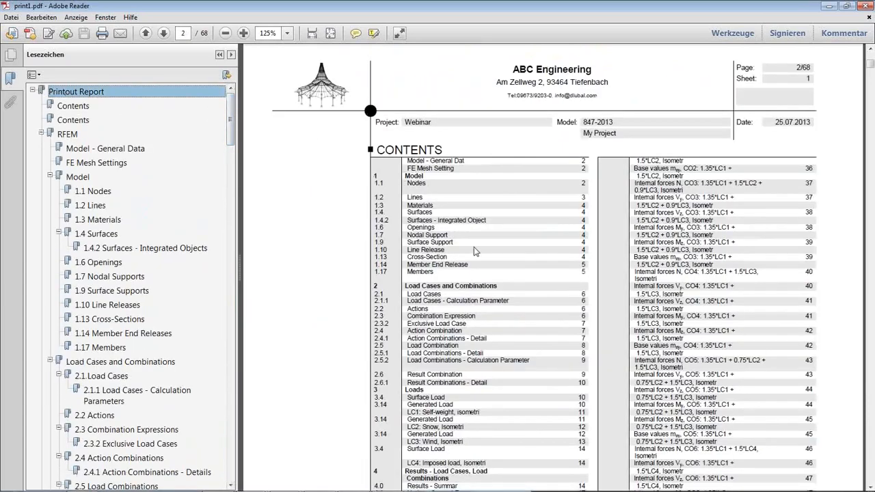
scroll(475, 227, "down", 1)
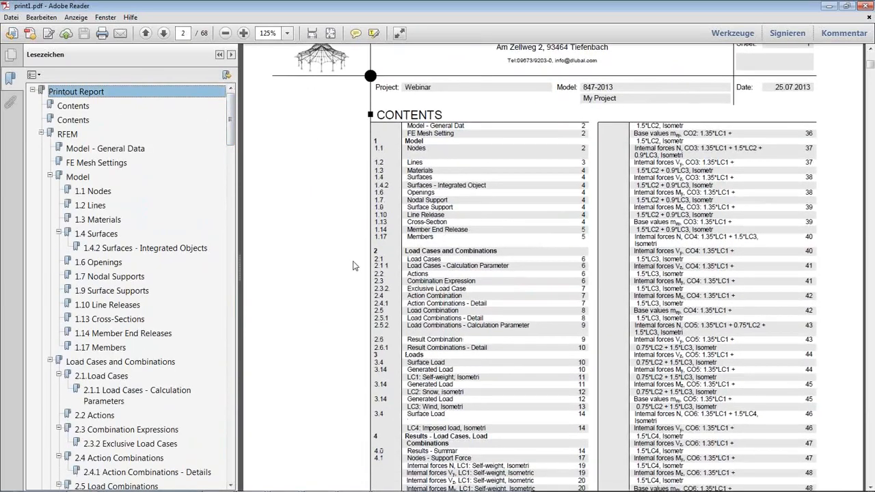
left_click(354, 265)
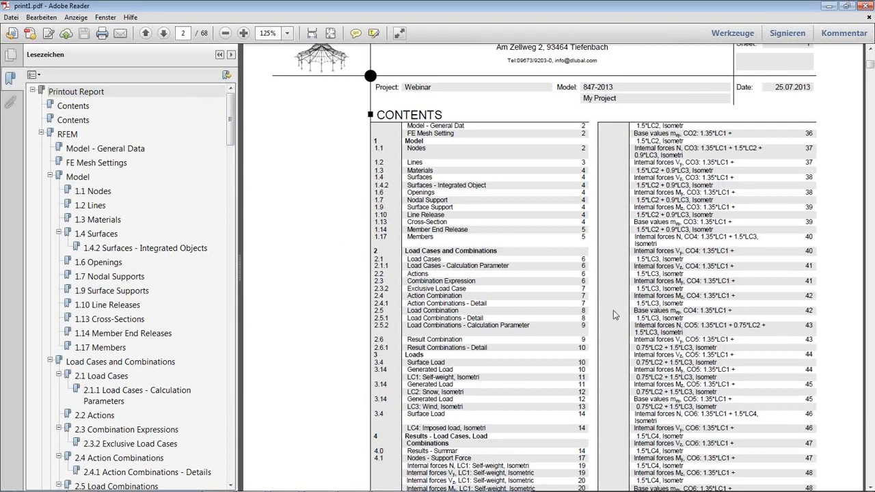
left_click(862, 5)
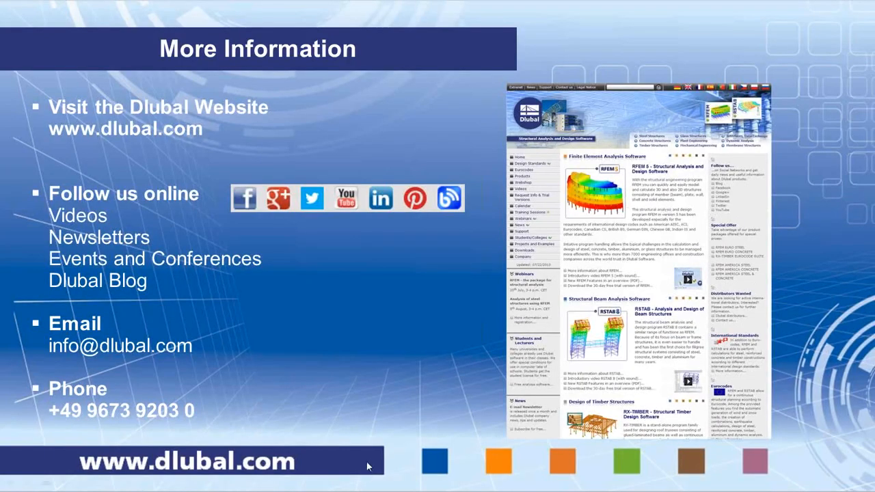
- Return to printout report PR1 and exit it, saving the report
key("alt+Tab")
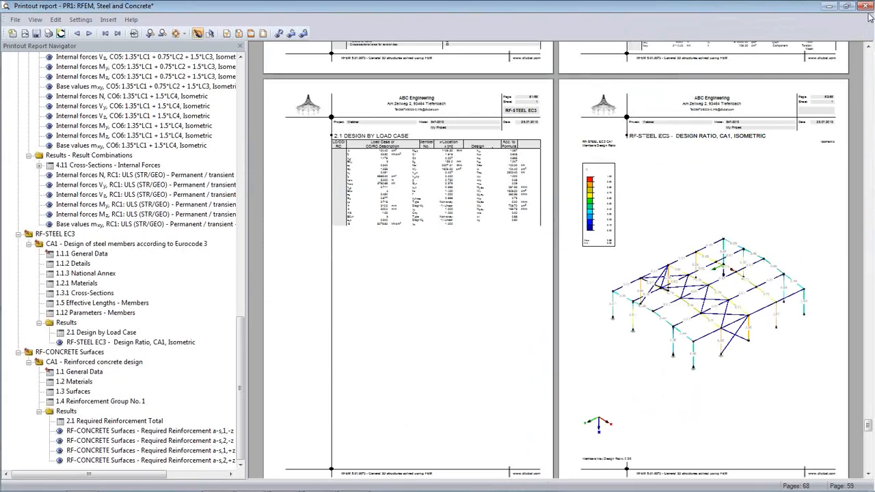
left_click(16, 19)
left_click(27, 142)
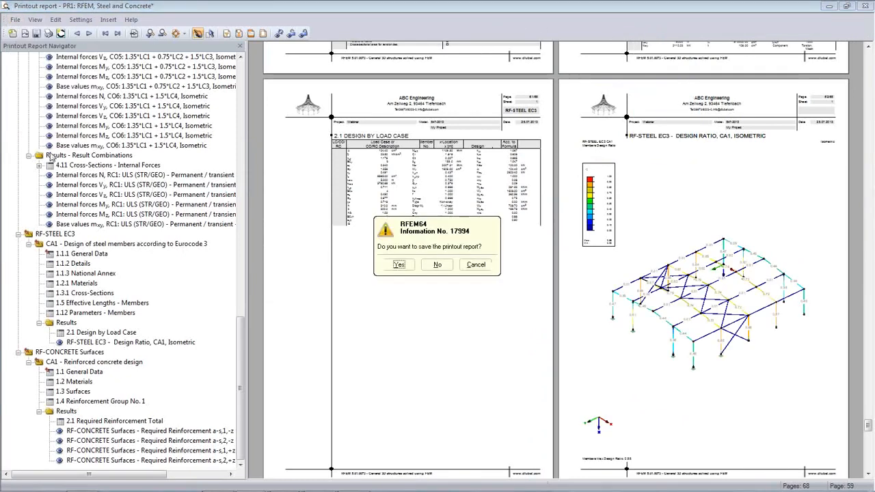
left_click(400, 265)
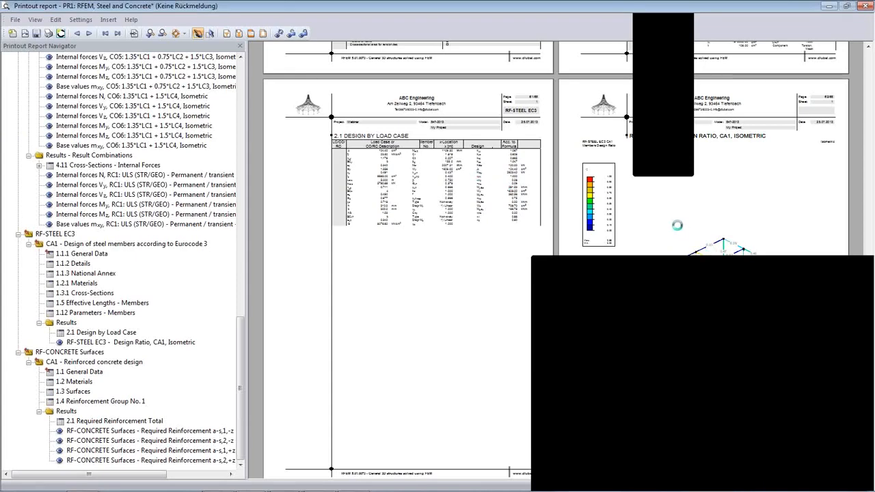
- Check the open WebNew model in Tekla Structures, return to RFEM and hide the calculation results of the hall model
mouse_move(250, 487)
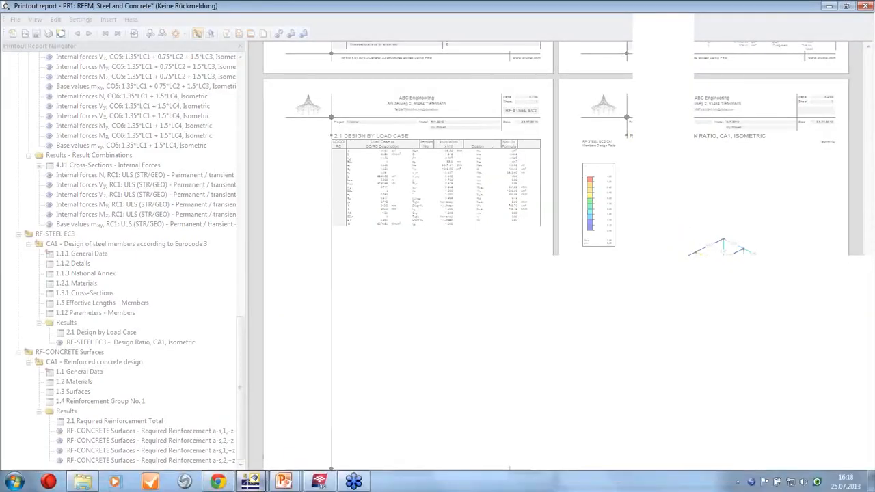
left_click(320, 483)
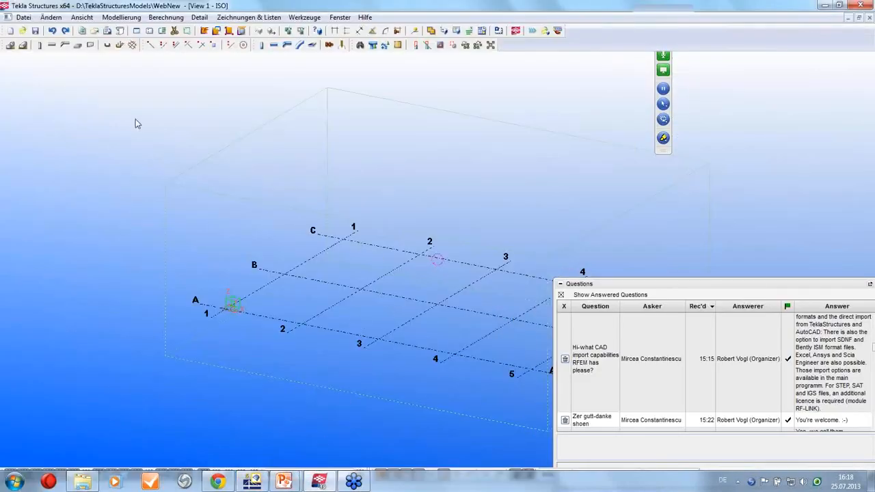
left_click(252, 483)
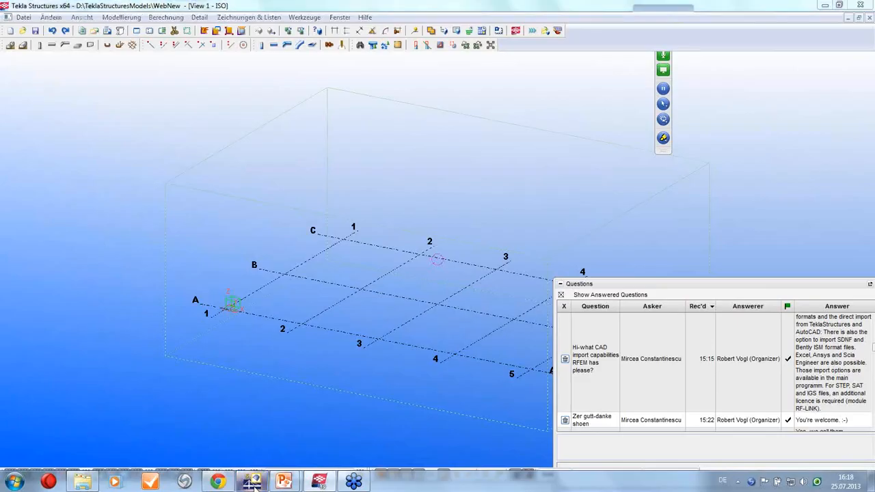
scroll(305, 303, "down", 3)
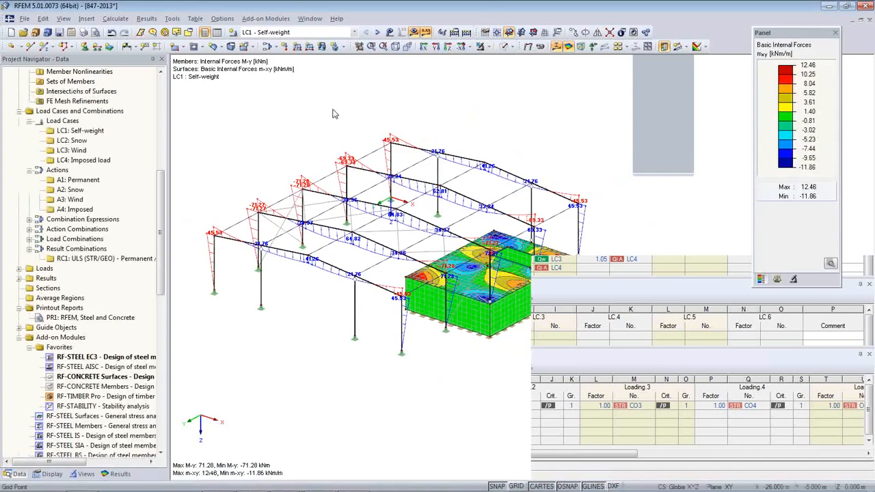
left_click(555, 46)
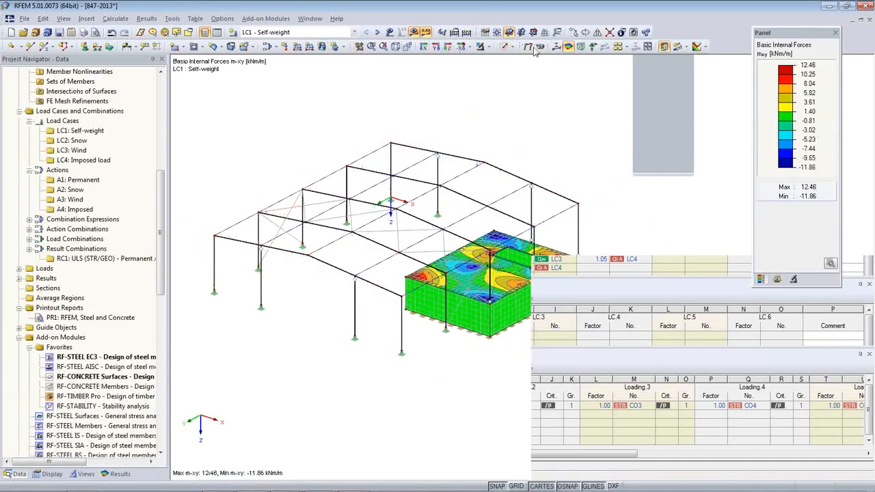
- Export the hall model directly to Tekla Structures, overwriting the existing model and mirroring the Y- and Z-coordinates
left_click(24, 18)
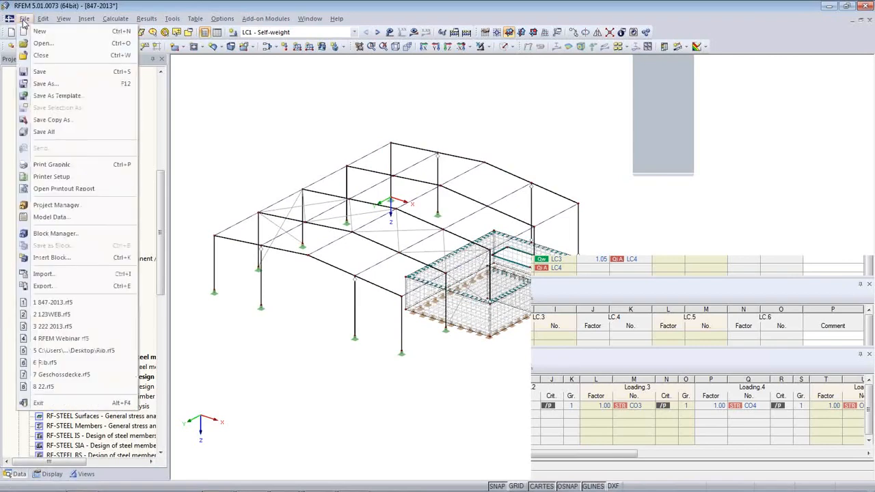
left_click(48, 285)
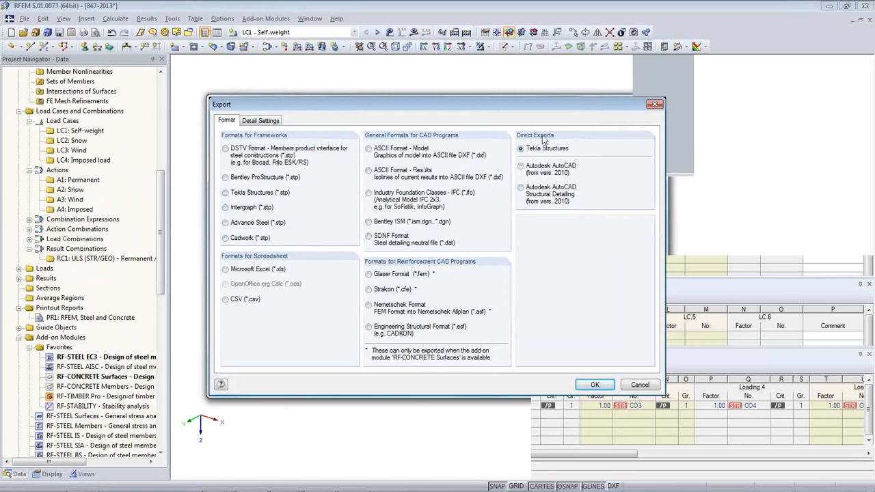
left_click_drag(494, 108, 431, 85)
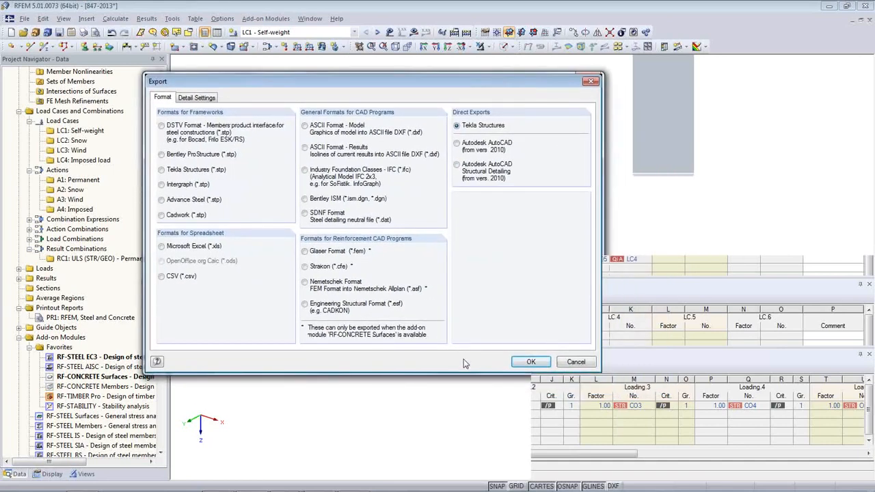
left_click(531, 363)
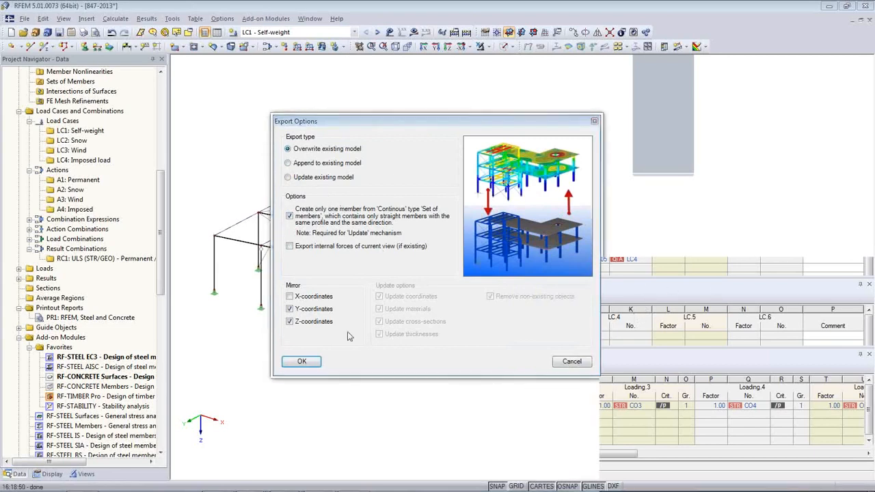
left_click(302, 362)
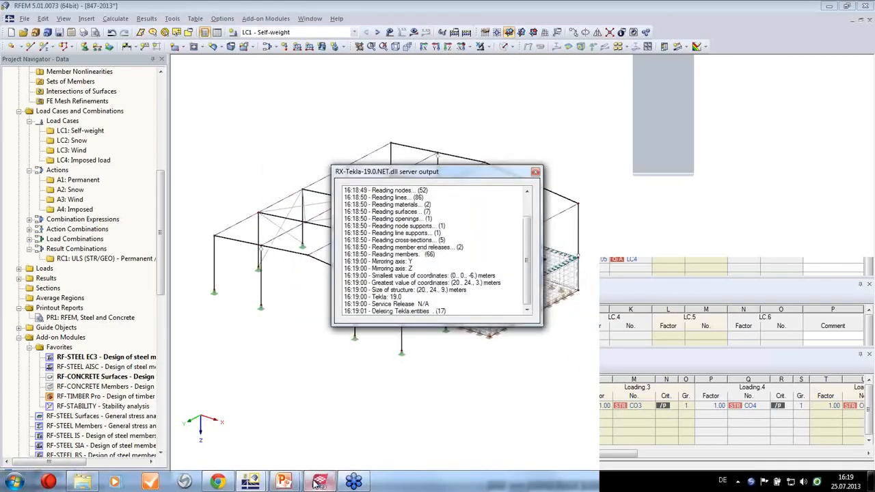
- Switch to Tekla Structures and examine the transferred hall and concrete structure in the ISO view
left_click(319, 484)
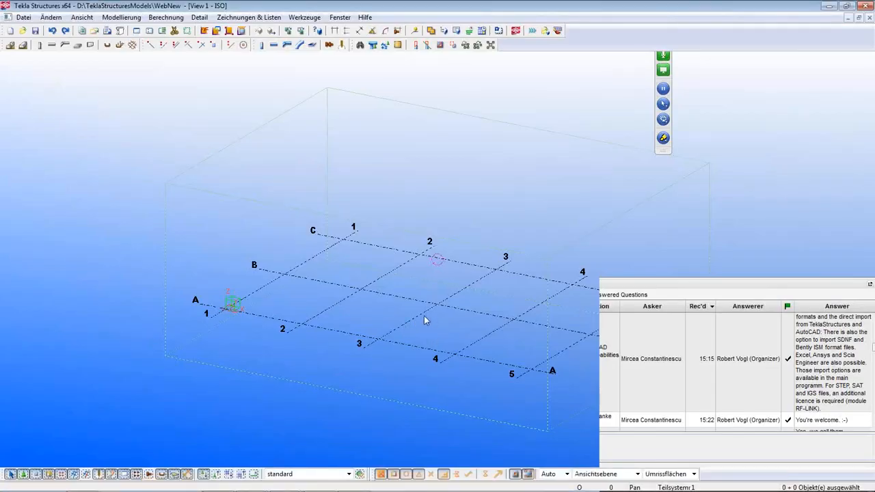
middle_click_drag(419, 335, 347, 286)
scroll(348, 285, "down", 1)
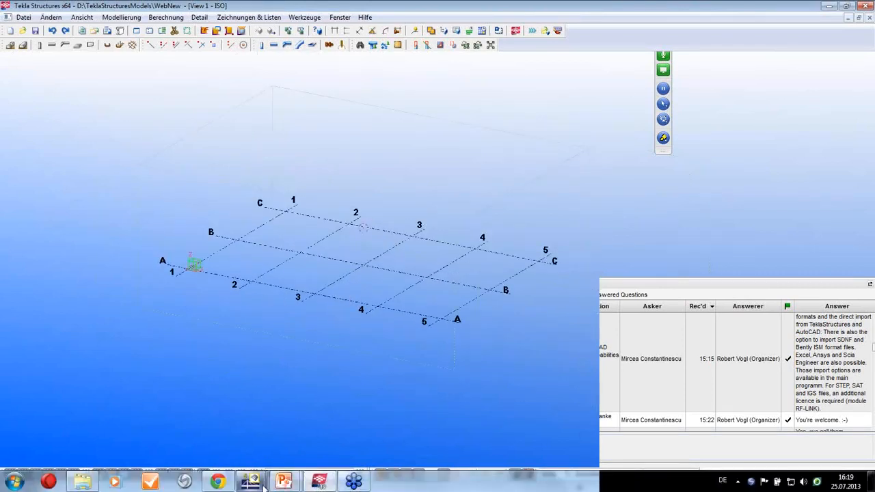
mouse_move(257, 484)
left_click(341, 389)
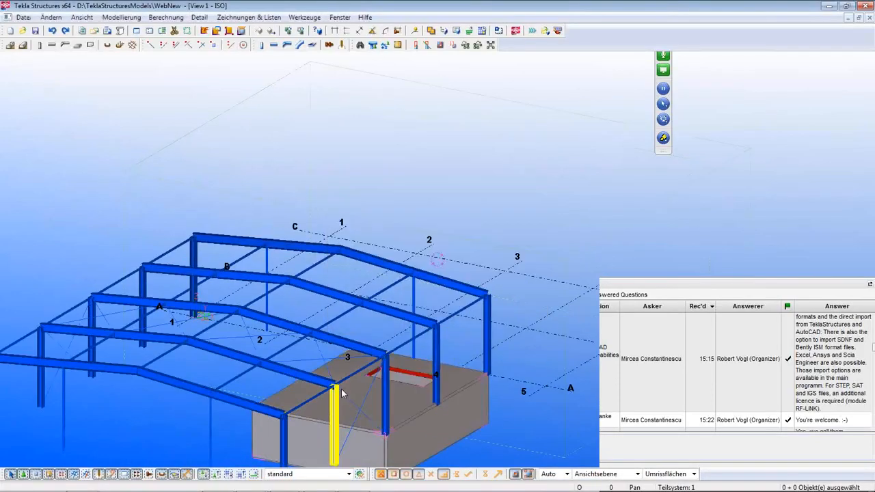
- Inspect the transferred steel frames, bracing and concrete box in the ISO view from a higher viewing angle
middle_click_drag(425, 372, 507, 264)
scroll(469, 289, "down", 1)
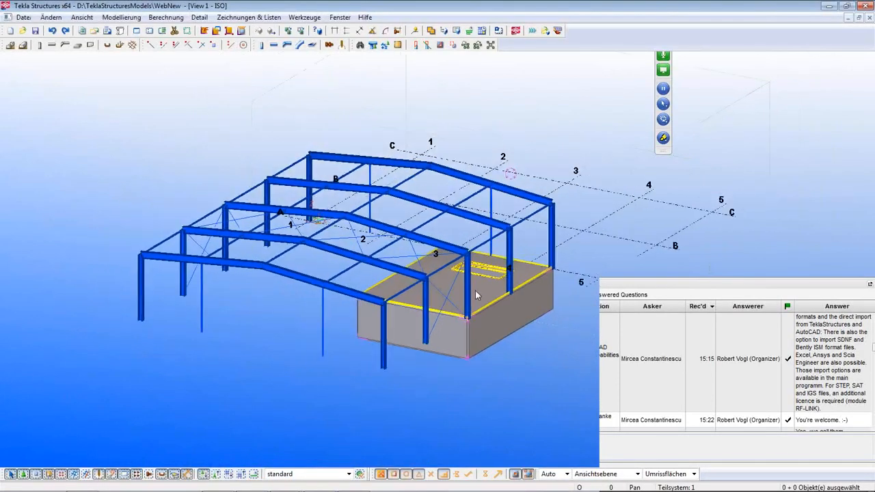
middle_click_drag(484, 316, 484, 352, "ctrl")
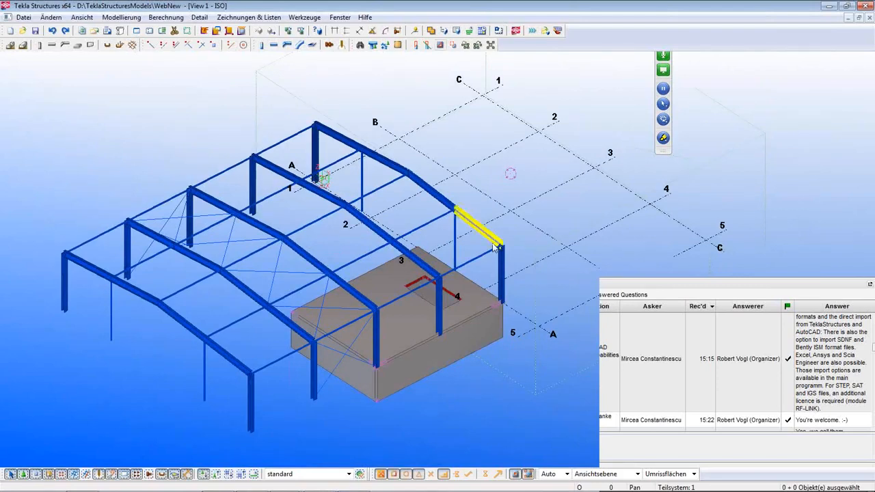
middle_click_drag(414, 322, 429, 279)
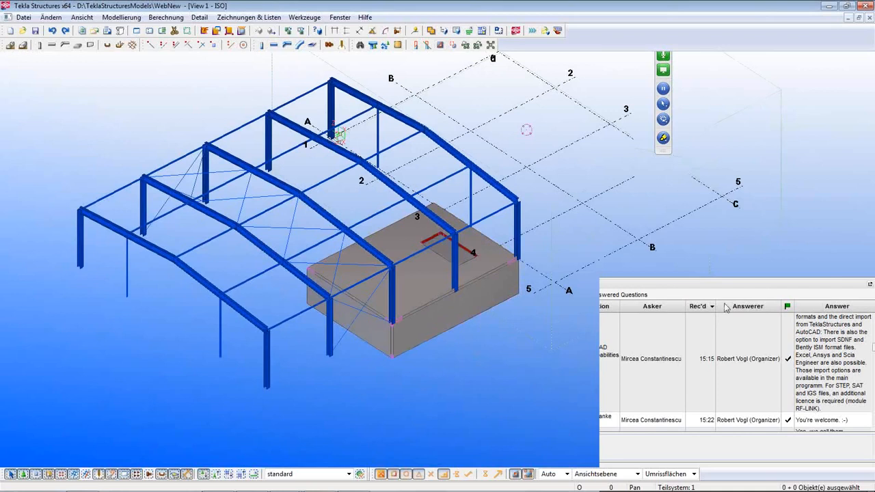
left_click(589, 299)
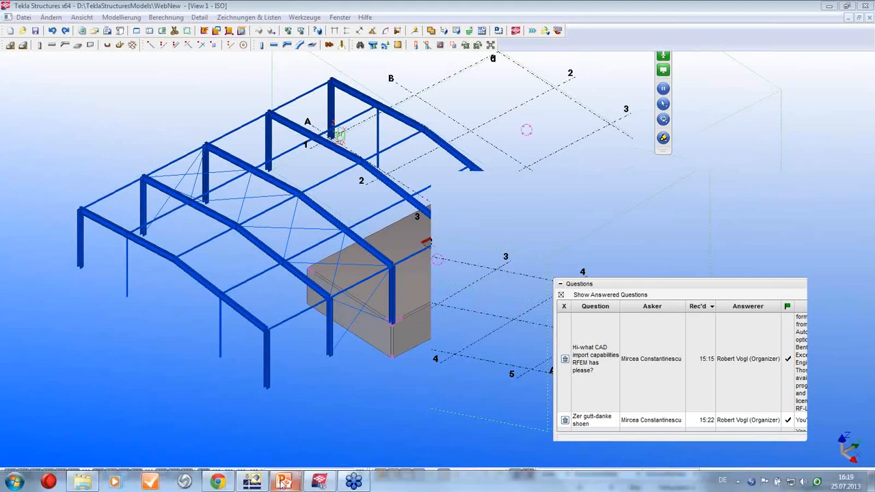
- Switch to RFEM and check the support settings of the concrete box's lower edge line, closing them without changes
left_click(252, 481)
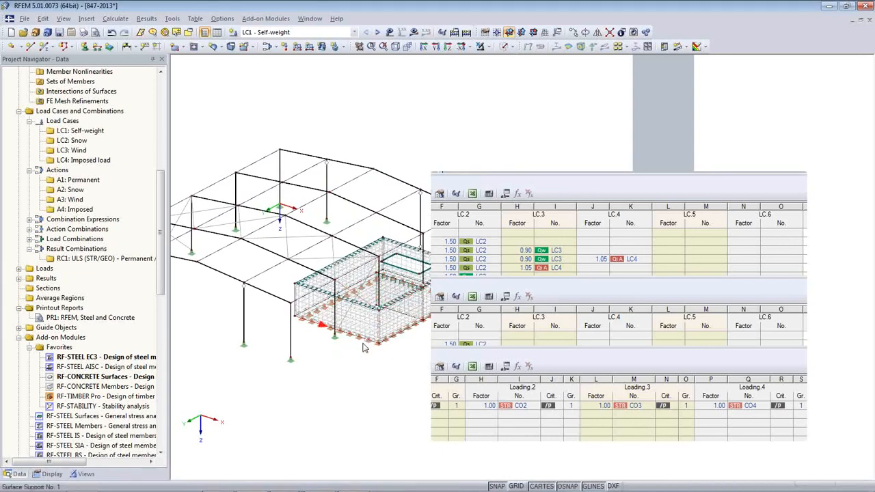
double_click(356, 343)
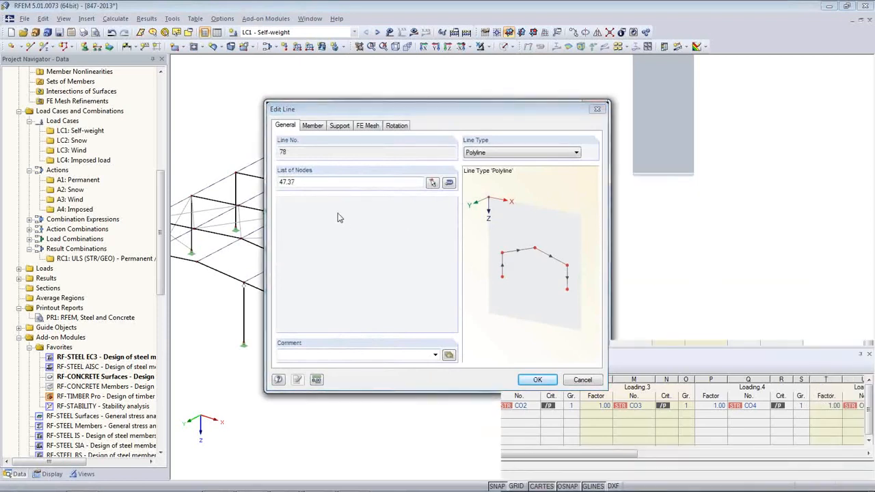
left_click(340, 126)
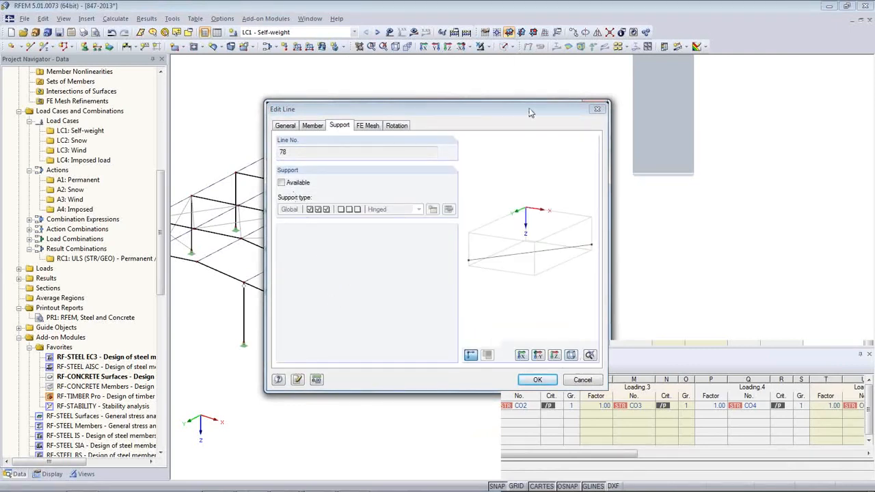
left_click_drag(530, 108, 474, 74)
left_click(527, 347)
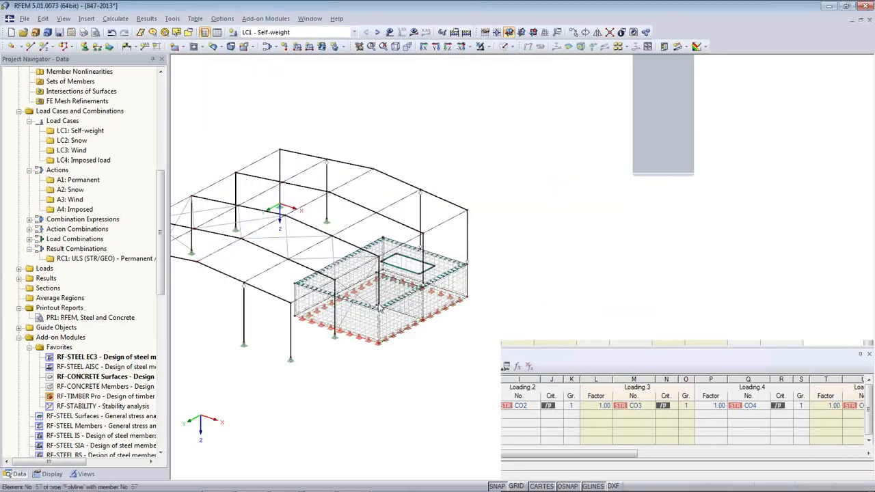
- Open the surface support of the concrete base slab, review its support conditions and spring constants, and cancel without changes
middle_click_drag(378, 374, 349, 316, "ctrl")
double_click(351, 319)
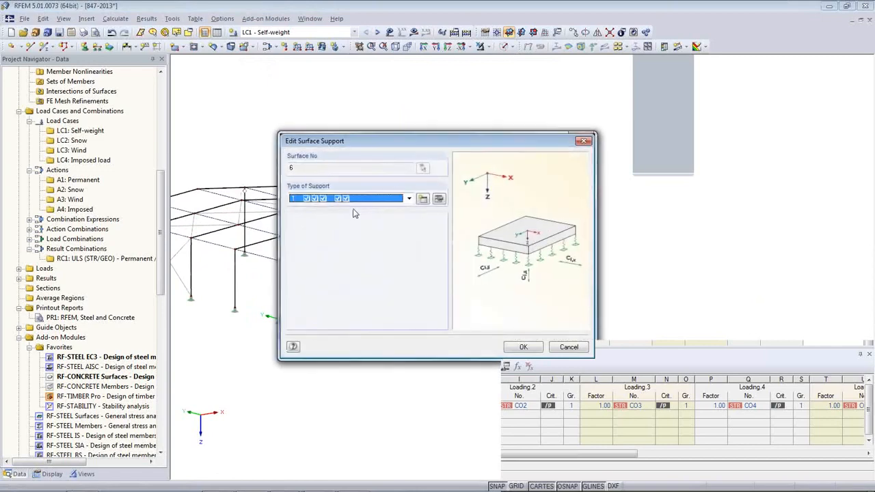
left_click(438, 199)
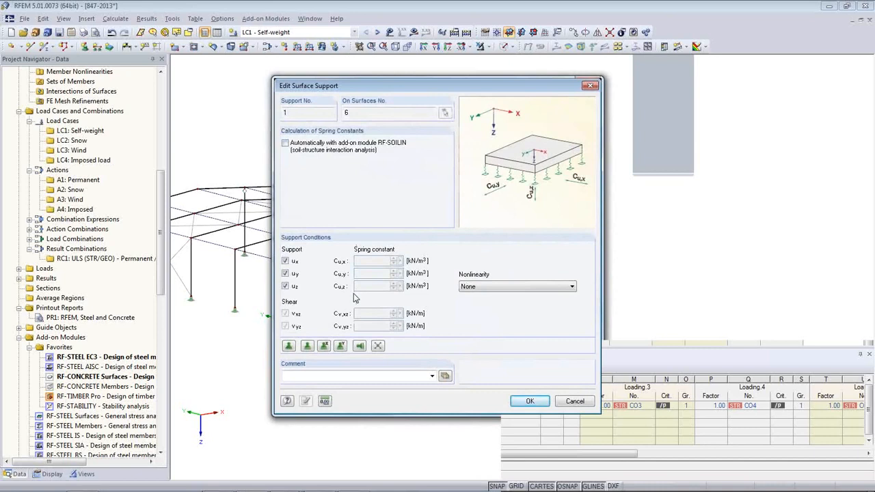
left_click_drag(462, 92, 420, 78)
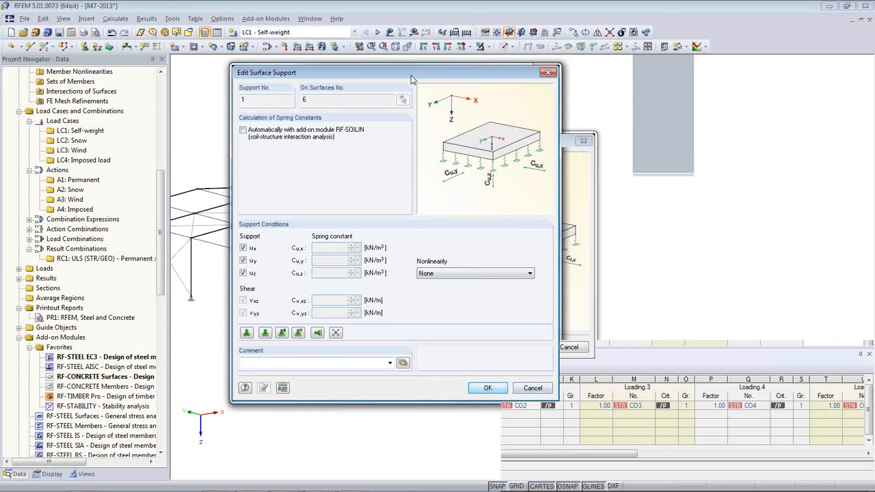
left_click_drag(410, 78, 366, 79)
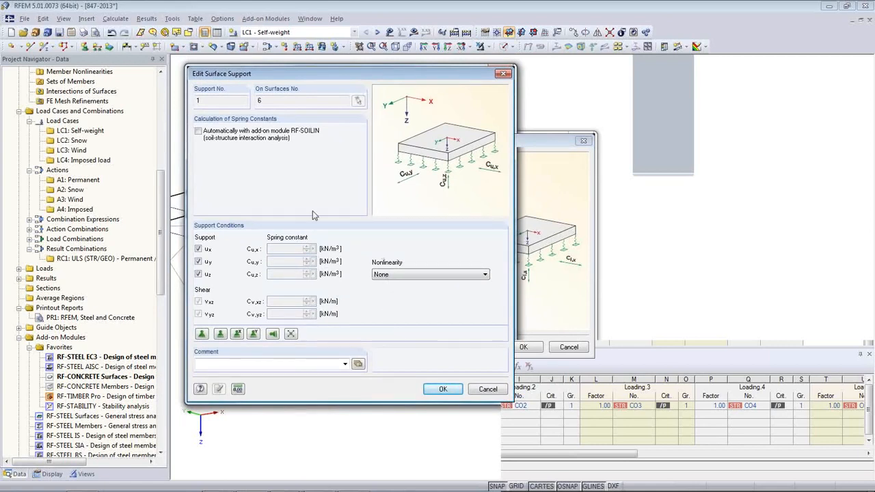
left_click(488, 390)
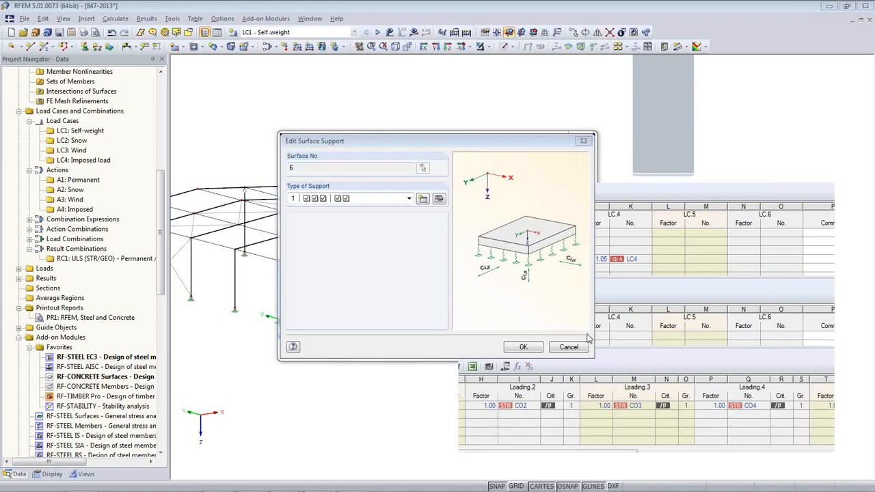
left_click_drag(381, 140, 244, 88)
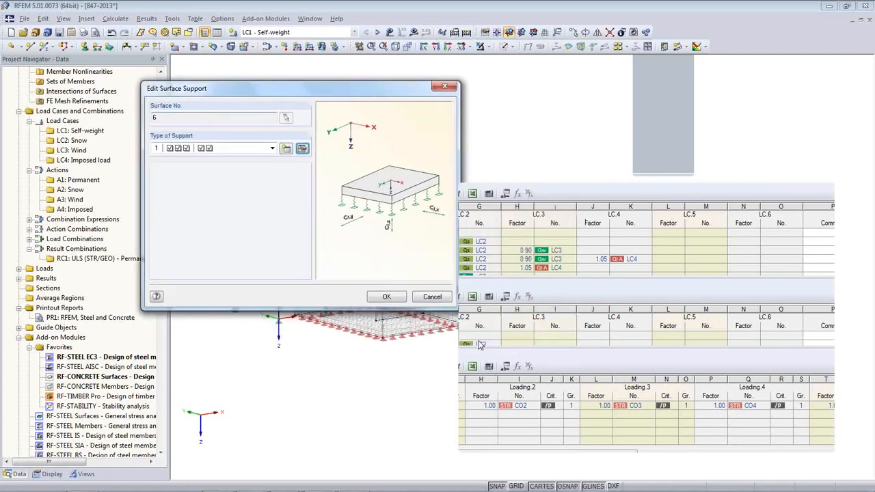
left_click(431, 298)
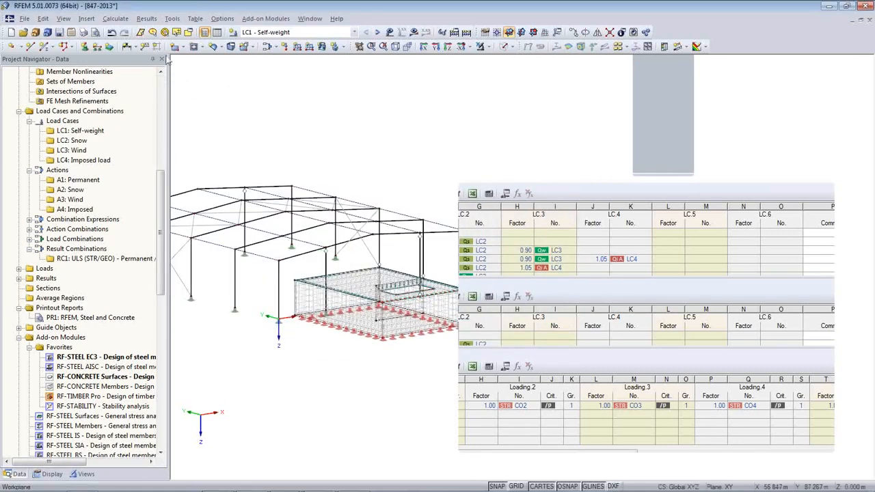
- Look through the available load generators, including those for wind loads, without starting one
left_click(173, 18)
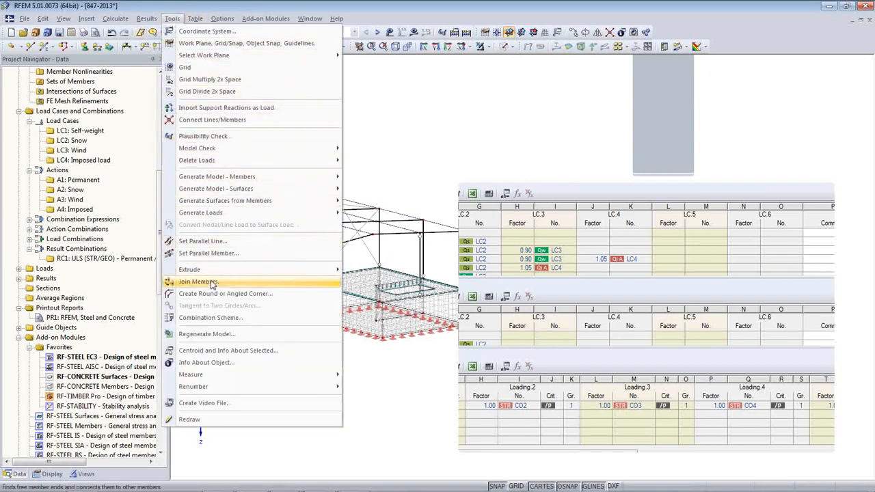
mouse_move(214, 220)
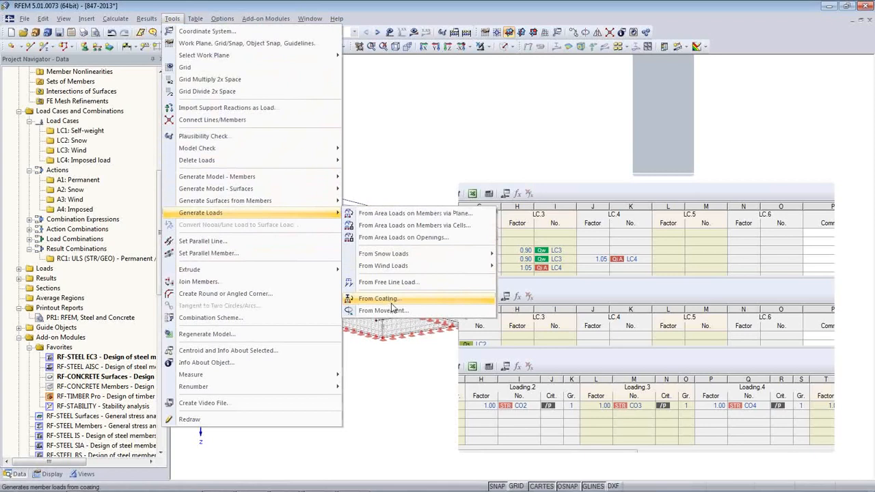
mouse_move(395, 271)
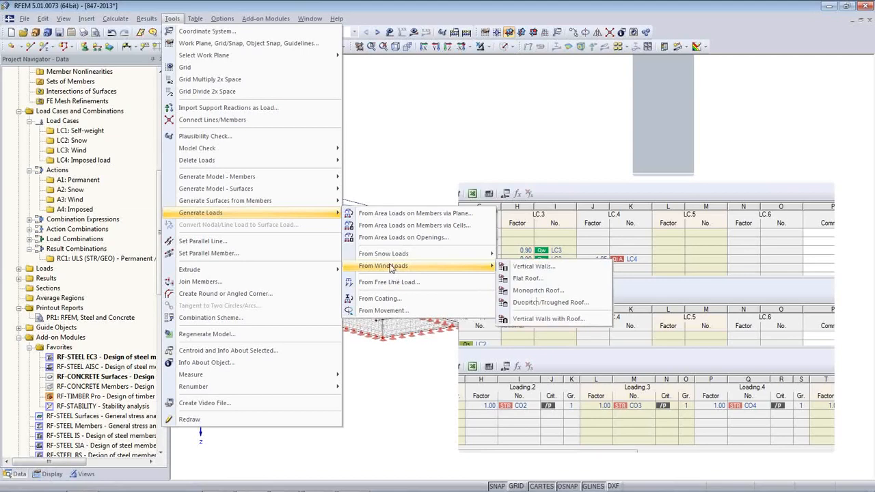
left_click(745, 287)
mouse_move(336, 488)
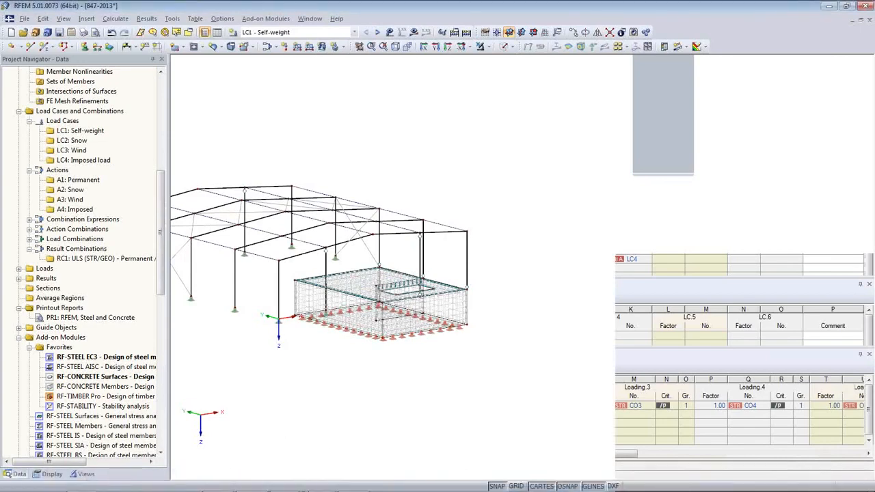
mouse_move(251, 482)
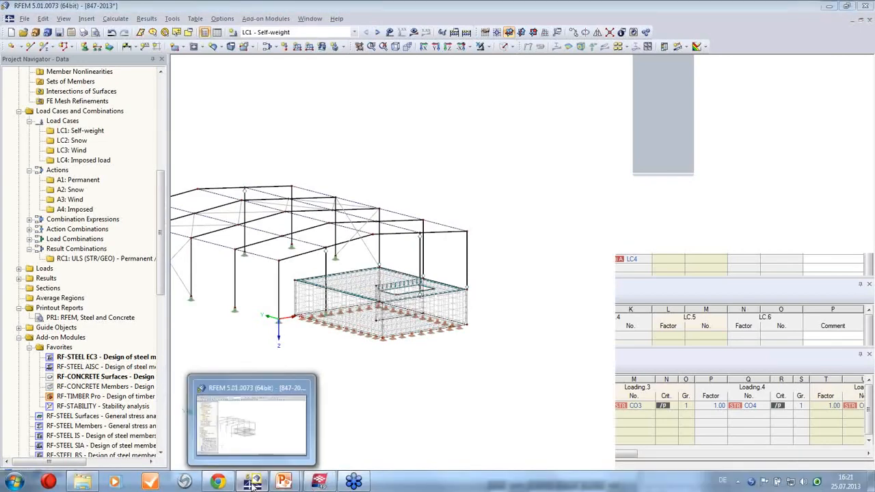
left_click(257, 430)
left_click(319, 485)
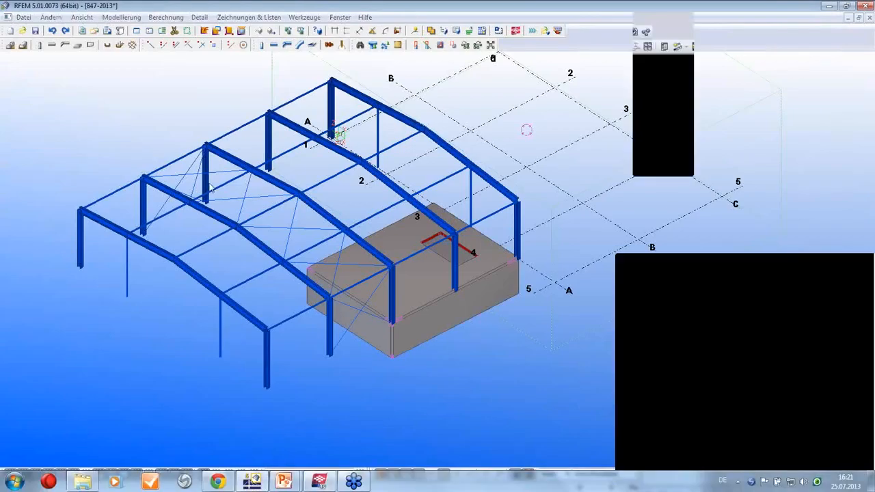
- In RFEM, open the wind load generator for vertical walls with roof, check its flat/monopitch roof type, and cancel it
left_click(172, 18)
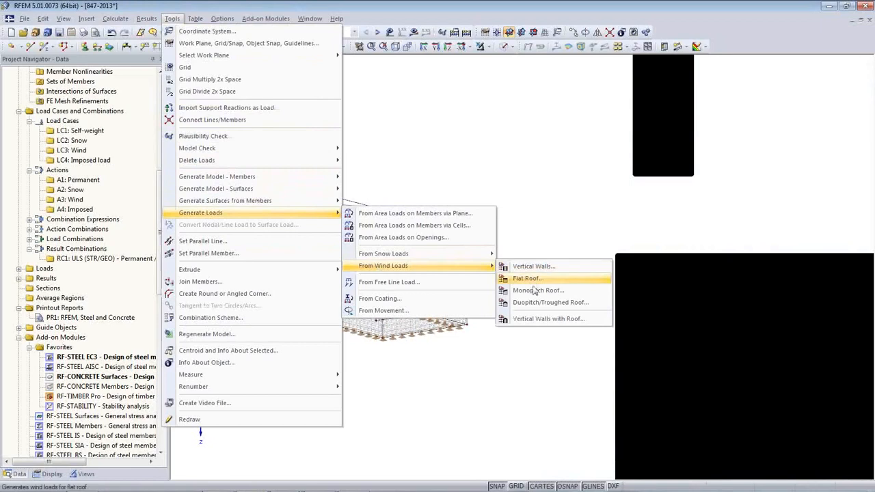
left_click(532, 318)
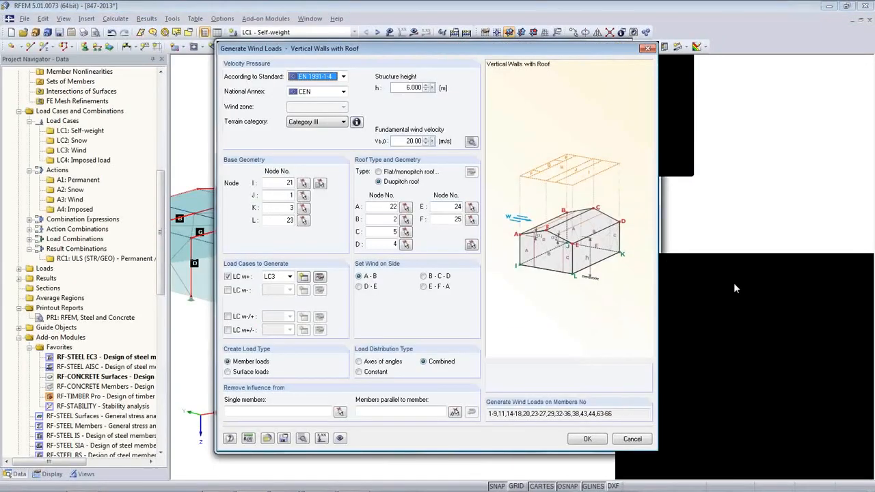
left_click_drag(735, 281, 779, 275)
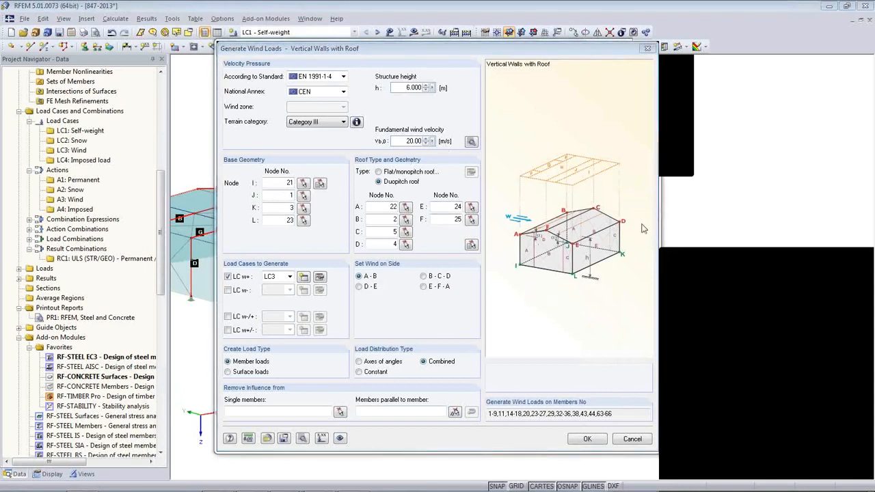
left_click(379, 172)
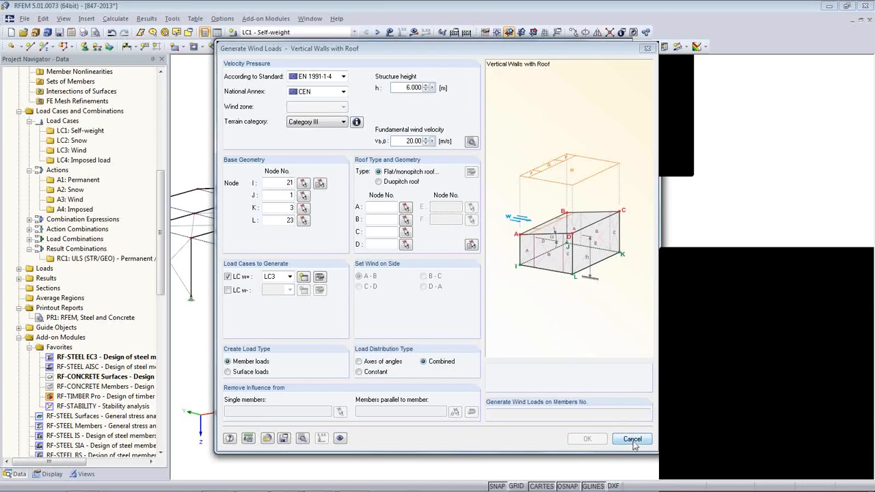
left_click(632, 442)
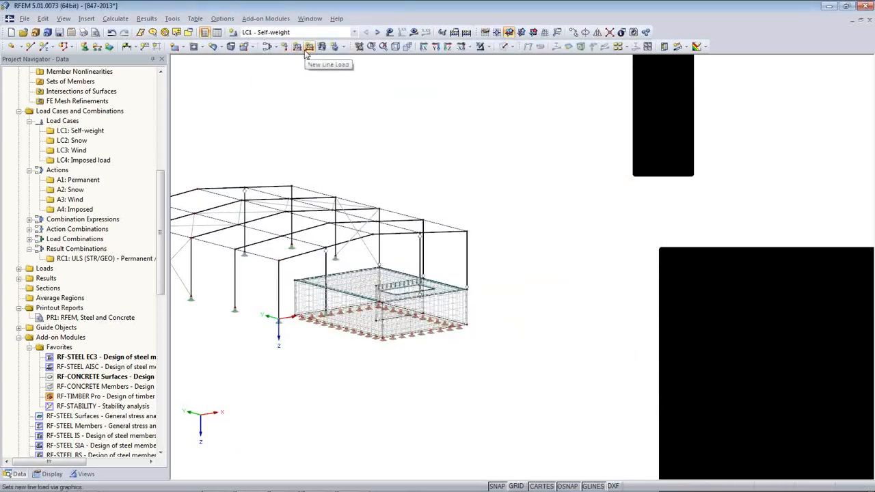
- Start a new member load, review the load types and the trapezoidal distribution's parameters, and cancel it
left_click(299, 48)
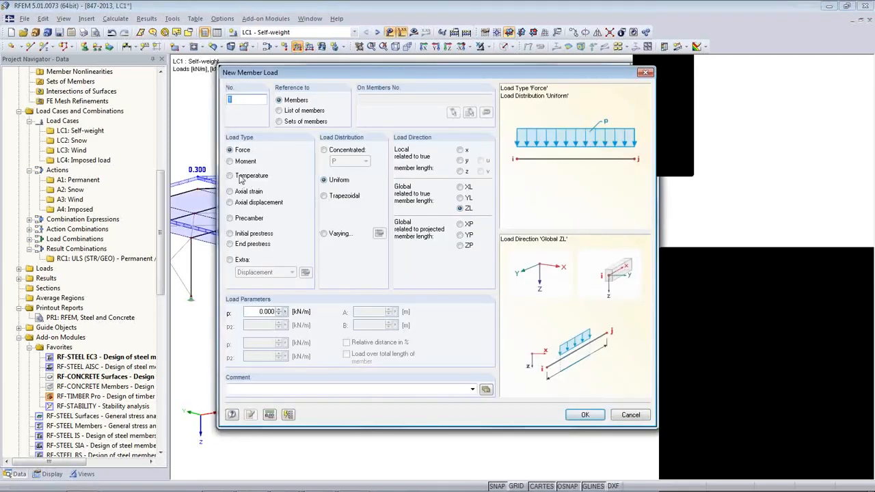
left_click(324, 196)
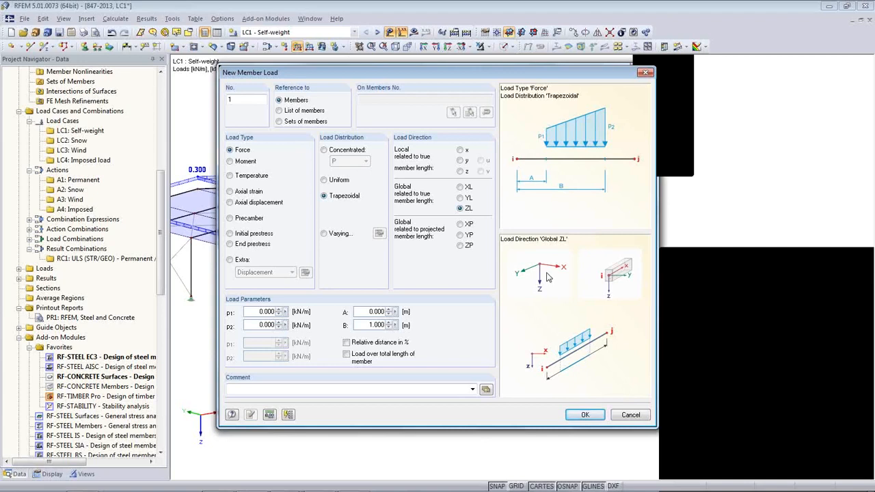
left_click(630, 416)
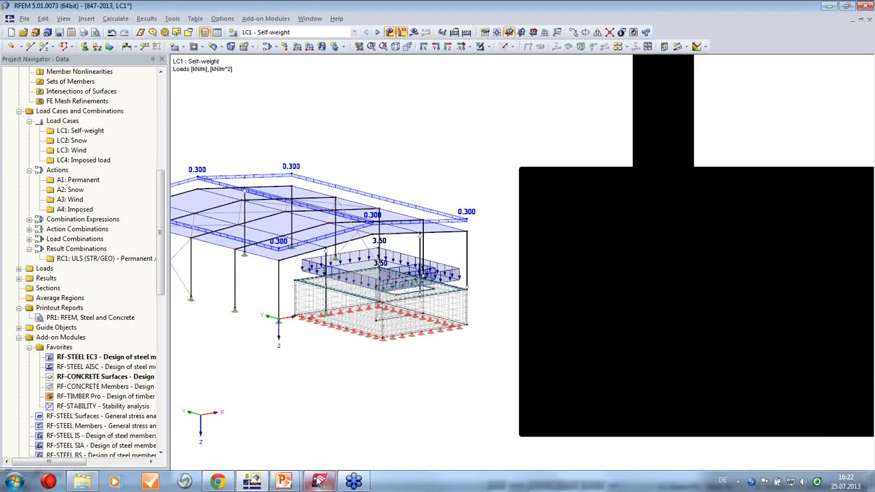
- Switch to the PowerPoint slide show with the More Information slide and open the Dlubal website from it
mouse_move(318, 481)
mouse_move(284, 482)
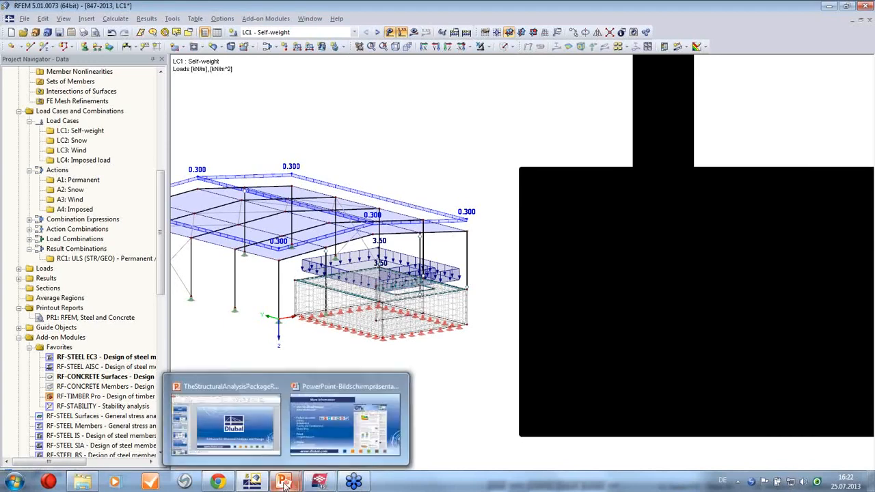
left_click(320, 445)
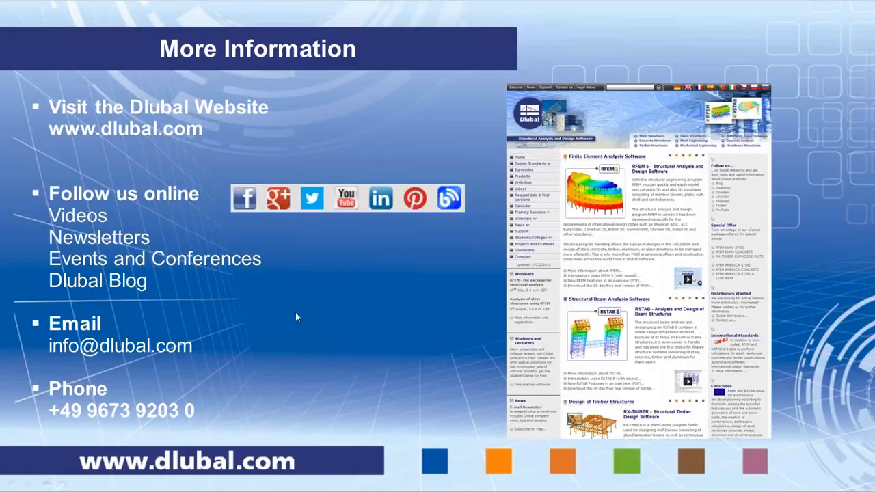
left_click(602, 269)
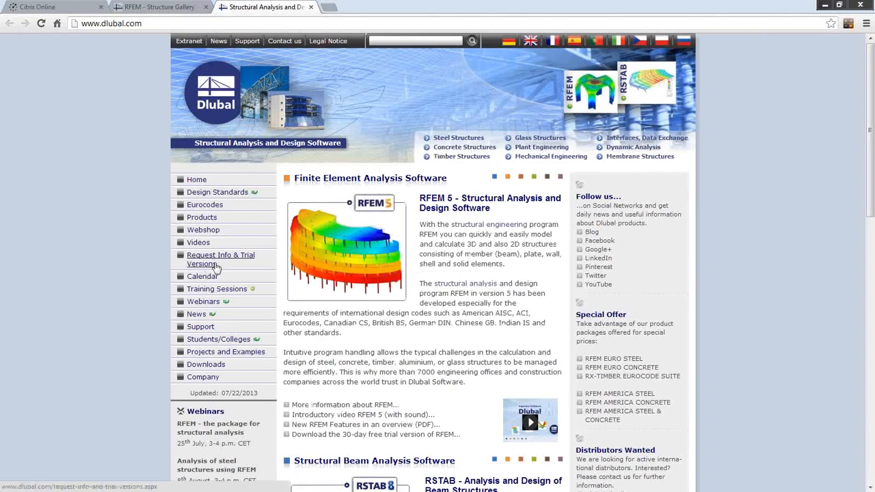
- Open the website's Downloads page and look through the trial versions offered
scroll(213, 272, "down", 1)
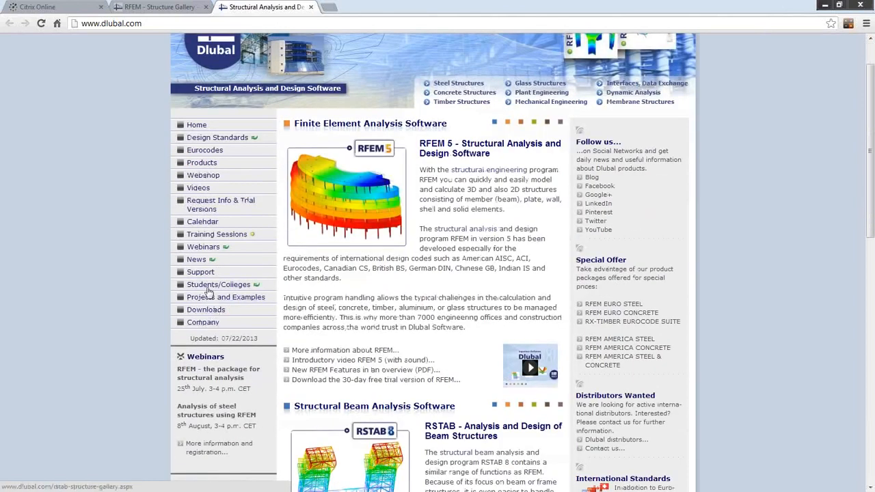
left_click(205, 310)
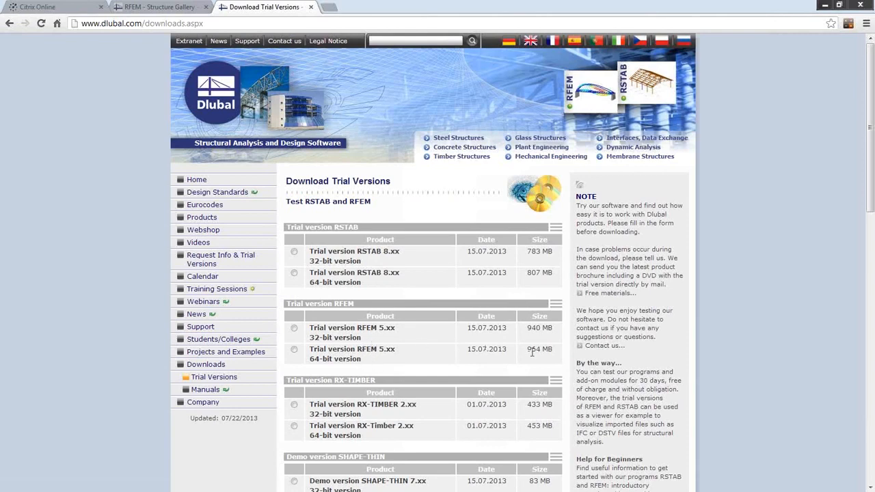
scroll(530, 346, "down", 3)
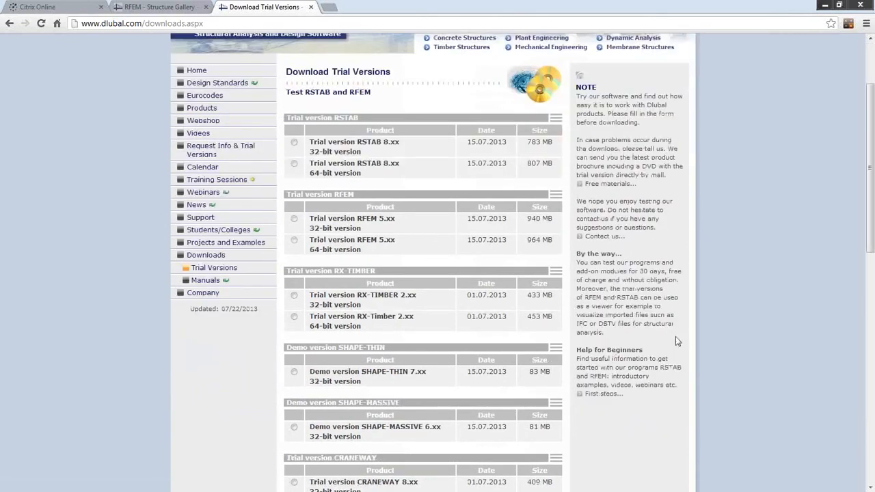
- Open the First steps page for beginners from the Downloads page and look through its examples, videos, manuals and service contracts
left_click(603, 395)
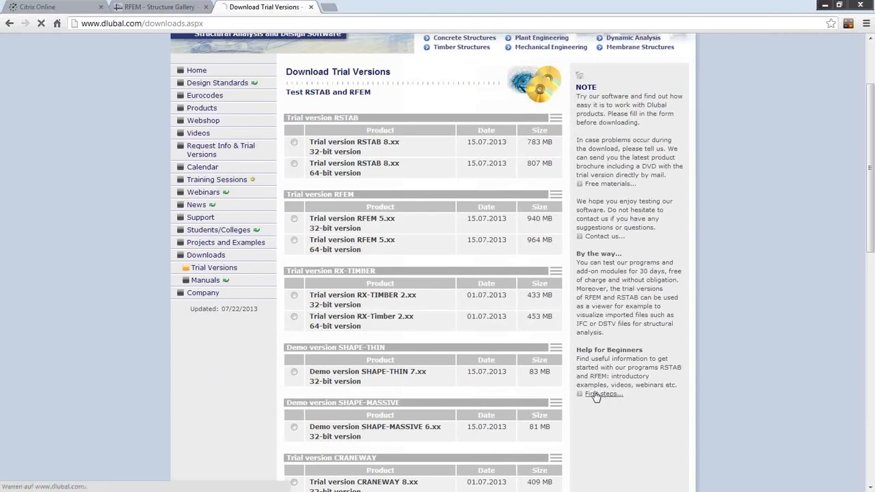
scroll(418, 311, "down", 2)
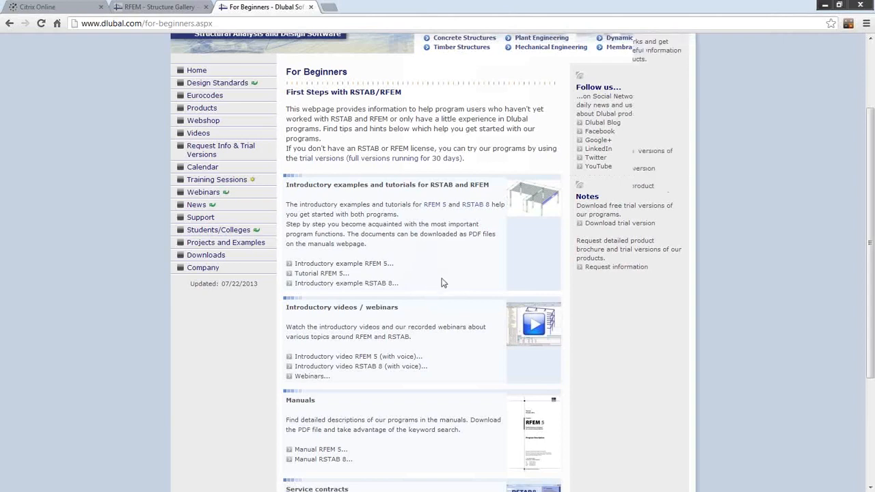
scroll(441, 281, "down", 2)
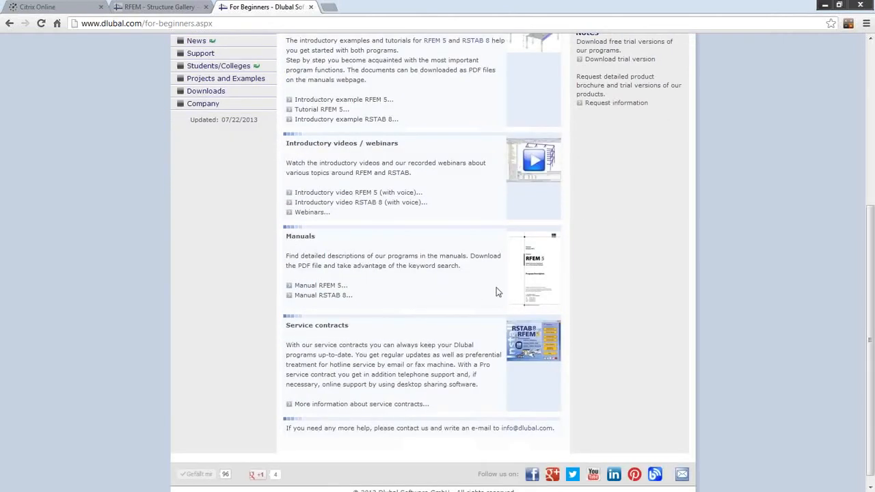
scroll(402, 285, "up", 4)
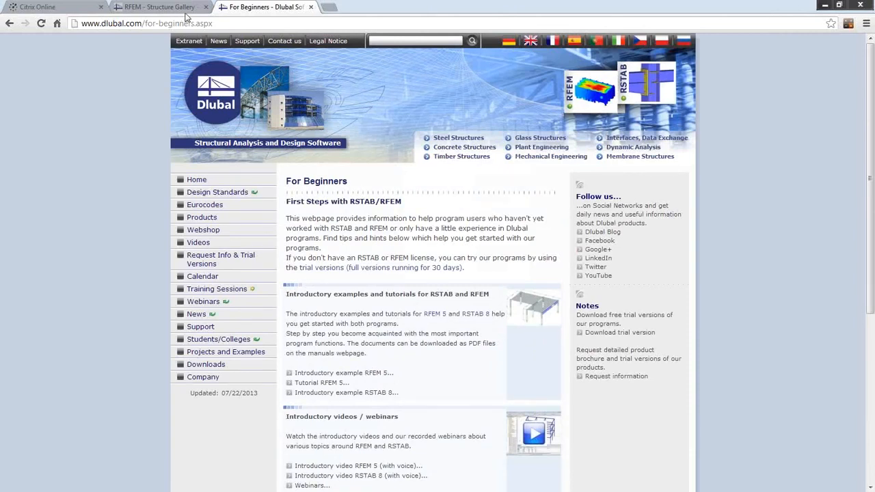
- Open the Students/Colleges section, check the Colleges page, and review the Students page with its free student license request form
left_click(217, 341)
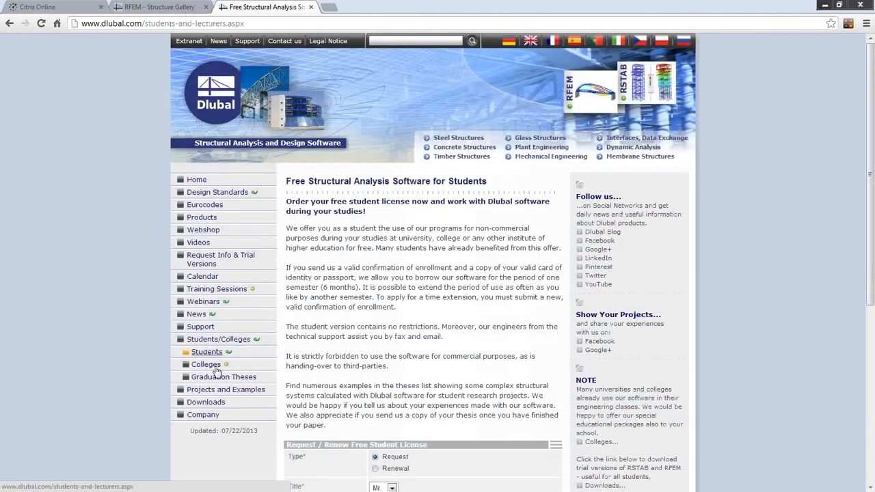
left_click(213, 367)
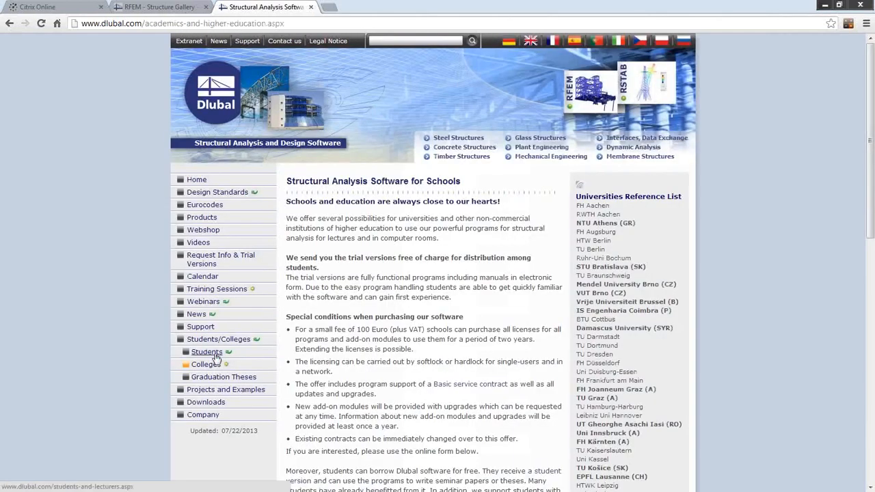
left_click(207, 352)
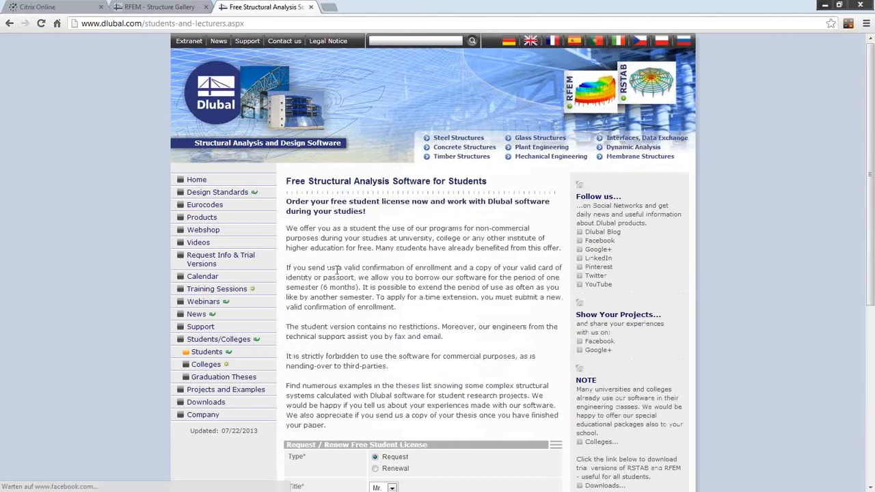
scroll(360, 193, "down", 2)
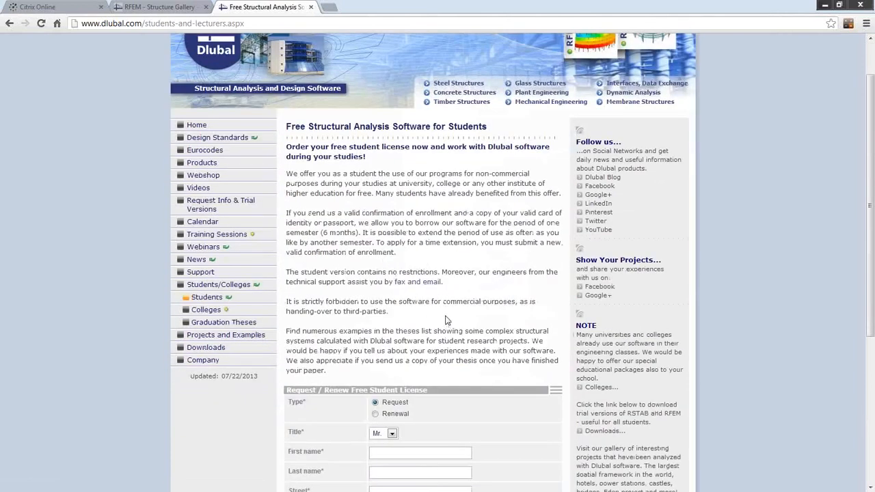
scroll(441, 311, "down", 2)
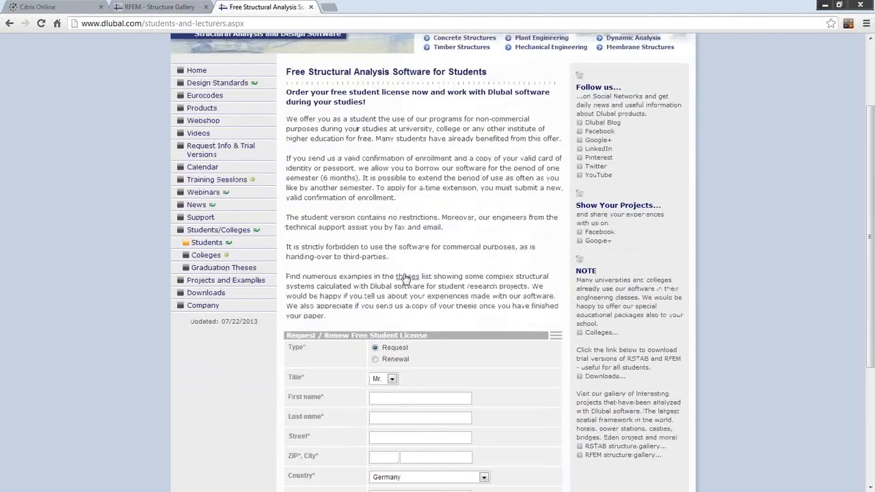
scroll(411, 287, "down", 3)
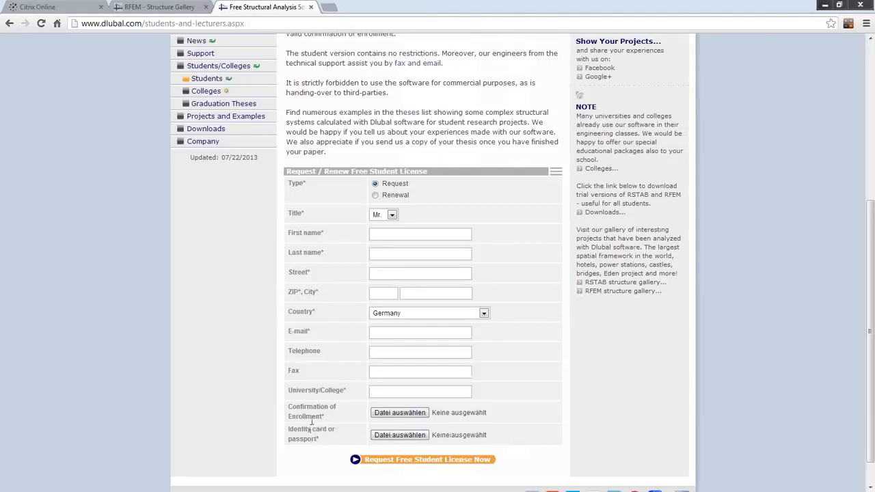
scroll(331, 378, "down", 1)
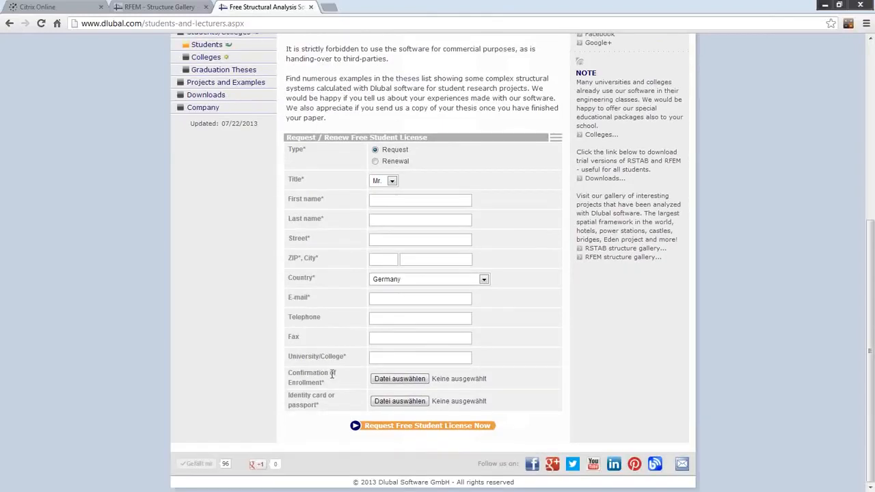
scroll(331, 378, "up", 5)
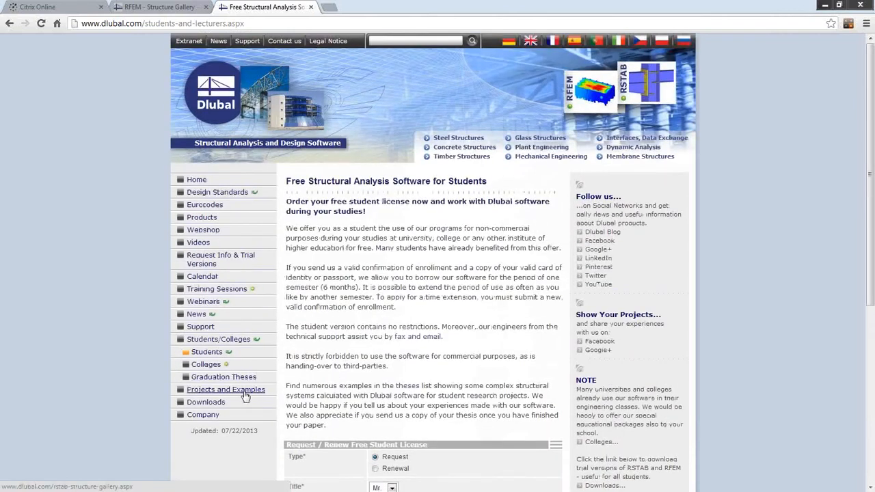
- Return to the website's Home page, open the Dlubal Blog from it, and look through the latest posts
left_click(196, 180)
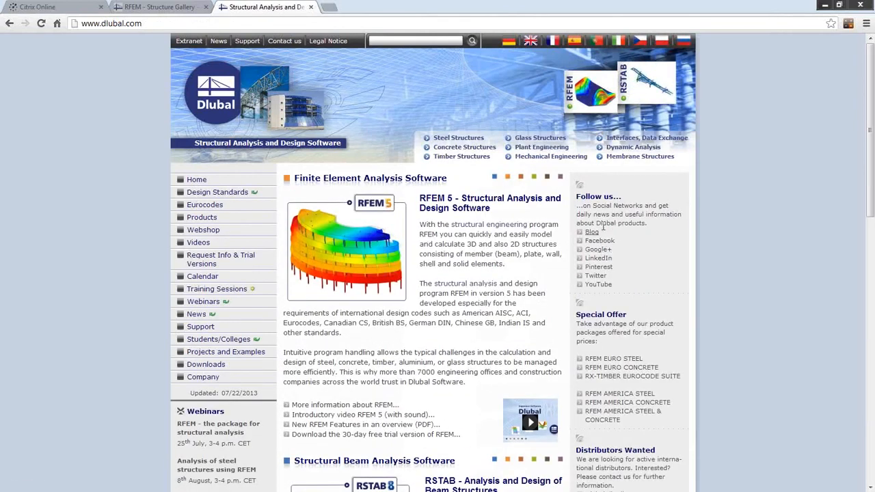
left_click(593, 232)
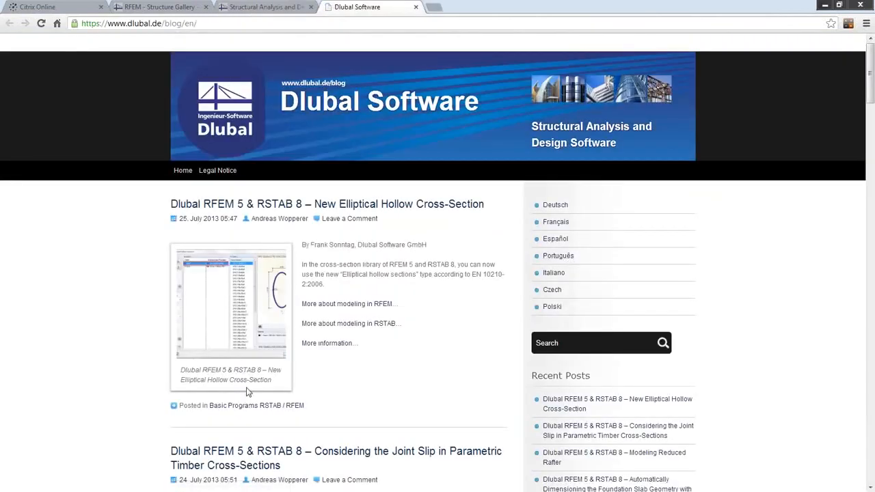
scroll(345, 328, "down", 3)
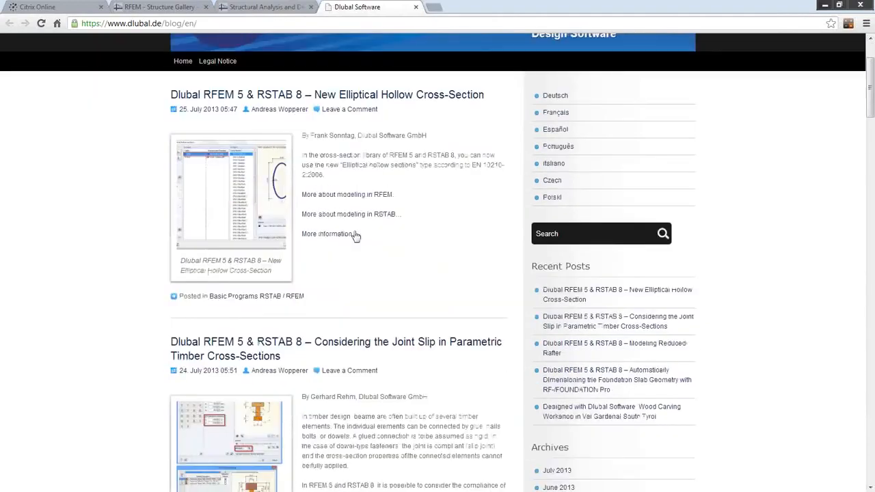
scroll(355, 248, "down", 2)
scroll(322, 294, "down", 3)
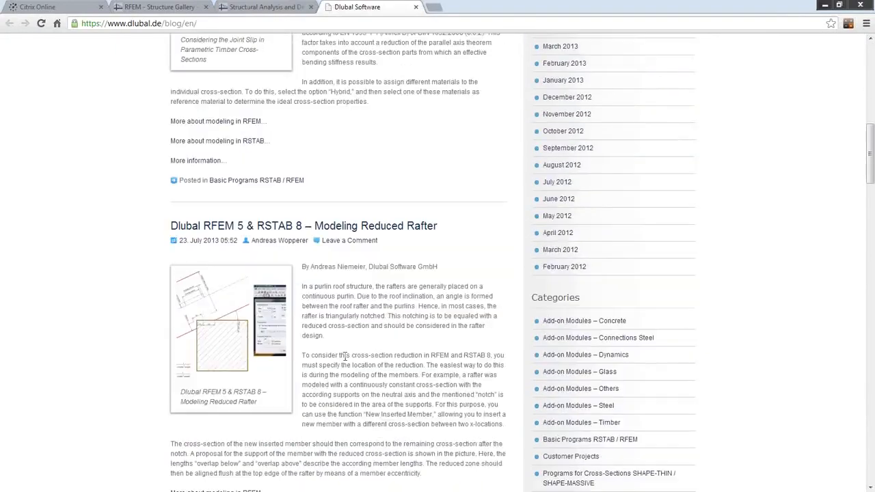
scroll(345, 363, "up", 7)
- Search the blog for "wind" and look through the posts found
left_click(572, 345)
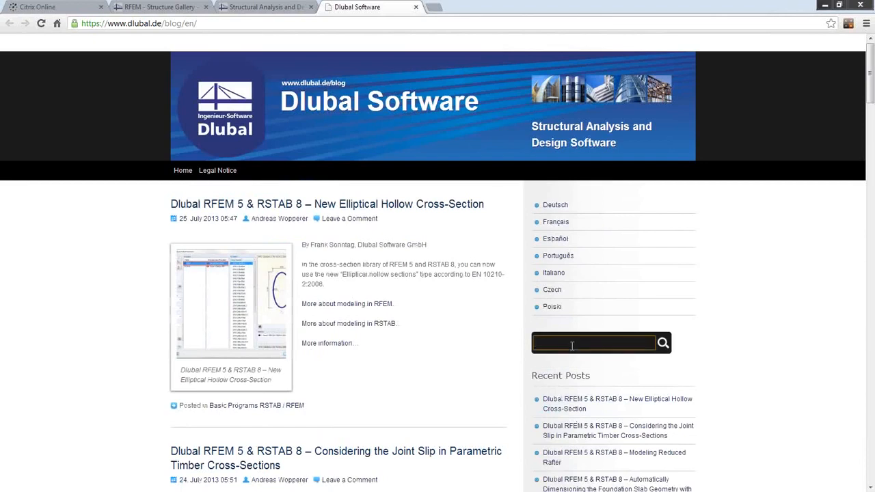
key("Return")
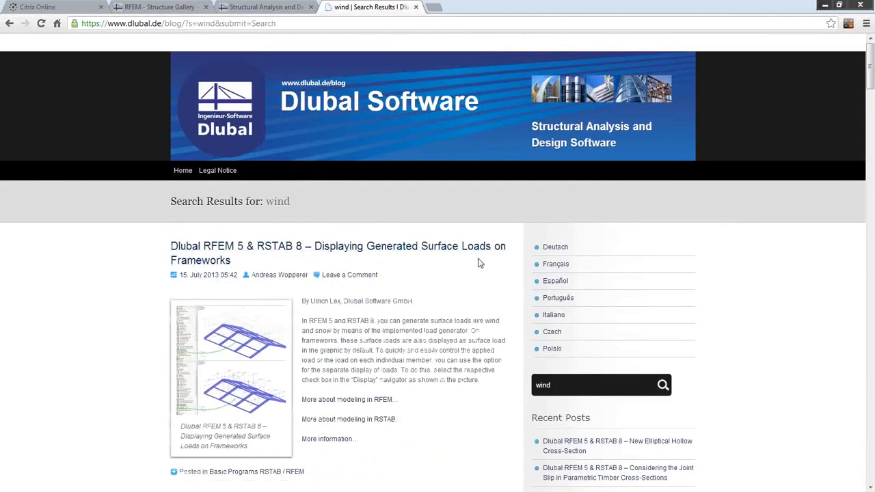
scroll(479, 263, "down", 12)
scroll(478, 264, "up", 12)
- Go back to the main Dlubal website, open the RFEM structure gallery under Projects and Examples, and look through its first page
left_click(239, 7)
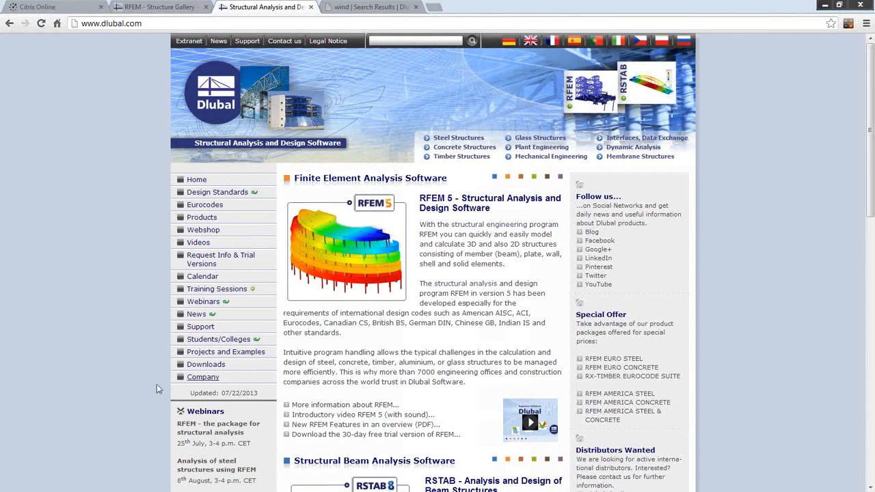
left_click(211, 352)
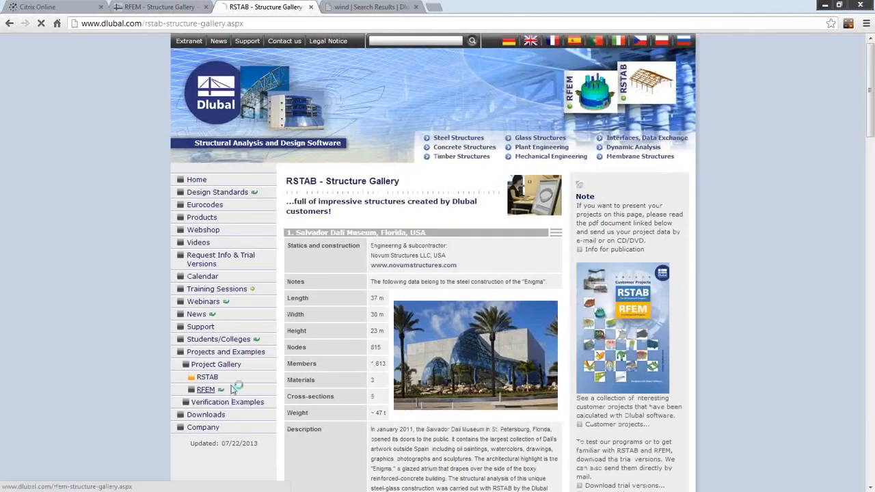
left_click(231, 388)
scroll(393, 336, "down", 2)
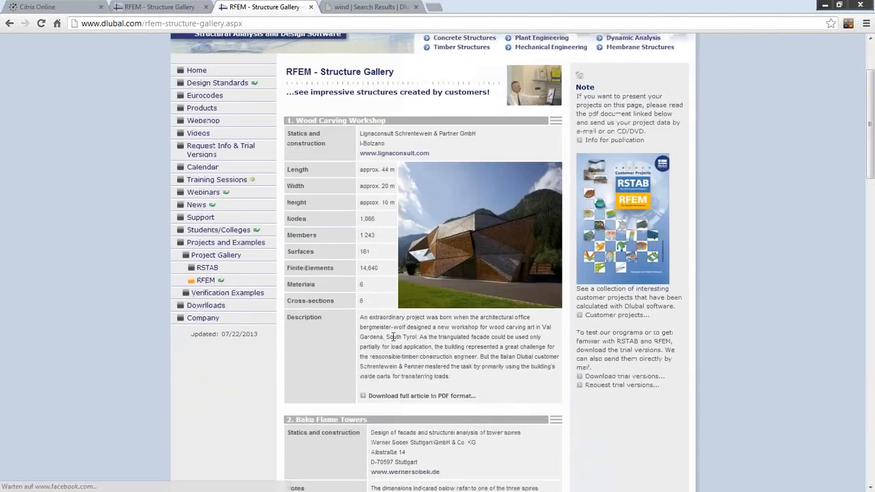
scroll(393, 336, "down", 4)
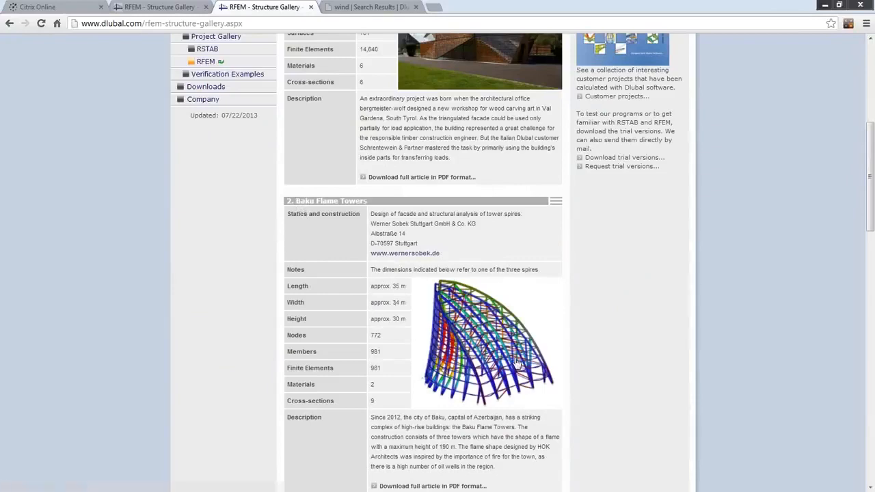
scroll(519, 337, "down", 13)
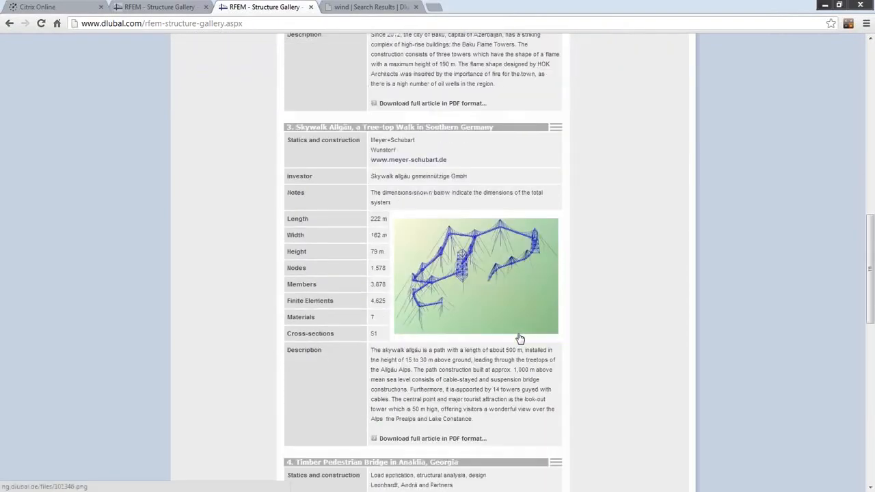
scroll(505, 355, "down", 4)
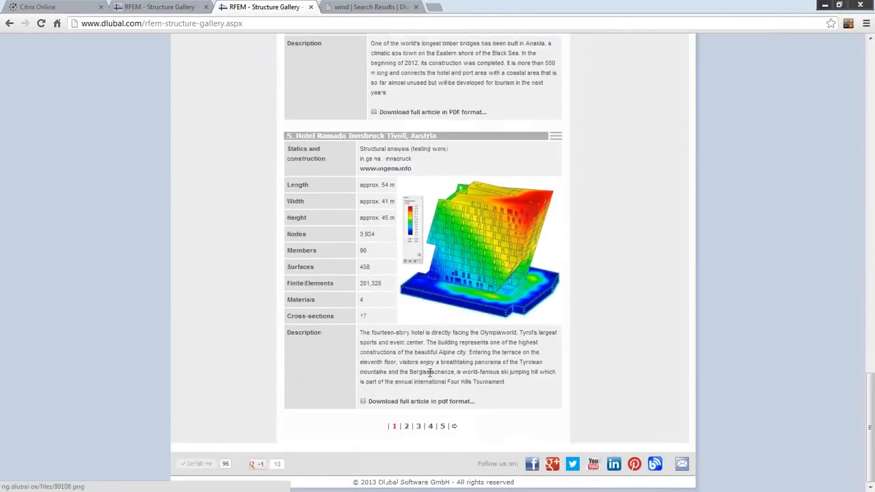
- Open page 2 of the RFEM structure gallery and look through its customer projects
left_click(406, 426)
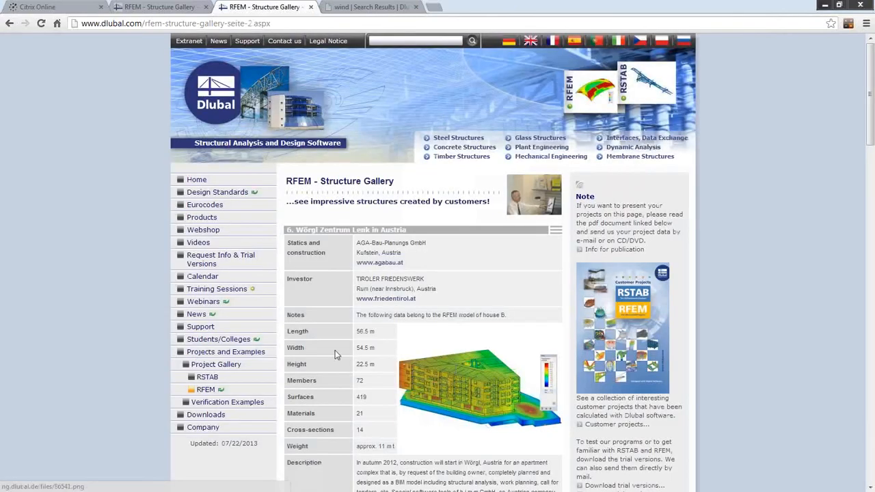
scroll(406, 304, "down", 3)
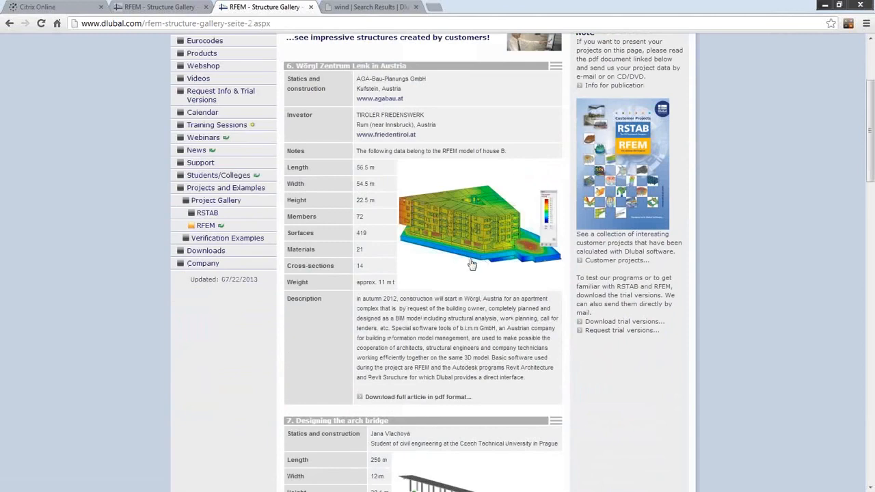
scroll(474, 258, "down", 1)
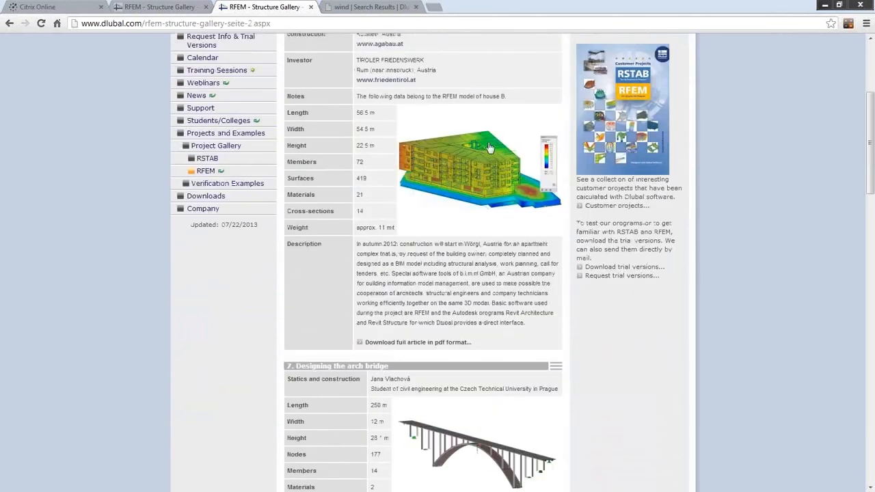
scroll(474, 259, "down", 3)
scroll(439, 345, "down", 15)
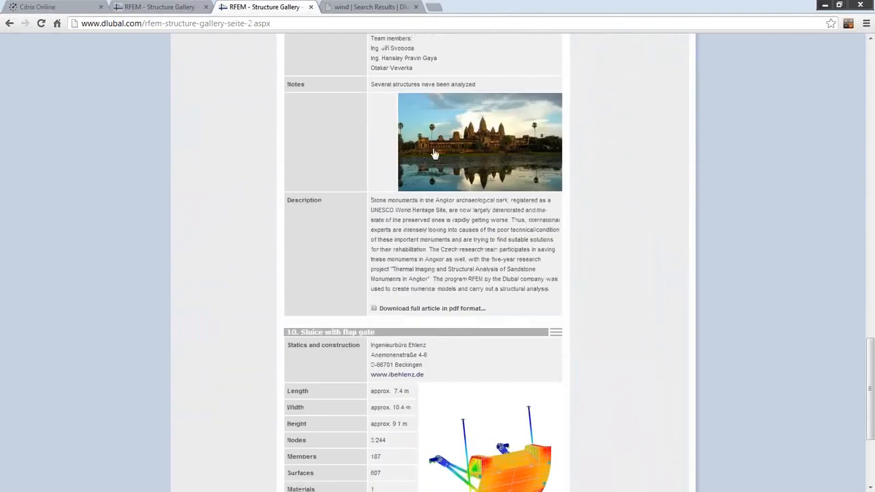
scroll(501, 382, "down", 2)
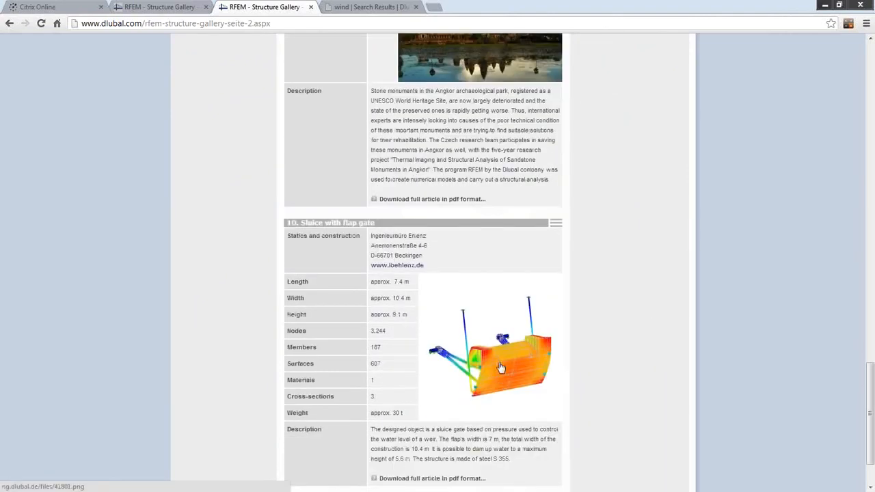
scroll(475, 156, "up", 2)
scroll(475, 155, "down", 3)
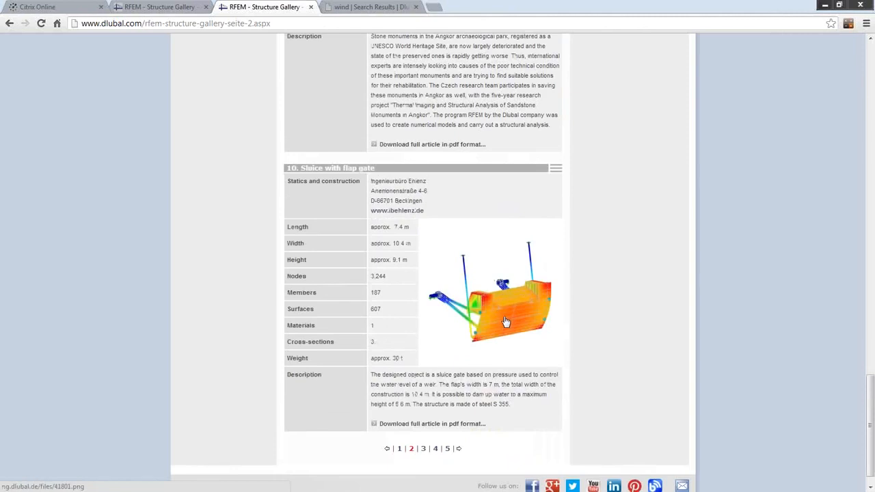
scroll(419, 335, "up", 10)
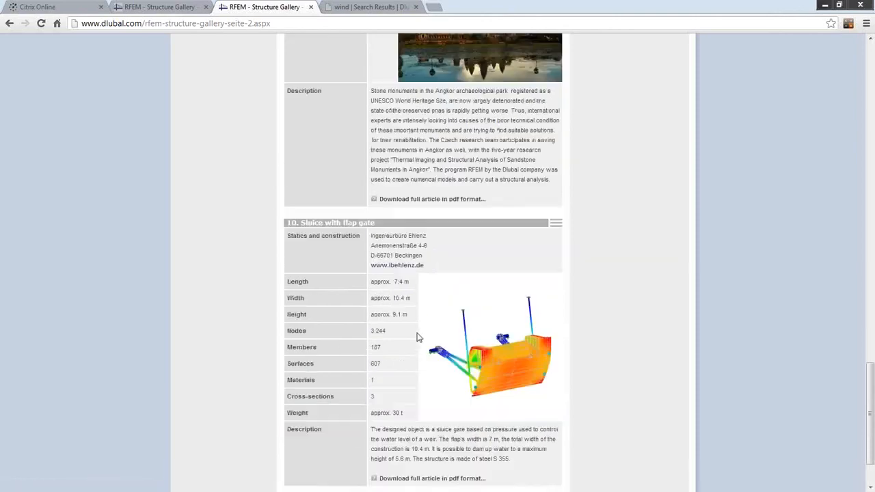
scroll(423, 331, "up", 10)
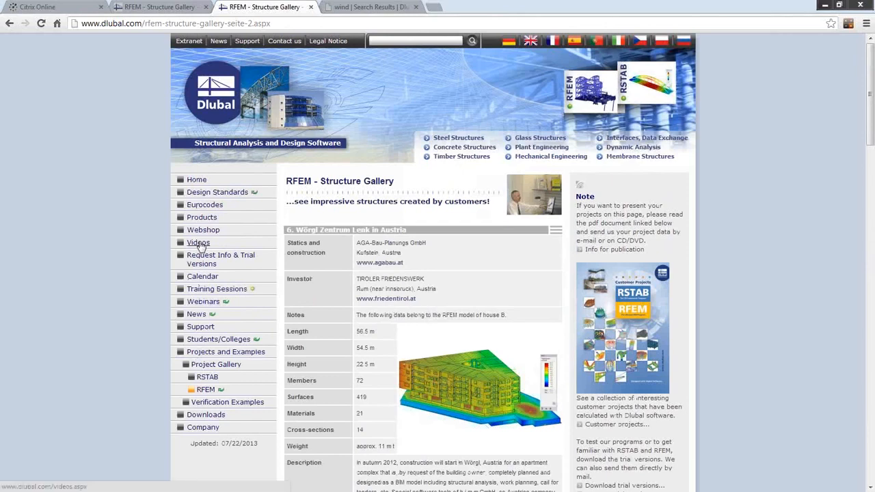
- Open the website's event Calendar, then the Webinars page, and review the upcoming and previous webinars
left_click(203, 278)
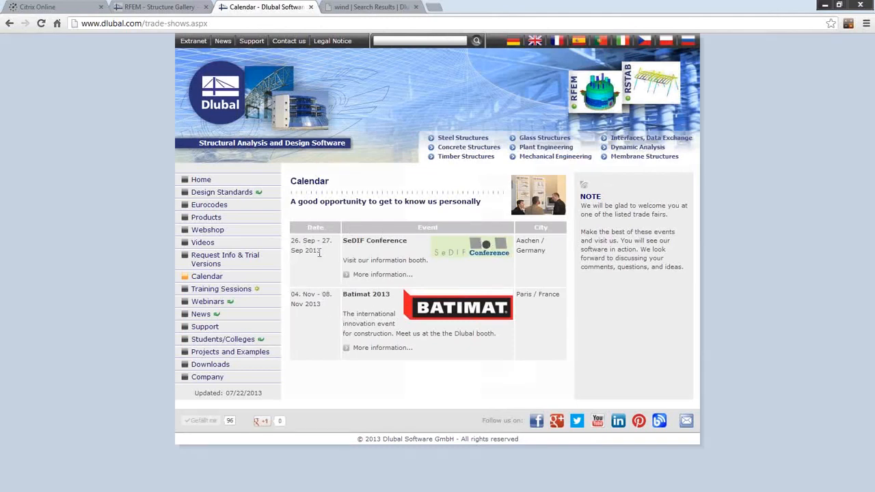
left_click(205, 301)
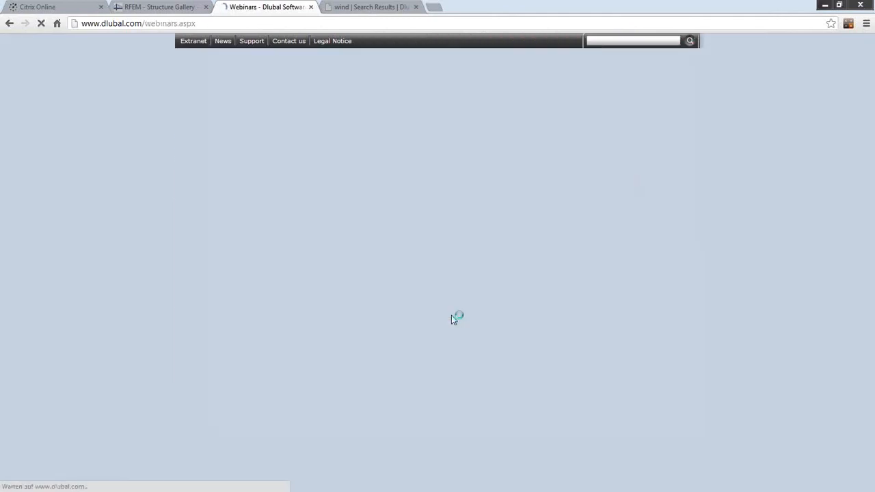
scroll(470, 396, "down", 2)
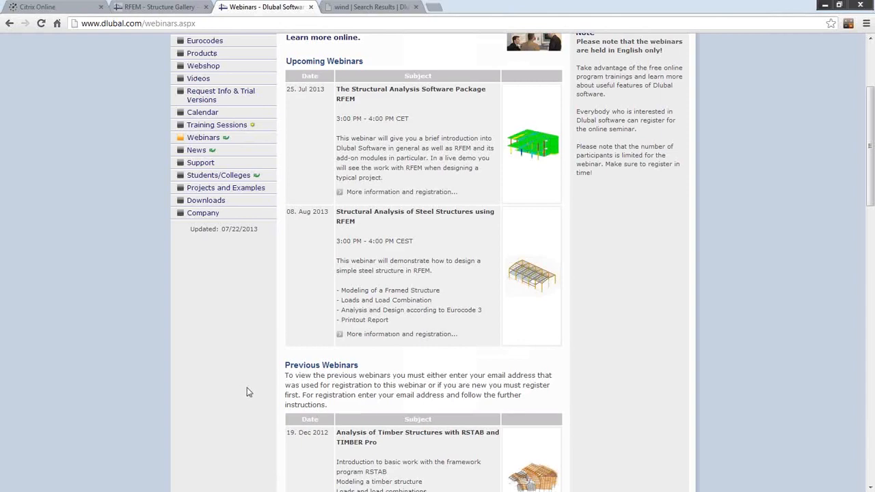
- Switch back to the PowerPoint slide show and advance to the slide on upcoming webinars
key("alt+Tab")
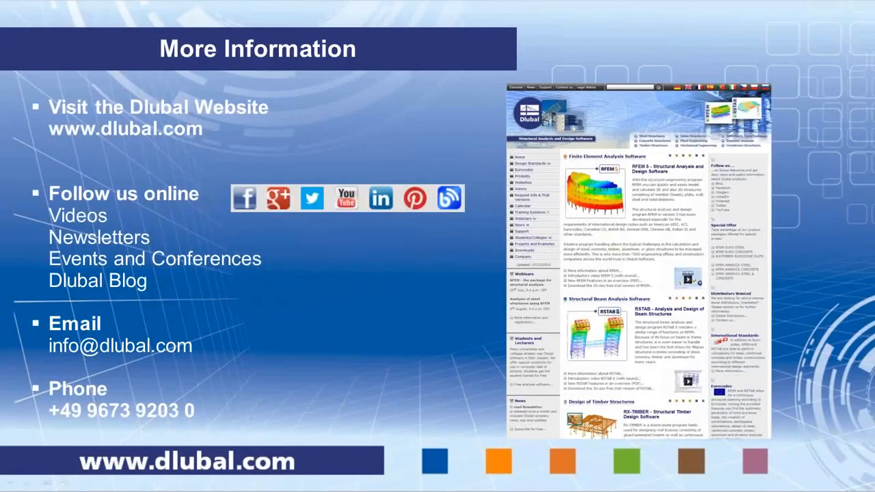
left_click(391, 355)
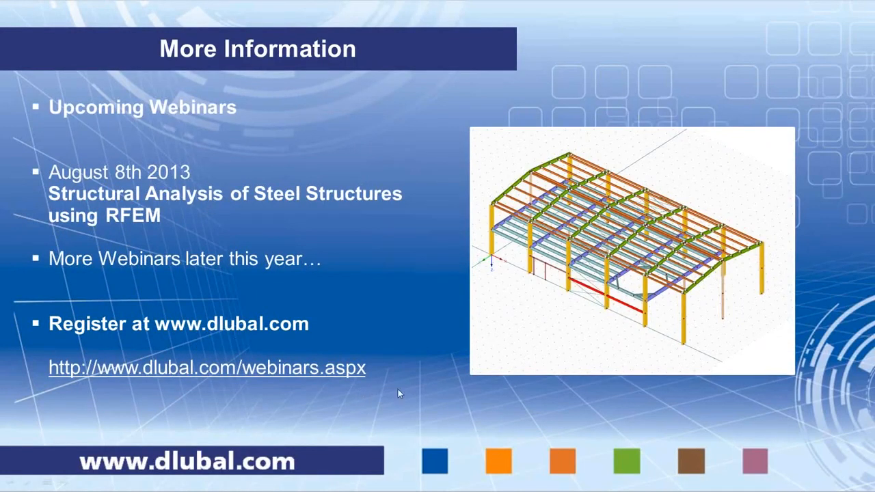
left_click(416, 390)
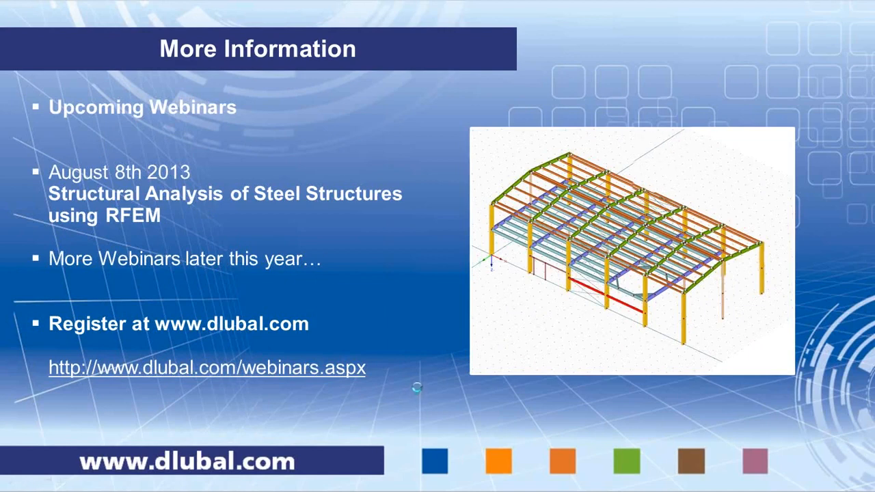